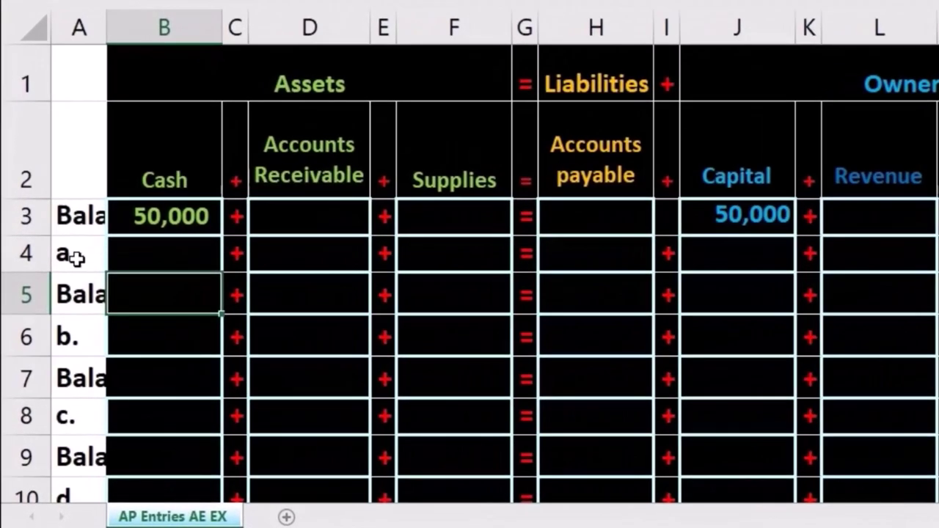
Step: Record transaction a's supplies purchase on account by entering 585 in the Supplies column of row 4
{"action": "left_click", "coordinate": [424, 261]}
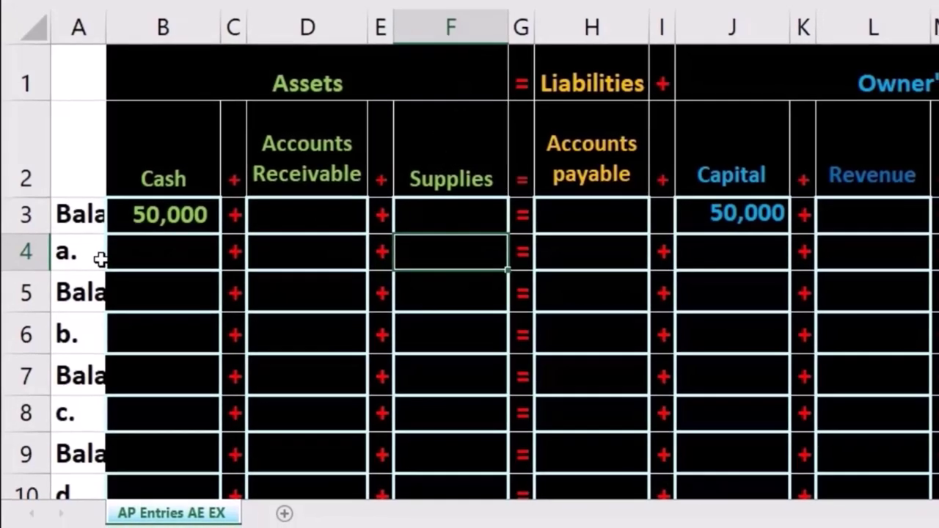
{"action": "scroll", "coordinate": [403, 268], "scroll_direction": "down", "scroll_amount": 5}
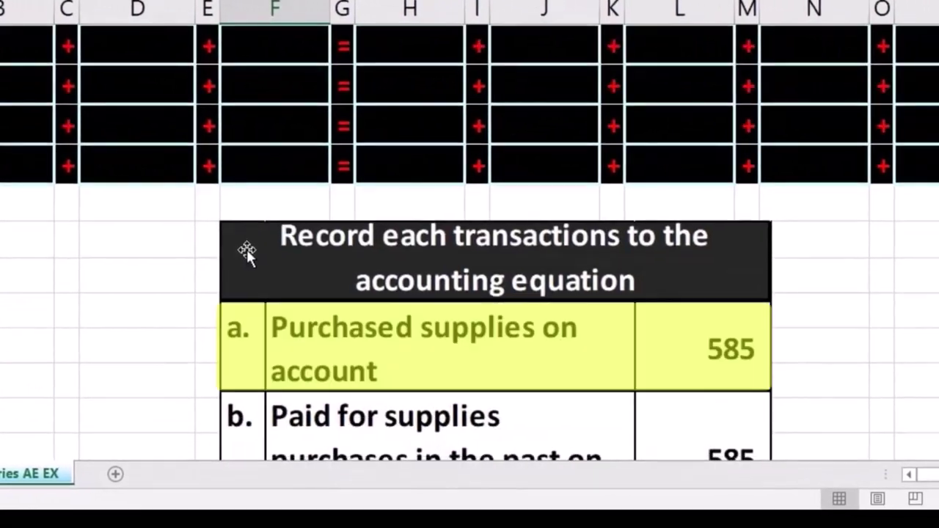
{"action": "scroll", "coordinate": [246, 250], "scroll_direction": "up", "scroll_amount": 5}
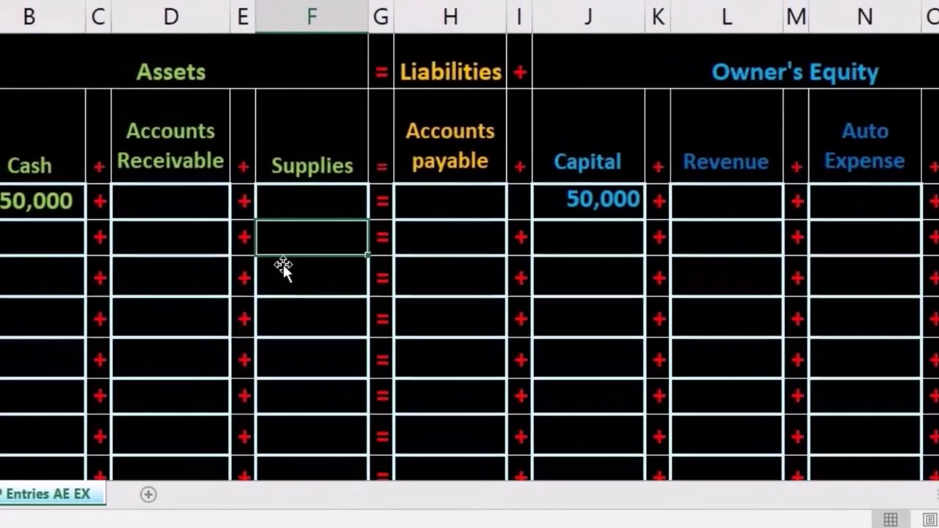
{"action": "type", "text": "585"}
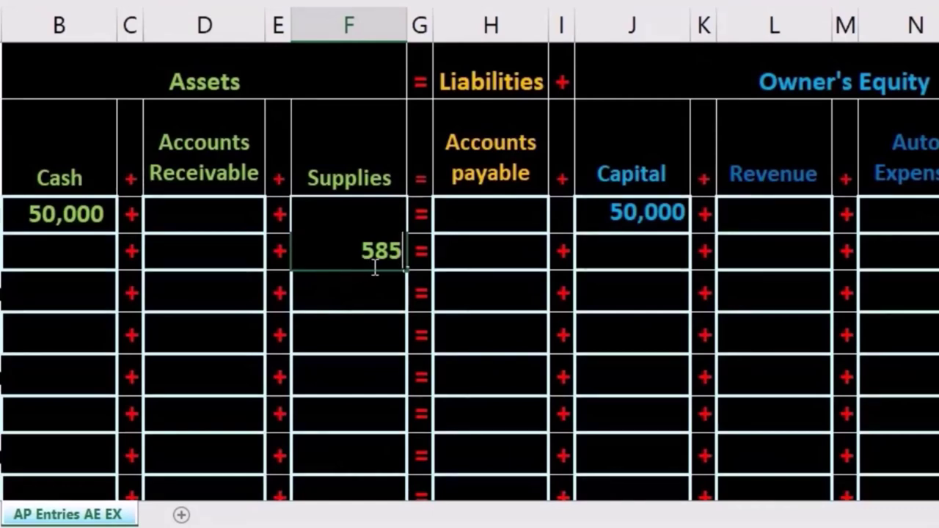
{"action": "key", "text": "Return"}
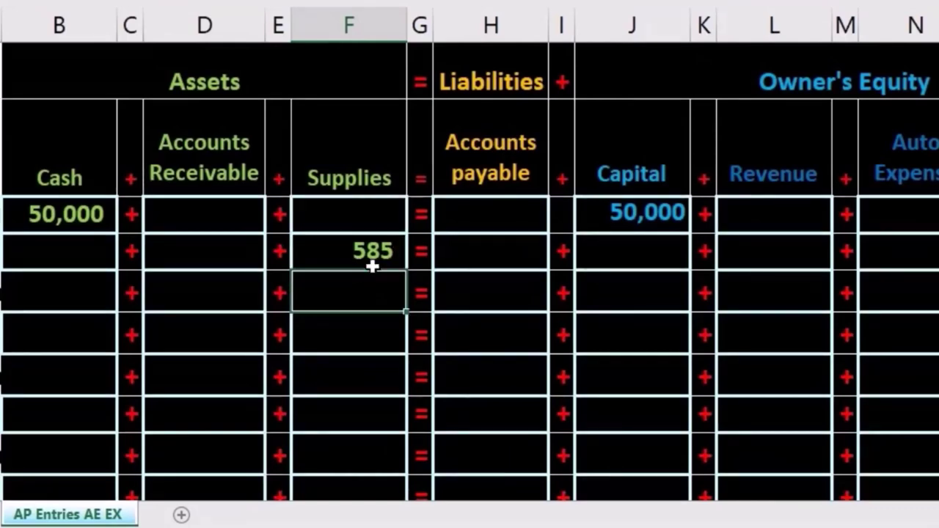
{"action": "left_click", "coordinate": [373, 266]}
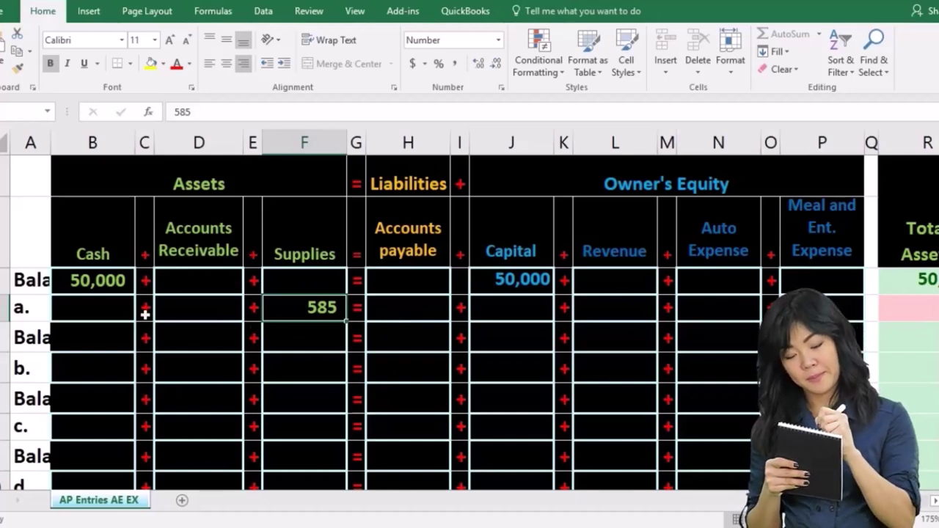
Step: Enter 585 under Accounts payable in the row for transaction a
{"action": "left_click", "coordinate": [407, 309]}
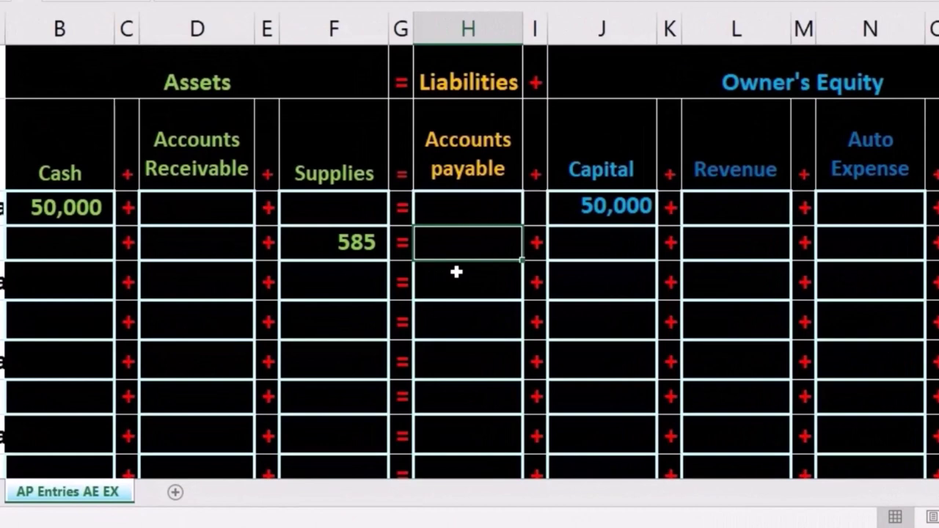
{"action": "type", "text": "5"}
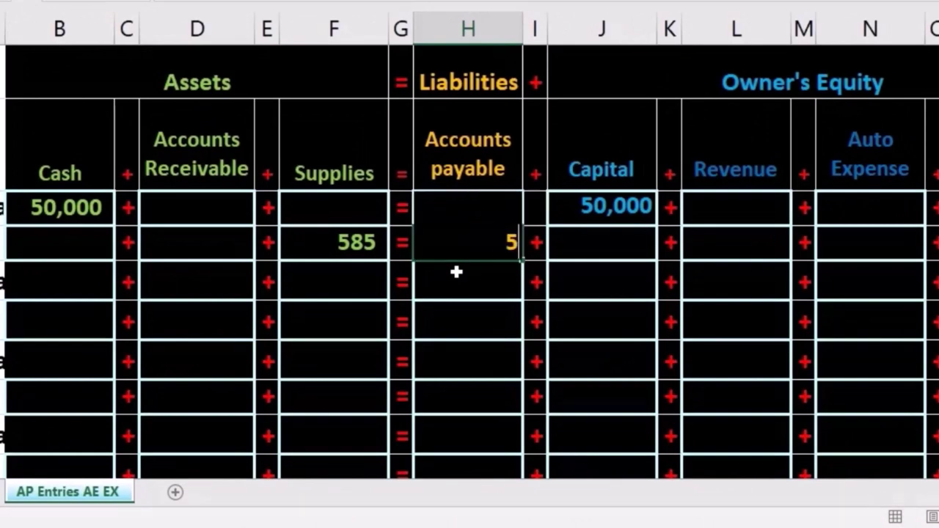
{"action": "type", "text": "85"}
{"action": "key", "text": "Return"}
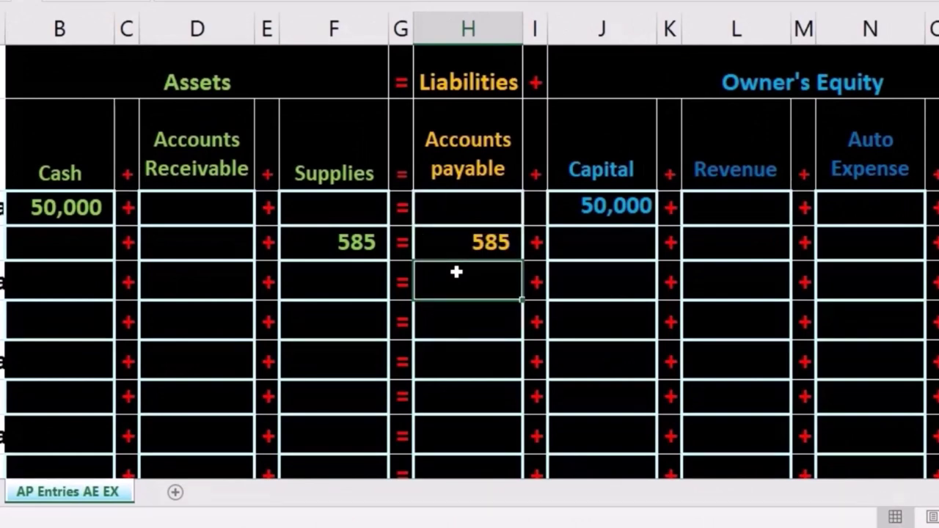
Step: Enter 0 under Cash and Accounts Receivable in the row for transaction a
{"action": "key", "text": "Left"}
{"action": "key", "text": "Left"}
{"action": "key", "text": "Left"}
{"action": "key", "text": "Left"}
{"action": "key", "text": "Left"}
{"action": "key", "text": "Left"}
{"action": "key", "text": "Up"}
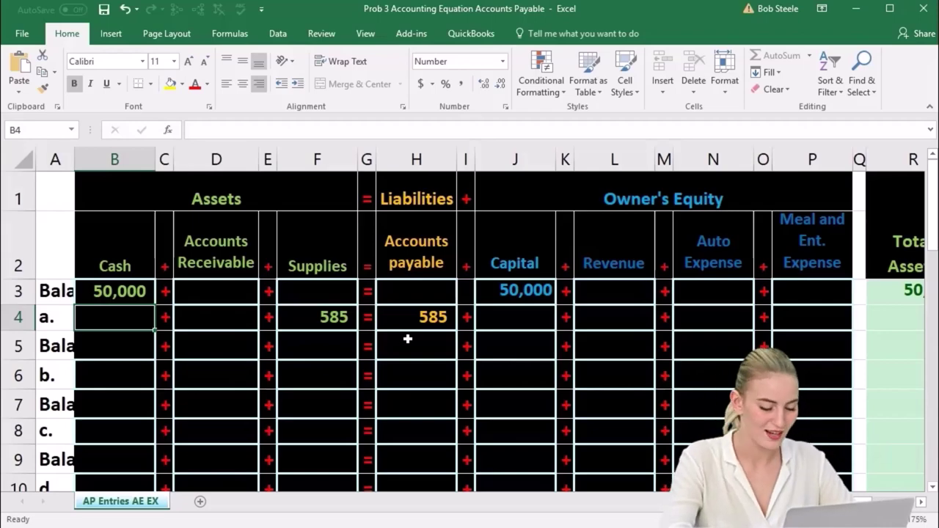
{"action": "type", "text": "0"}
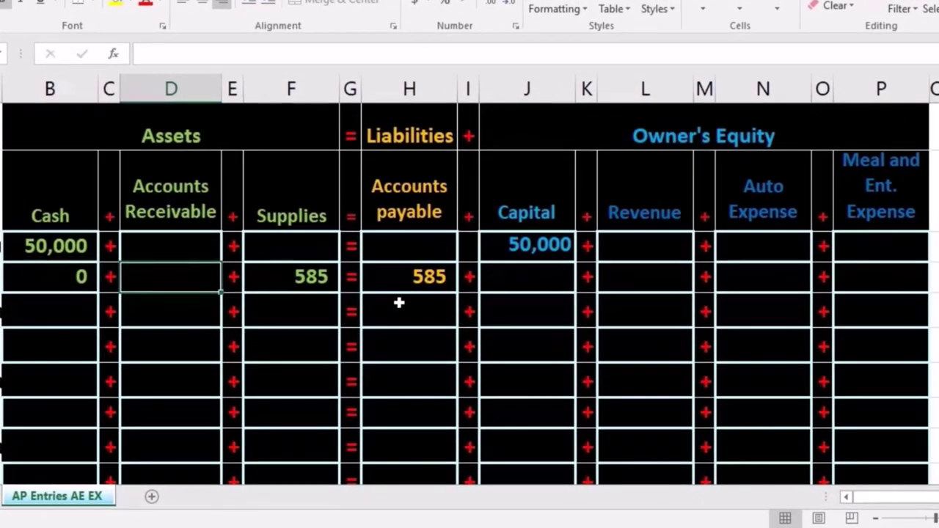
{"action": "type", "text": "0"}
{"action": "key", "text": "Tab"}
Step: Enter 0 under Capital and Revenue in the row for transaction a
{"action": "key", "text": "Tab"}
{"action": "key", "text": "Tab"}
{"action": "key", "text": "Tab"}
{"action": "key", "text": "Tab"}
{"action": "key", "text": "Tab"}
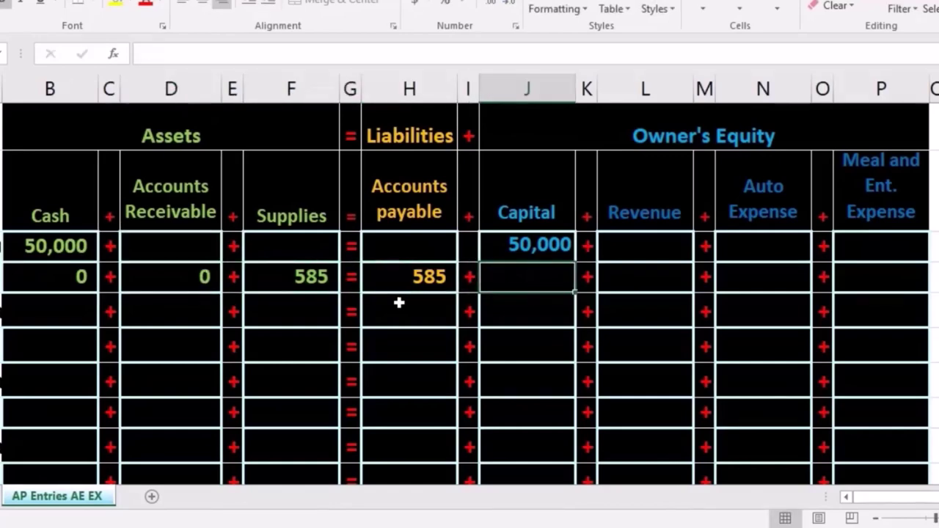
{"action": "type", "text": "0"}
{"action": "key", "text": "Tab"}
{"action": "key", "text": "Tab"}
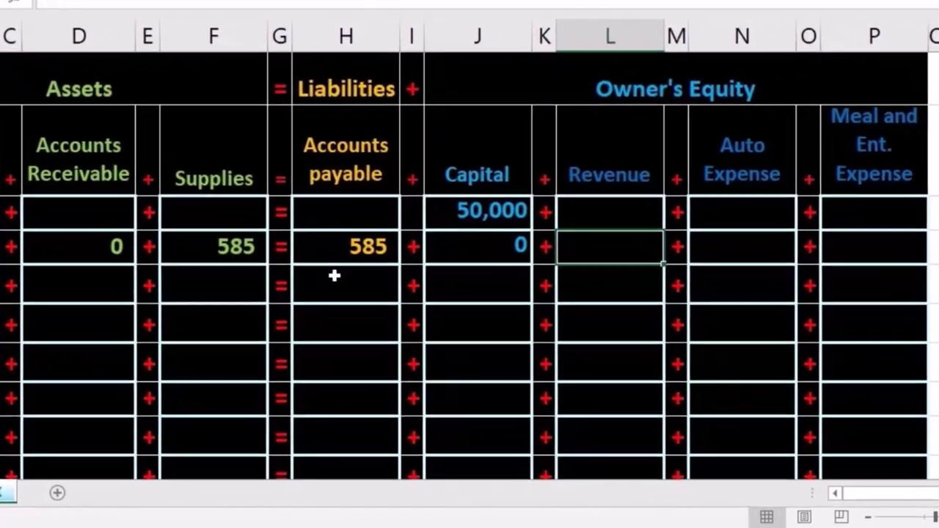
{"action": "type", "text": "0"}
{"action": "key", "text": "Tab"}
Step: Enter 0 under Auto Expense and Meal and Ent. Expense in the row for transaction a
{"action": "key", "text": "Tab"}
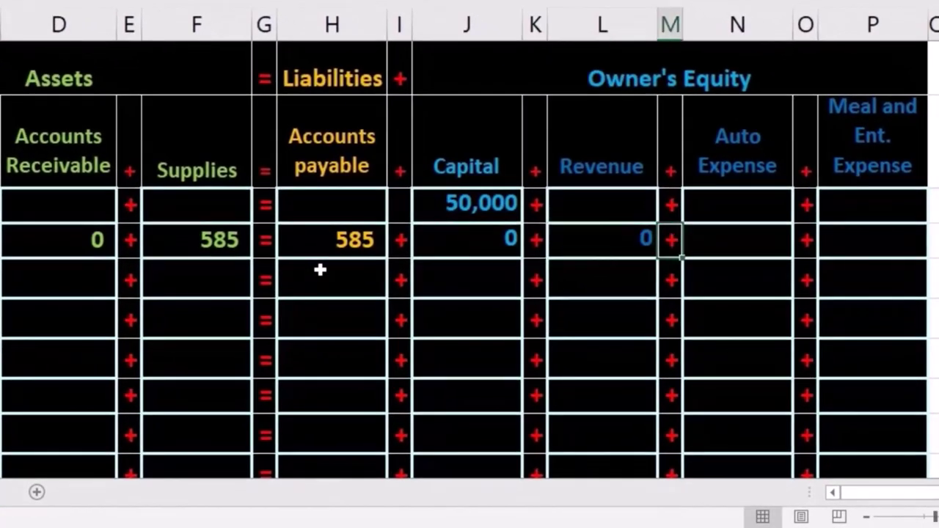
{"action": "type", "text": "0"}
{"action": "key", "text": "Tab"}
{"action": "key", "text": "Tab"}
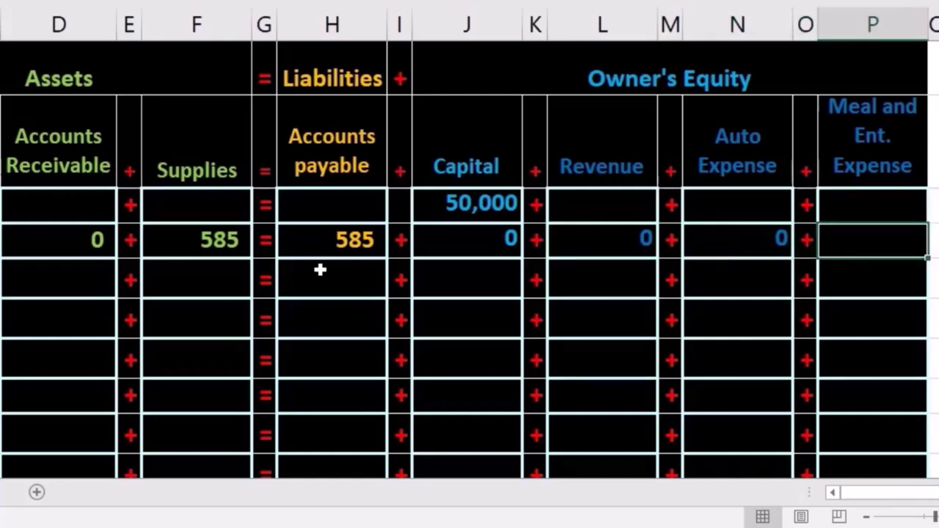
{"action": "type", "text": "0"}
{"action": "key", "text": "Return"}
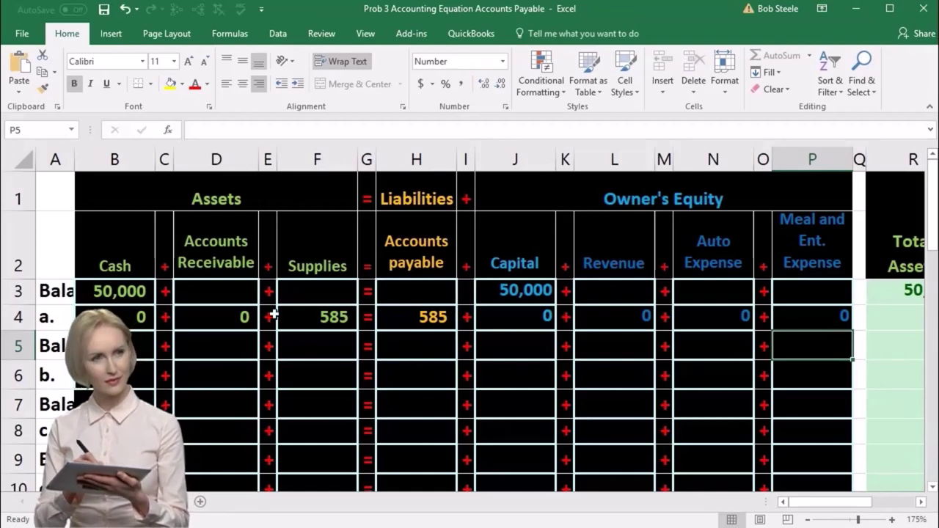
Step: Enter 0 under Accounts Receivable, Supplies and Accounts payable in the beginning balance row 3
{"action": "left_click", "coordinate": [229, 291]}
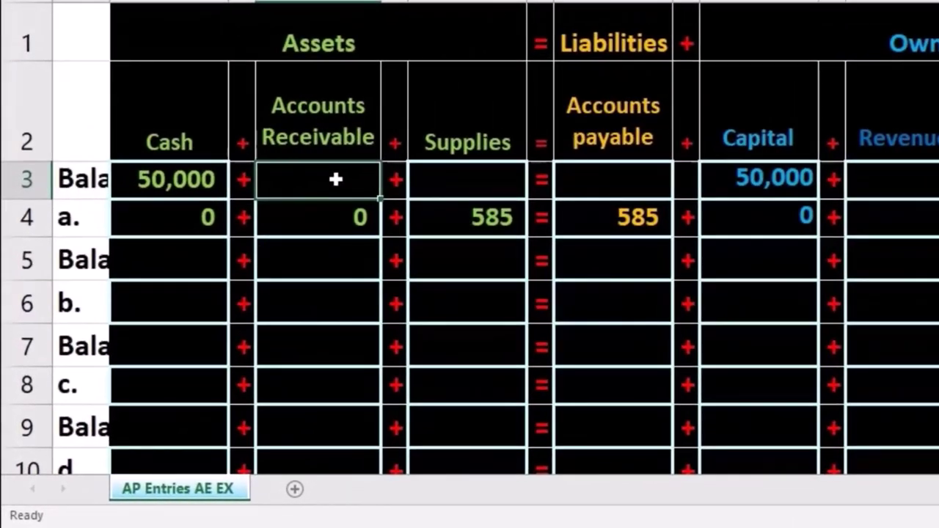
{"action": "type", "text": "0"}
{"action": "key", "text": "Right"}
{"action": "key", "text": "Right"}
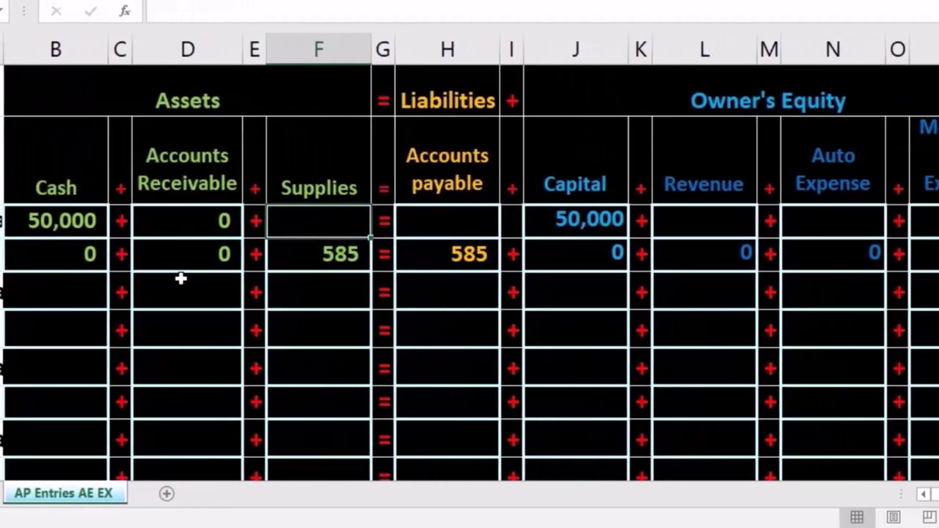
{"action": "type", "text": "0"}
{"action": "key", "text": "Right"}
{"action": "key", "text": "Right"}
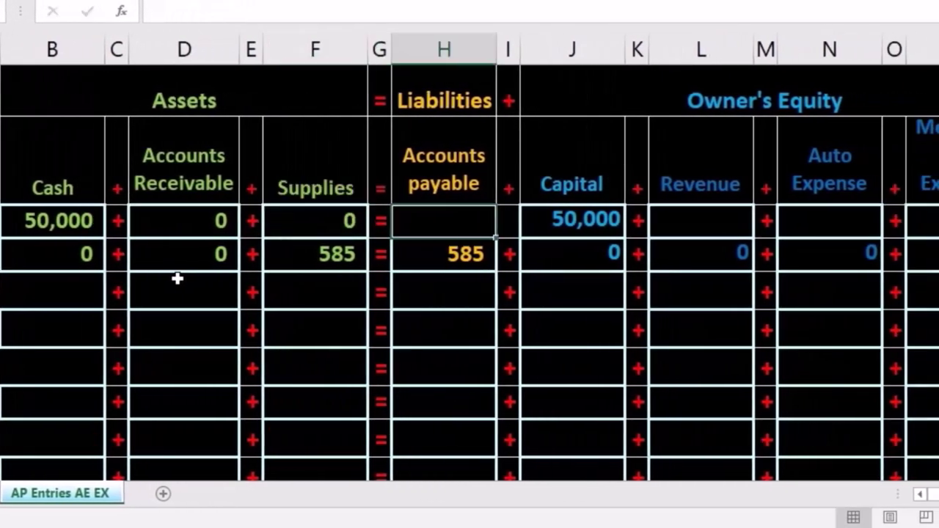
{"action": "type", "text": "0"}
{"action": "key", "text": "Right"}
Step: Enter 0 under Revenue, Auto Expense and Meal and Ent. Expense in the beginning balance row 3
{"action": "key", "text": "Right"}
{"action": "key", "text": "Right"}
{"action": "key", "text": "Right"}
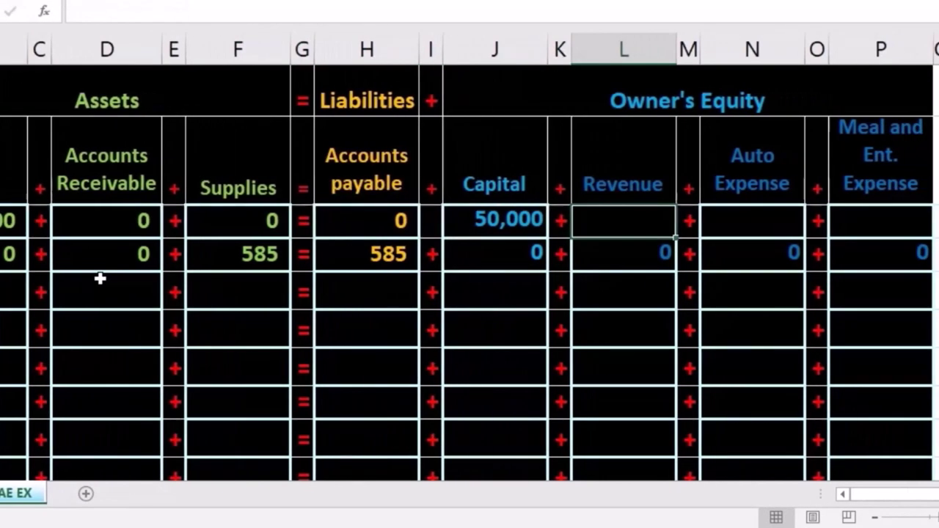
{"action": "type", "text": "0"}
{"action": "key", "text": "Right"}
{"action": "key", "text": "Right"}
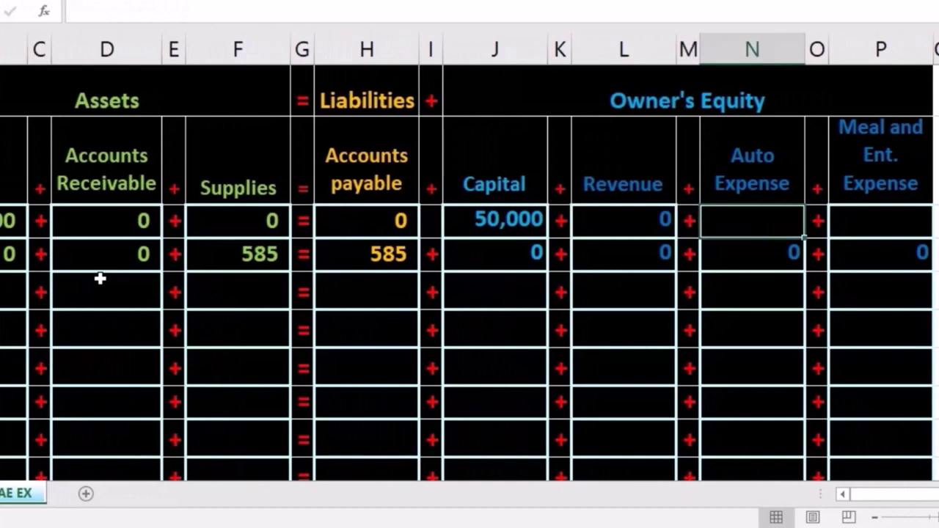
{"action": "type", "text": "0"}
{"action": "key", "text": "Right"}
{"action": "key", "text": "Right"}
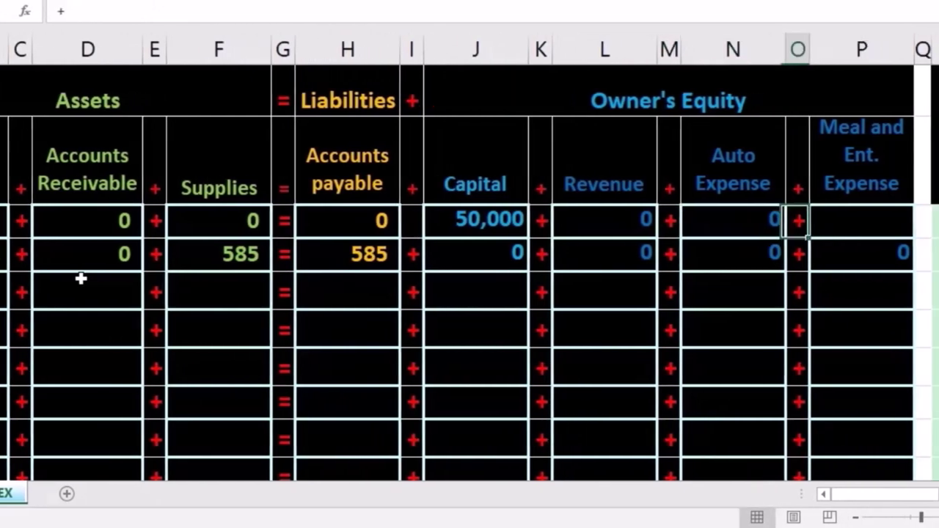
{"action": "type", "text": "0"}
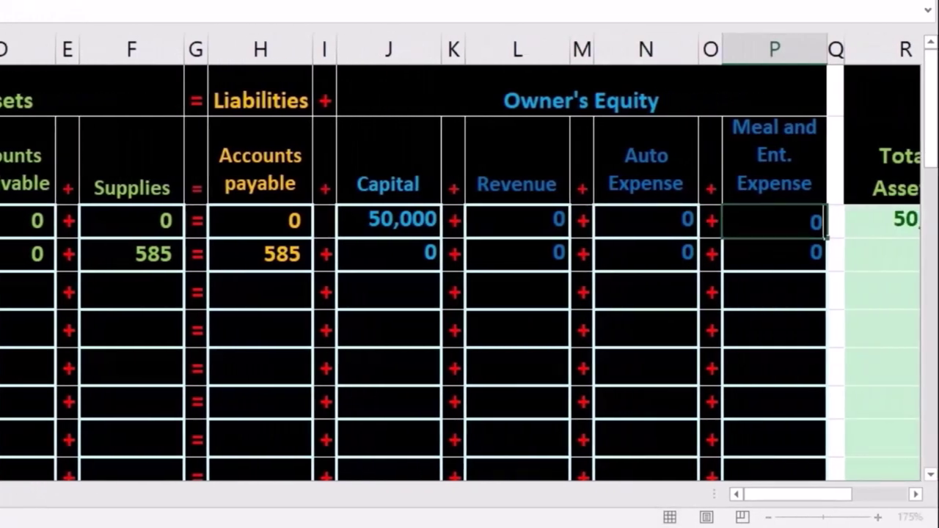
{"action": "key", "text": "Return"}
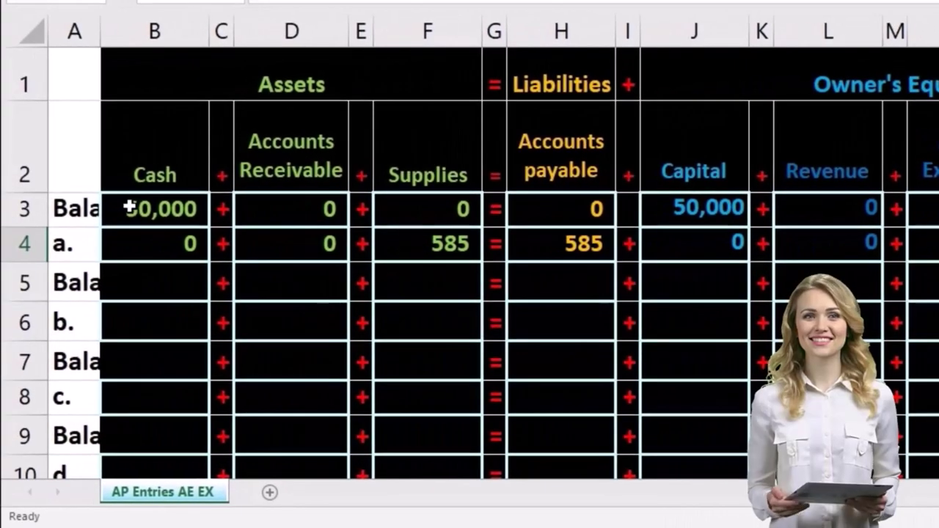
Step: Review the beginning Cash and Capital balances and transaction a's Supplies and Accounts payable amounts
{"action": "left_click", "coordinate": [128, 208]}
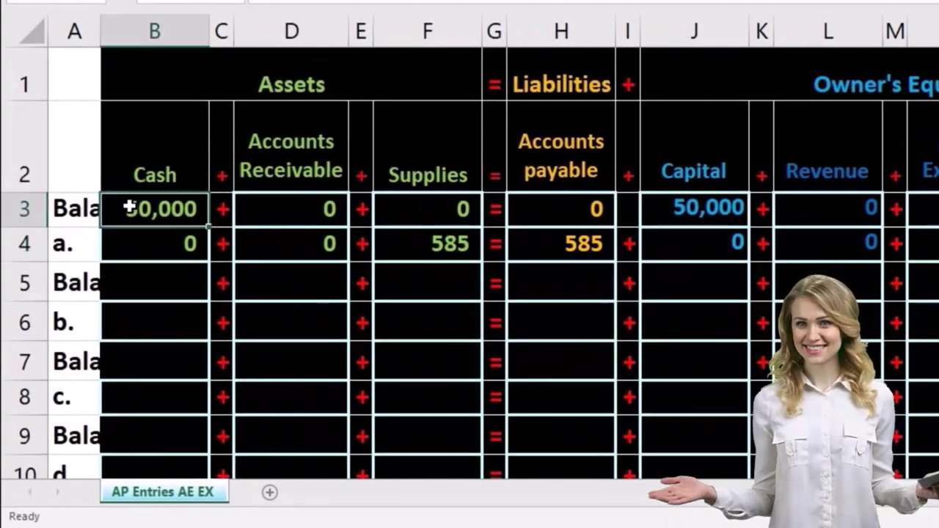
{"action": "left_click", "coordinate": [709, 206]}
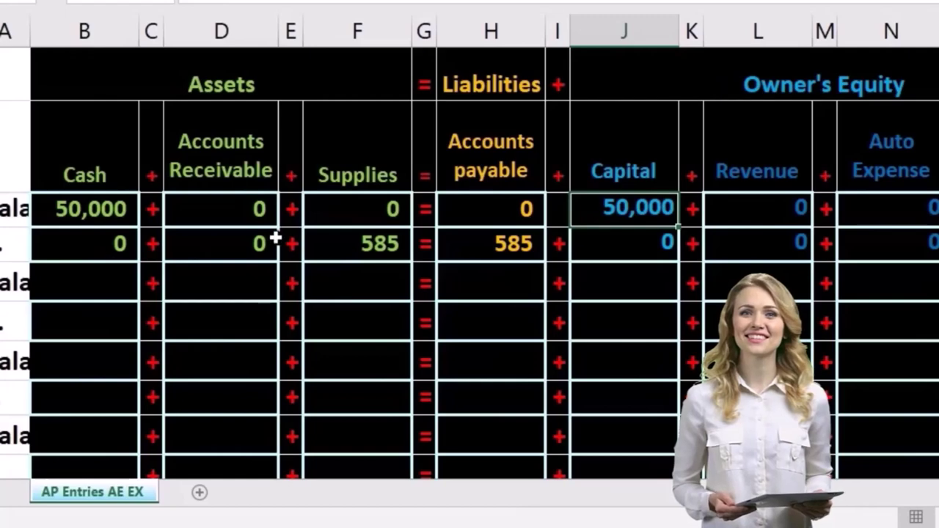
{"action": "left_click", "coordinate": [328, 239]}
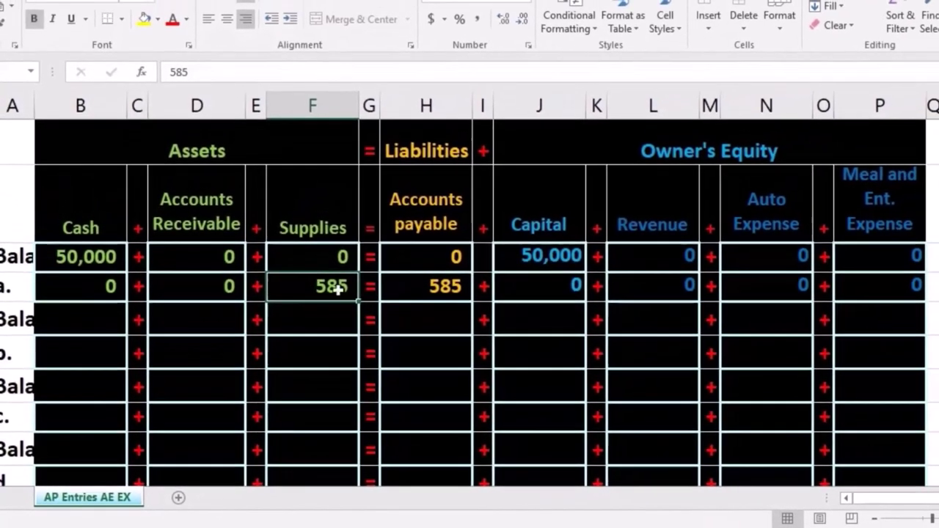
{"action": "left_click", "coordinate": [403, 295]}
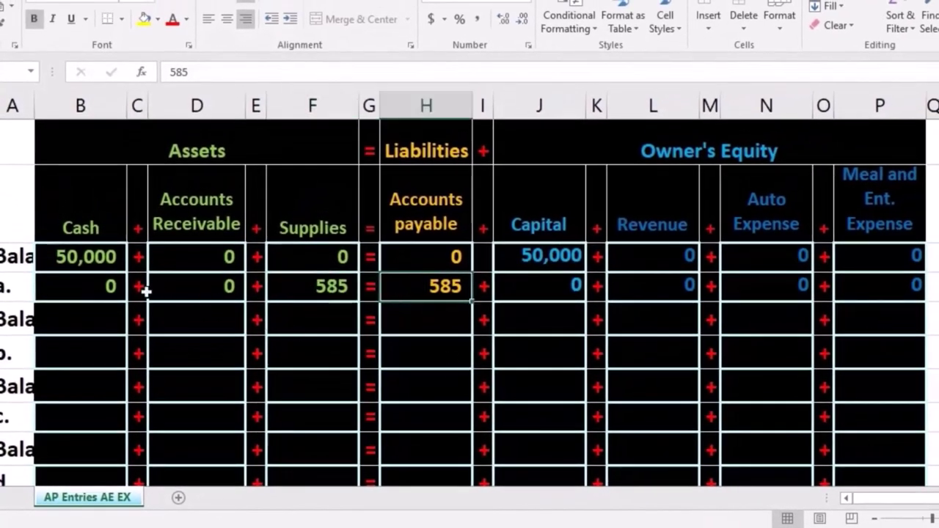
Step: Compare the sum of transaction a's asset cells B4:F4 with the sum of its liability and equity cells H4:P4
{"action": "mouse_move", "coordinate": [106, 292]}
{"action": "left_mouse_down"}
{"action": "mouse_move", "coordinate": [172, 281]}
{"action": "mouse_move", "coordinate": [305, 288]}
{"action": "left_mouse_up"}
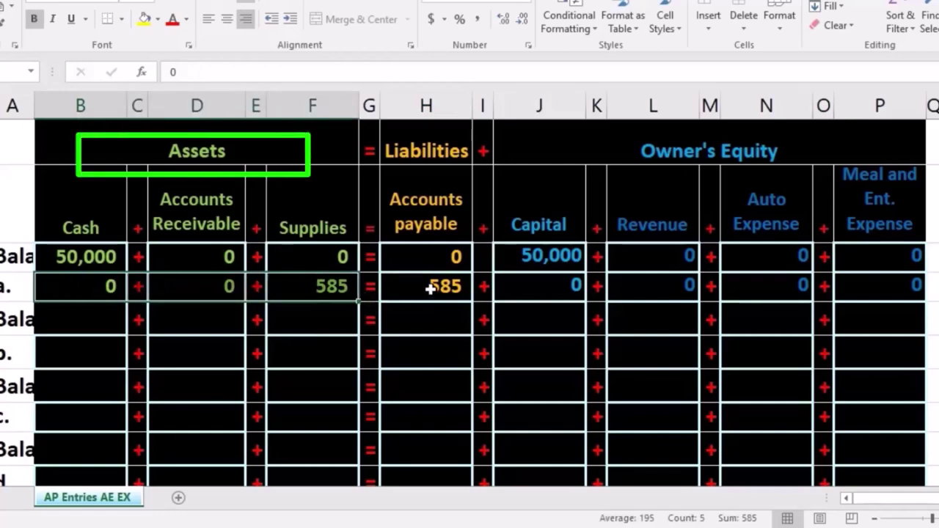
{"action": "left_click_drag", "start_coordinate": [432, 286], "coordinate": [755, 285]}
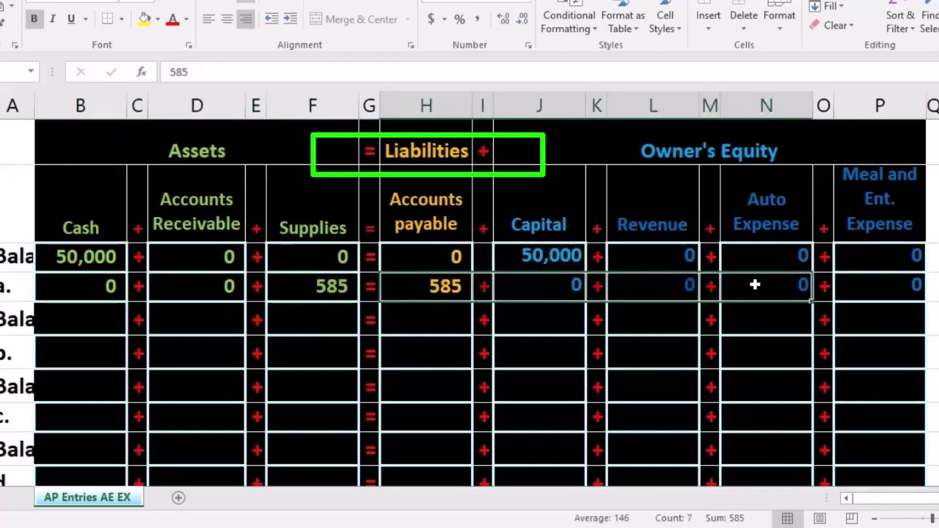
{"action": "left_click_drag", "start_coordinate": [834, 286], "coordinate": [838, 286]}
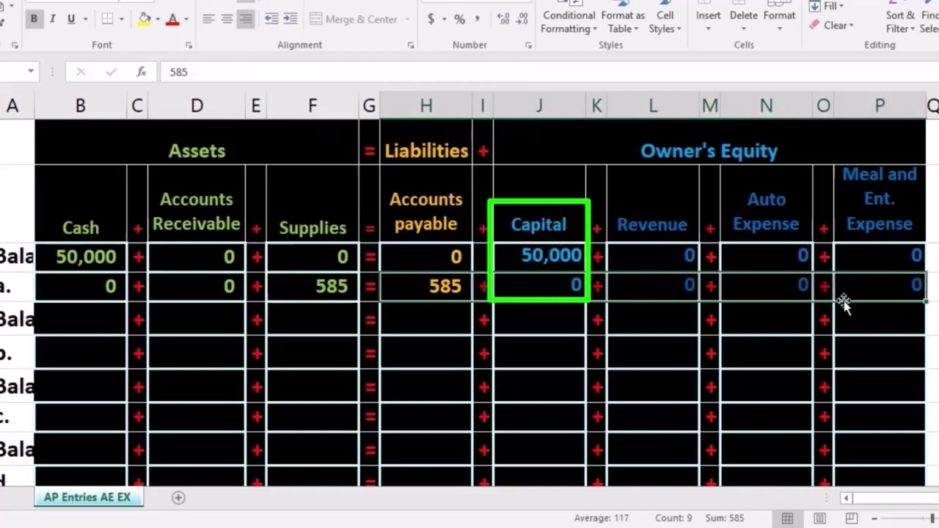
Step: Compare Total Assets with Total Liabilities and Equity for both filled rows, and inspect transaction a's Supplies amount
{"action": "key", "text": "Right"}
{"action": "key", "text": "Right"}
{"action": "key", "text": "Right"}
{"action": "key", "text": "Right"}
{"action": "key", "text": "Right"}
{"action": "key", "text": "Right"}
{"action": "key", "text": "Right"}
{"action": "key", "text": "Right"}
{"action": "key", "text": "Down"}
{"action": "key", "text": "Home"}
{"action": "key", "text": "Right"}
{"action": "key", "text": "Right"}
{"action": "key", "text": "Right"}
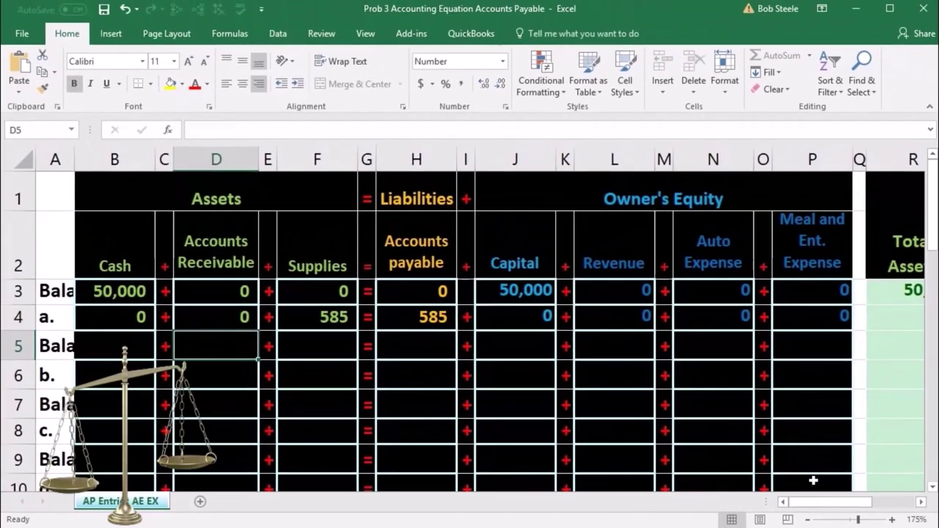
{"action": "left_click_drag", "start_coordinate": [859, 498], "coordinate": [883, 470]}
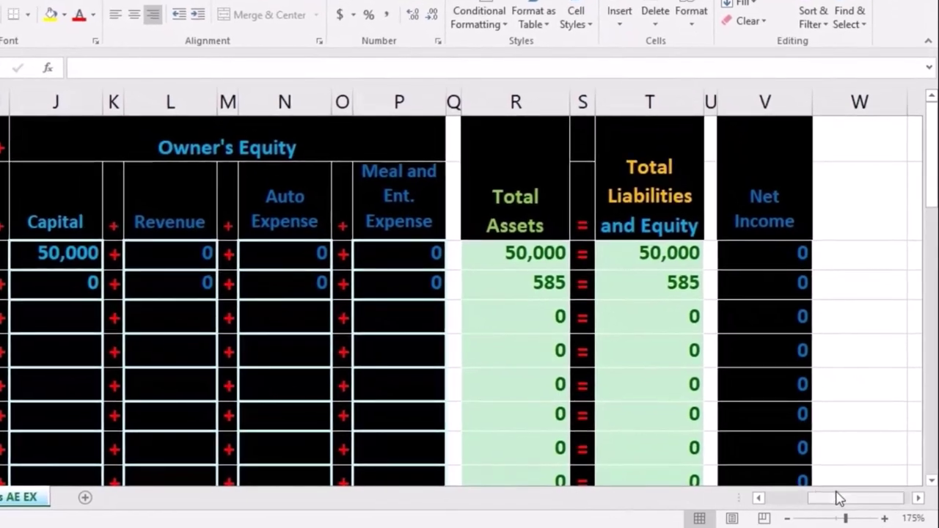
{"action": "left_click_drag", "start_coordinate": [840, 503], "coordinate": [796, 506]}
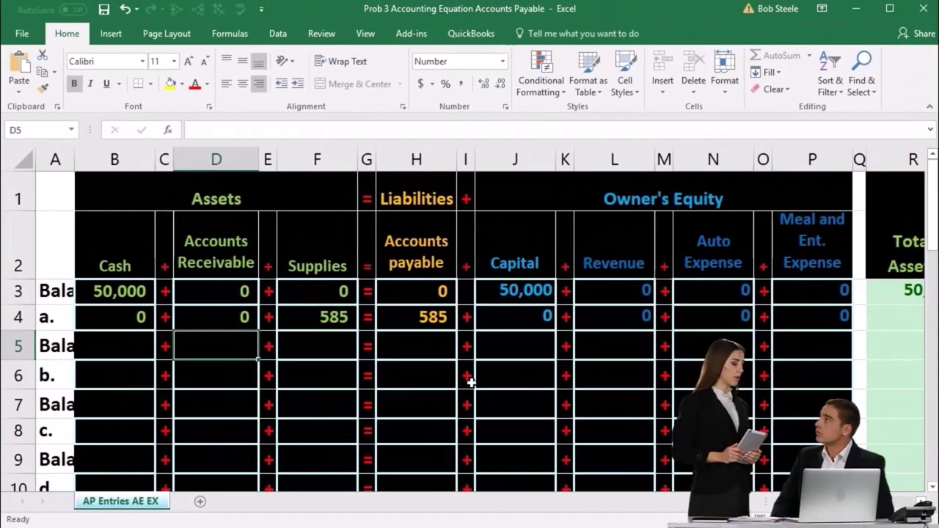
{"action": "left_click", "coordinate": [328, 318]}
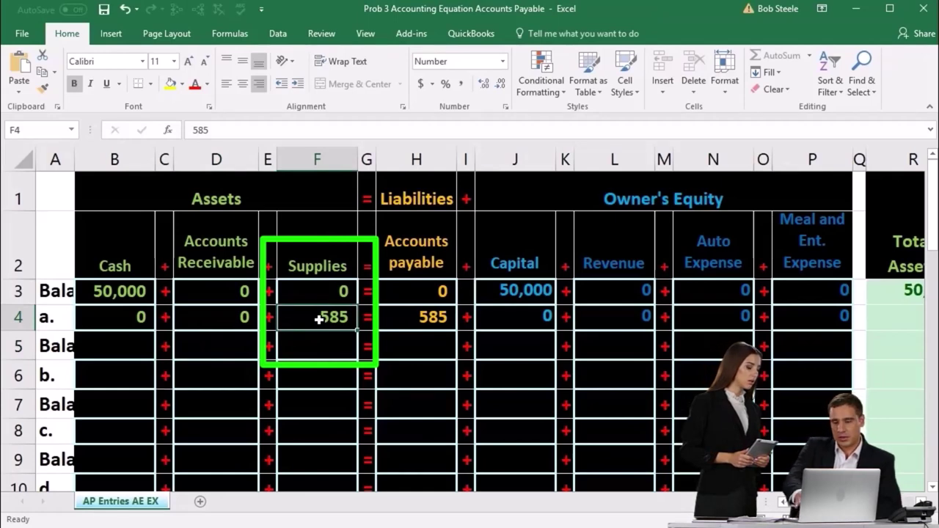
Step: Calculate the Cash balance after transaction a in B5 with a SUM of B3:B4
{"action": "left_click", "coordinate": [130, 345]}
{"action": "left_click_drag", "start_coordinate": [106, 291], "coordinate": [782, 306]}
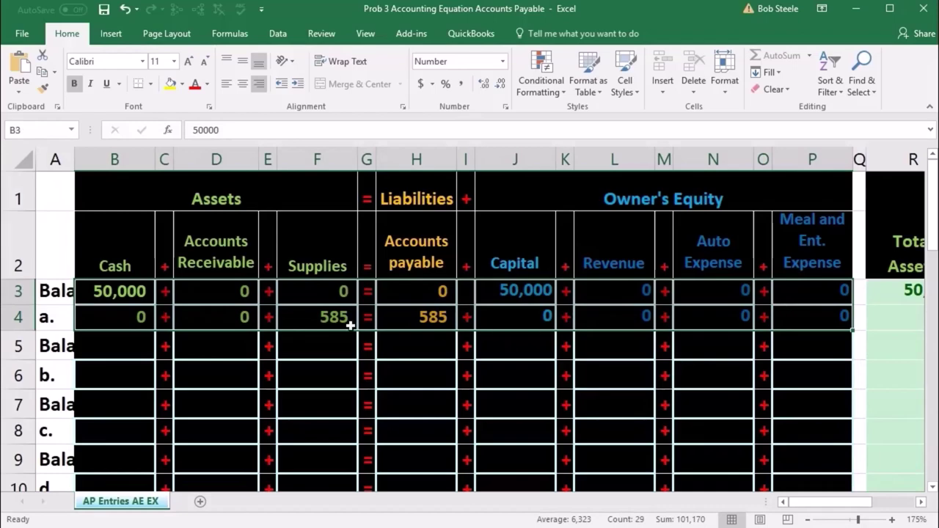
{"action": "left_click", "coordinate": [120, 343]}
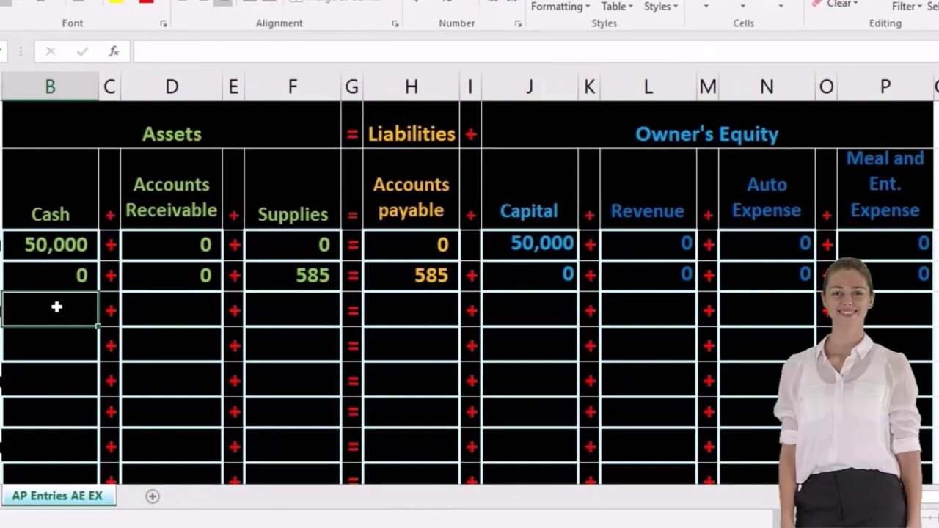
{"action": "type", "text": "=sum"}
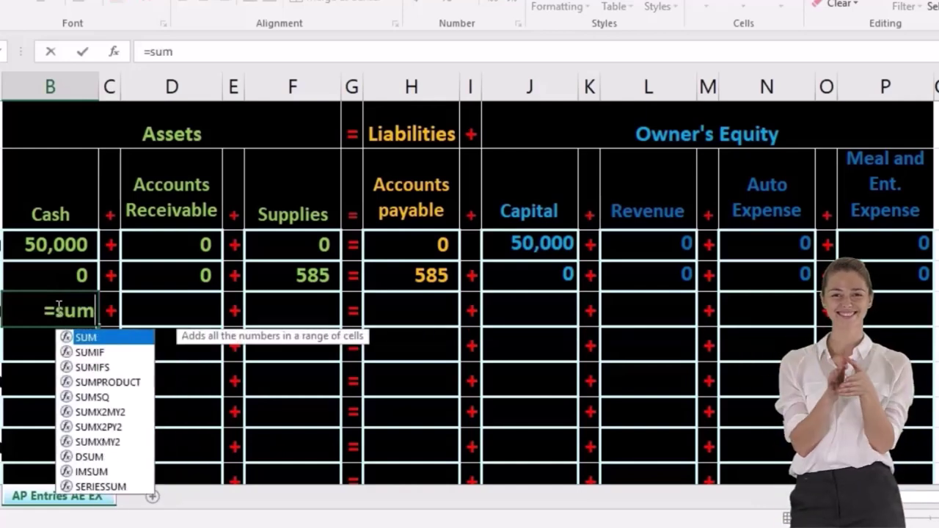
{"action": "key", "text": "Tab"}
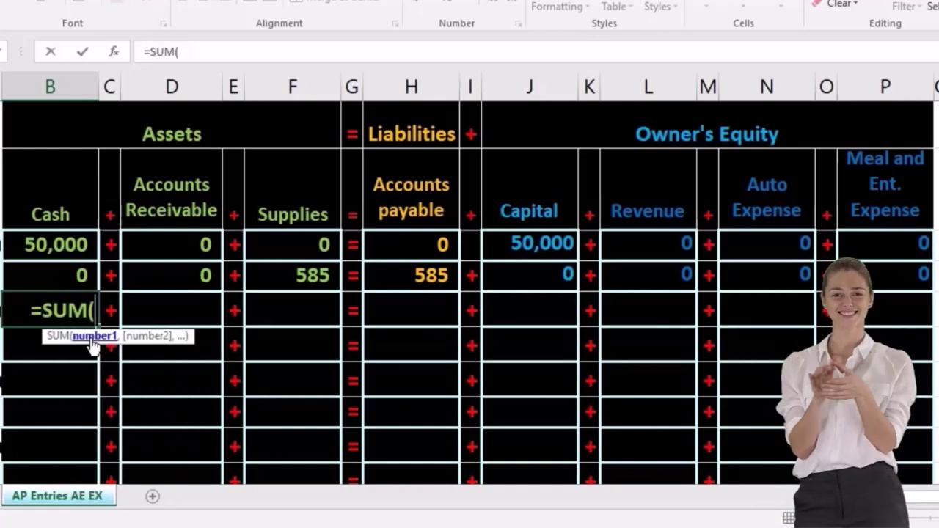
{"action": "left_click_drag", "start_coordinate": [65, 252], "coordinate": [63, 267]}
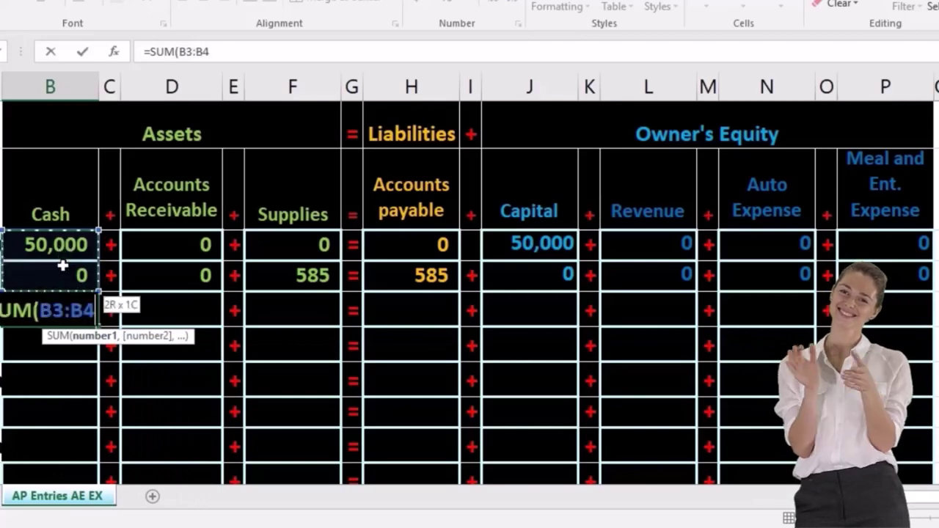
{"action": "key", "text": "Tab"}
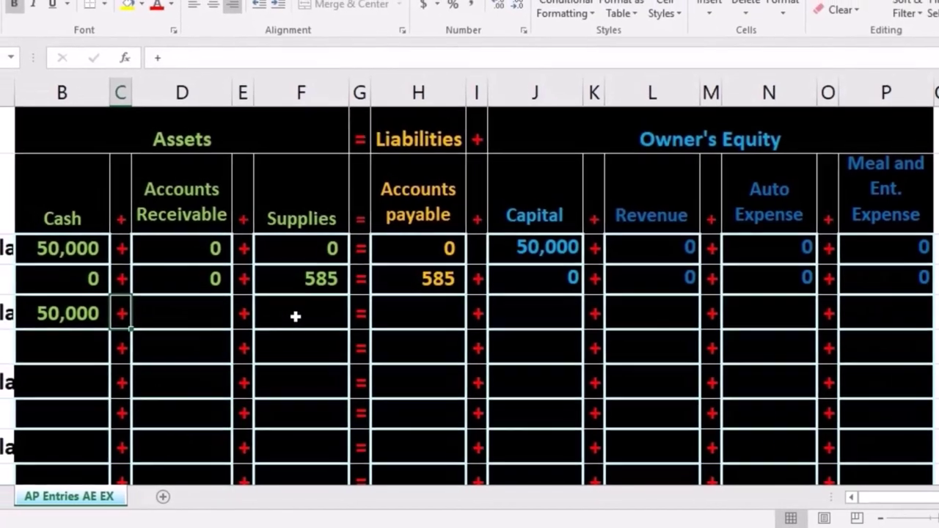
Step: Calculate the Supplies balance after transaction a in F5 with a SUM of F3:F4
{"action": "left_click", "coordinate": [293, 311]}
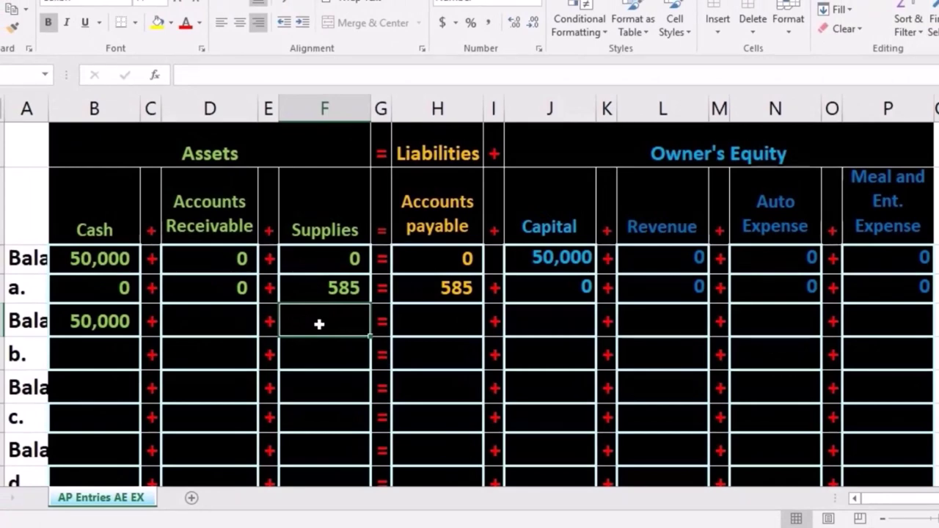
{"action": "type", "text": "=sum"}
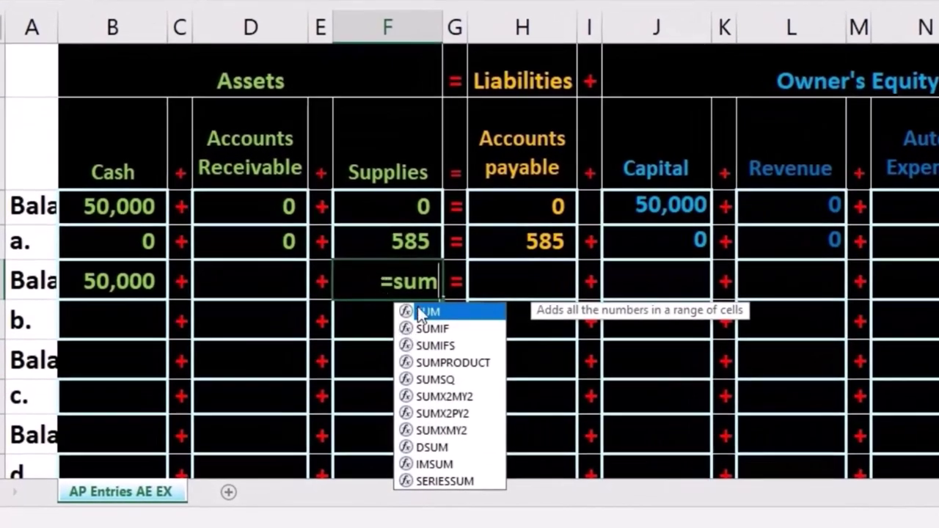
{"action": "double_click", "coordinate": [424, 313]}
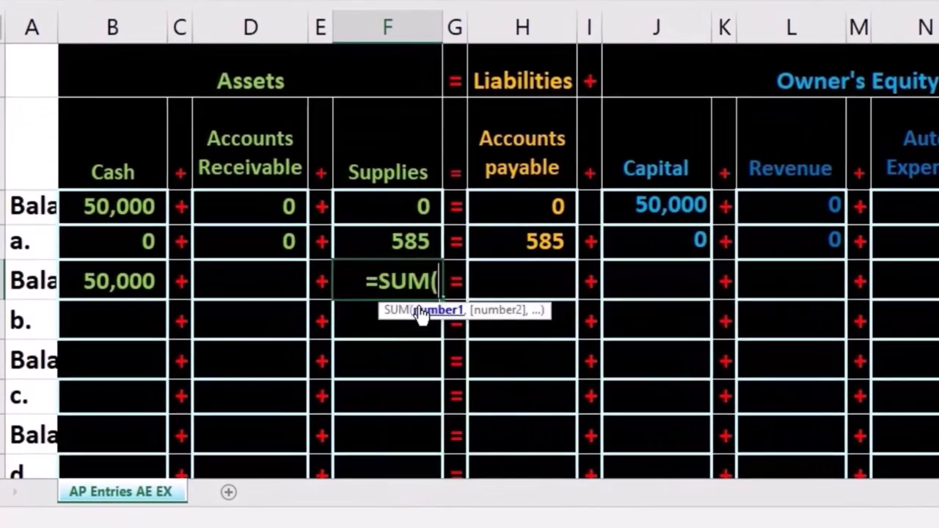
{"action": "left_click", "coordinate": [405, 209]}
{"action": "left_click_drag", "start_coordinate": [405, 219], "coordinate": [404, 232]}
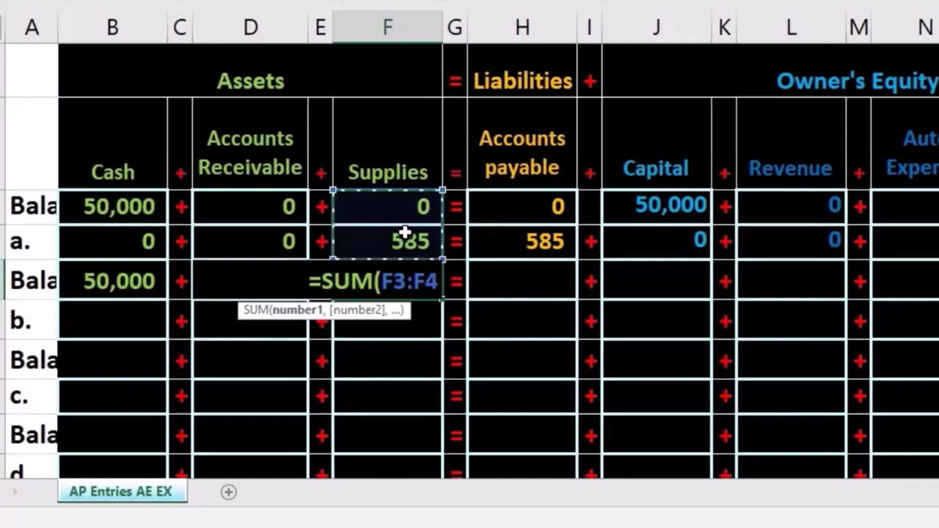
{"action": "key", "text": "Return"}
Step: Calculate the Accounts payable balance after transaction a in H5 with a SUM of H3:H4
{"action": "left_click", "coordinate": [519, 280]}
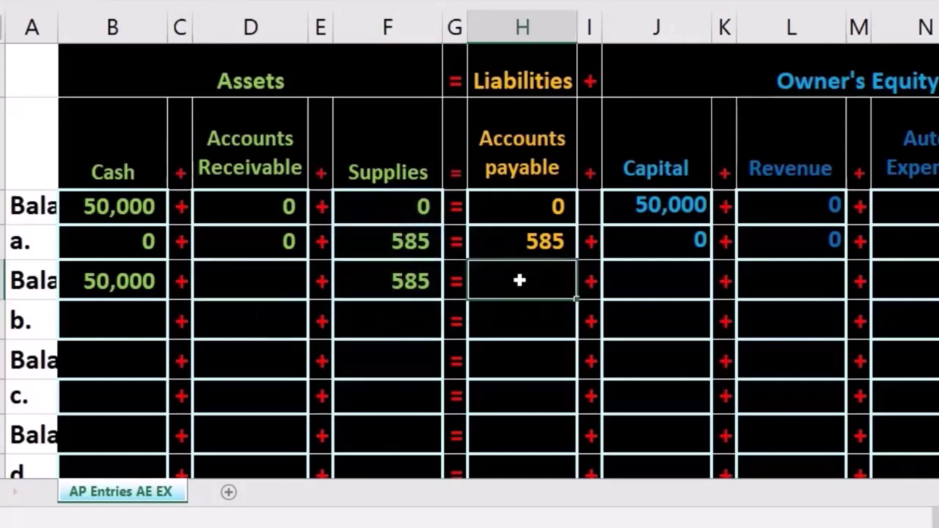
{"action": "type", "text": "="}
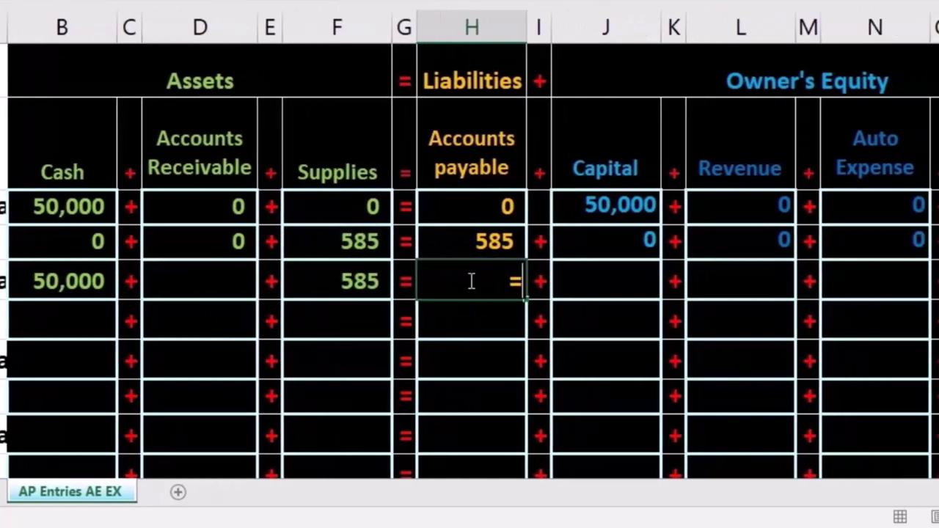
{"action": "type", "text": "sum"}
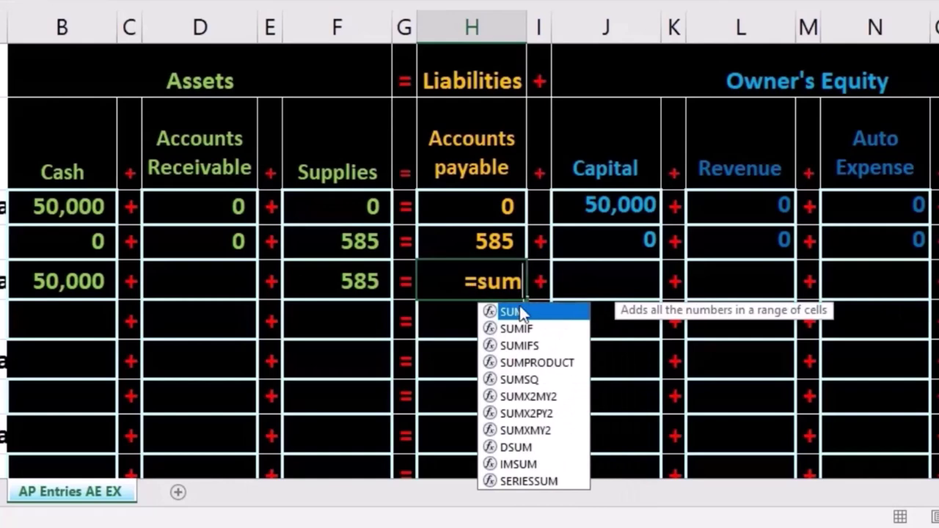
{"action": "double_click", "coordinate": [521, 311]}
{"action": "left_click_drag", "start_coordinate": [477, 213], "coordinate": [470, 236]}
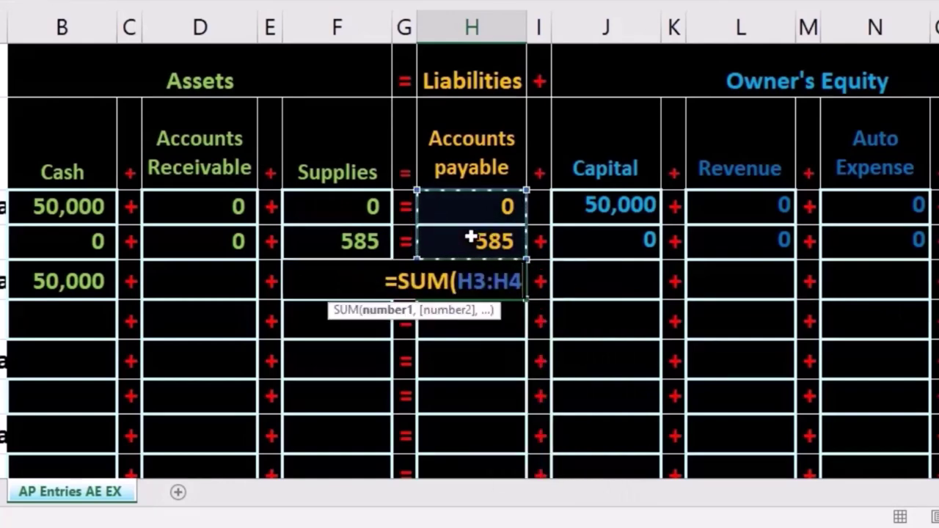
{"action": "key", "text": "Tab"}
Step: Calculate the Capital balance after transaction a in J5 with a SUM of J3:J4
{"action": "key", "text": "Tab"}
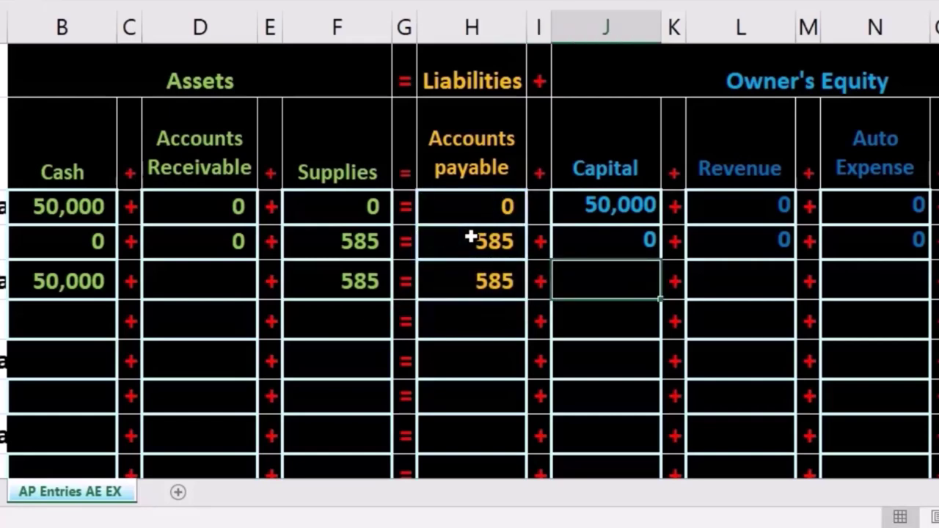
{"action": "scroll", "coordinate": [528, 293], "scroll_direction": "right", "scroll_amount": 2}
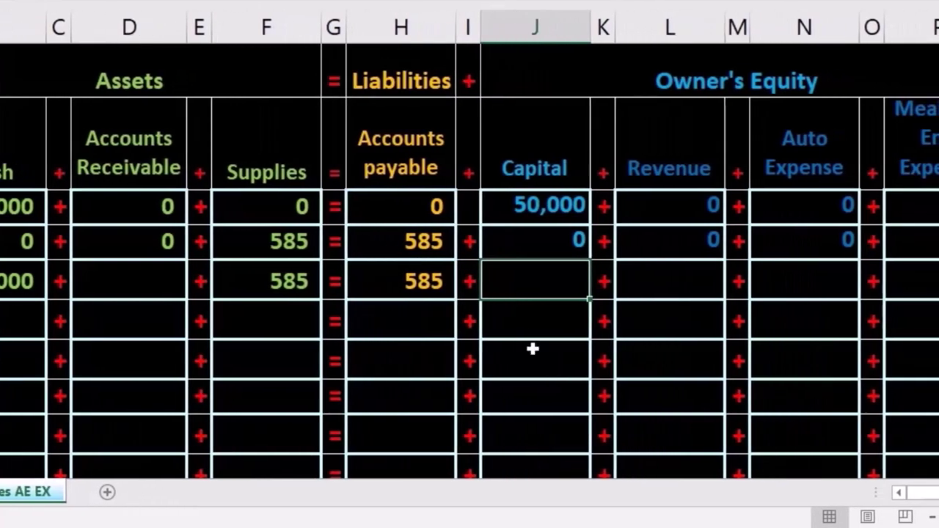
{"action": "type", "text": "=sum"}
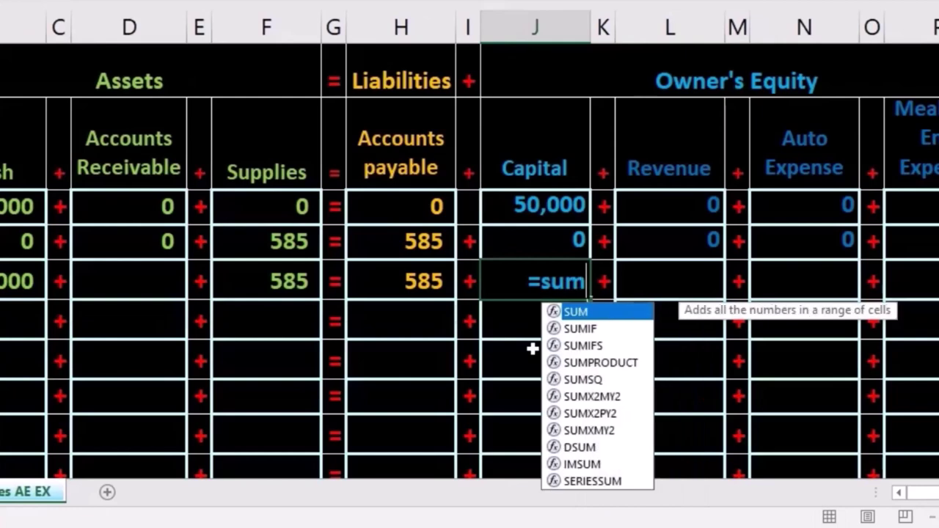
{"action": "double_click", "coordinate": [585, 313]}
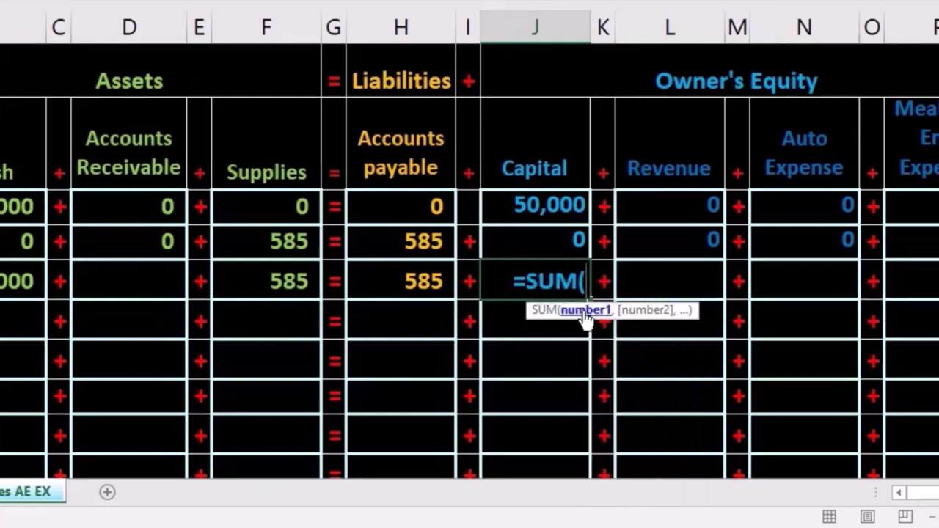
{"action": "left_click_drag", "start_coordinate": [554, 211], "coordinate": [554, 228]}
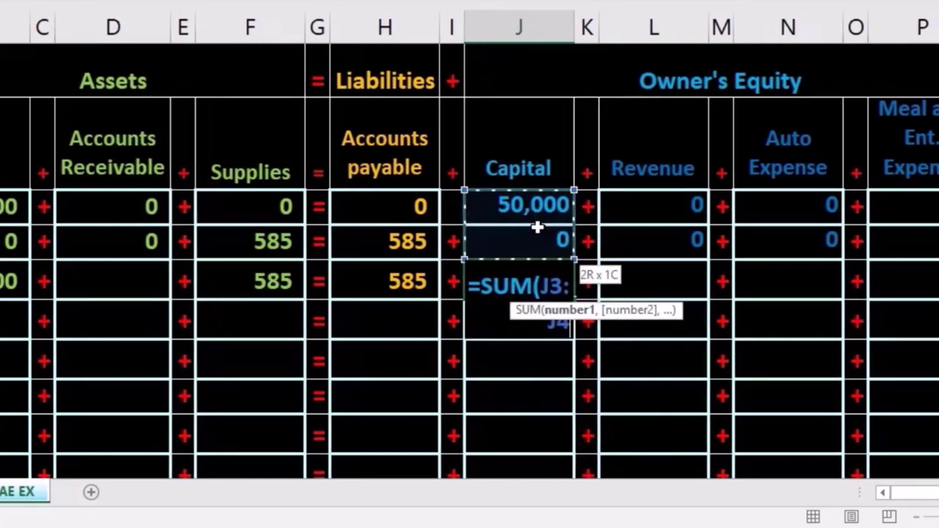
{"action": "key", "text": "Return"}
{"action": "key", "text": "Return"}
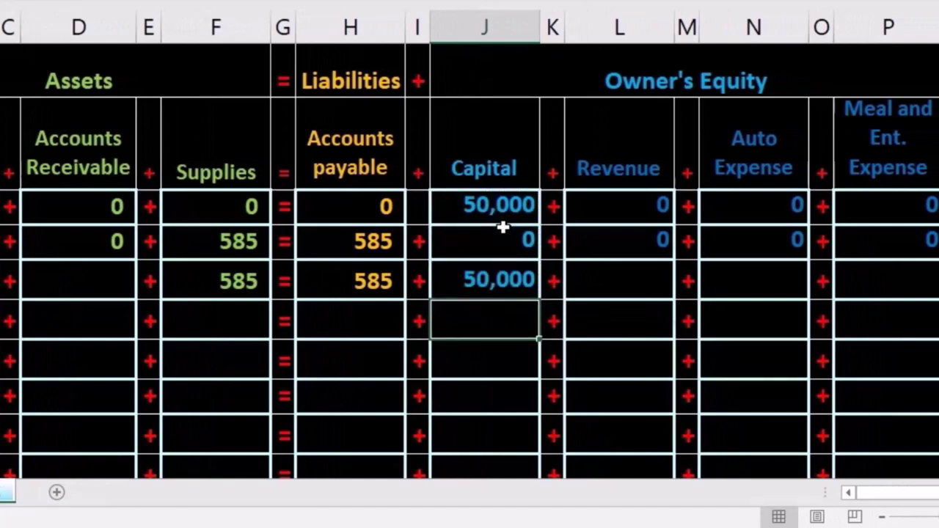
Step: Compare row 5's Total Assets with Total Liabilities and Equity, and check the sums of B5:F5 and H5:P5
{"action": "key", "text": "Right"}
{"action": "key", "text": "Right"}
{"action": "key", "text": "Right"}
{"action": "key", "text": "Right"}
{"action": "key", "text": "Right"}
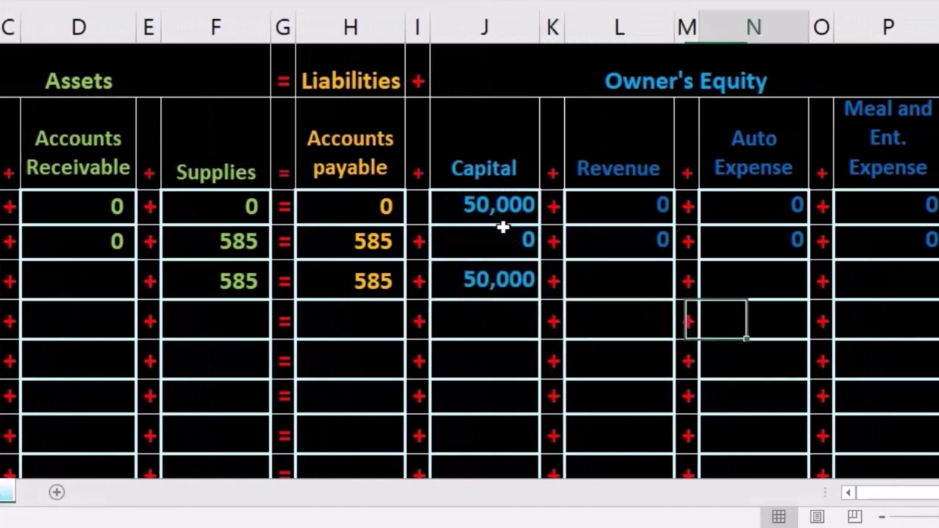
{"action": "left_click_drag", "start_coordinate": [775, 493], "coordinate": [804, 494]}
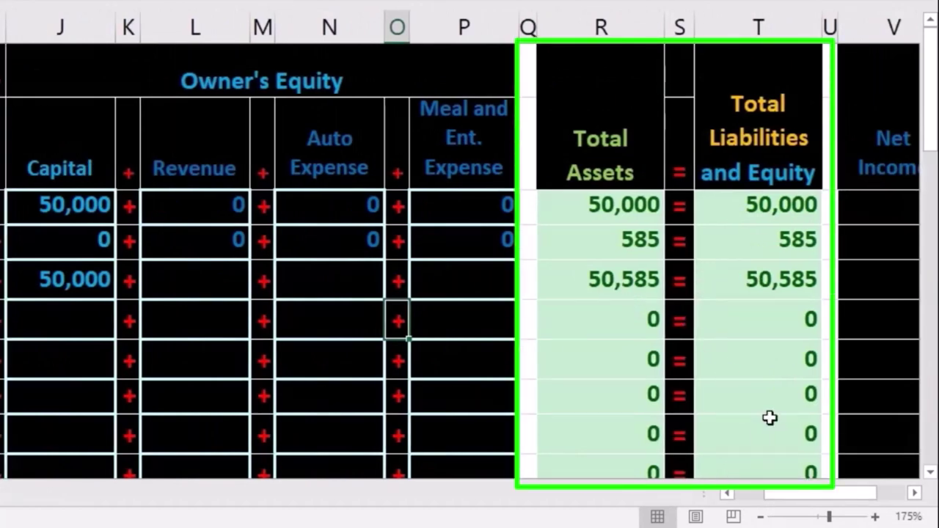
{"action": "left_click_drag", "start_coordinate": [782, 496], "coordinate": [725, 494]}
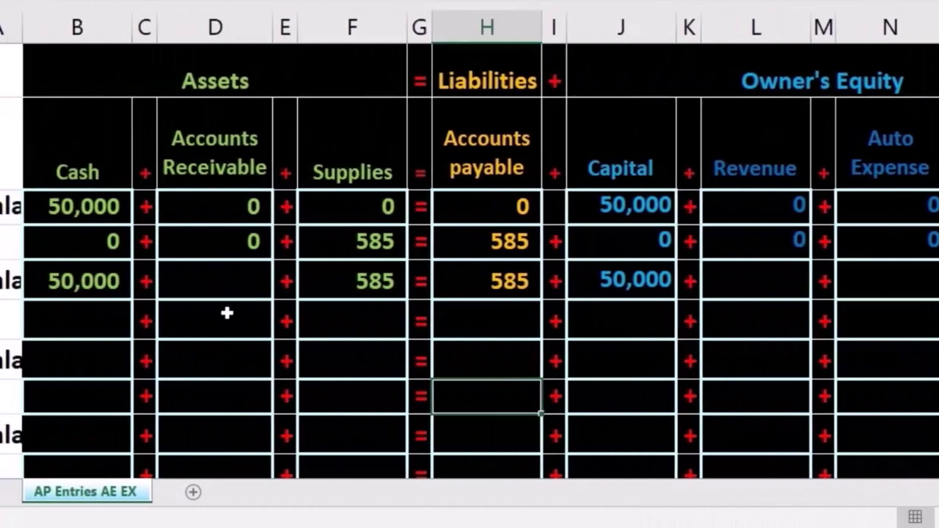
{"action": "left_click_drag", "start_coordinate": [87, 281], "coordinate": [309, 289]}
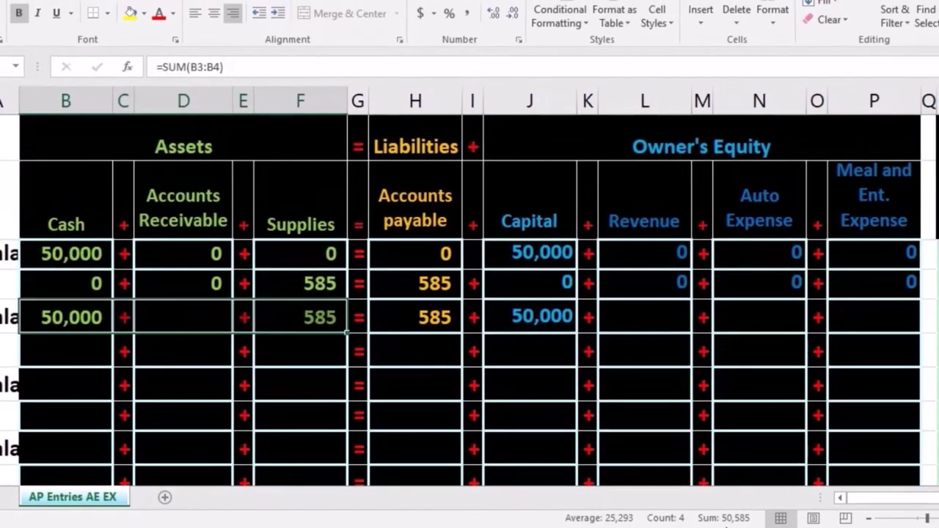
{"action": "left_click_drag", "start_coordinate": [439, 328], "coordinate": [847, 320]}
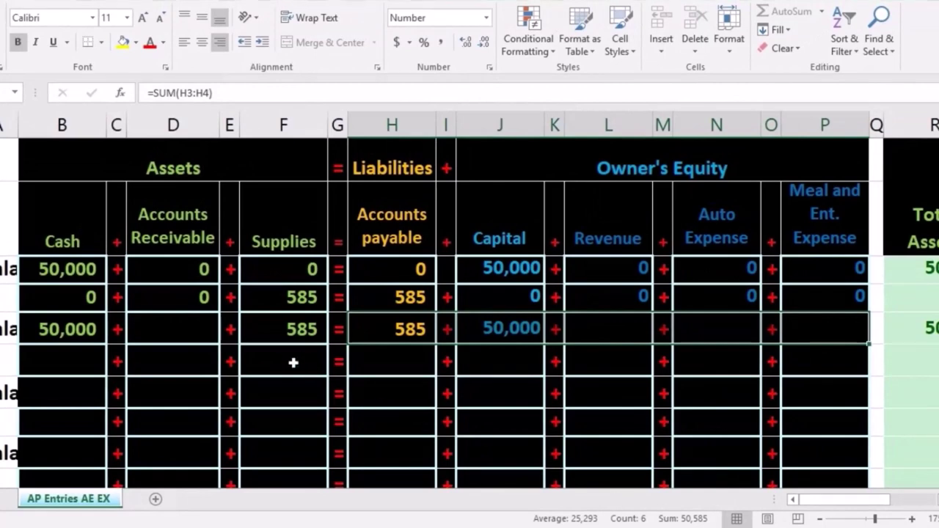
Step: Inspect the row 3 and 4 amounts for Accounts Receivable, Revenue, Auto Expense and Meal and Ent. Expense
{"action": "left_click", "coordinate": [179, 327]}
{"action": "left_click_drag", "start_coordinate": [182, 274], "coordinate": [183, 296]}
{"action": "left_click_drag", "start_coordinate": [587, 270], "coordinate": [587, 297]}
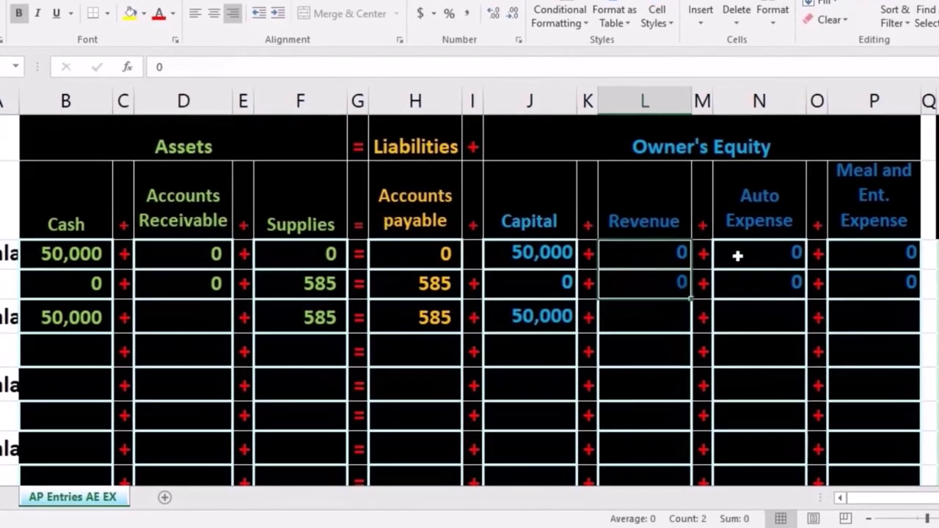
{"action": "left_click_drag", "start_coordinate": [737, 255], "coordinate": [760, 280]}
{"action": "left_click_drag", "start_coordinate": [851, 257], "coordinate": [851, 272]}
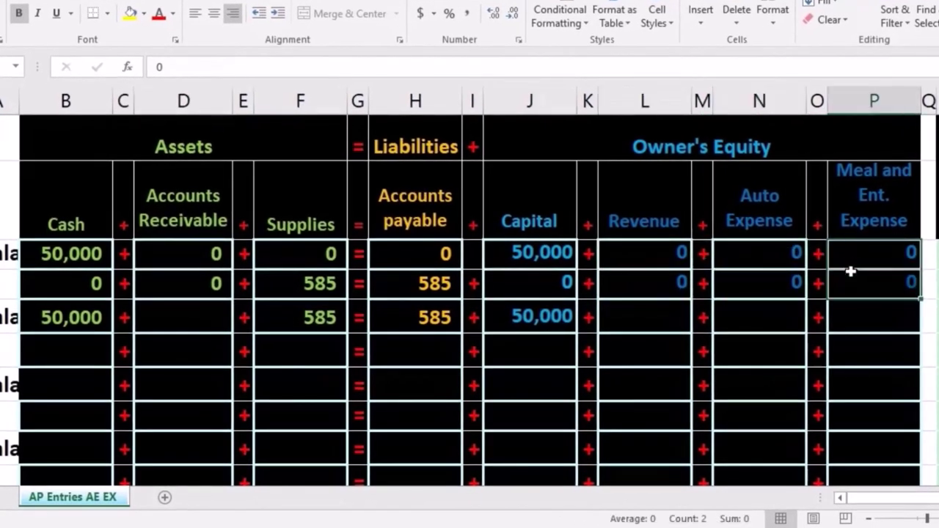
Step: Calculate the Accounts Receivable balance after transaction a in D5 with a SUM of D3:D4
{"action": "left_click", "coordinate": [203, 319]}
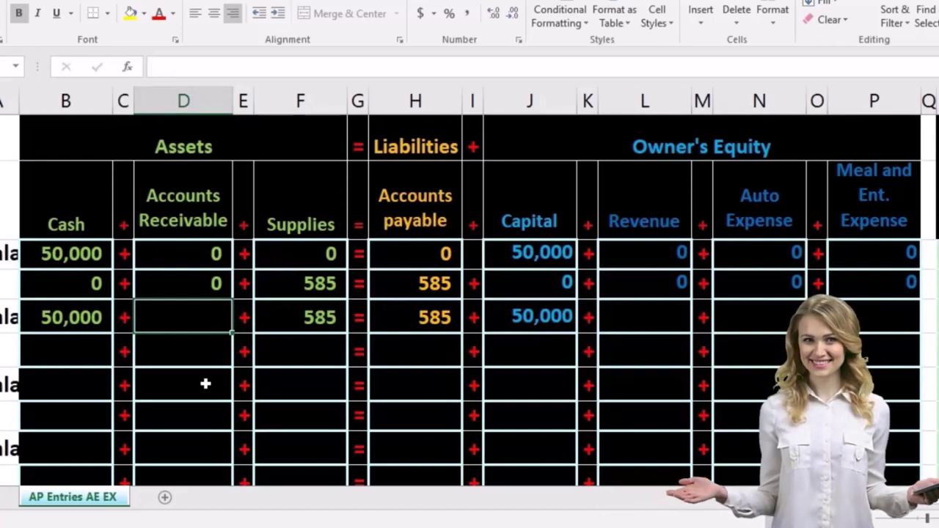
{"action": "type", "text": "=sum"}
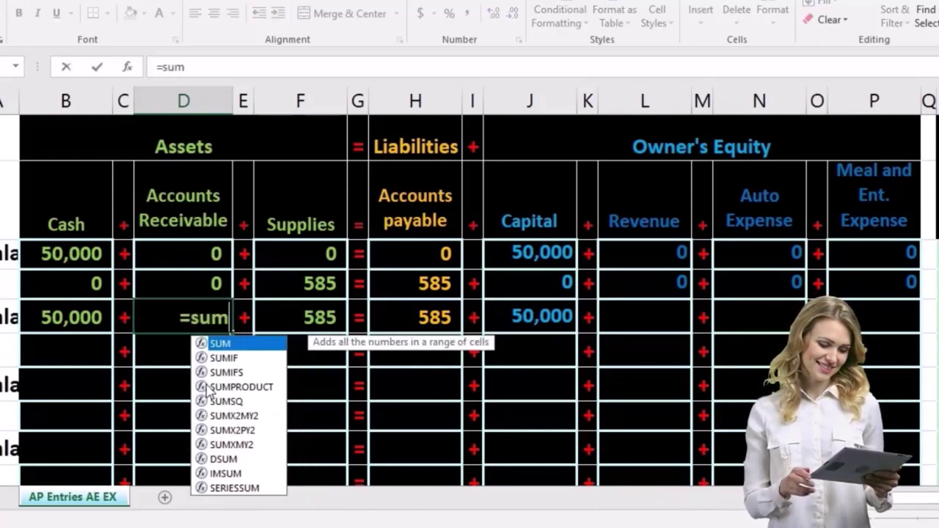
{"action": "type", "text": "("}
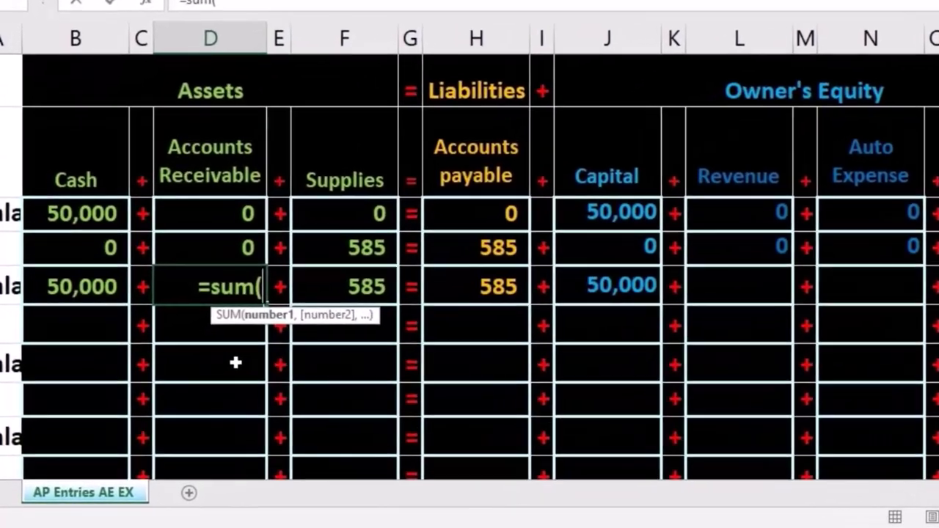
{"action": "key", "text": "Up"}
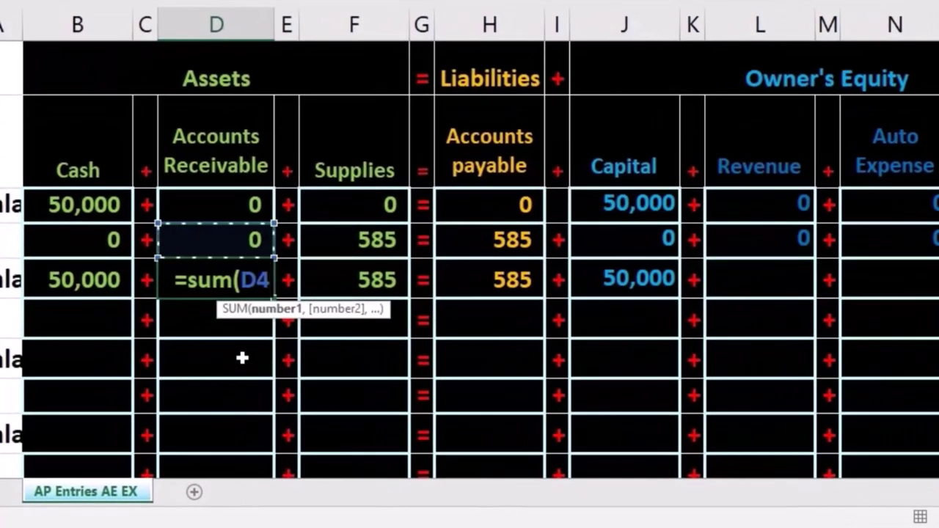
{"action": "key", "text": "shift+Up"}
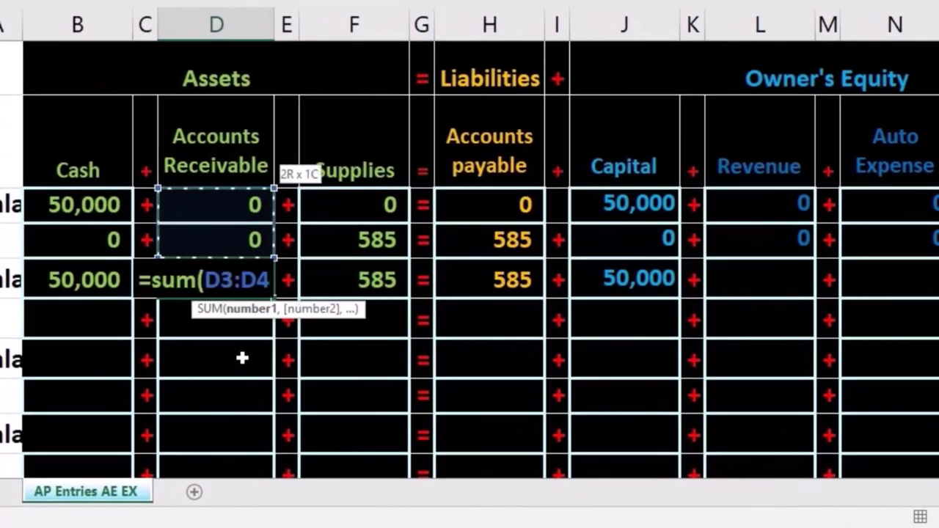
{"action": "key", "text": "Tab"}
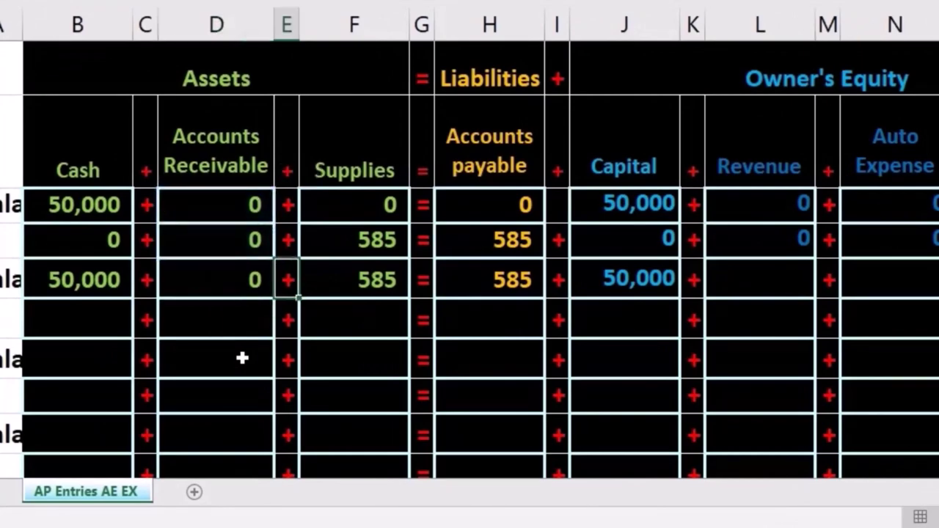
Step: Calculate the Revenue balance after transaction a in L5 with a SUM of L3:L4
{"action": "key", "text": "Right"}
{"action": "key", "text": "Right"}
{"action": "key", "text": "Right"}
{"action": "key", "text": "Right"}
{"action": "key", "text": "Right"}
{"action": "key", "text": "Right"}
{"action": "key", "text": "Right"}
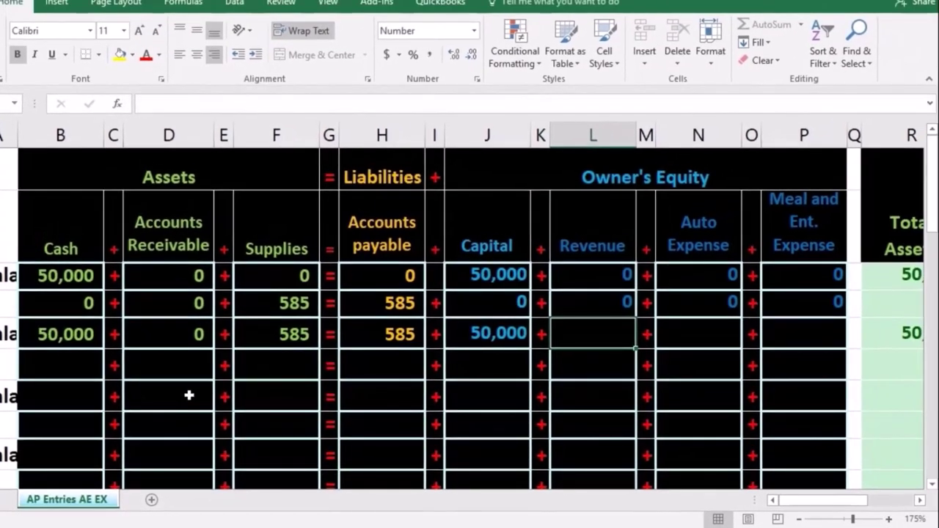
{"action": "type", "text": "=sum"}
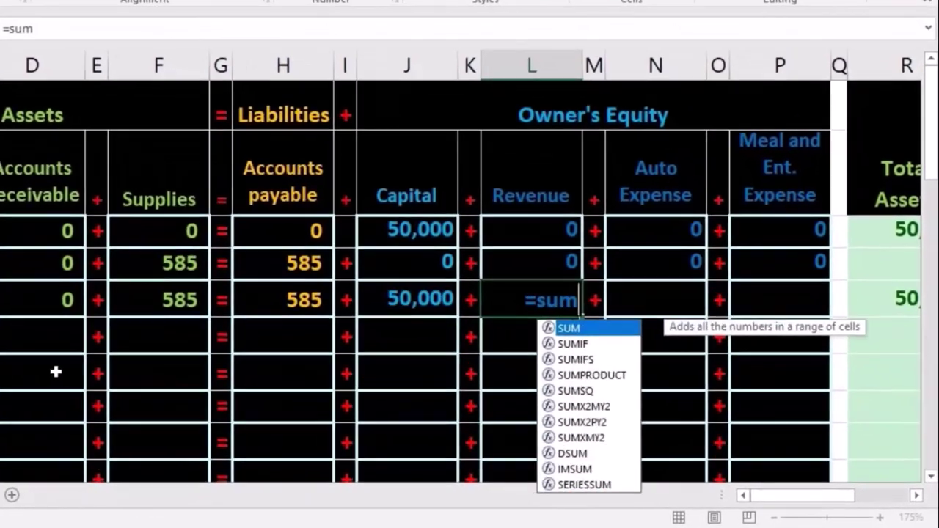
{"action": "type", "text": "("}
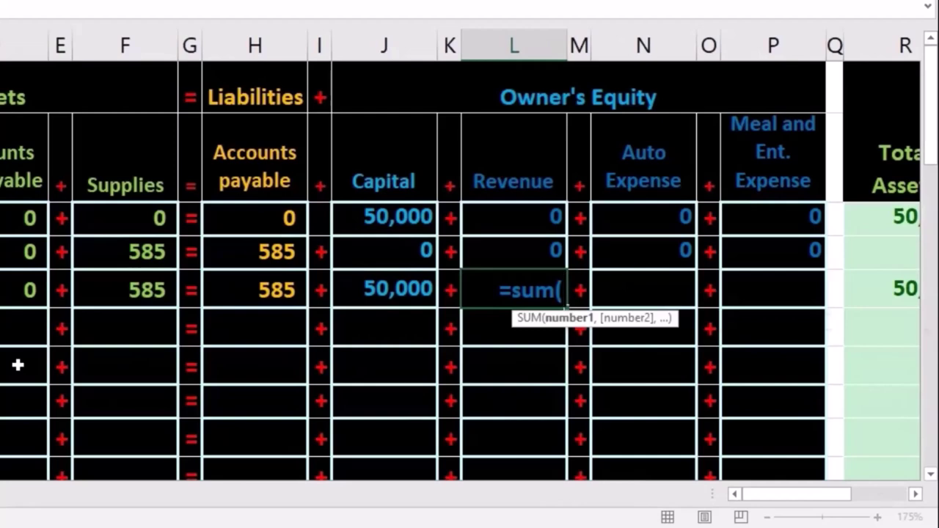
{"action": "key", "text": "Up"}
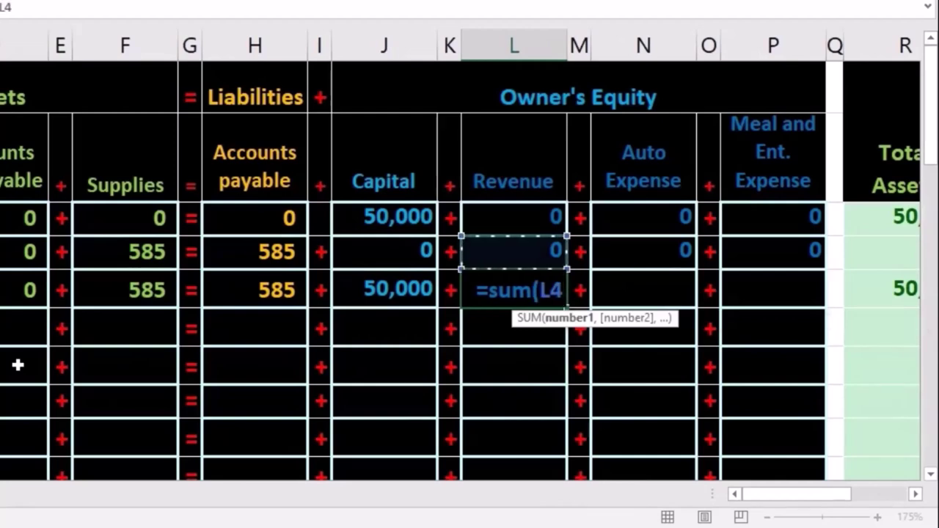
{"action": "key", "text": "shift+Up"}
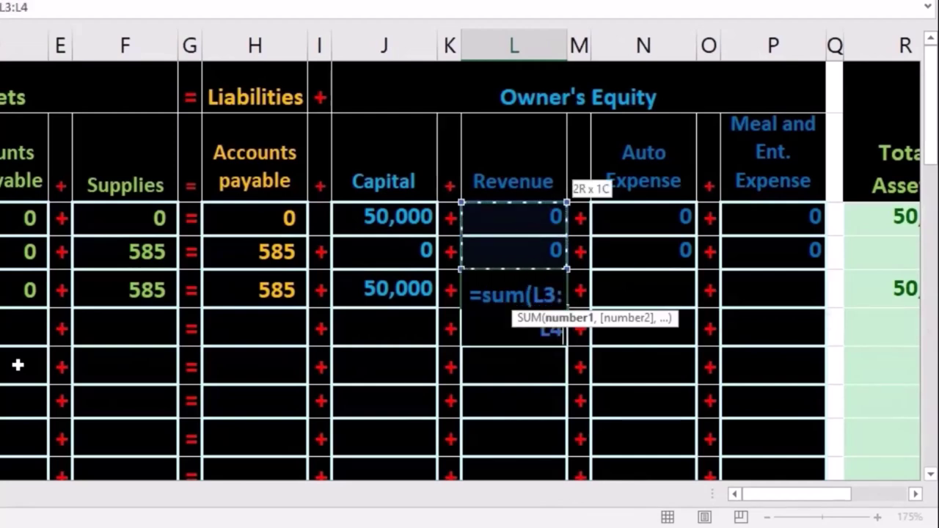
{"action": "key", "text": "Tab"}
Step: Calculate the Auto Expense balance after transaction a in N5 with a SUM of N3:N4
{"action": "key", "text": "Tab"}
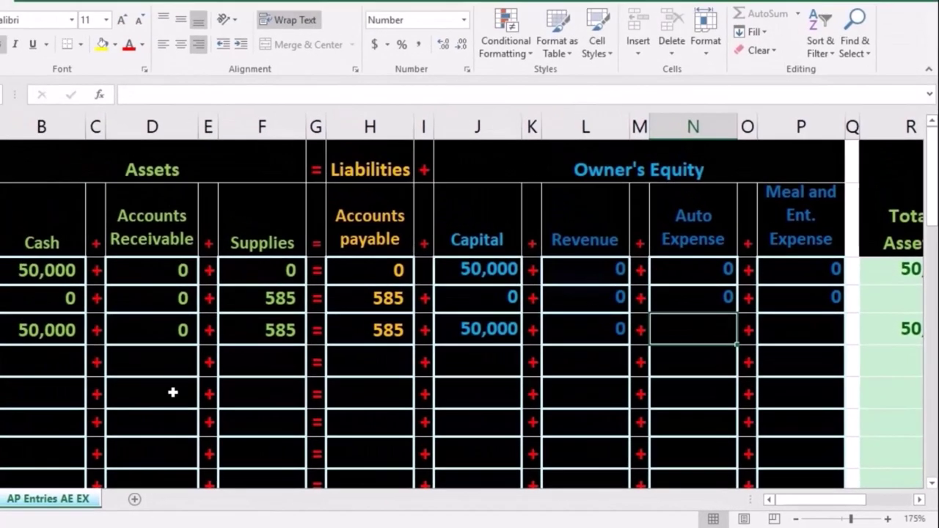
{"action": "type", "text": "=su"}
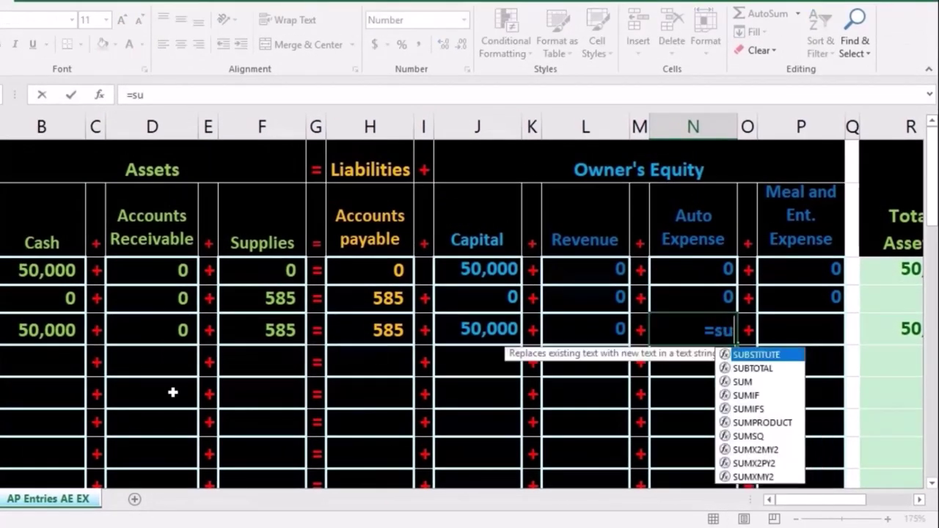
{"action": "type", "text": "m("}
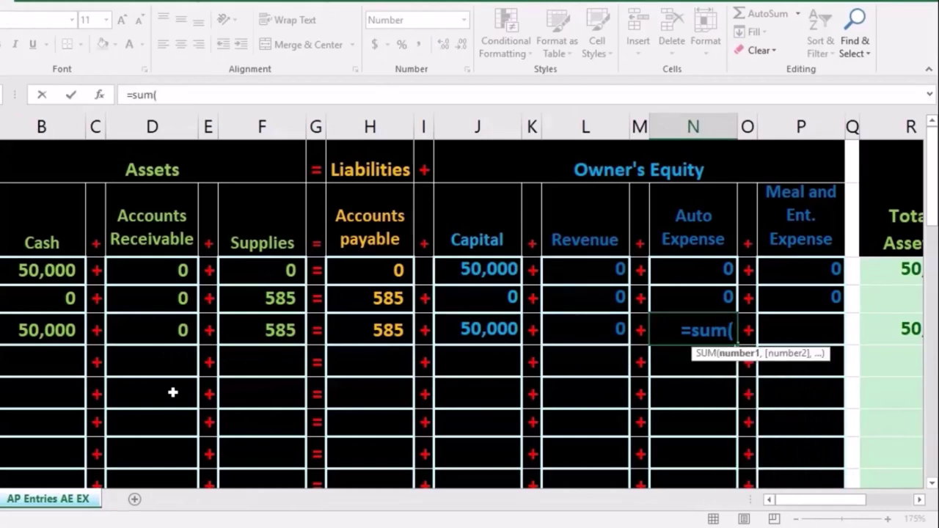
{"action": "key", "text": "Up"}
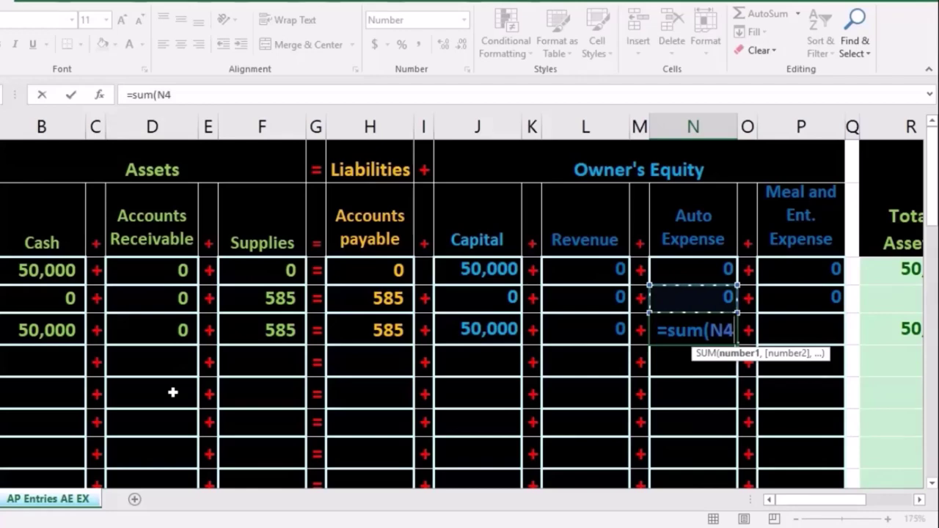
{"action": "key", "text": "shift+Up"}
{"action": "key", "text": "Tab"}
Step: Calculate the Meal and Ent. Expense balance after transaction a in P5 with a SUM of P3:P4
{"action": "key", "text": "Tab"}
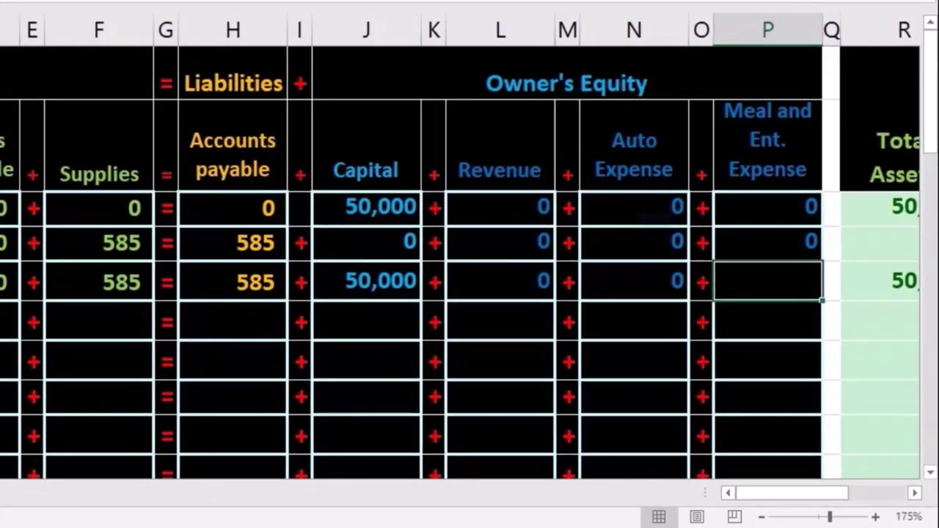
{"action": "type", "text": "=sum"}
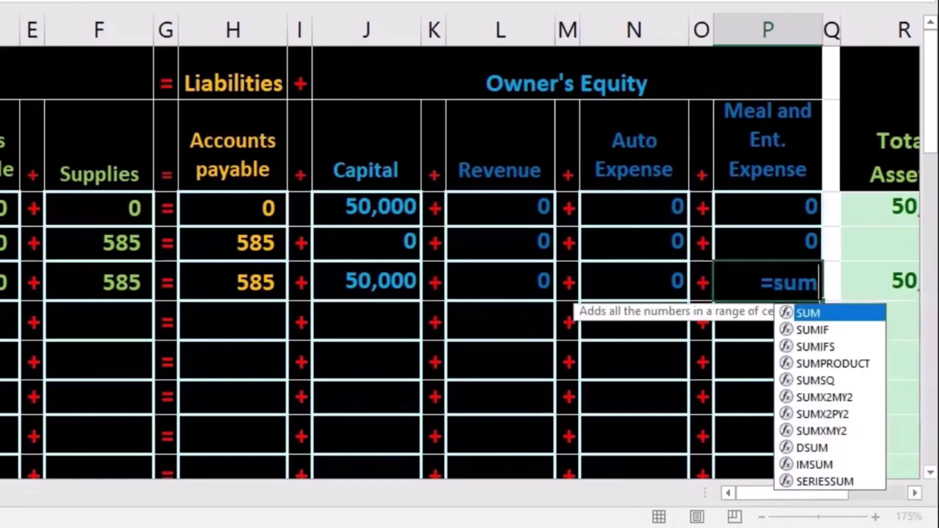
{"action": "type", "text": "("}
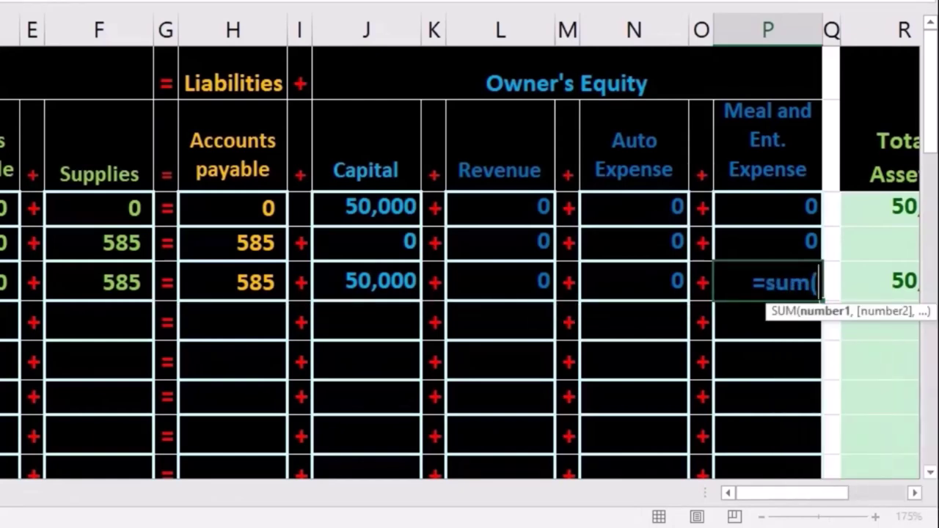
{"action": "key", "text": "Up"}
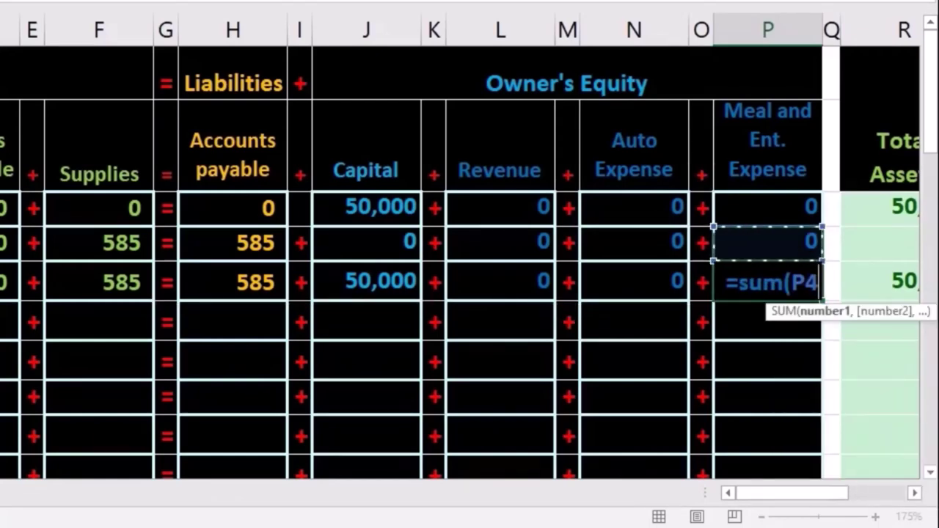
{"action": "key", "text": "shift+Up"}
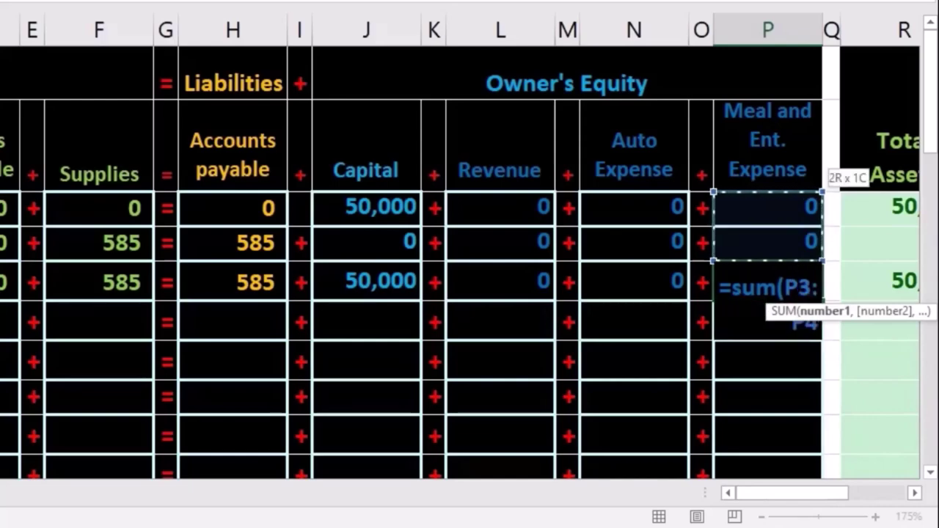
{"action": "key", "text": "Return"}
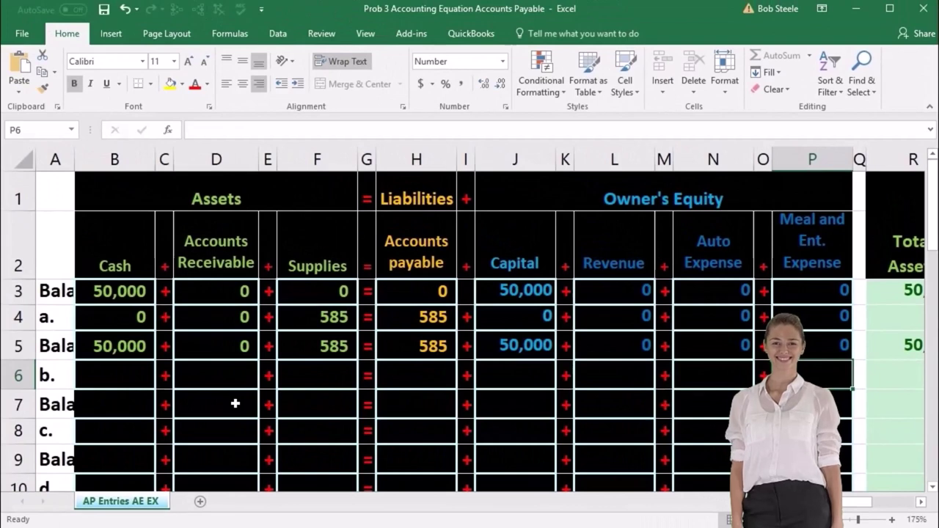
Step: Review the opening balances in row 3 and the balances after transaction a across row 5
{"action": "left_click", "coordinate": [112, 320]}
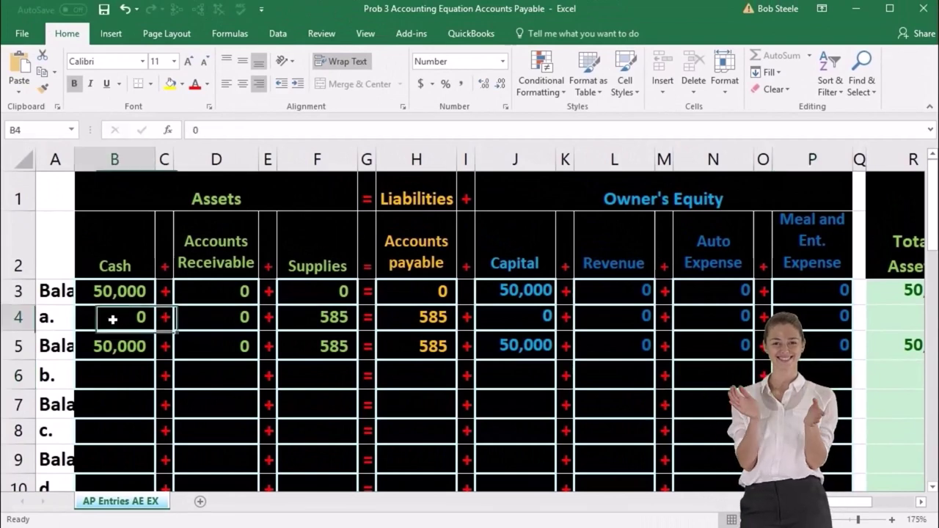
{"action": "left_click_drag", "start_coordinate": [117, 292], "coordinate": [735, 280]}
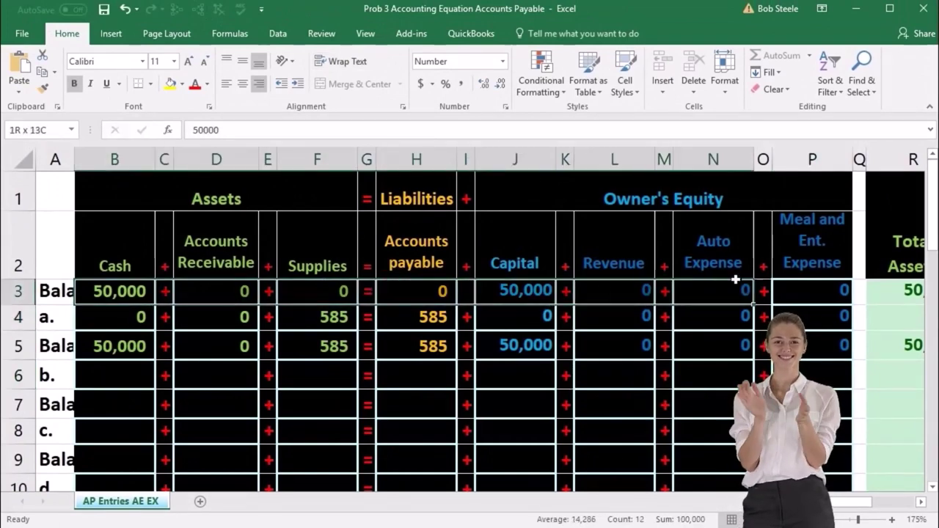
{"action": "left_click", "coordinate": [803, 342]}
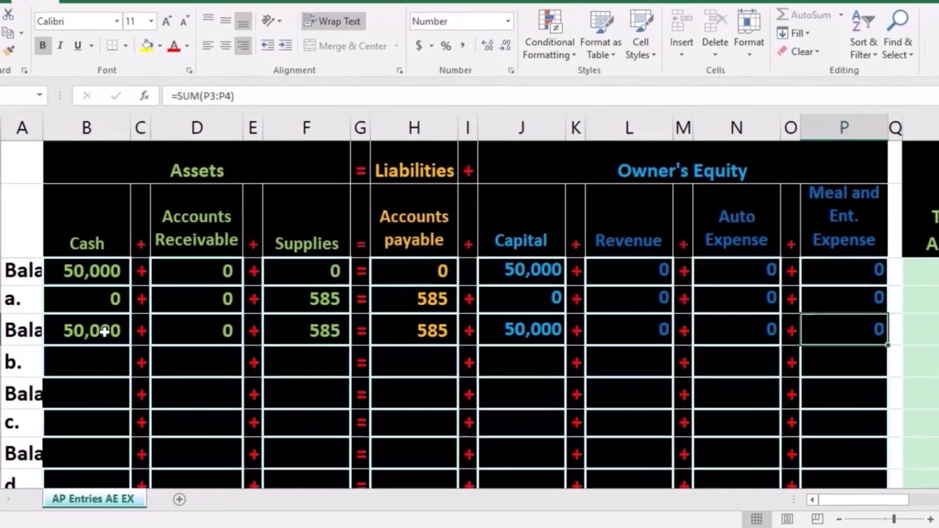
{"action": "left_click_drag", "start_coordinate": [150, 349], "coordinate": [640, 348]}
{"action": "left_click_drag", "start_coordinate": [678, 313], "coordinate": [870, 334]}
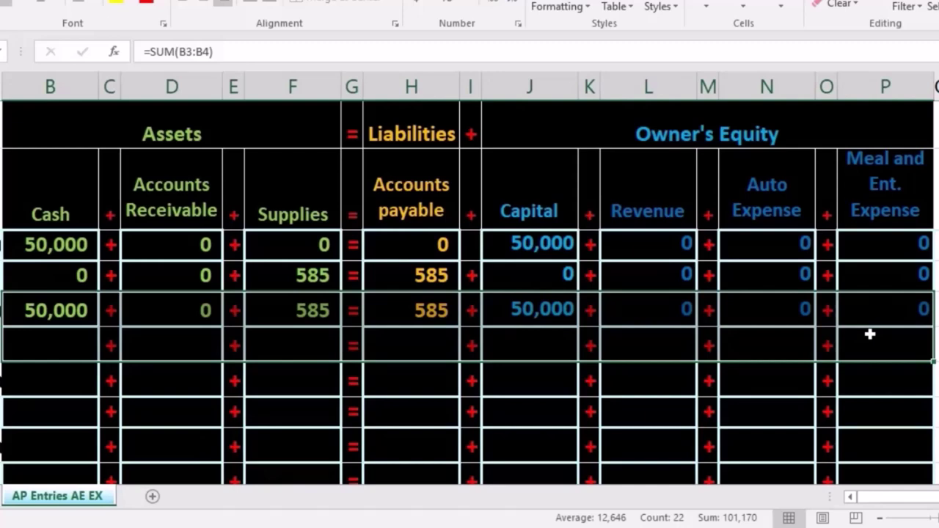
{"action": "left_click_drag", "start_coordinate": [872, 358], "coordinate": [873, 367]}
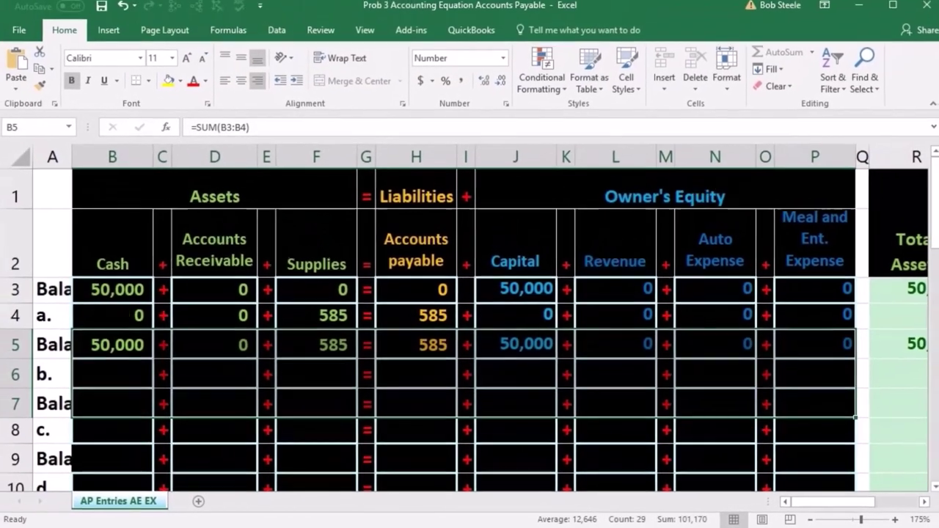
{"action": "scroll", "coordinate": [200, 380], "scroll_direction": "down", "scroll_amount": 1}
{"action": "scroll", "coordinate": [239, 383], "scroll_direction": "down", "scroll_amount": 4}
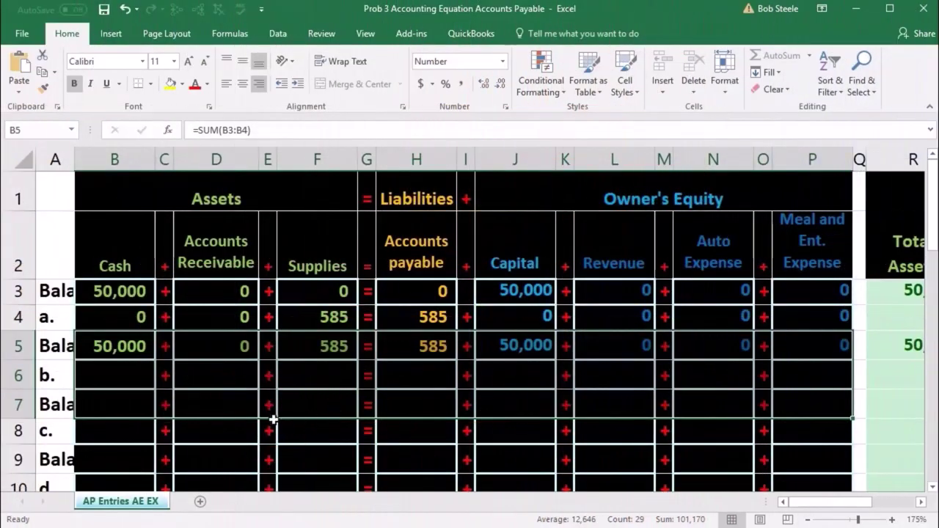
Step: Record transaction b's cash payment as -585 in the Cash cell B6
{"action": "left_click", "coordinate": [137, 374]}
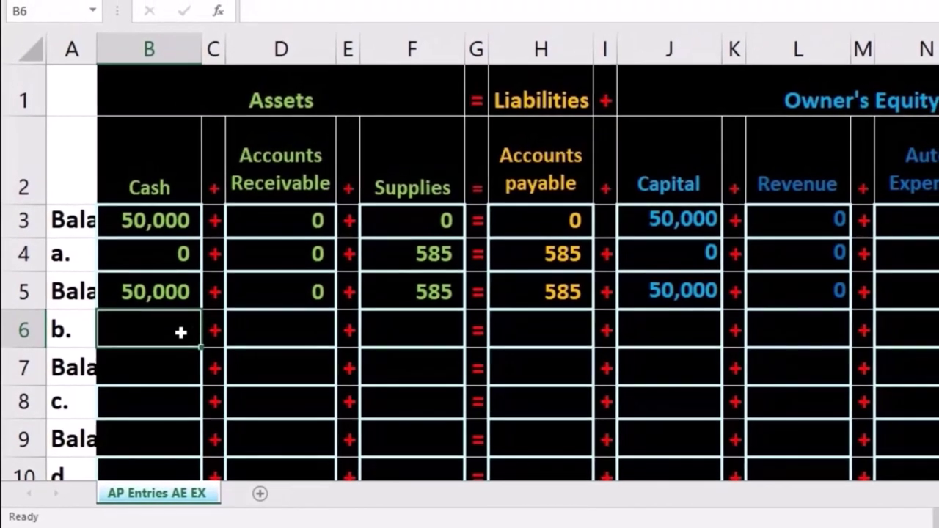
{"action": "type", "text": "-585"}
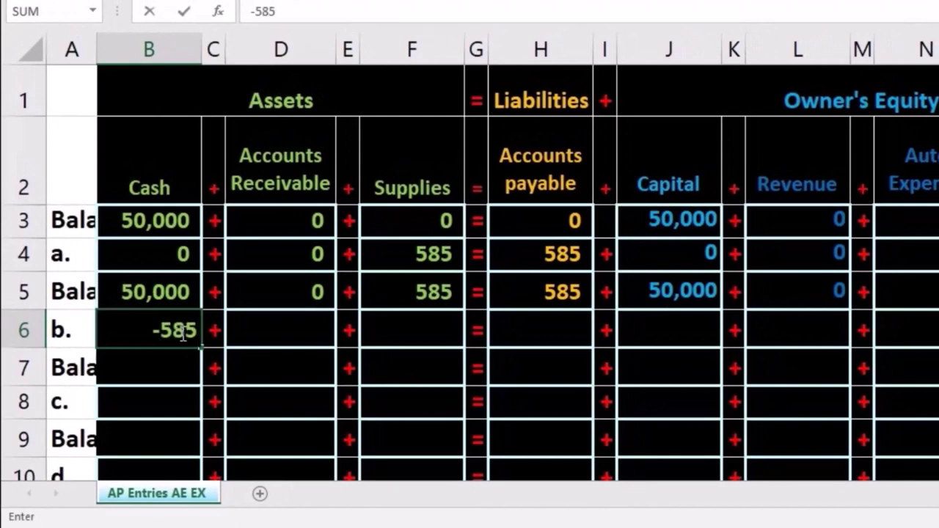
{"action": "key", "text": "Return"}
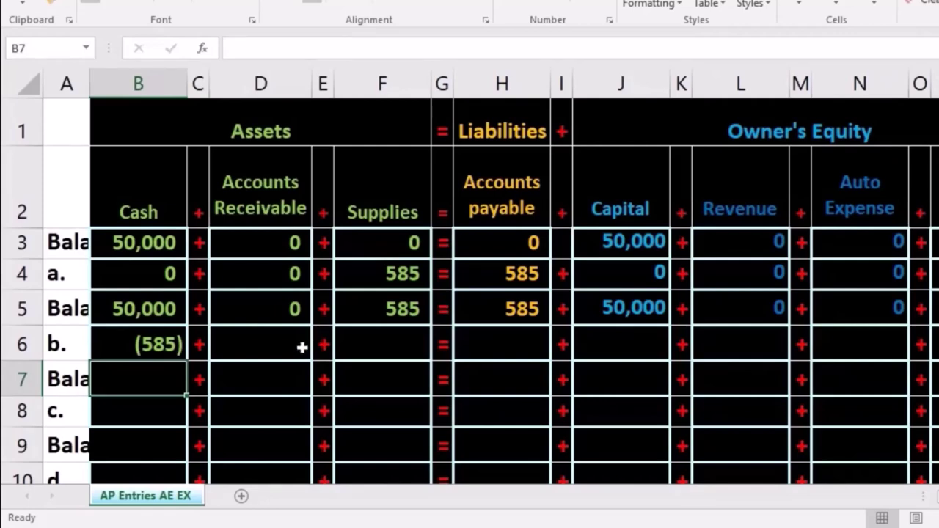
Step: Record -585 for transaction b in the Accounts payable cell H6, and compare row 6's Total Assets with Total Liabilities and Equity
{"action": "left_click", "coordinate": [473, 309]}
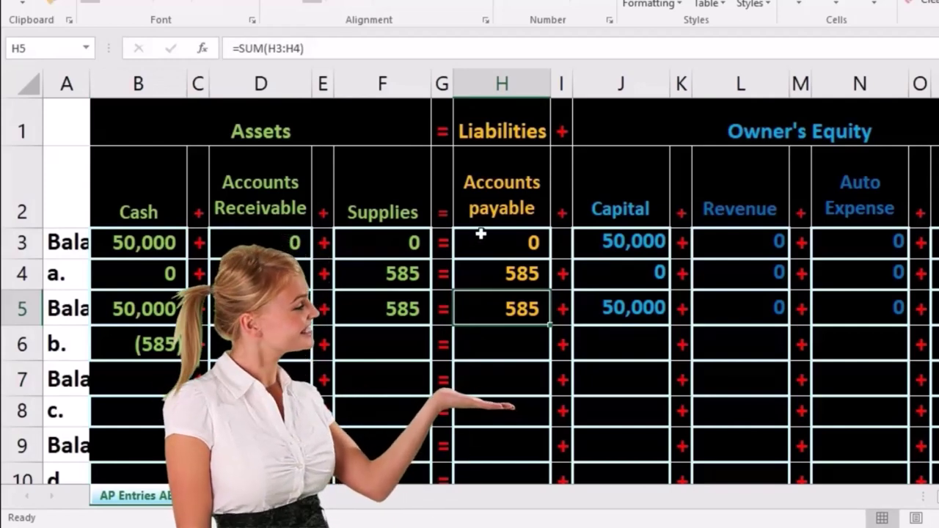
{"action": "left_click", "coordinate": [503, 339]}
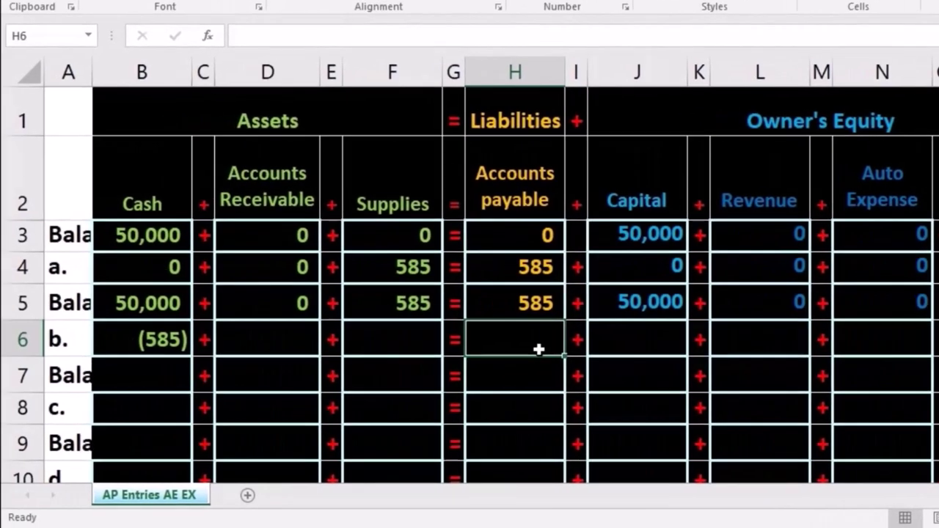
{"action": "type", "text": "-585"}
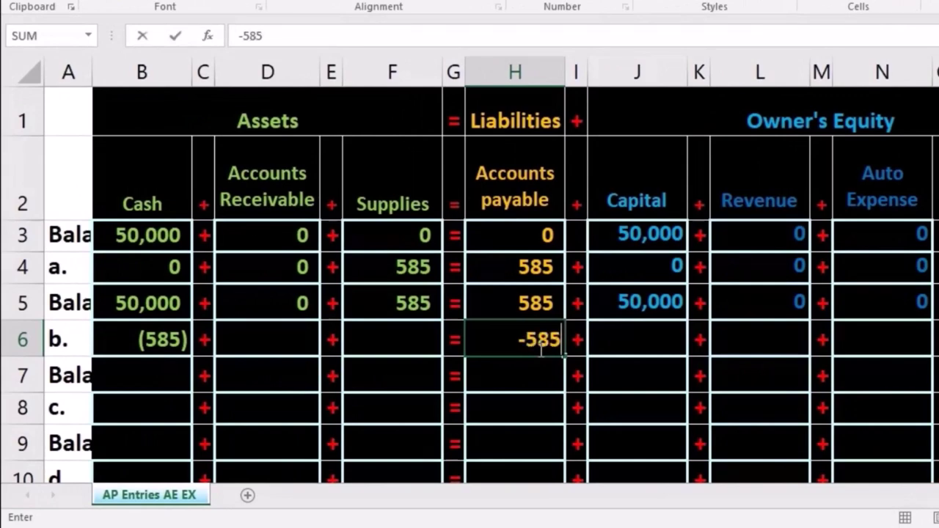
{"action": "key", "text": "Return"}
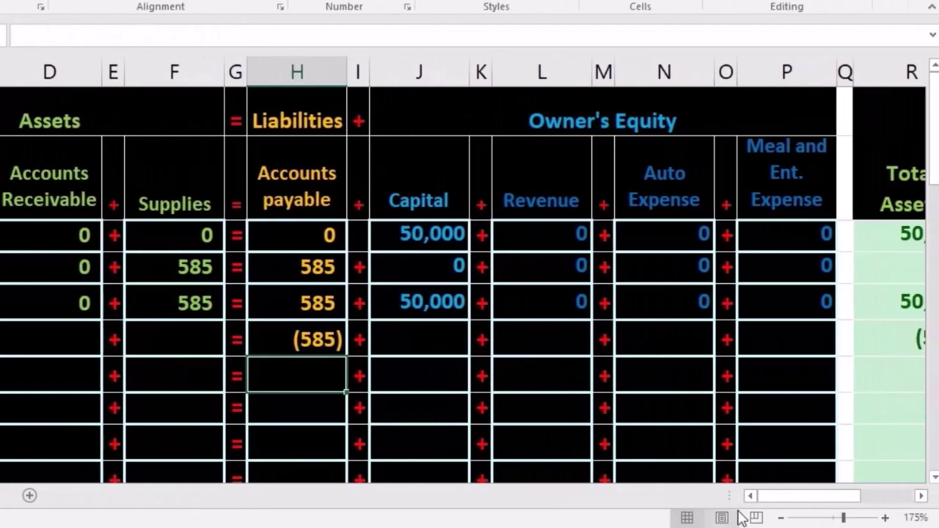
{"action": "left_click_drag", "start_coordinate": [782, 499], "coordinate": [819, 511]}
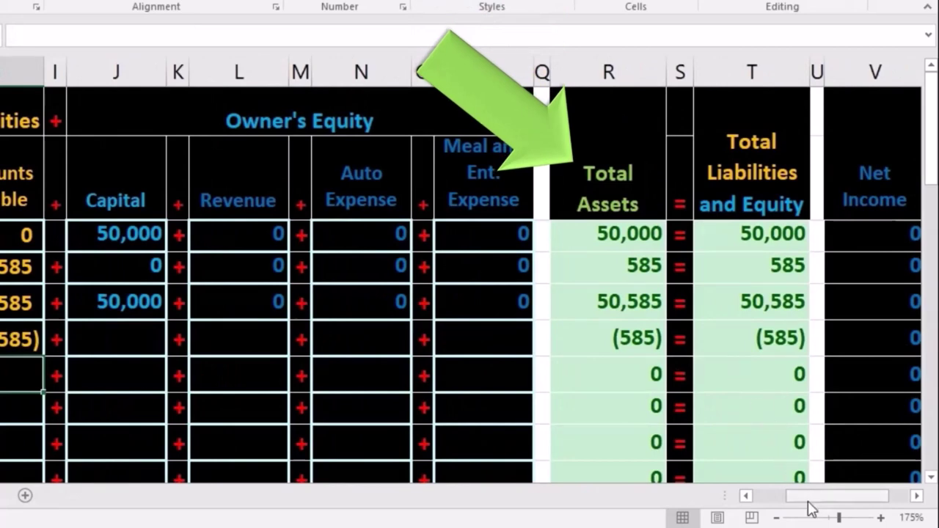
{"action": "left_click_drag", "start_coordinate": [811, 506], "coordinate": [747, 509]}
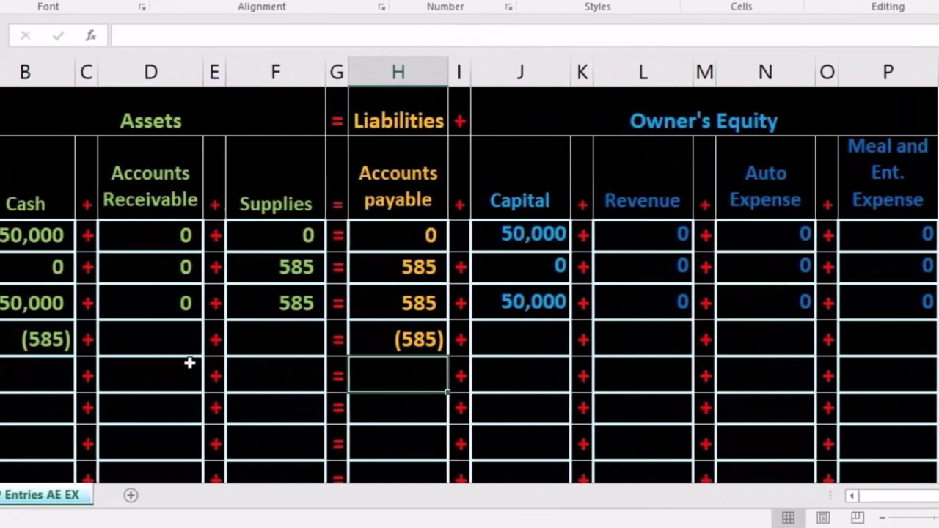
Step: Enter 0 for transaction b in the Accounts Receivable cell D6 and the Supplies cell F6
{"action": "left_click", "coordinate": [167, 342]}
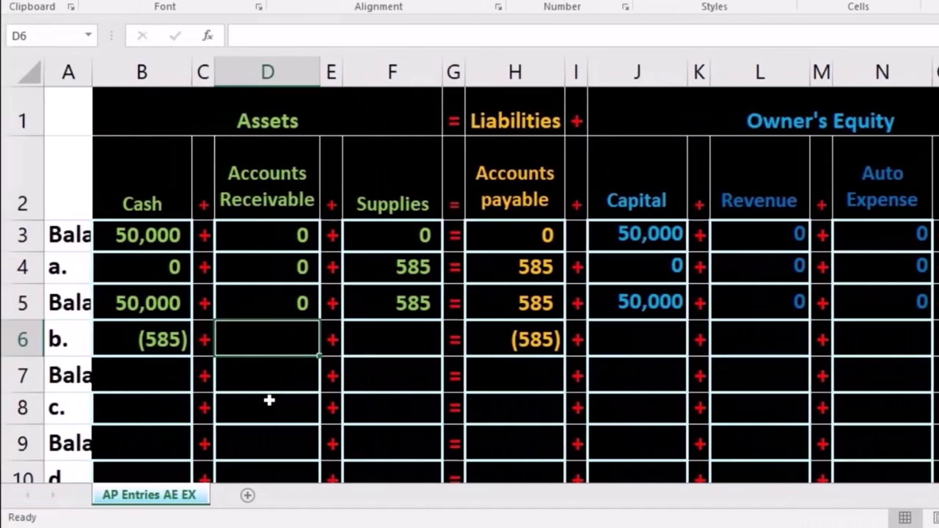
{"action": "type", "text": "0"}
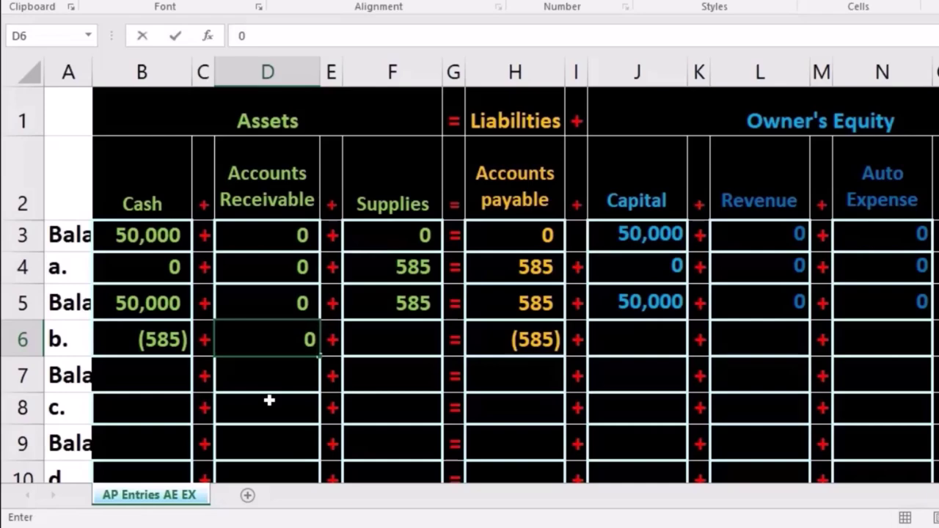
{"action": "key", "text": "Tab"}
{"action": "key", "text": "Tab"}
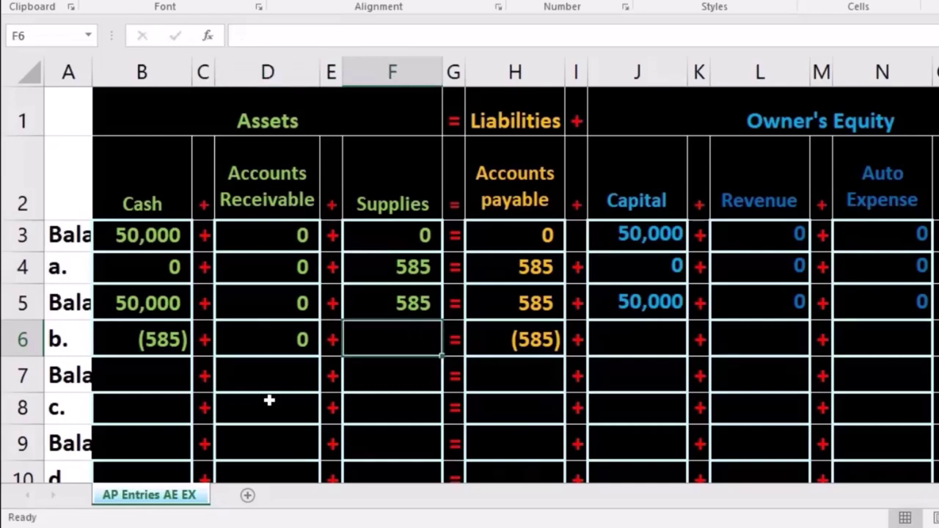
{"action": "type", "text": "0"}
{"action": "key", "text": "Tab"}
Step: Enter 0 for transaction b in the Capital, Revenue, Auto Expense and Meal and Ent. Expense cells J6, L6, N6 and P6
{"action": "key", "text": "Tab"}
{"action": "key", "text": "Tab"}
{"action": "key", "text": "Tab"}
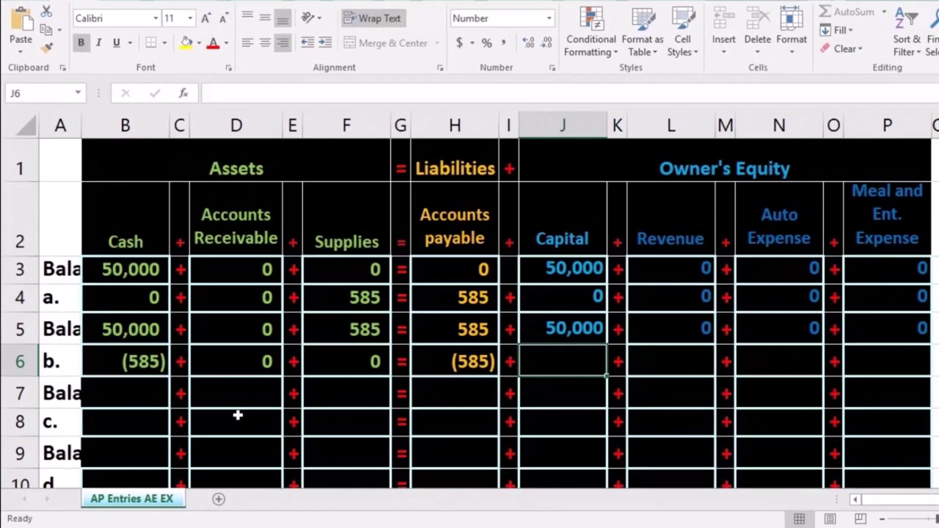
{"action": "type", "text": "0"}
{"action": "key", "text": "Tab"}
{"action": "key", "text": "Tab"}
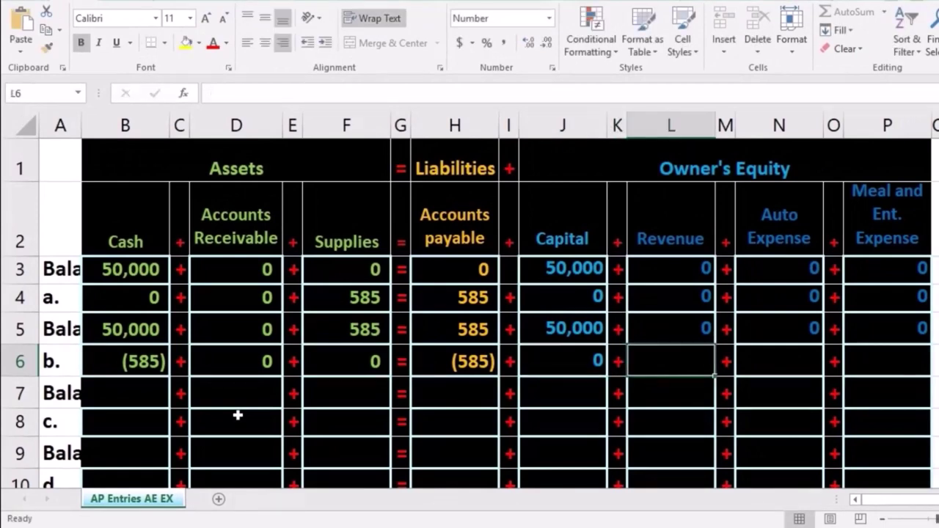
{"action": "type", "text": "0"}
{"action": "key", "text": "Tab"}
{"action": "key", "text": "Tab"}
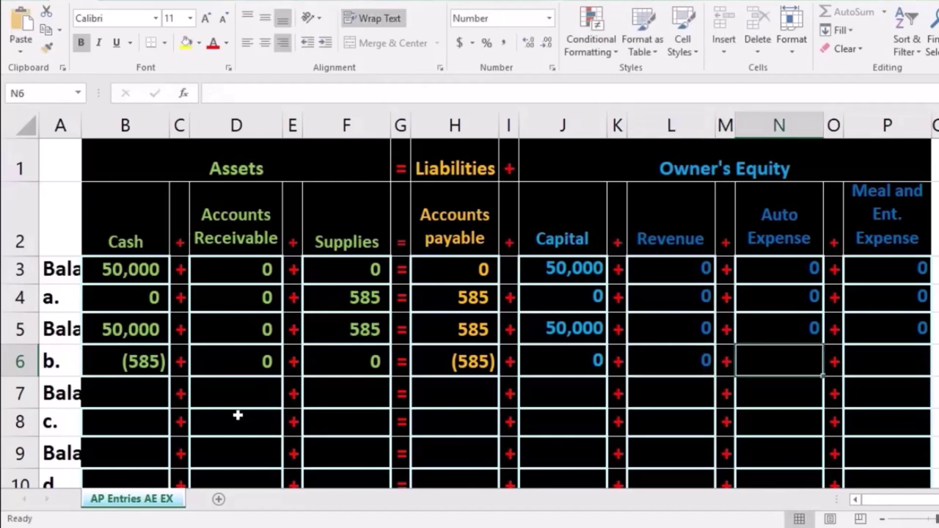
{"action": "type", "text": "0"}
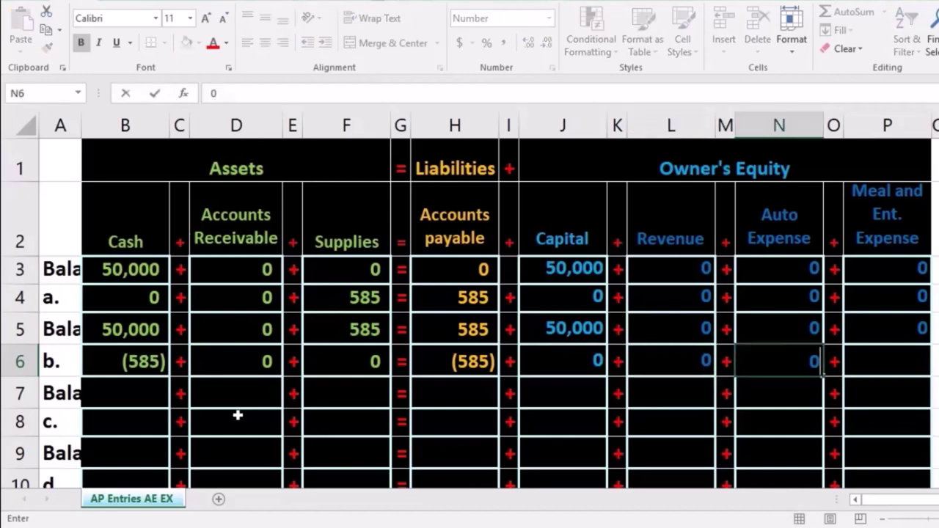
{"action": "key", "text": "Tab"}
{"action": "key", "text": "Tab"}
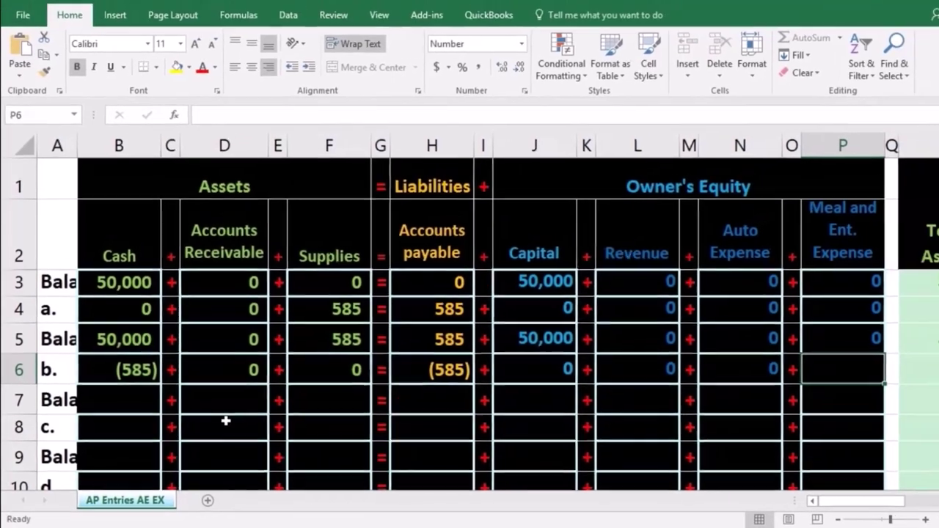
{"action": "type", "text": "0"}
{"action": "key", "text": "Return"}
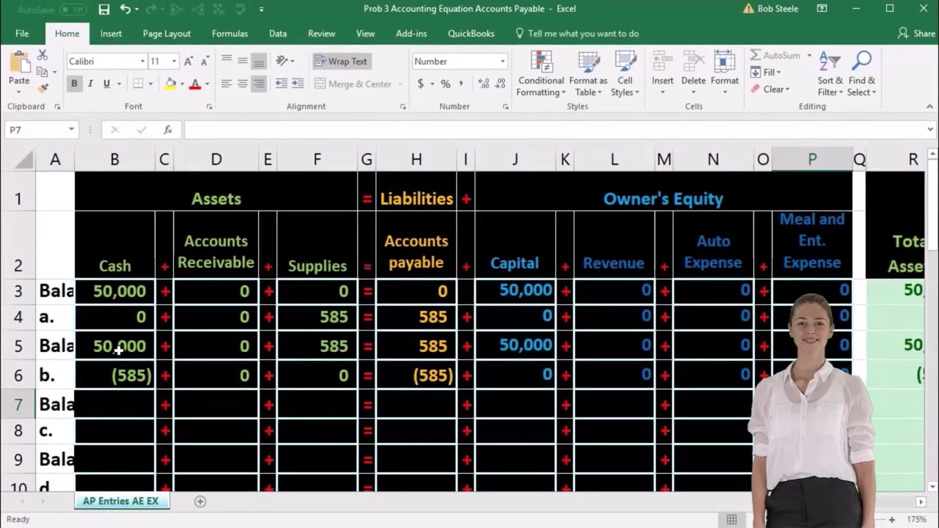
Step: Highlight rows 5 and 6 across B5:P6, and calculate the Cash balance after transaction b in B7 with a SUM of B5:B6
{"action": "left_click_drag", "start_coordinate": [118, 350], "coordinate": [774, 353]}
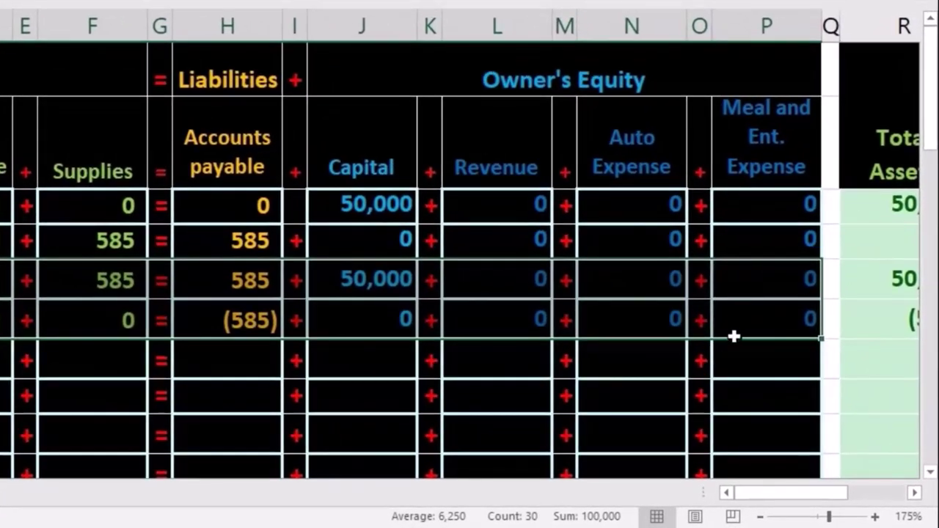
{"action": "left_click_drag", "start_coordinate": [734, 336], "coordinate": [734, 349]}
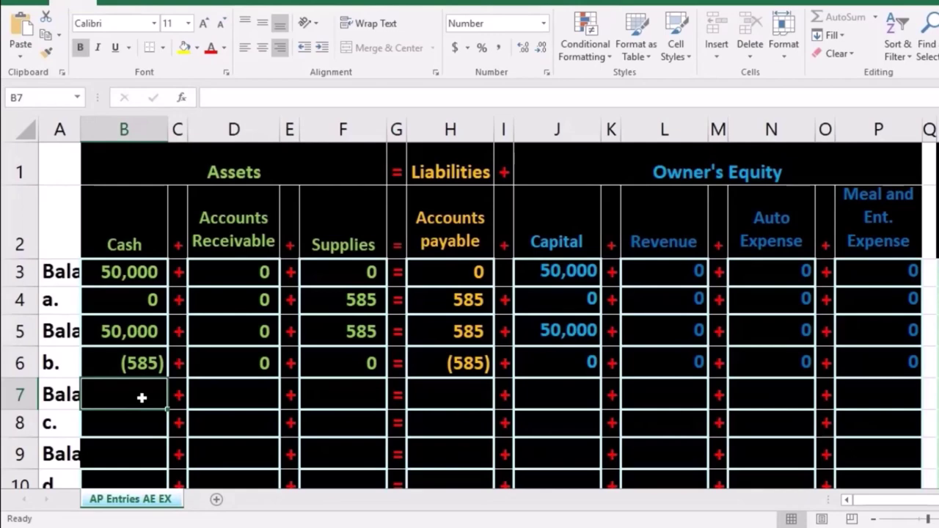
{"action": "type", "text": "=sum"}
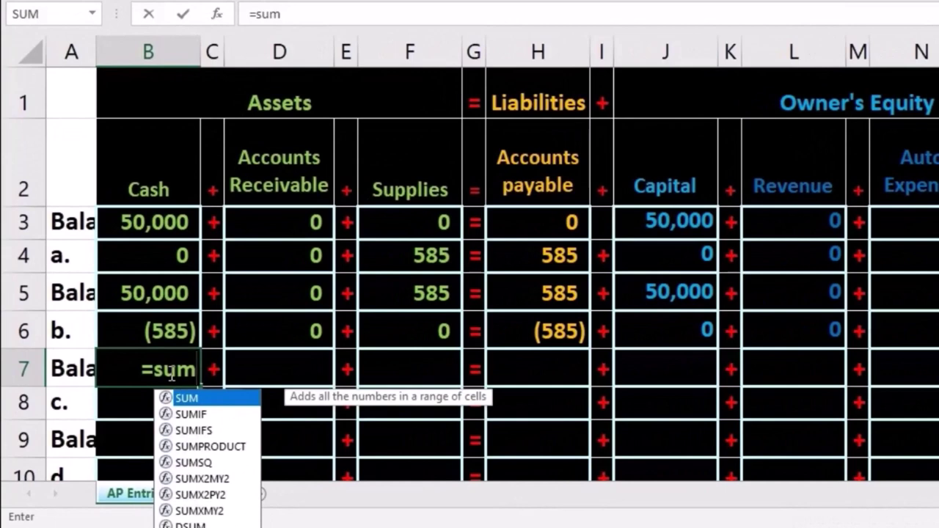
{"action": "double_click", "coordinate": [178, 397]}
{"action": "left_click_drag", "start_coordinate": [176, 298], "coordinate": [183, 331]}
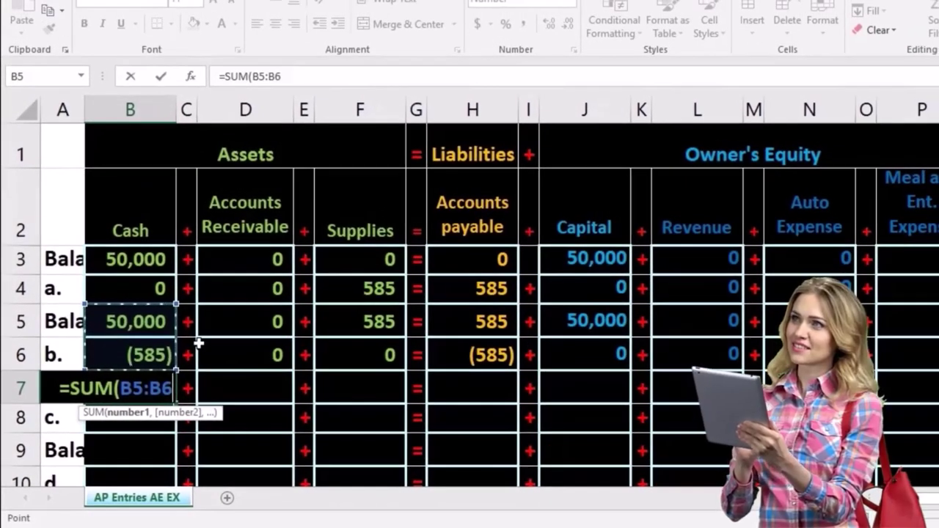
{"action": "key", "text": "Return"}
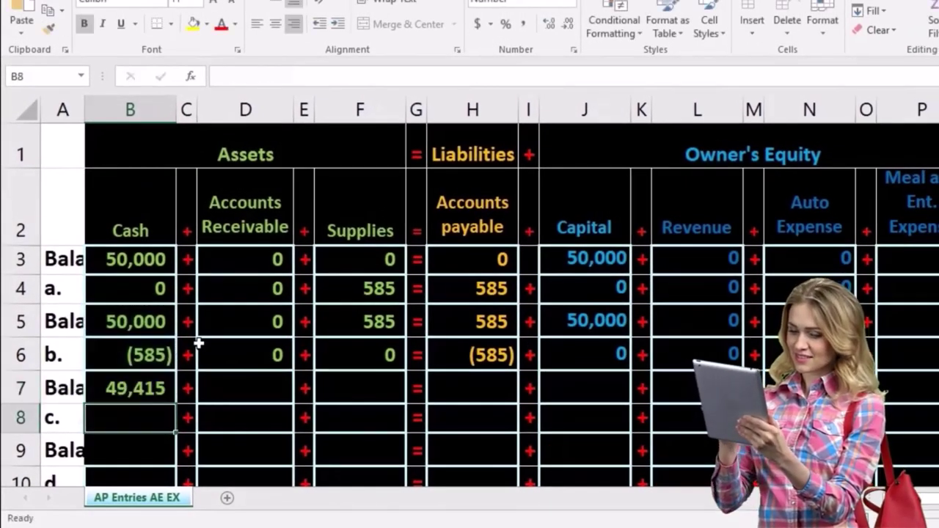
{"action": "left_click", "coordinate": [156, 391]}
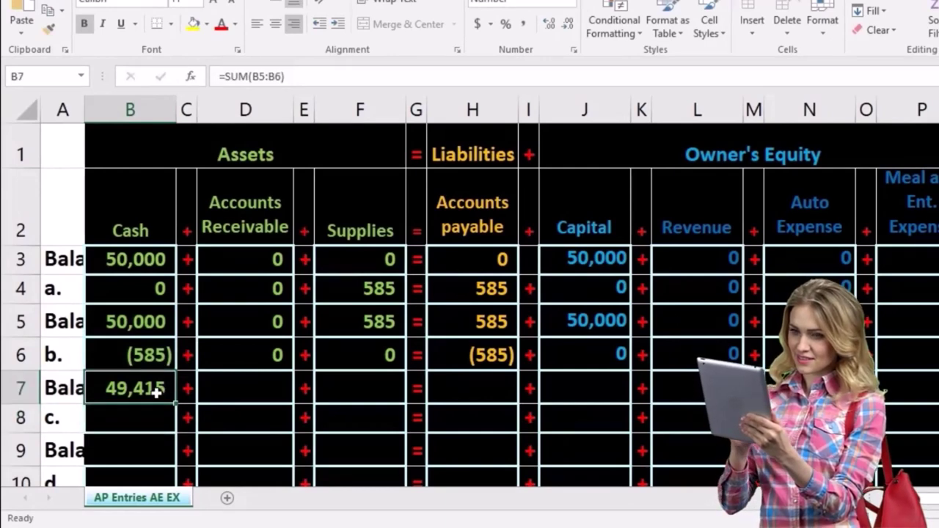
Step: Calculate the Accounts payable balance after transaction b in H7 with a SUM of H5:H6
{"action": "left_click", "coordinate": [467, 376]}
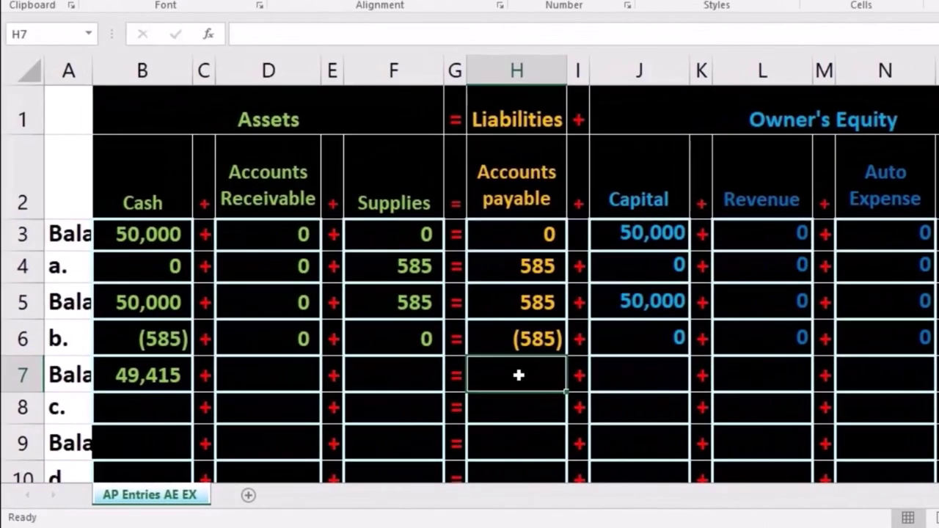
{"action": "type", "text": "=sum"}
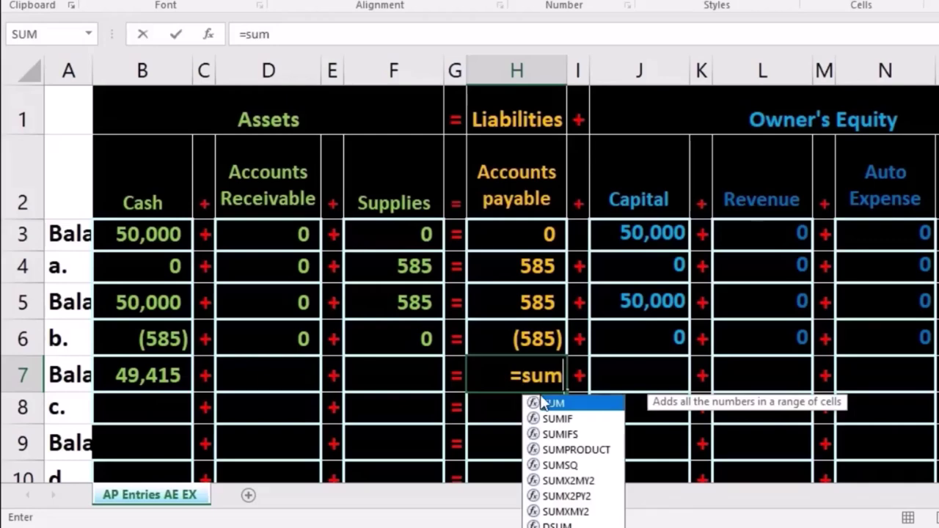
{"action": "double_click", "coordinate": [544, 404]}
{"action": "left_click", "coordinate": [536, 301]}
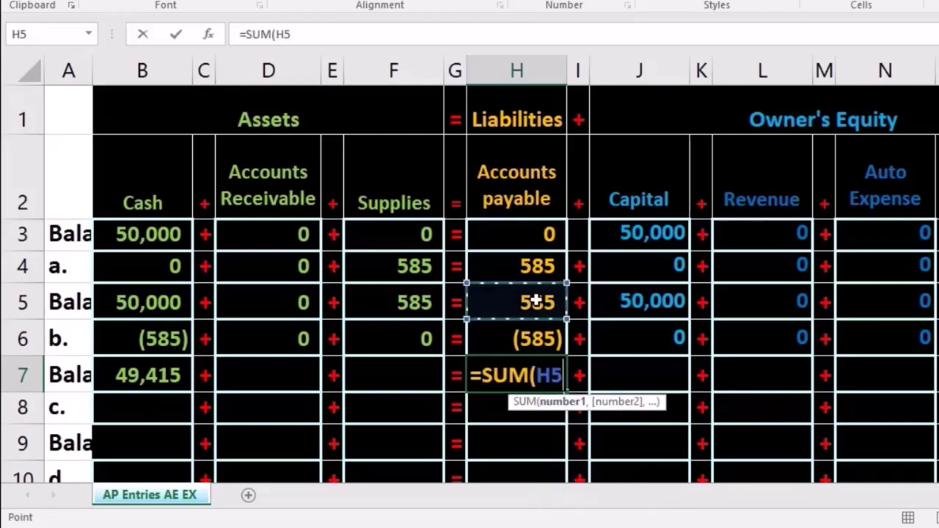
{"action": "left_click_drag", "start_coordinate": [536, 301], "coordinate": [539, 336]}
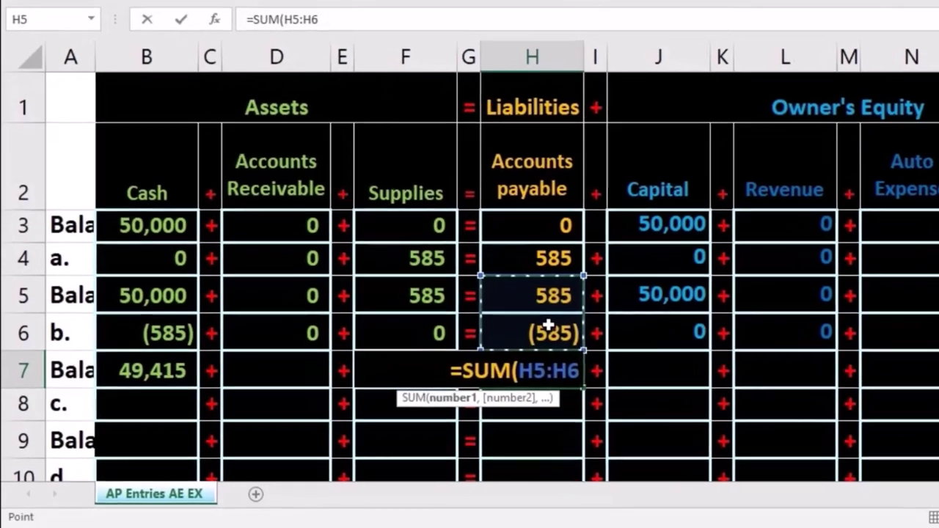
{"action": "key", "text": "Return"}
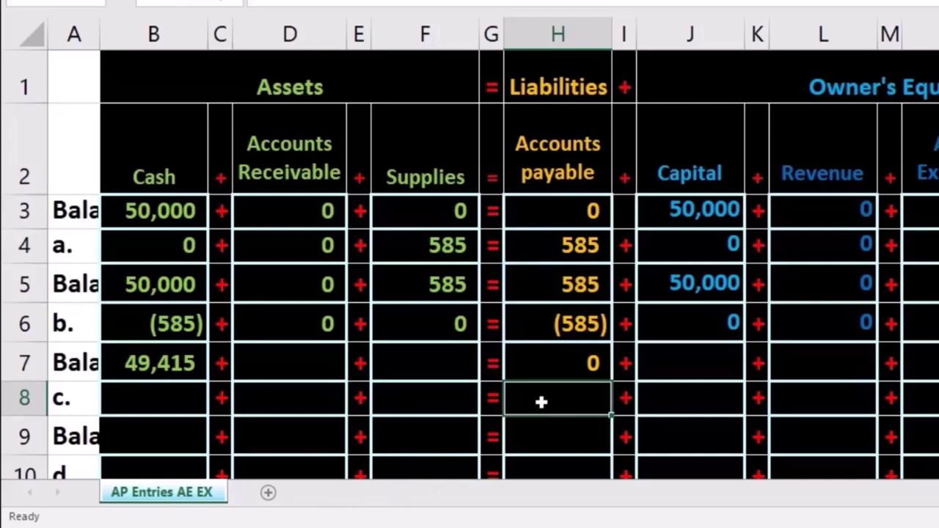
Step: Review transaction b's Cash and Accounts payable entries in row 6, and compare row 7's Total Assets with Total Liabilities and Equity
{"action": "left_click", "coordinate": [548, 375]}
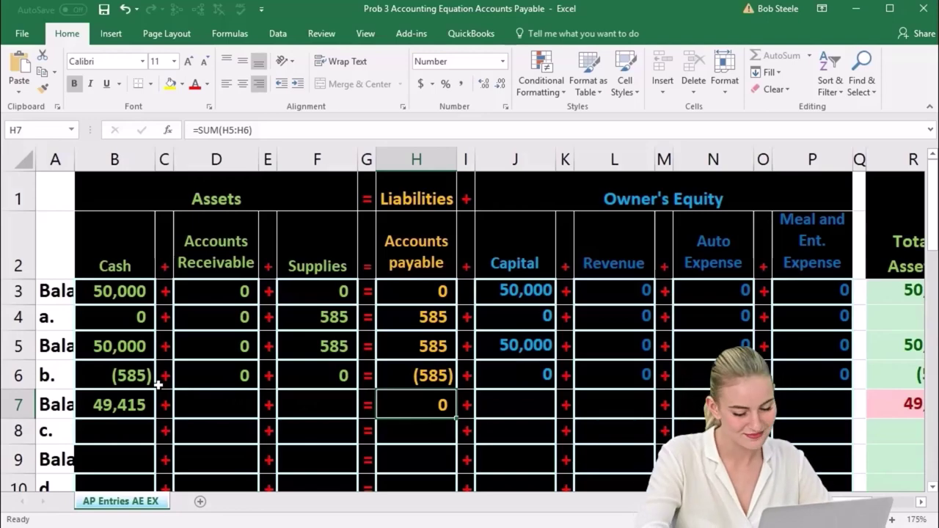
{"action": "left_click", "coordinate": [135, 378]}
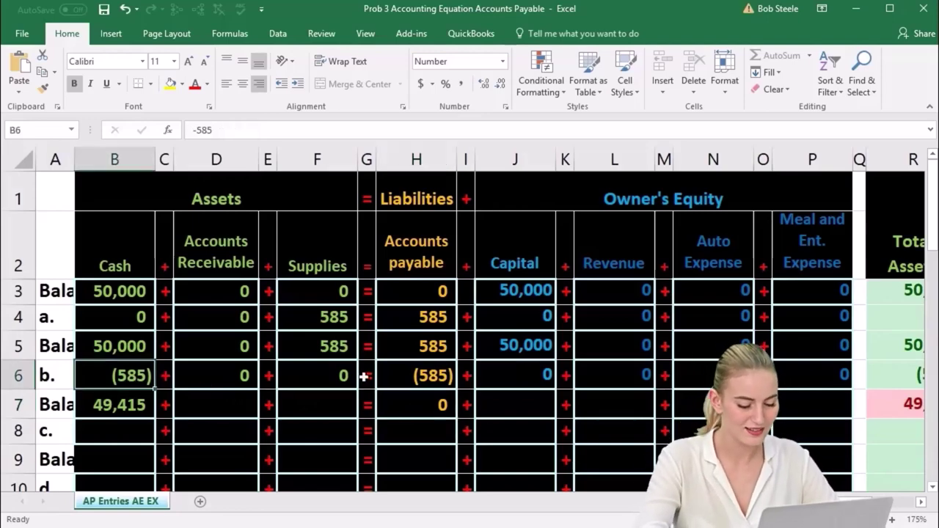
{"action": "left_click", "coordinate": [402, 378]}
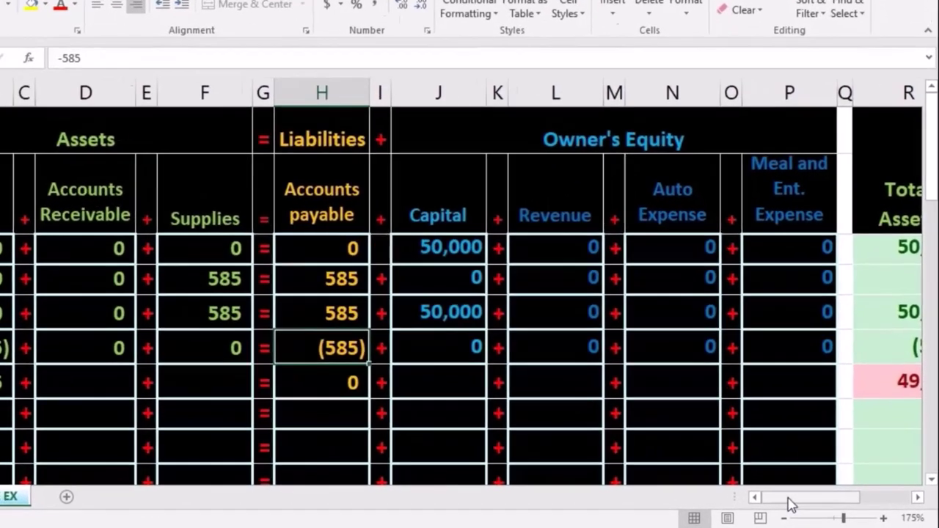
{"action": "left_click_drag", "start_coordinate": [807, 502], "coordinate": [822, 502]}
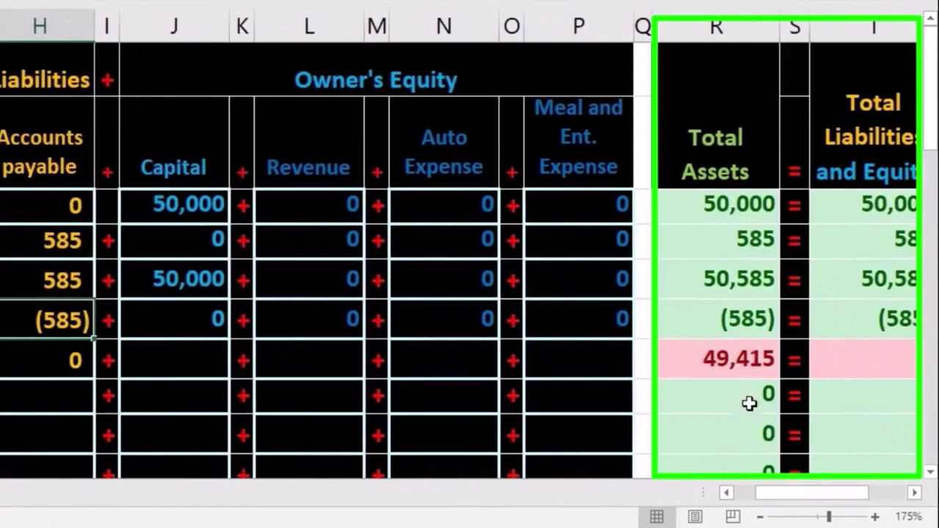
{"action": "left_click_drag", "start_coordinate": [766, 494], "coordinate": [755, 494]}
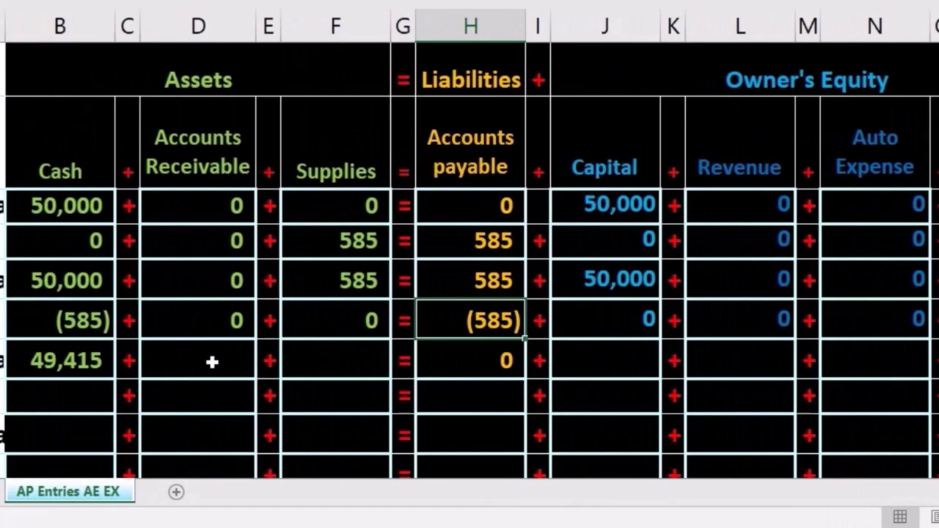
Step: Calculate the Supplies balance after transaction b in F7 with a SUM of F5:F6
{"action": "left_click", "coordinate": [212, 361]}
{"action": "left_click", "coordinate": [333, 367]}
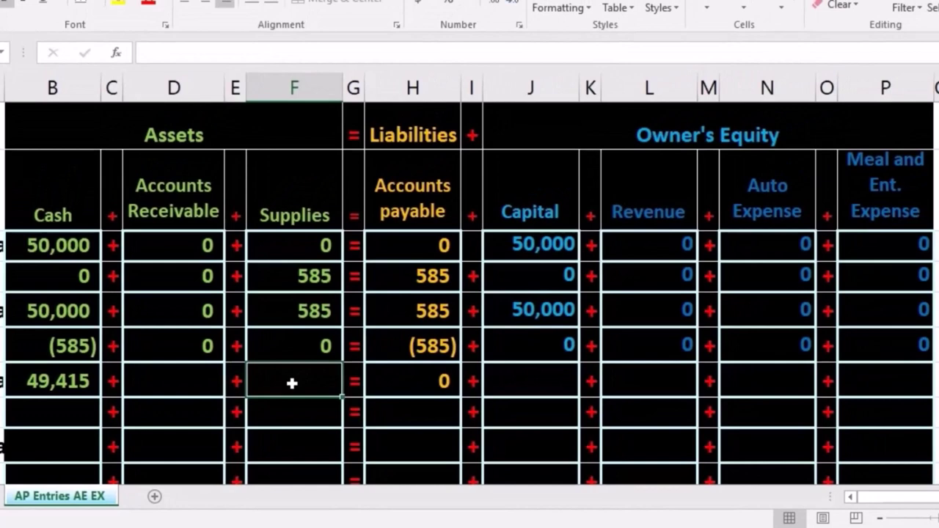
{"action": "type", "text": "=sum"}
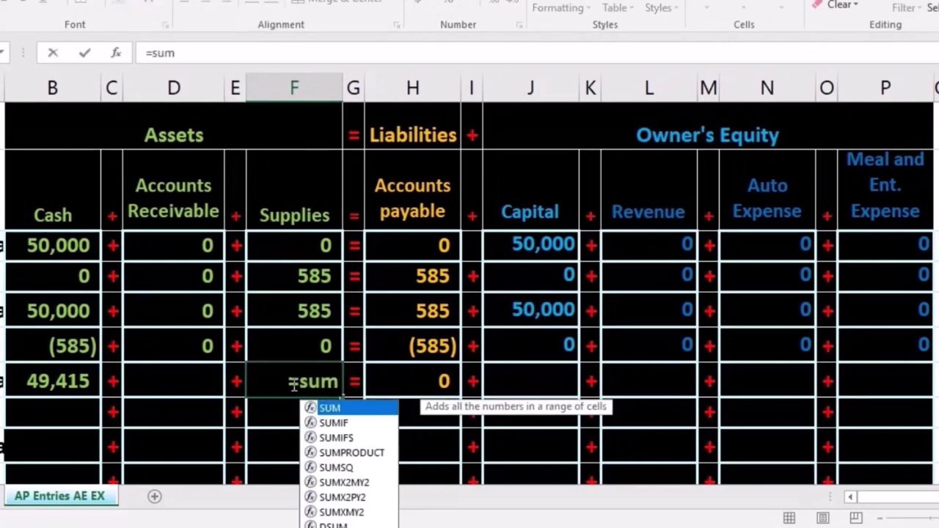
{"action": "key", "text": "Tab"}
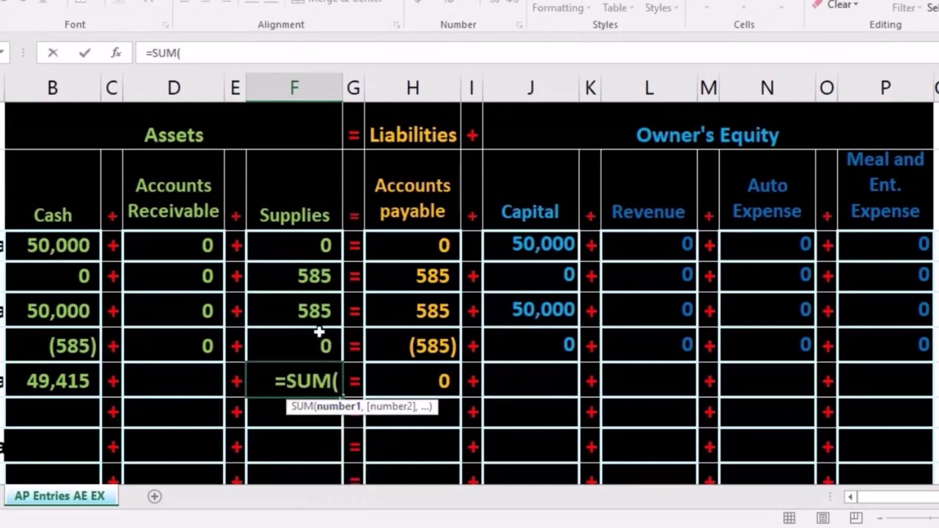
{"action": "left_click_drag", "start_coordinate": [310, 314], "coordinate": [310, 335]}
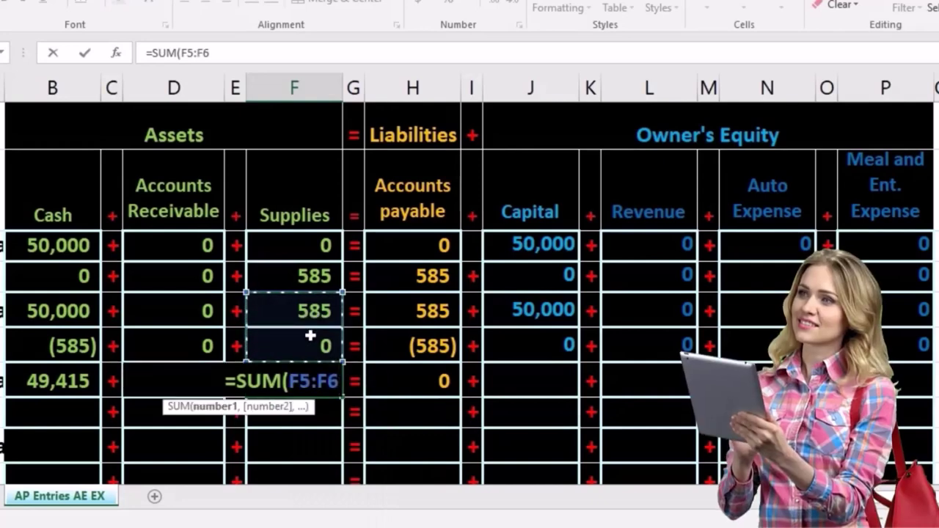
{"action": "key", "text": "Tab"}
Step: Calculate the Capital balance after transaction b in J7 with a SUM of J5:J6
{"action": "key", "text": "Tab"}
{"action": "key", "text": "Tab"}
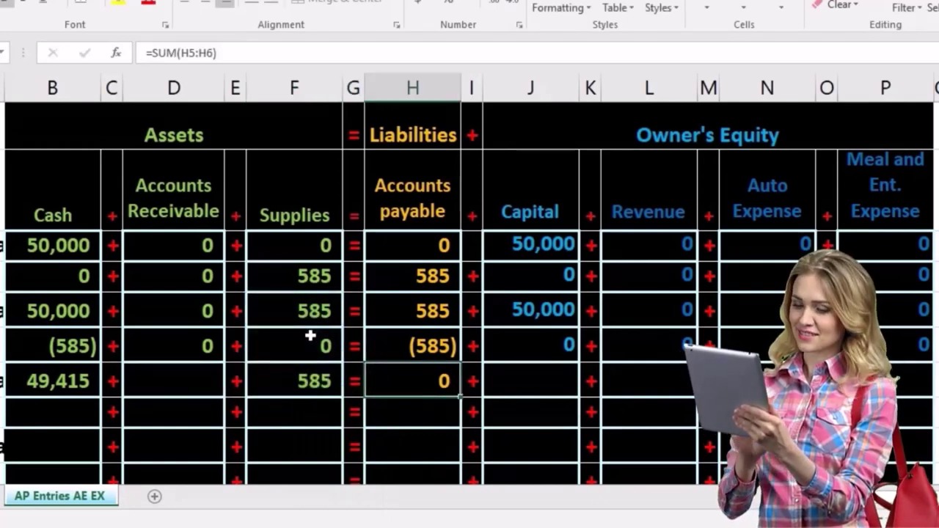
{"action": "key", "text": "Tab"}
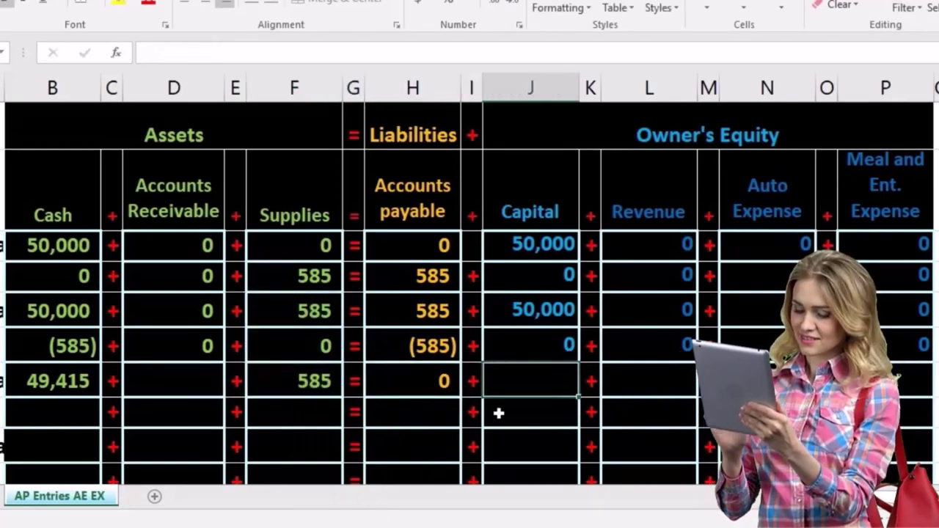
{"action": "type", "text": "="}
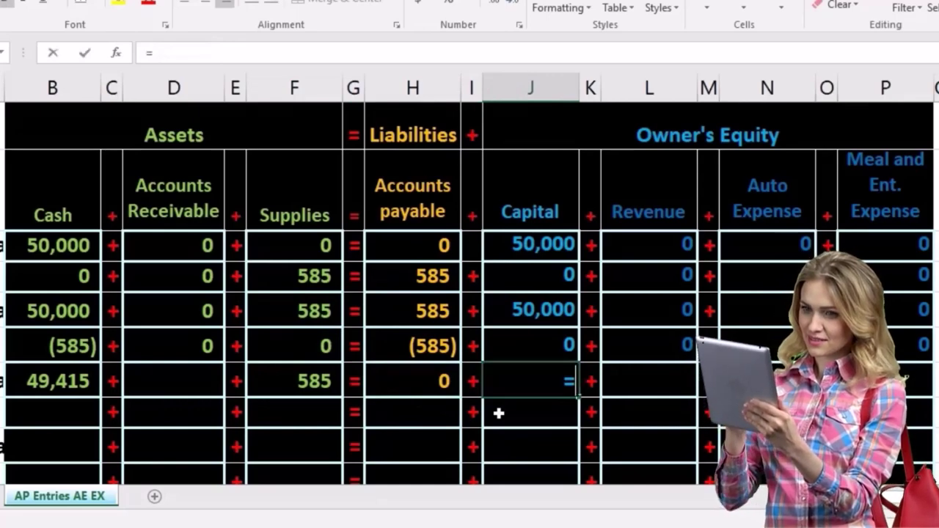
{"action": "type", "text": "sum"}
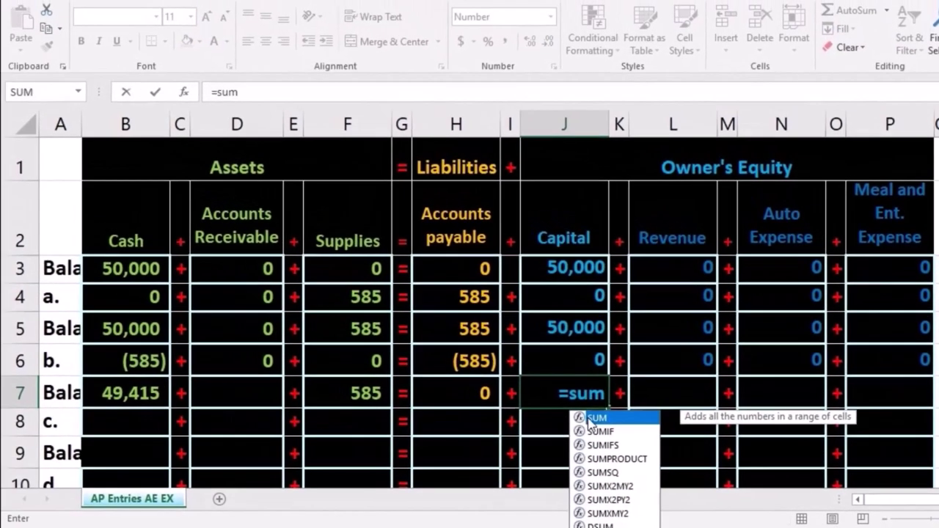
{"action": "double_click", "coordinate": [584, 417]}
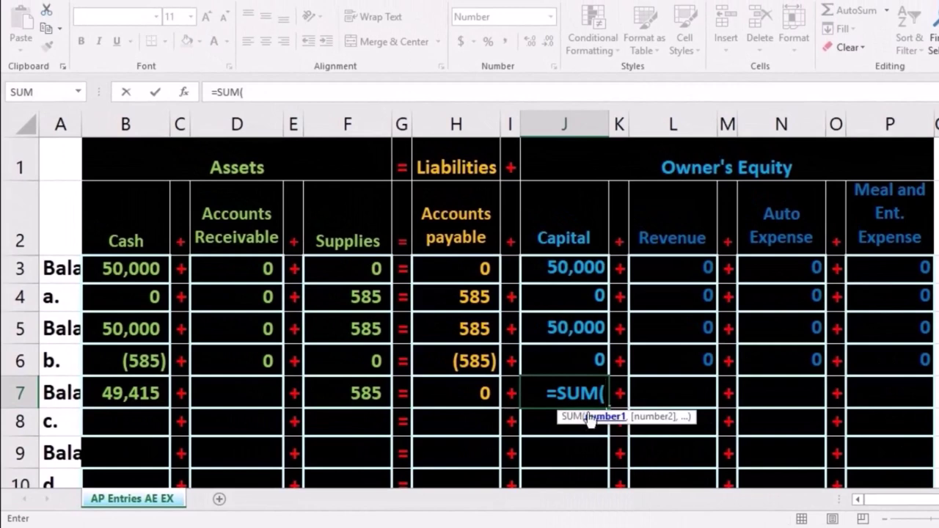
{"action": "left_click", "coordinate": [577, 331]}
{"action": "left_click_drag", "start_coordinate": [576, 340], "coordinate": [577, 347]}
{"action": "key", "text": "Return"}
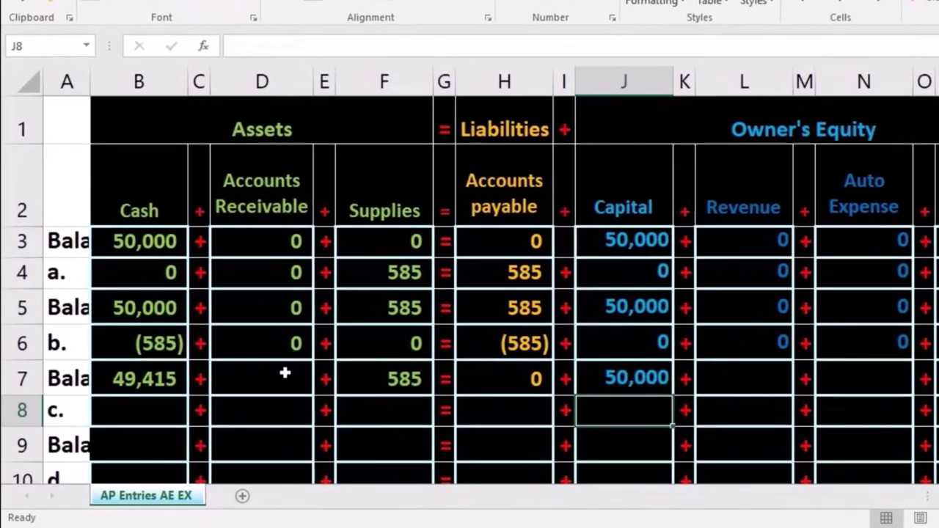
Step: Calculate the Accounts Receivable balance after transaction b in D7 with a SUM of D5:D6
{"action": "left_click", "coordinate": [284, 373]}
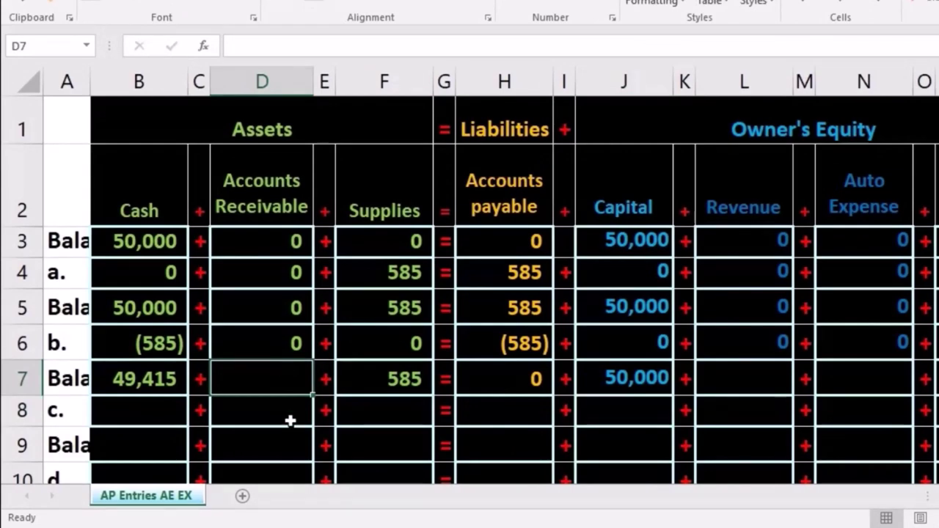
{"action": "type", "text": "=sum"}
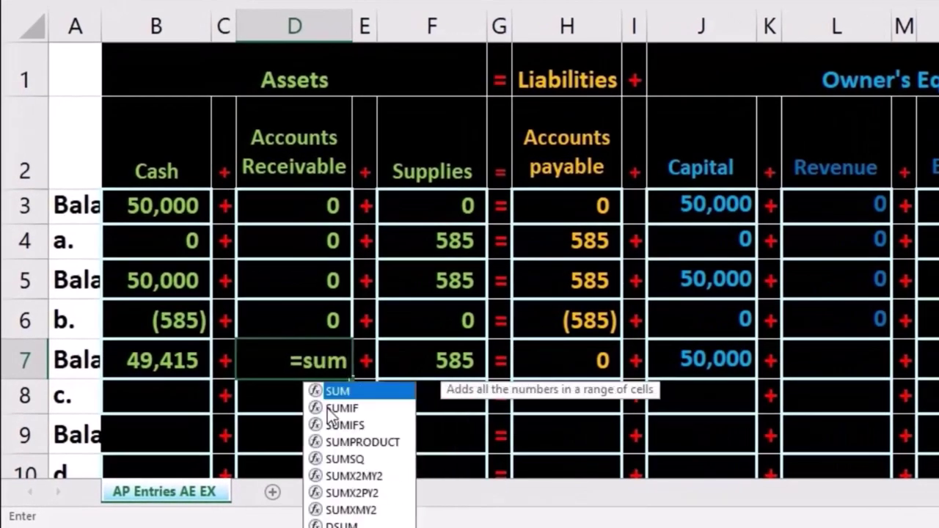
{"action": "type", "text": "("}
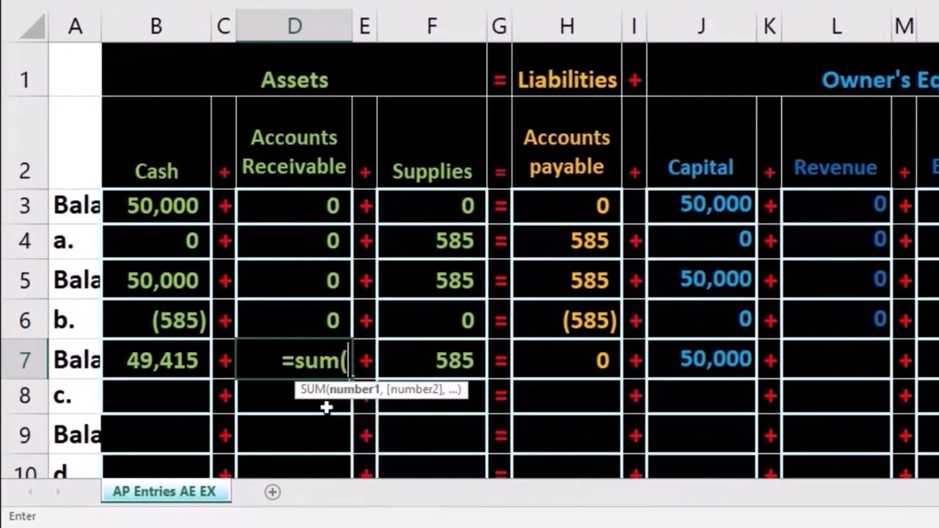
{"action": "key", "text": "Up"}
{"action": "key", "text": "Up"}
{"action": "key", "text": "Down"}
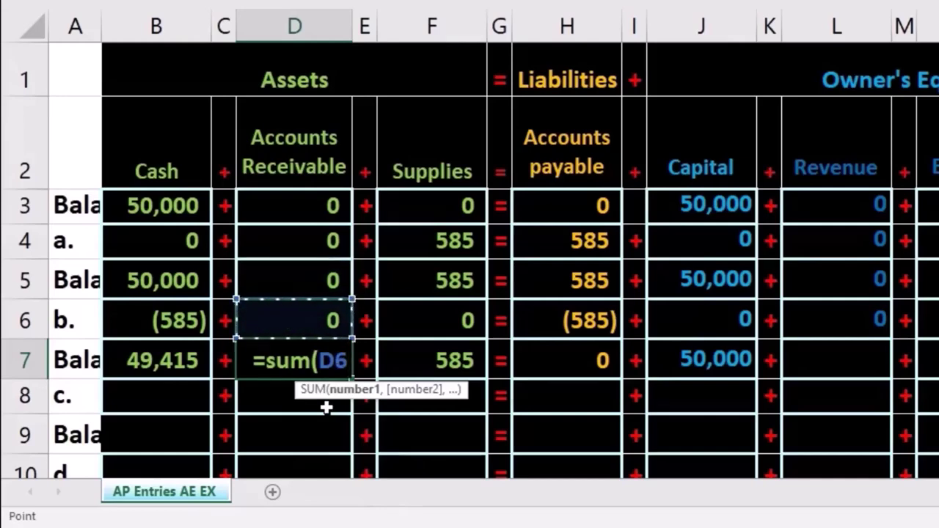
{"action": "key", "text": "shift+Up"}
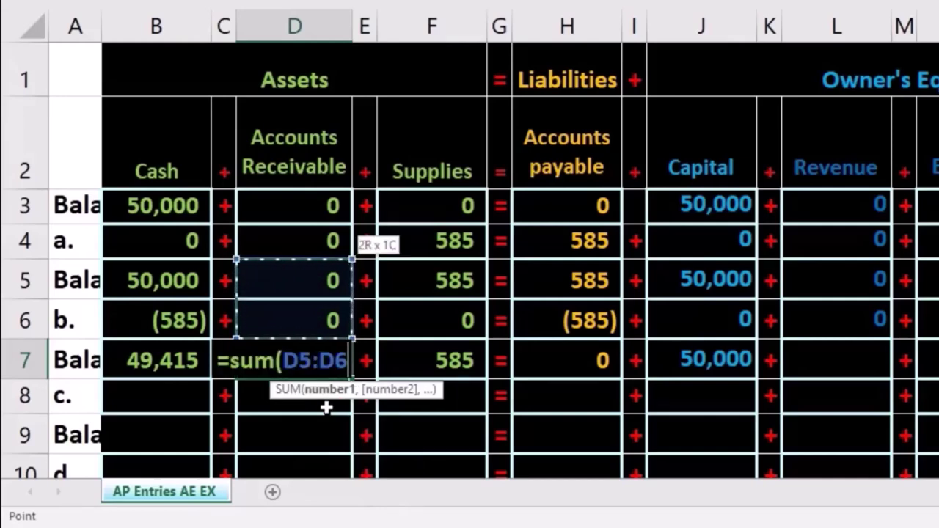
{"action": "key", "text": "Tab"}
Step: Calculate the Revenue balance after transaction b in L7 with a SUM of L5:L6
{"action": "key", "text": "Tab"}
{"action": "key", "text": "Tab"}
{"action": "key", "text": "Tab"}
{"action": "key", "text": "Tab"}
{"action": "key", "text": "Tab"}
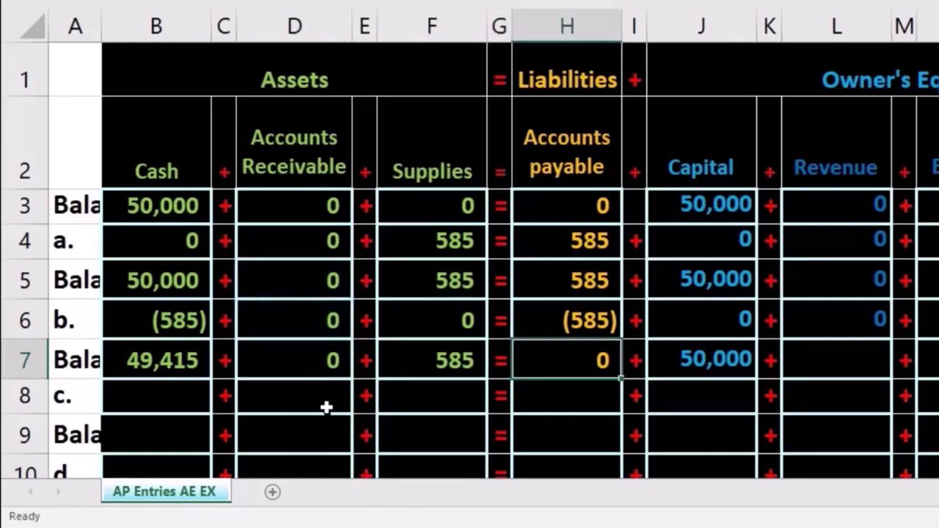
{"action": "key", "text": "Tab"}
{"action": "key", "text": "Tab"}
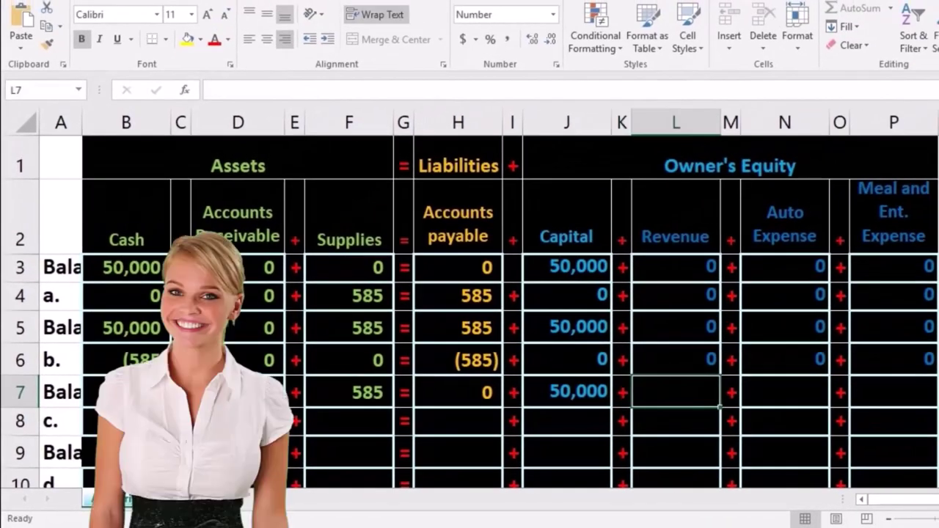
{"action": "type", "text": "="}
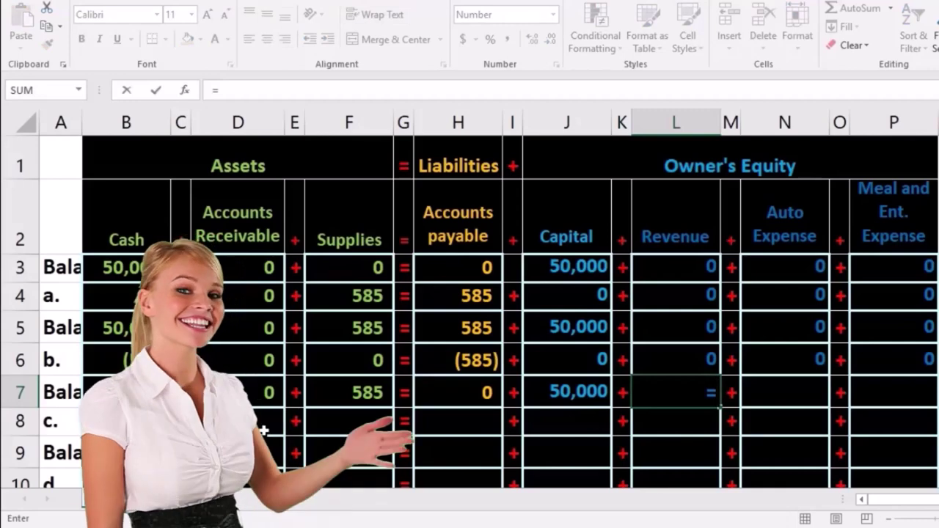
{"action": "type", "text": "sum("}
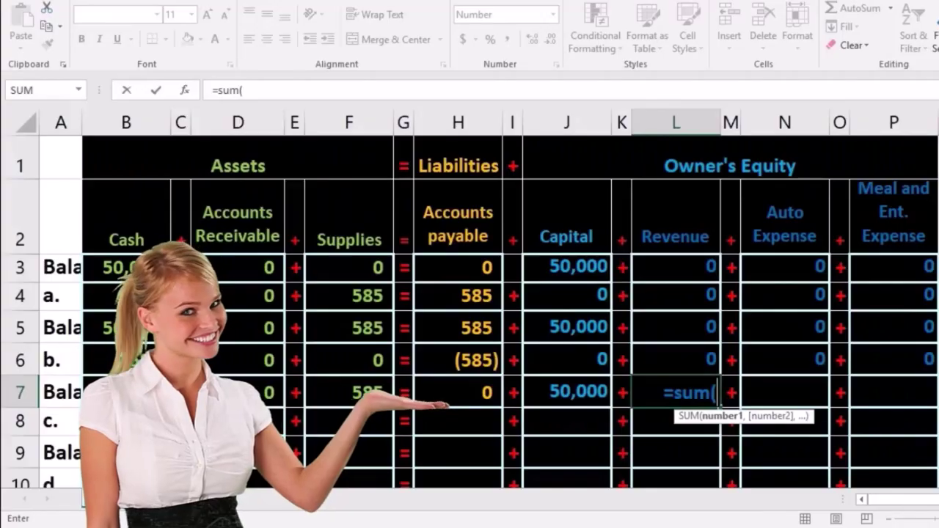
{"action": "key", "text": "Up"}
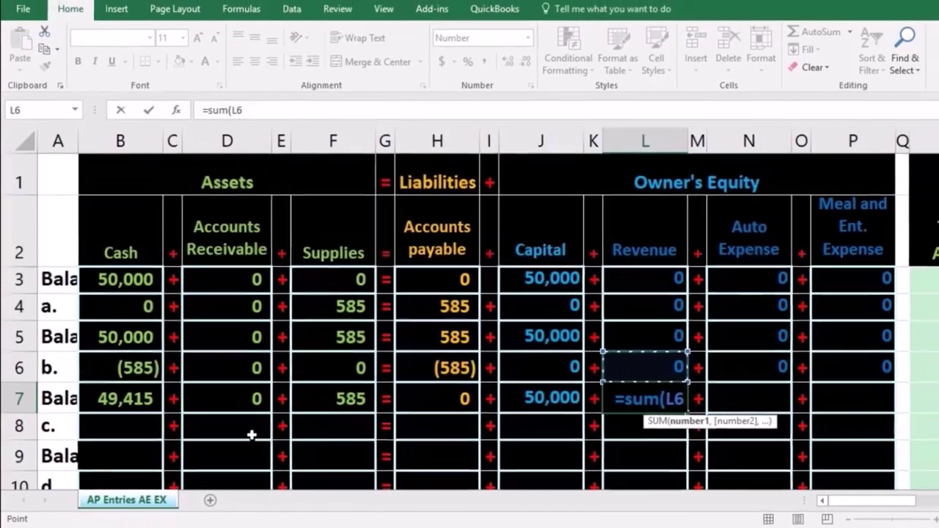
{"action": "key", "text": "shift+Up"}
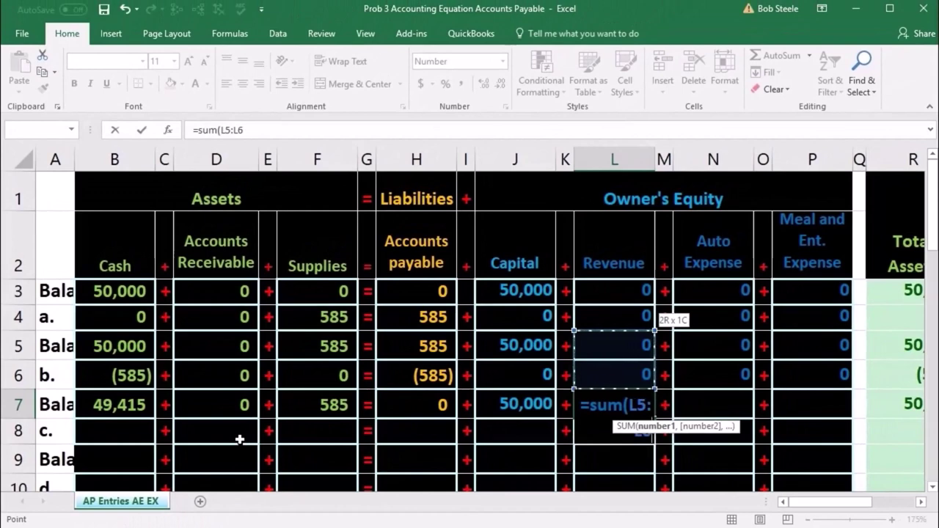
{"action": "key", "text": "Tab"}
Step: Calculate the Auto Expense balance after transaction b in N7 with a SUM of N5:N6
{"action": "key", "text": "Tab"}
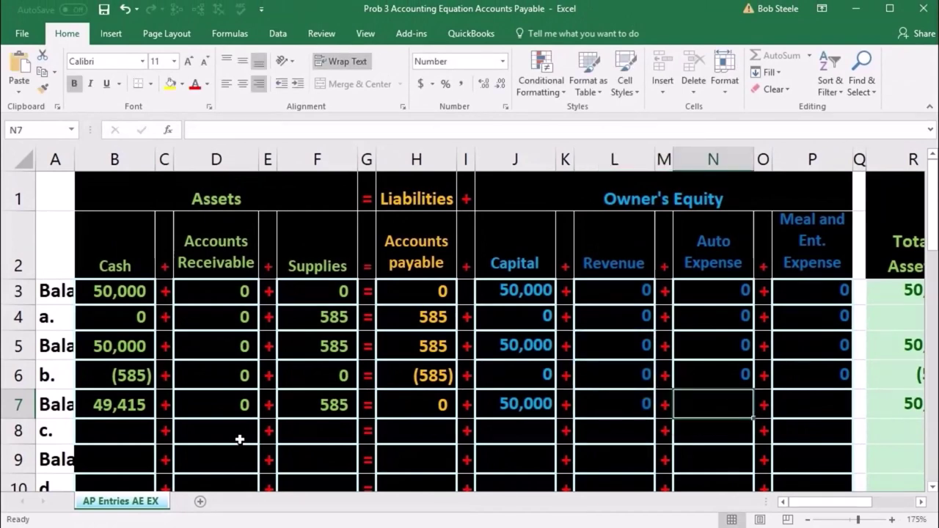
{"action": "type", "text": "="}
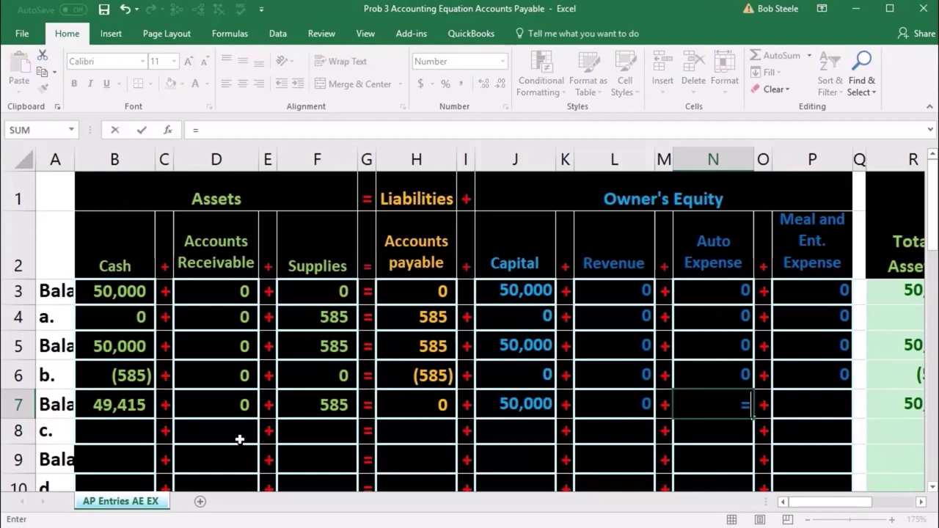
{"action": "type", "text": "sum"}
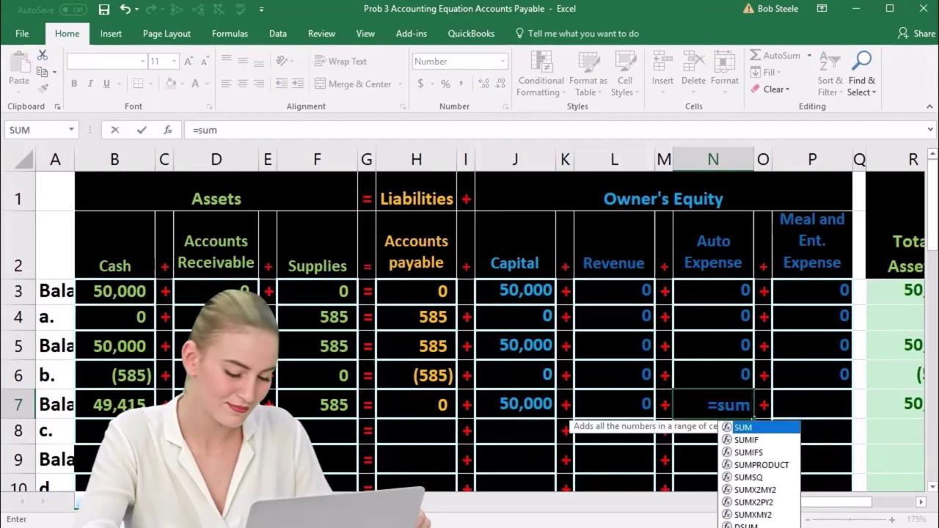
{"action": "type", "text": "("}
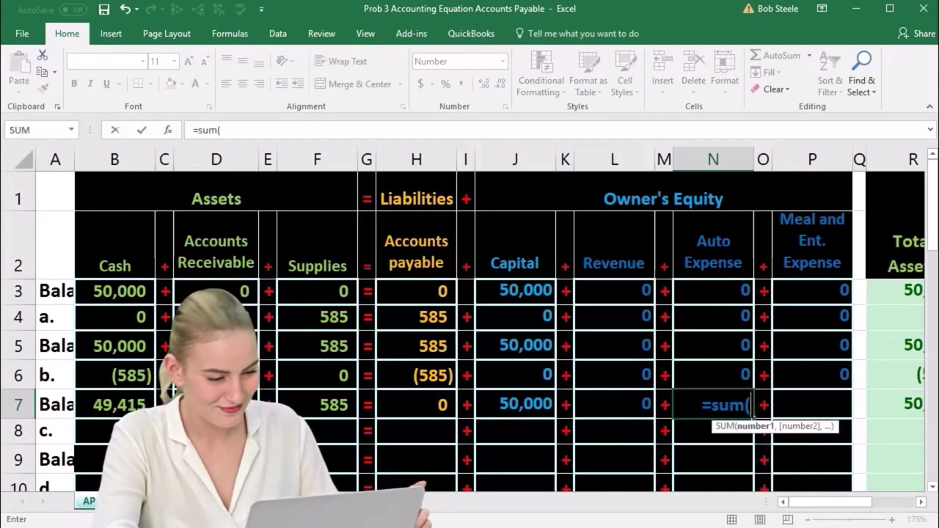
{"action": "key", "text": "Up"}
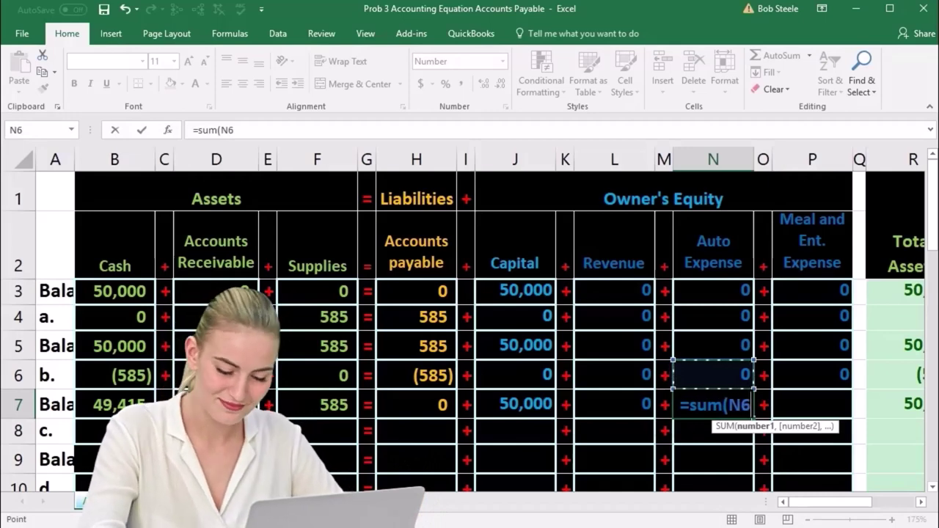
{"action": "key", "text": "shift+Up"}
{"action": "key", "text": "Tab"}
Step: Calculate the Meal and Ent. Expense balance after transaction b in P7 with a SUM of P5:P6
{"action": "key", "text": "Tab"}
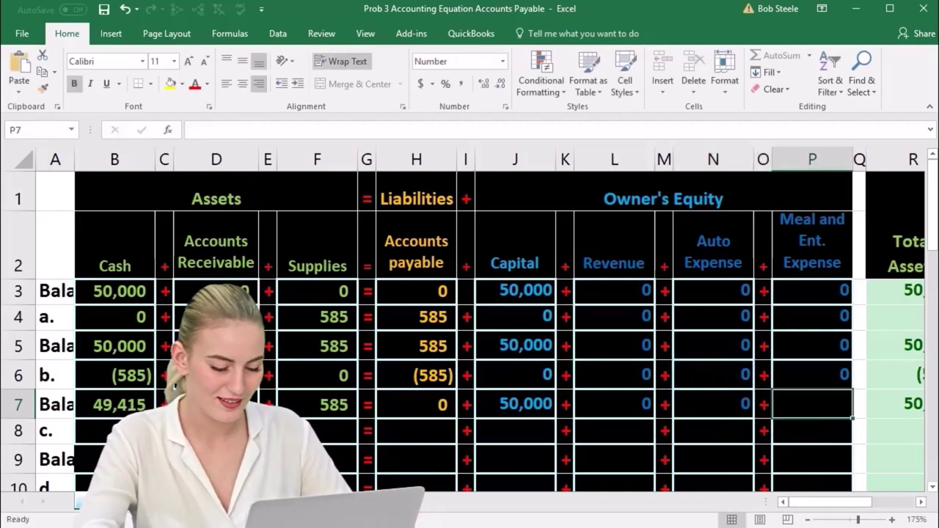
{"action": "type", "text": "=su"}
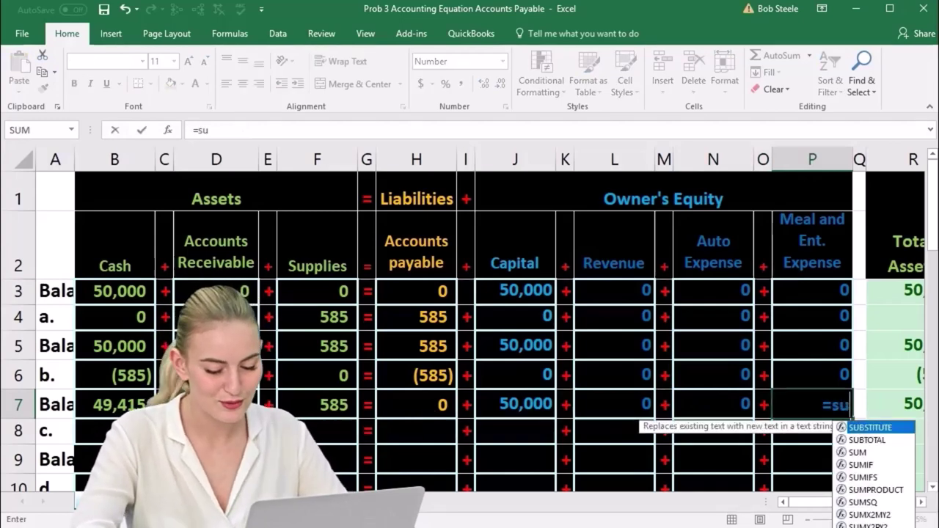
{"action": "type", "text": "m("}
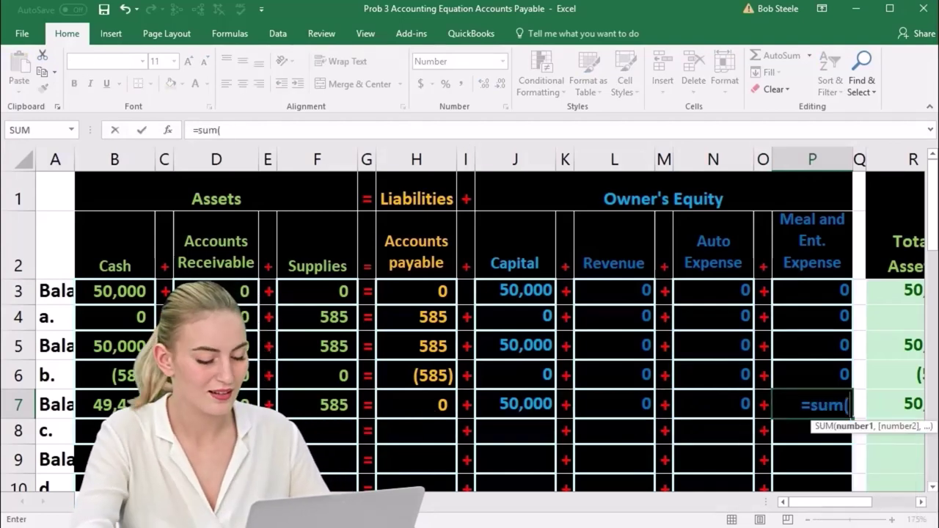
{"action": "key", "text": "Up"}
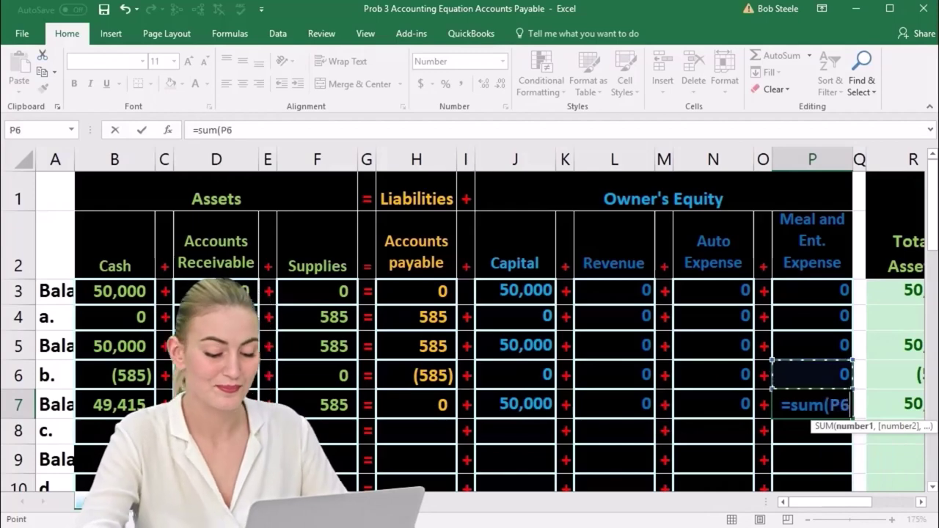
{"action": "key", "text": "shift+Up"}
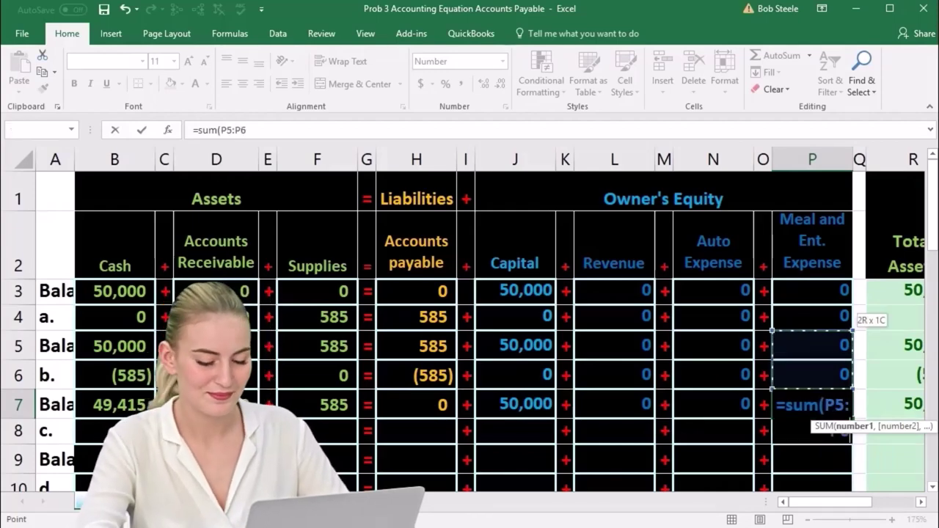
{"action": "key", "text": "Return"}
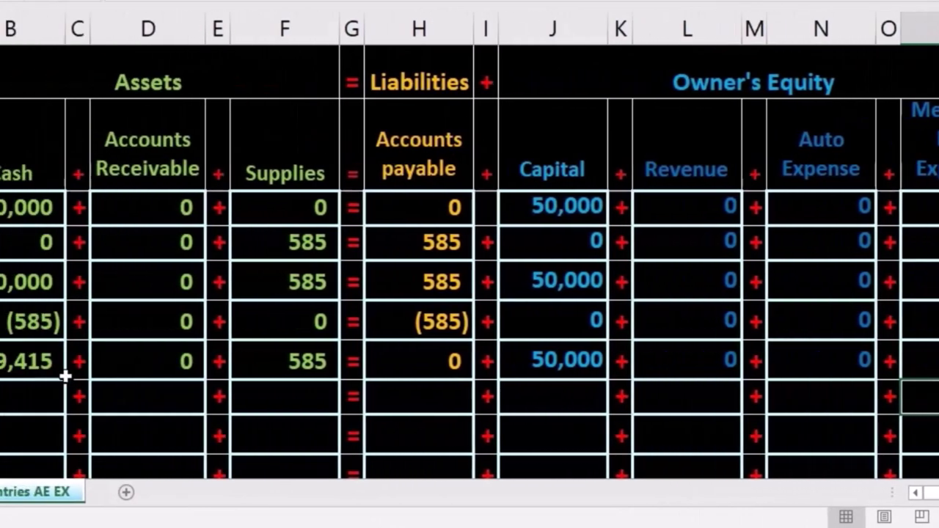
Step: Compare the sum of row 7's asset balances with the sum of its liability and owner's equity balances
{"action": "left_click_drag", "start_coordinate": [184, 363], "coordinate": [394, 361]}
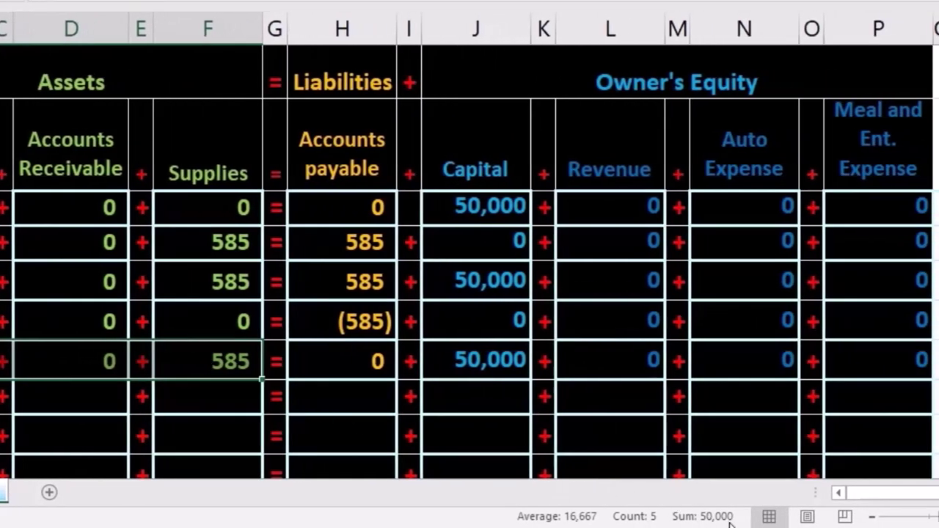
{"action": "left_click_drag", "start_coordinate": [362, 362], "coordinate": [840, 366]}
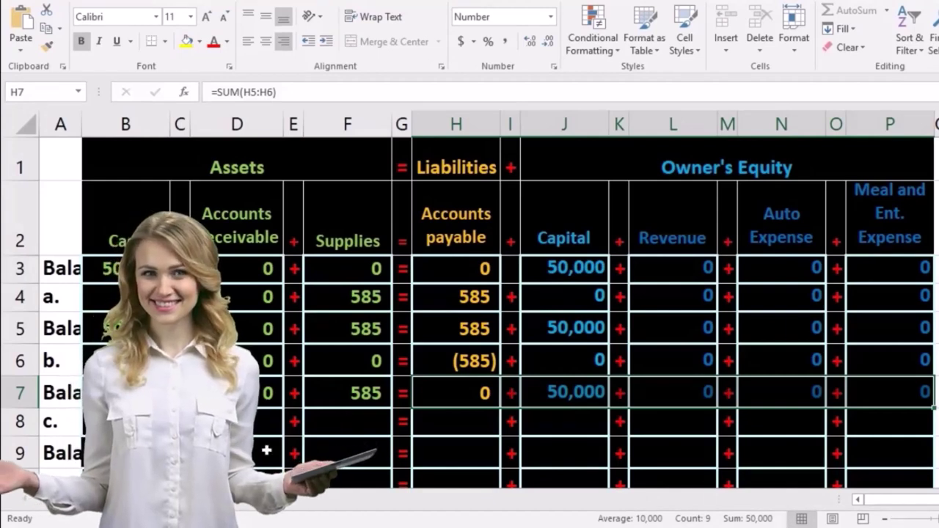
{"action": "left_click", "coordinate": [277, 452]}
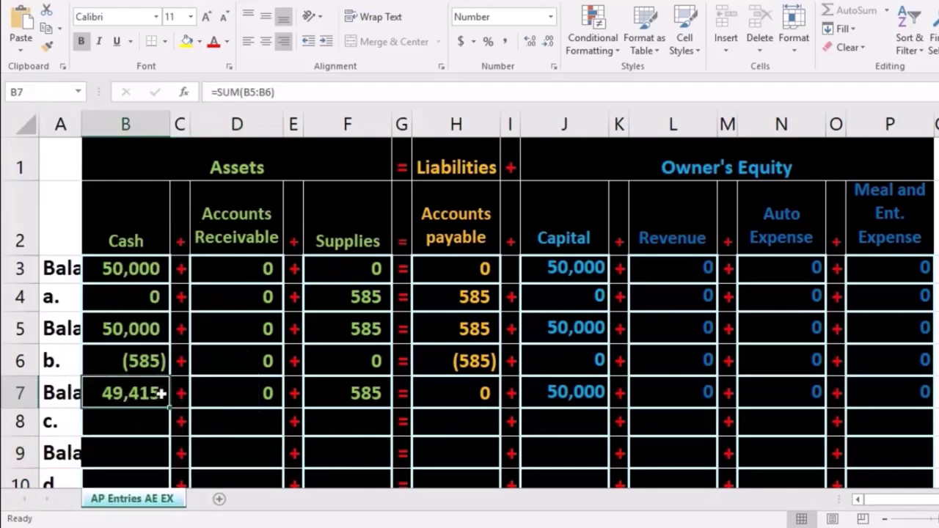
{"action": "left_click_drag", "start_coordinate": [146, 393], "coordinate": [842, 389]}
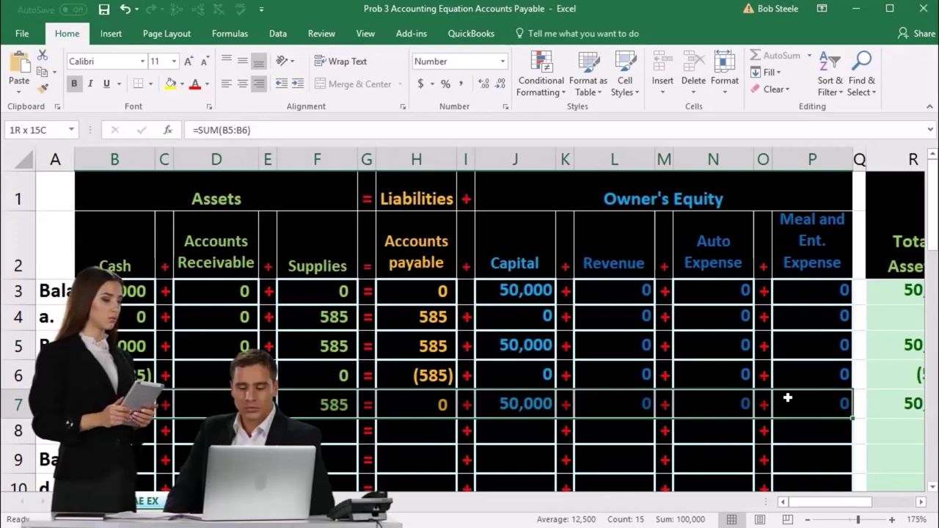
{"action": "left_click_drag", "start_coordinate": [788, 398], "coordinate": [780, 451]}
Step: Read transaction c's description and amount in the transaction list below the worksheet, and return to its Cash cell B8
{"action": "scroll", "coordinate": [618, 406], "scroll_direction": "down", "scroll_amount": 1}
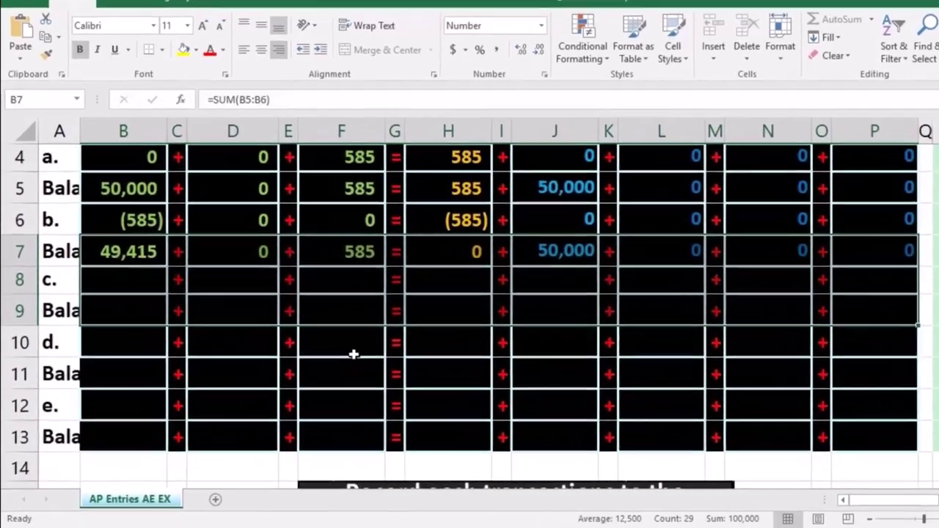
{"action": "scroll", "coordinate": [332, 358], "scroll_direction": "down", "scroll_amount": 2}
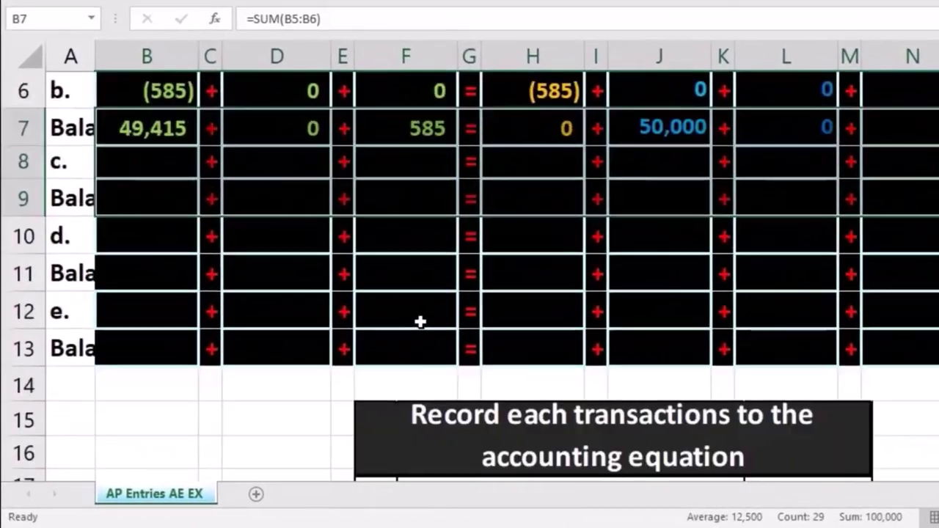
{"action": "scroll", "coordinate": [423, 323], "scroll_direction": "down", "scroll_amount": 2}
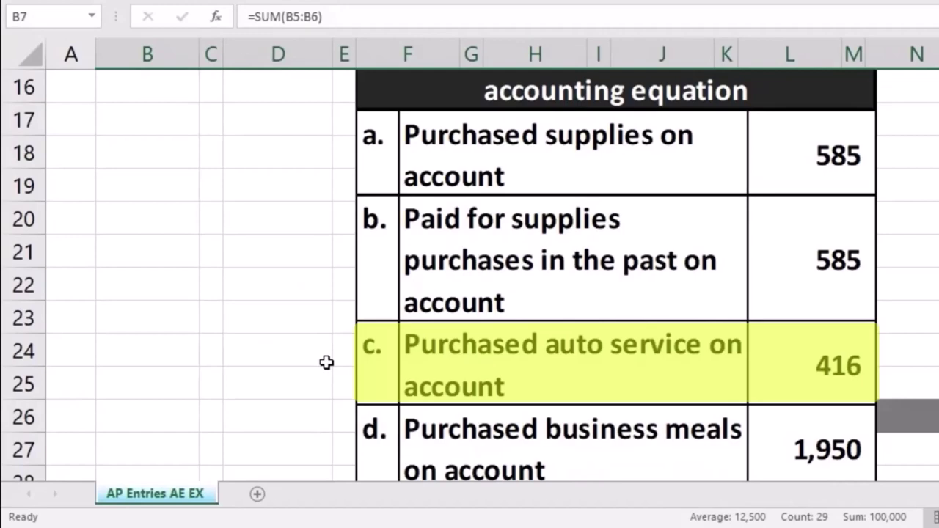
{"action": "scroll", "coordinate": [326, 362], "scroll_direction": "up", "scroll_amount": 4}
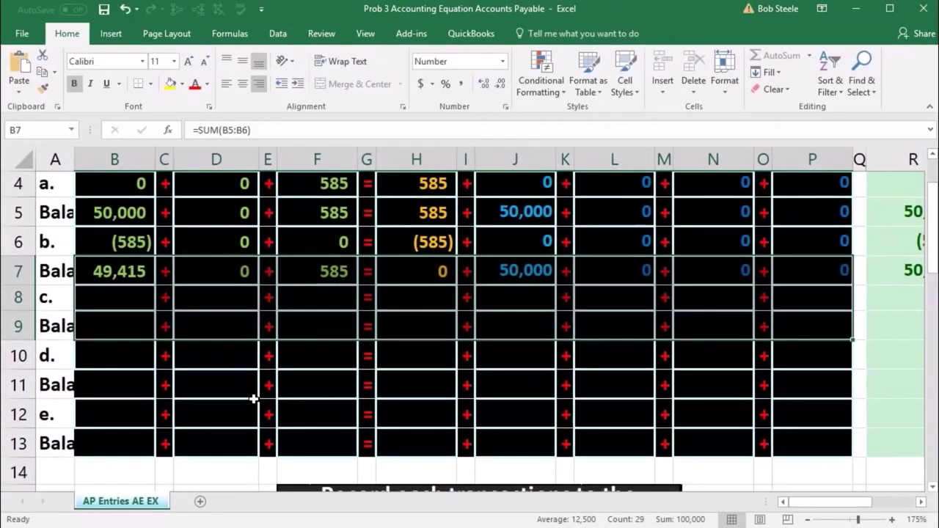
{"action": "scroll", "coordinate": [251, 396], "scroll_direction": "up", "scroll_amount": 1}
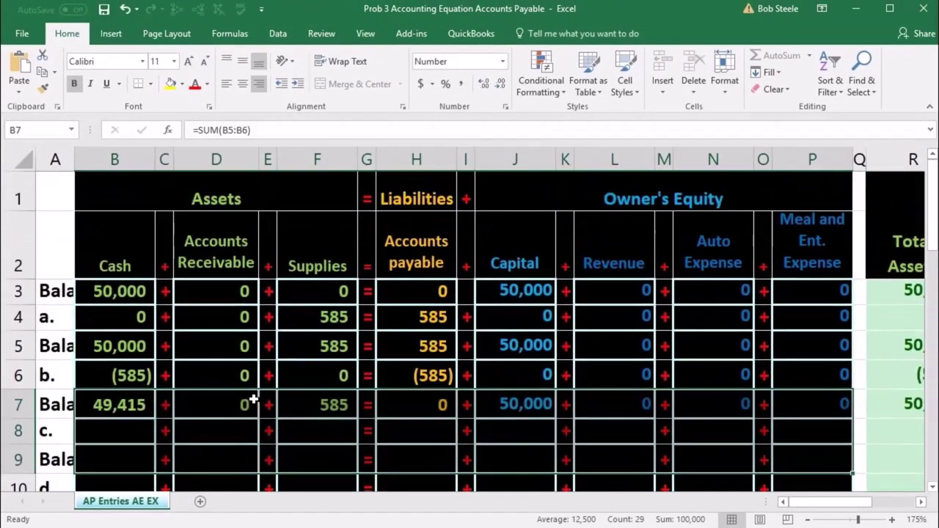
{"action": "left_click", "coordinate": [131, 434]}
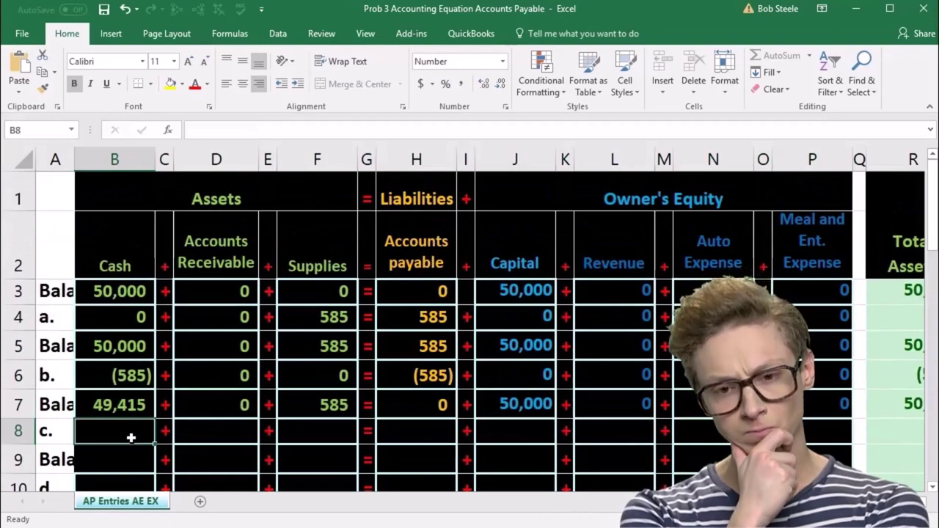
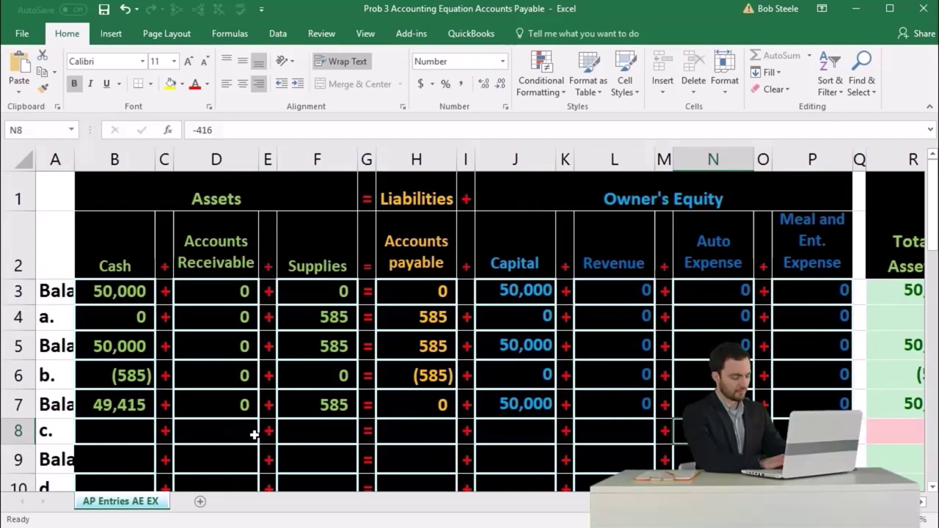
Step: Record transaction c's increase in Accounts payable by entering 416 in H8
{"action": "left_click", "coordinate": [408, 431]}
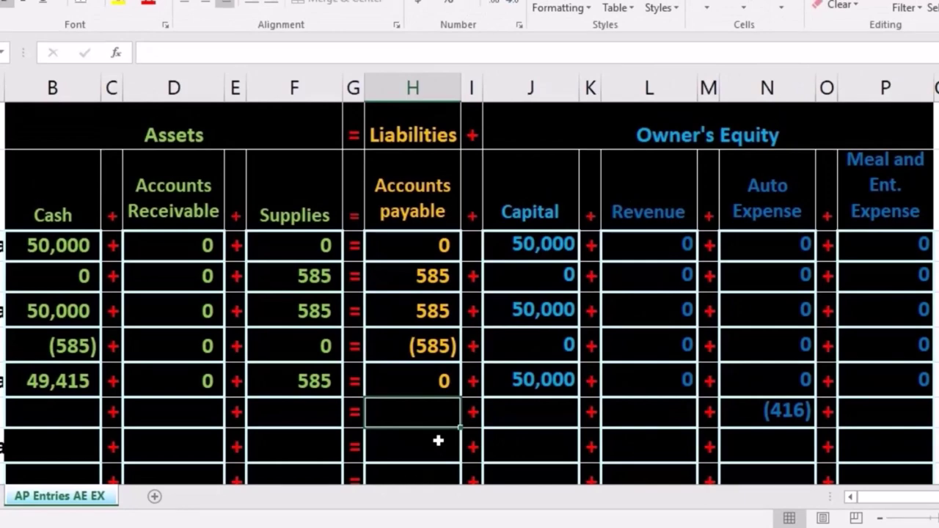
{"action": "type", "text": "416"}
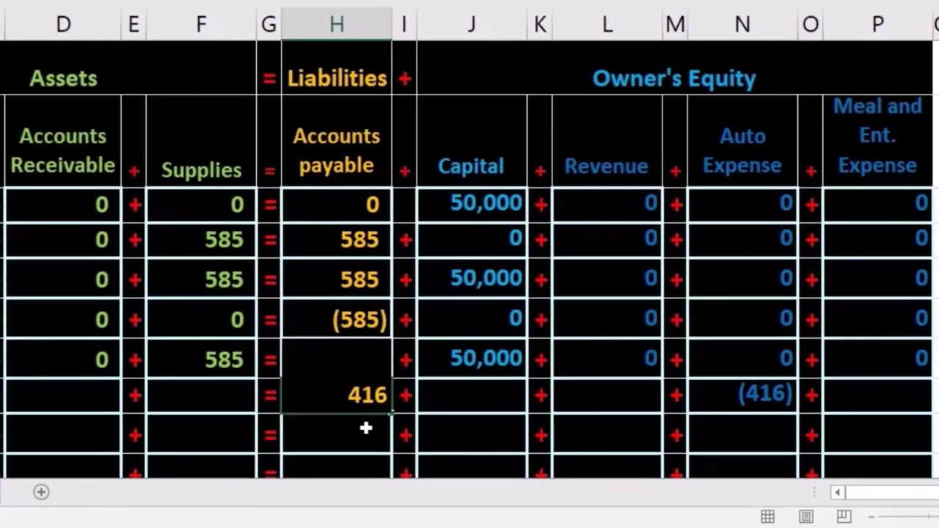
{"action": "key", "text": "Return"}
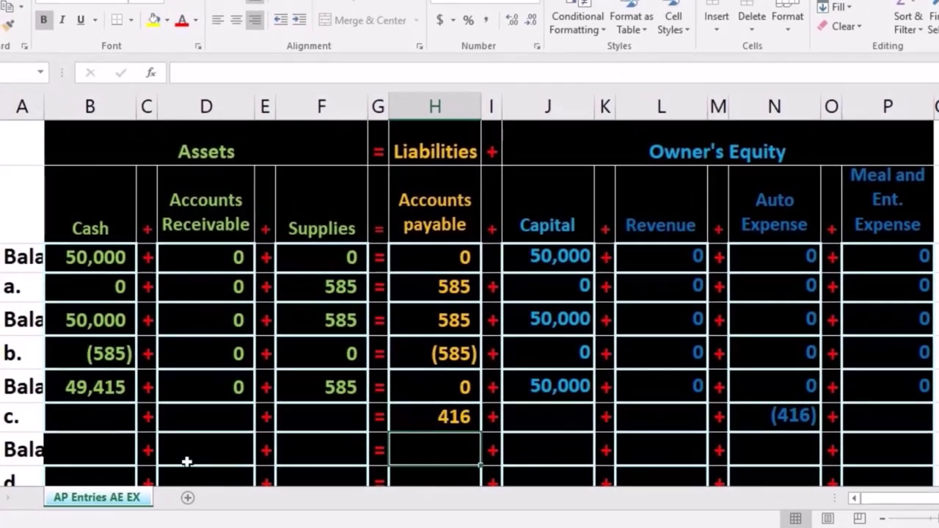
Step: Enter 0 for Cash, Accounts Receivable and Supplies in transaction c's row, cells B8, D8 and F8
{"action": "left_click", "coordinate": [103, 419]}
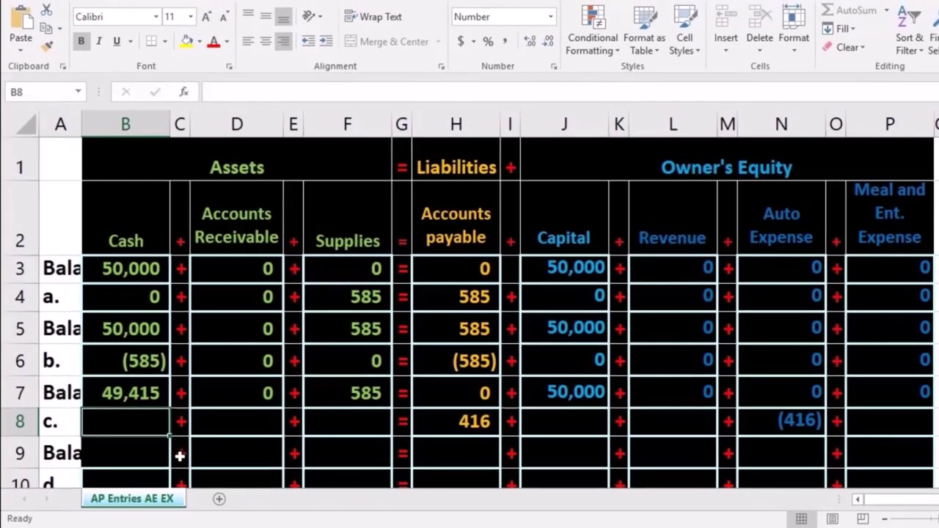
{"action": "type", "text": "0"}
{"action": "key", "text": "Tab"}
{"action": "key", "text": "Tab"}
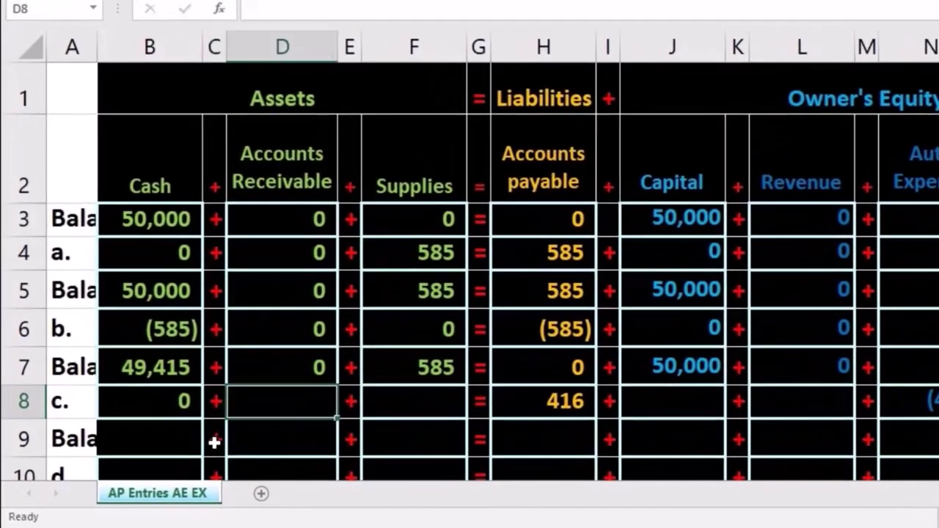
{"action": "type", "text": "0"}
{"action": "key", "text": "Tab"}
{"action": "key", "text": "Tab"}
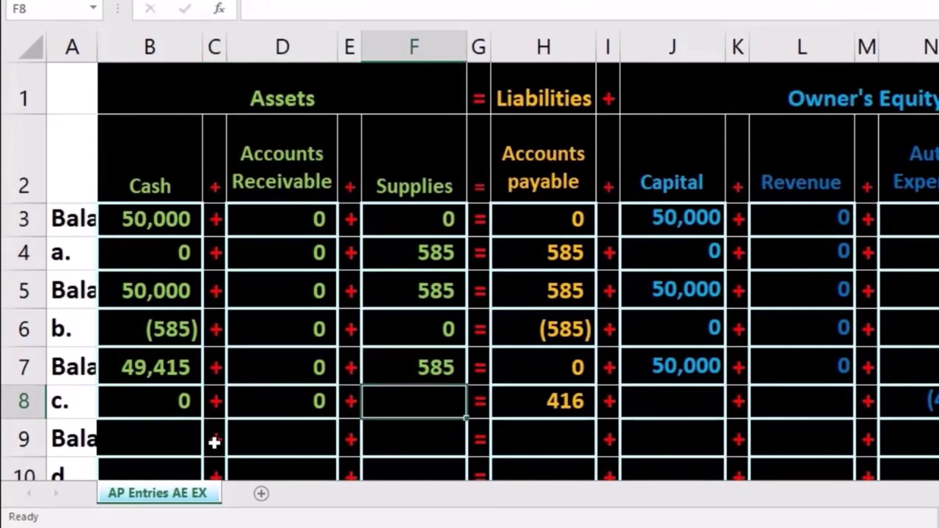
{"action": "type", "text": "0"}
{"action": "key", "text": "Tab"}
{"action": "key", "text": "Tab"}
{"action": "key", "text": "Tab"}
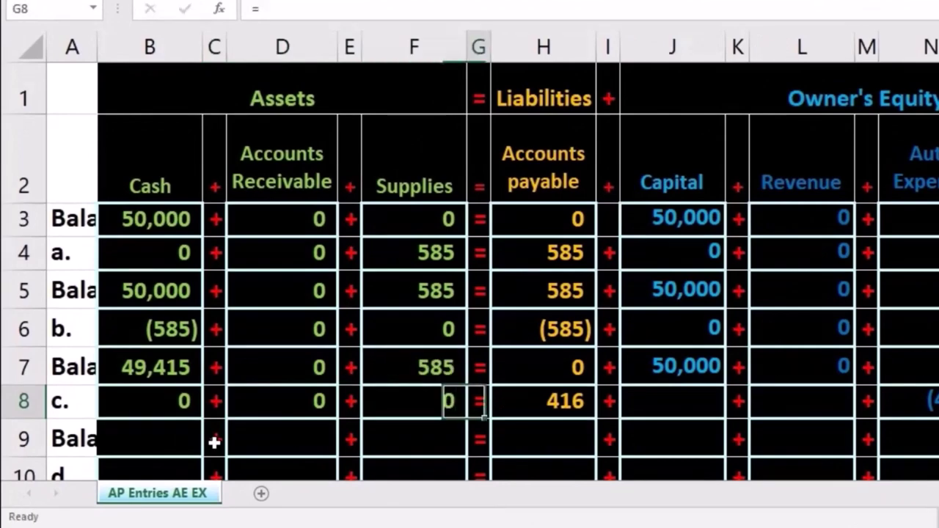
{"action": "key", "text": "Tab"}
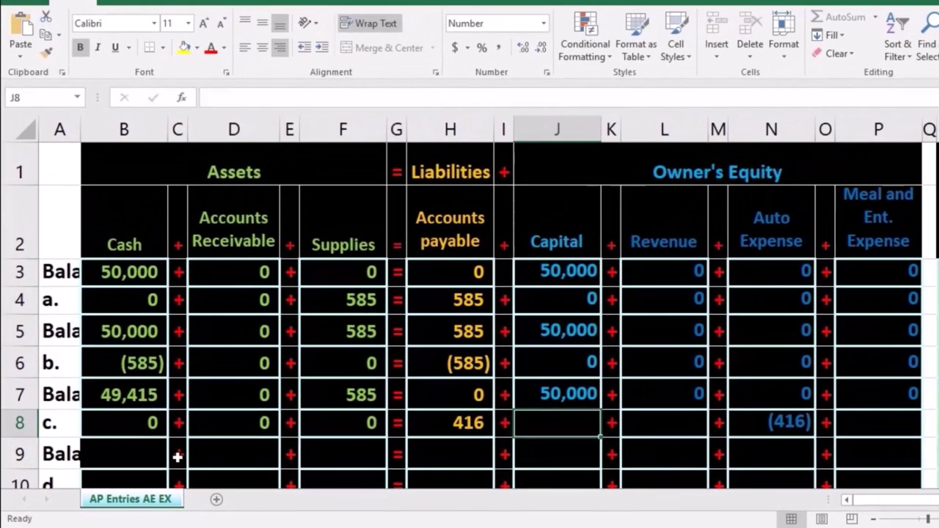
Step: Enter 0 for Capital, Revenue and Meal and Ent. Expense in transaction c's row, cells J8, L8 and P8
{"action": "type", "text": "0"}
{"action": "key", "text": "Tab"}
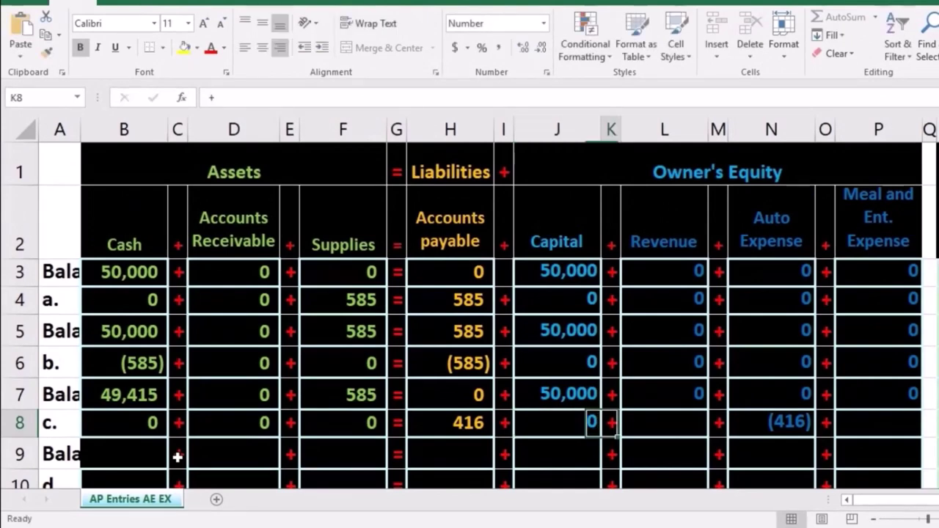
{"action": "key", "text": "Tab"}
{"action": "type", "text": "0"}
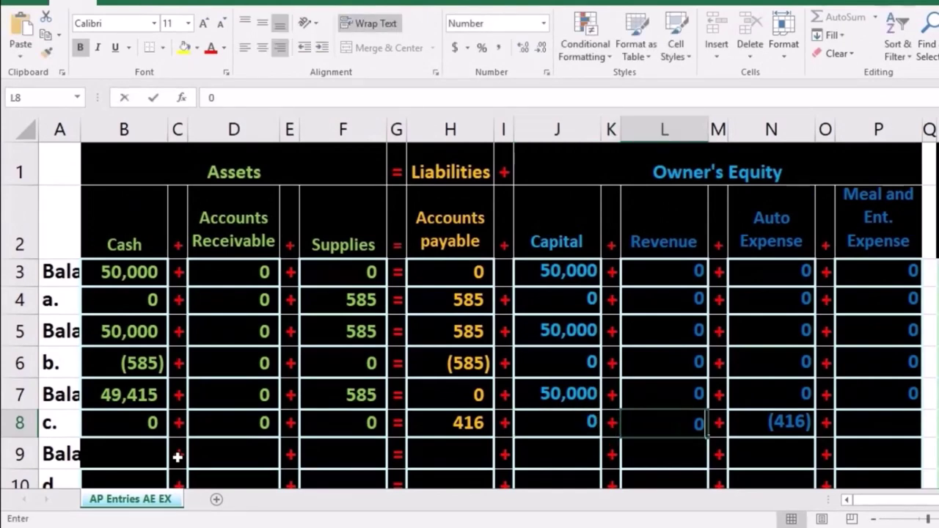
{"action": "key", "text": "Tab"}
{"action": "key", "text": "Tab"}
{"action": "key", "text": "Tab"}
{"action": "key", "text": "Tab"}
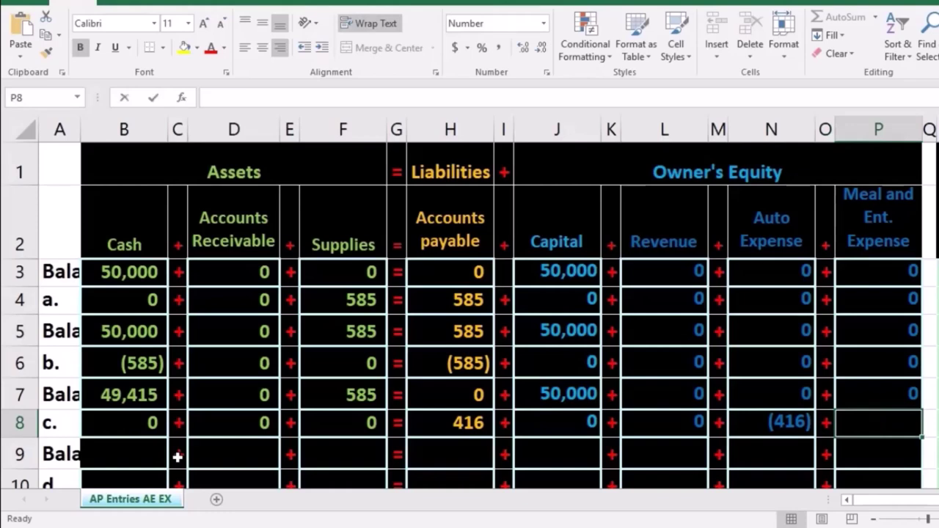
{"action": "type", "text": "0"}
{"action": "key", "text": "Return"}
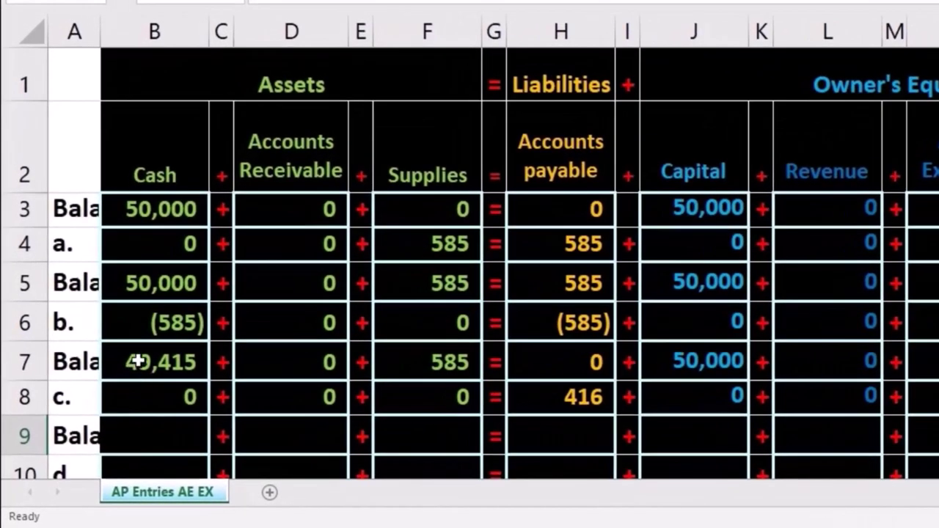
Step: Highlight the row 7 balances from Cash to Meal and Ent. Expense, extending the selection through transaction c to balance row 9
{"action": "left_click_drag", "start_coordinate": [137, 359], "coordinate": [802, 338]}
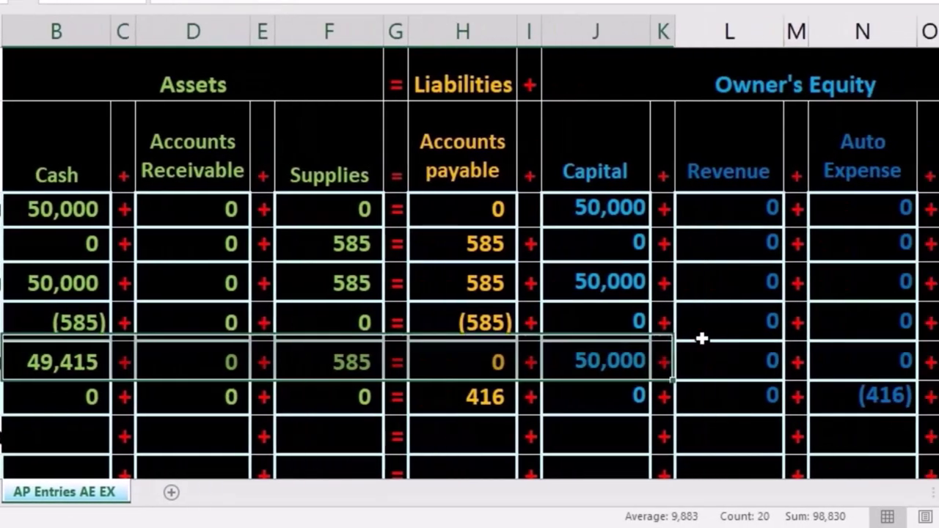
{"action": "left_click_drag", "start_coordinate": [702, 339], "coordinate": [938, 357]}
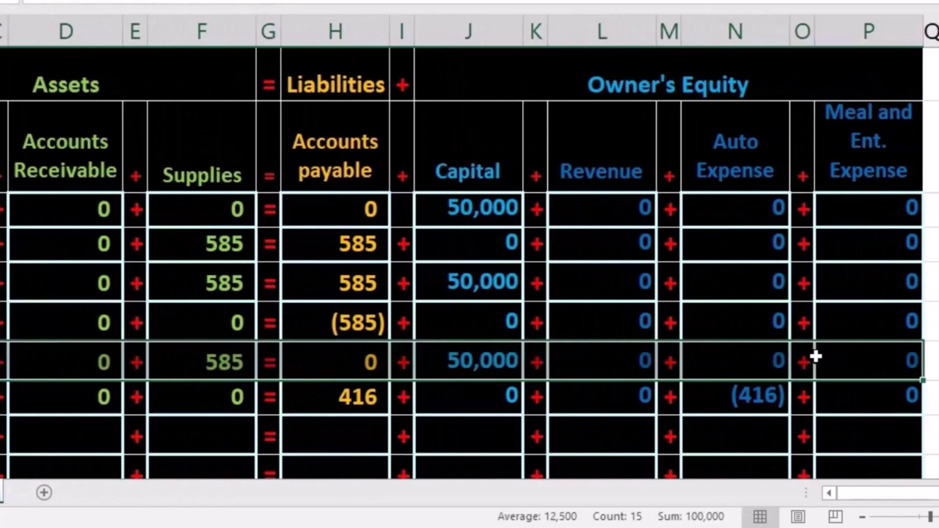
{"action": "left_click_drag", "start_coordinate": [820, 378], "coordinate": [820, 391]}
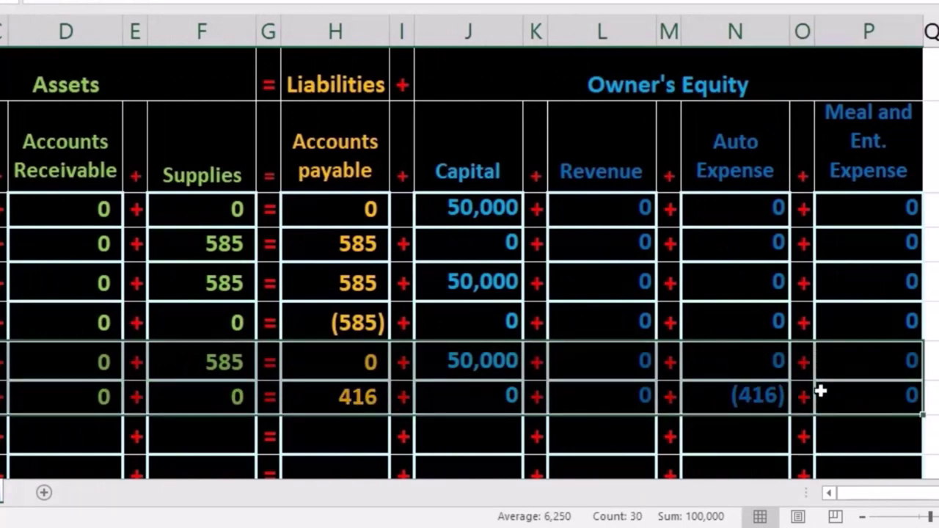
{"action": "left_click_drag", "start_coordinate": [821, 392], "coordinate": [821, 420]}
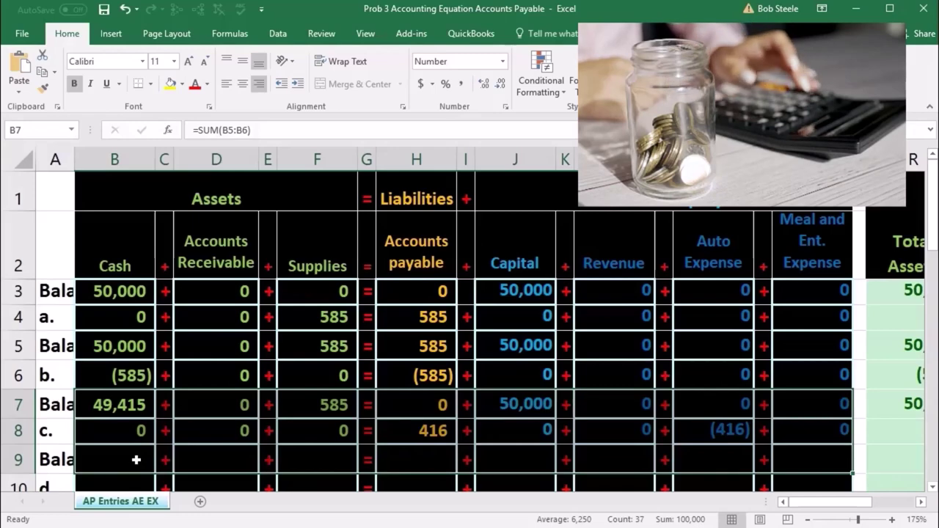
Step: Calculate the Accounts payable balance after transaction c in H9 with a SUM of H7:H8
{"action": "left_click", "coordinate": [435, 462]}
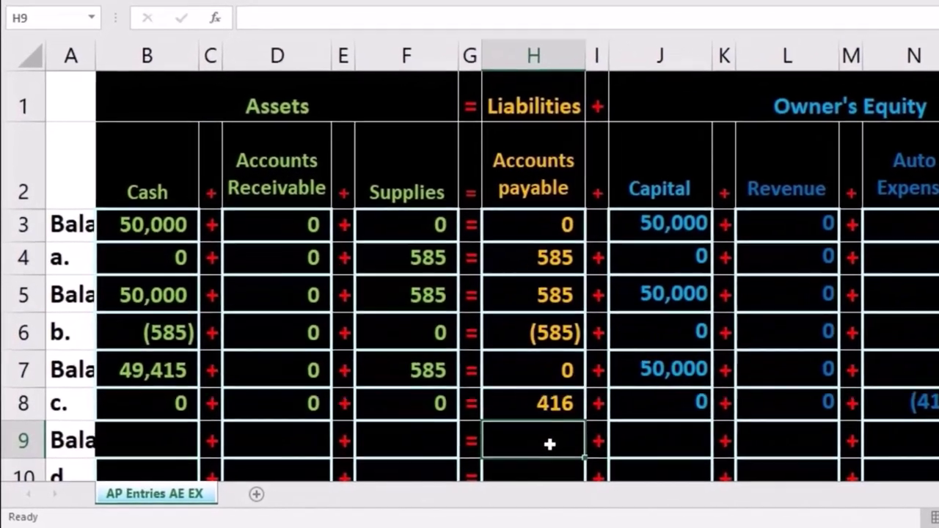
{"action": "type", "text": "=s"}
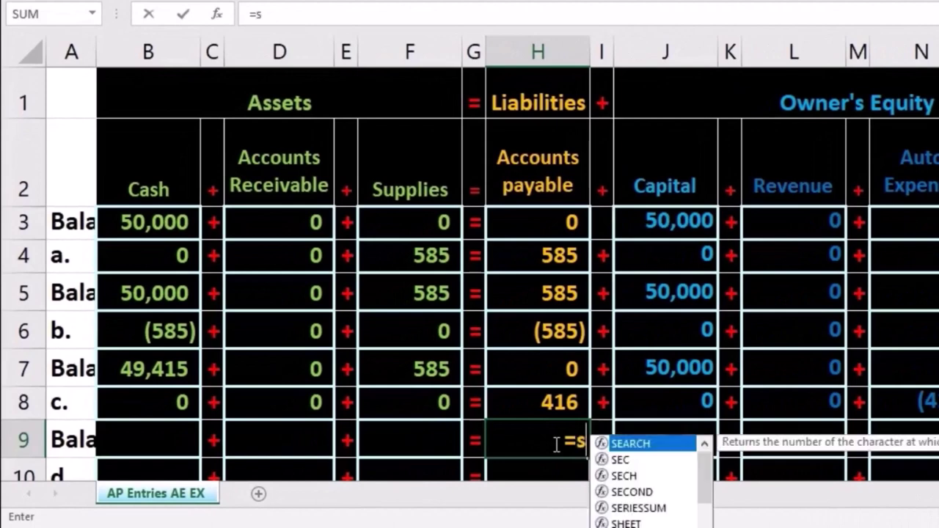
{"action": "type", "text": "um"}
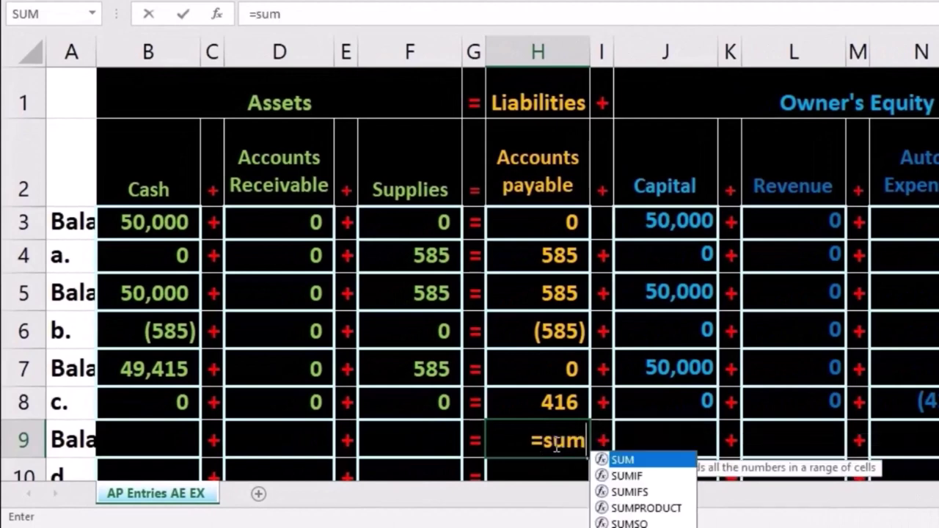
{"action": "double_click", "coordinate": [613, 461]}
{"action": "left_click_drag", "start_coordinate": [559, 373], "coordinate": [557, 391]}
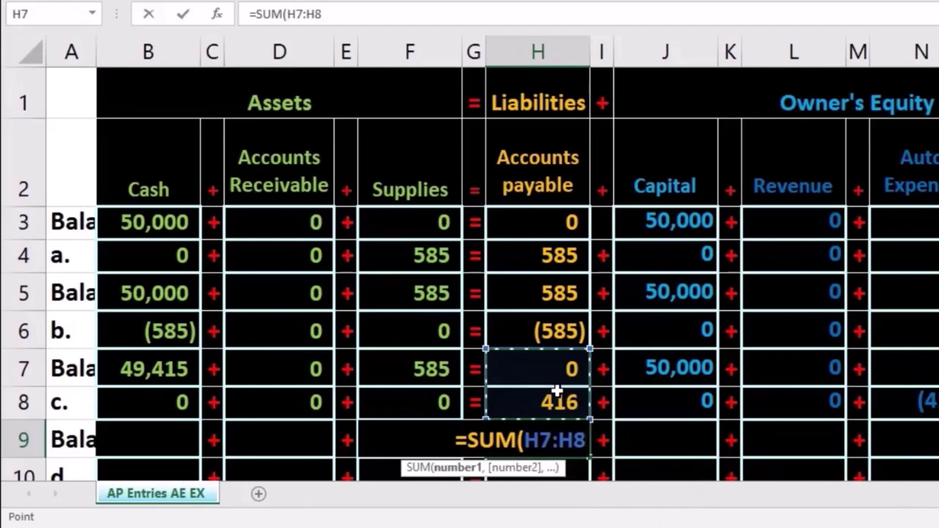
{"action": "key", "text": "Tab"}
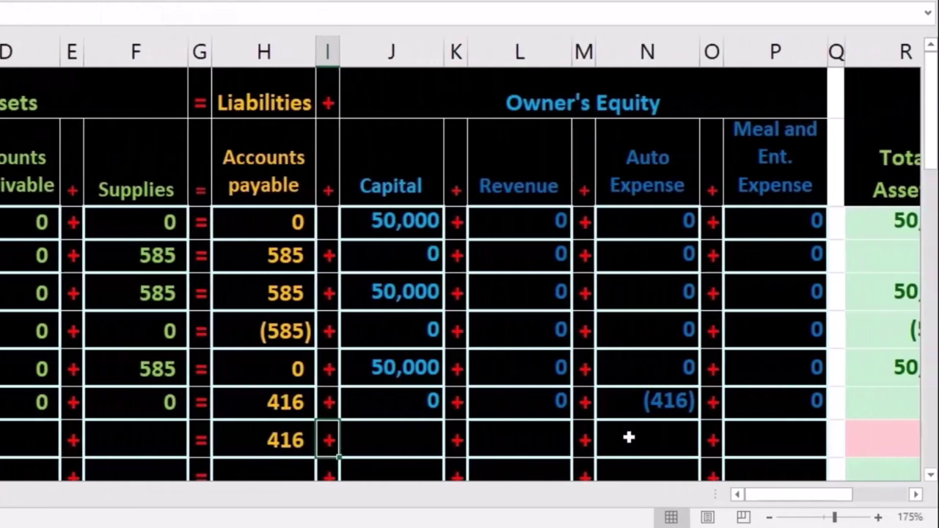
Step: Calculate the Auto Expense balance after transaction c in N9 with a SUM of N7:N8
{"action": "left_click", "coordinate": [904, 437]}
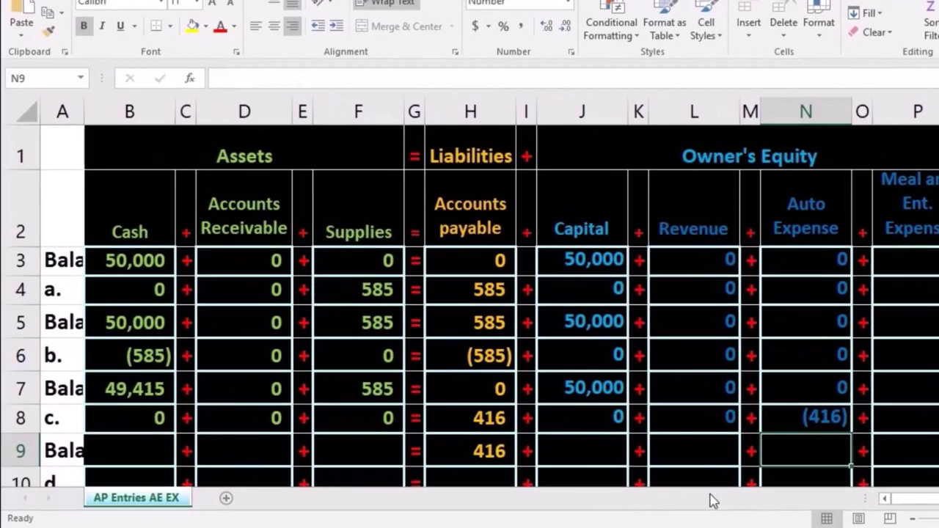
{"action": "type", "text": "=sum"}
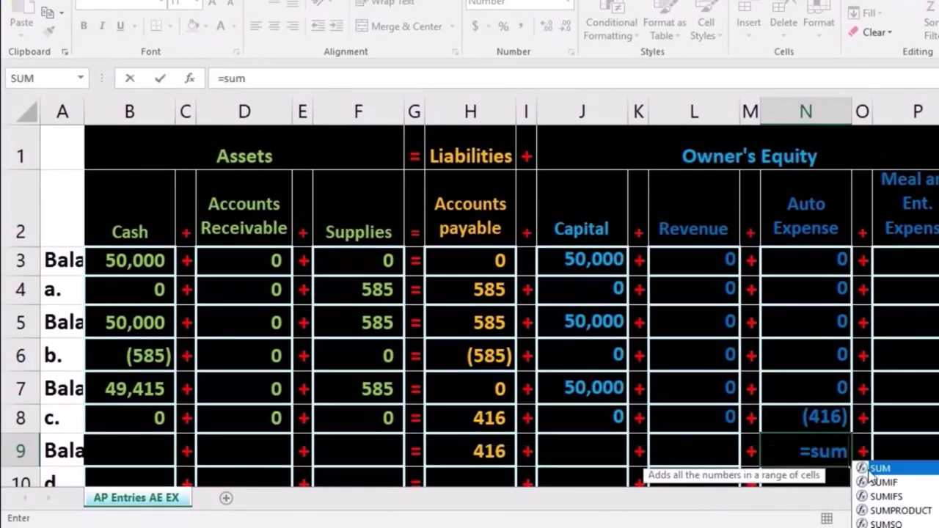
{"action": "double_click", "coordinate": [874, 469]}
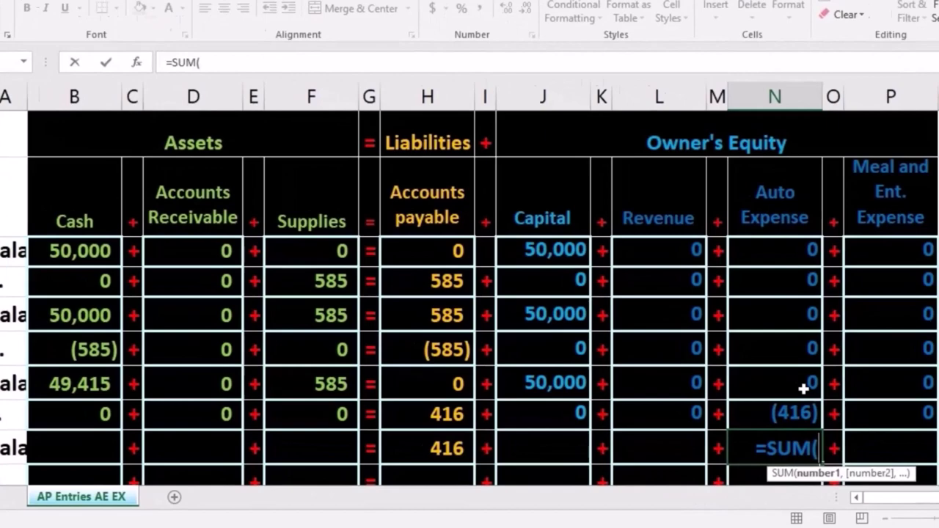
{"action": "left_click", "coordinate": [806, 387]}
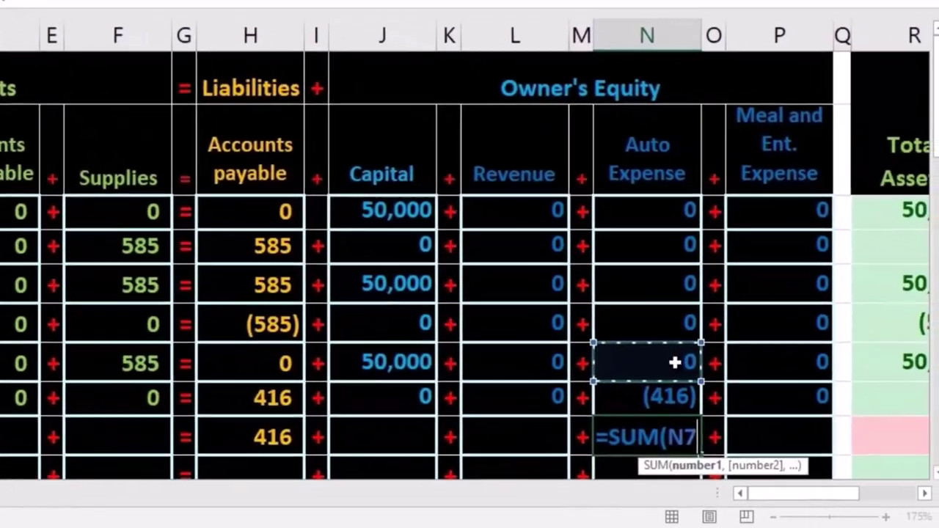
{"action": "left_click_drag", "start_coordinate": [662, 378], "coordinate": [660, 389]}
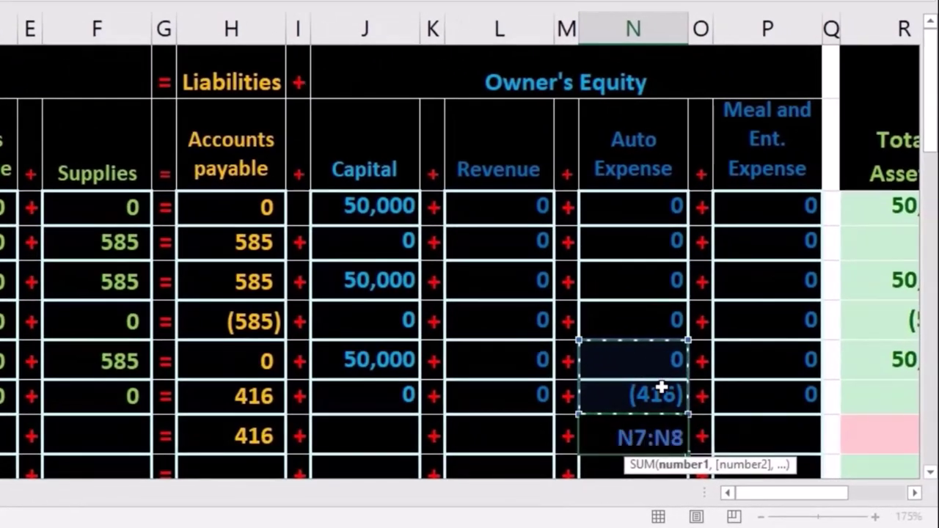
{"action": "key", "text": "Tab"}
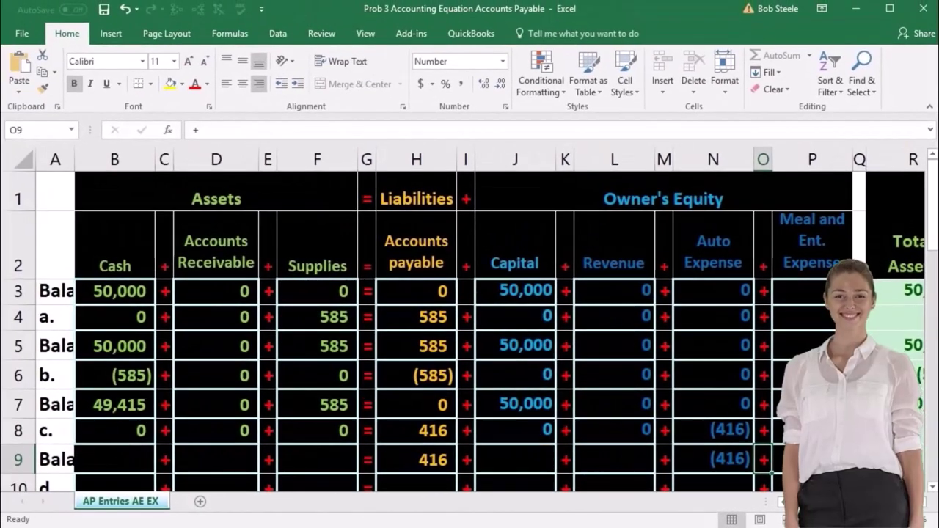
Step: Review the row 7 balances of Accounts payable, Auto Expense, Cash, Supplies and Capital before transaction c
{"action": "mouse_move", "coordinate": [786, 501]}
{"action": "left_mouse_down"}
{"action": "mouse_move", "coordinate": [796, 501]}
{"action": "mouse_move", "coordinate": [783, 502]}
{"action": "left_mouse_up"}
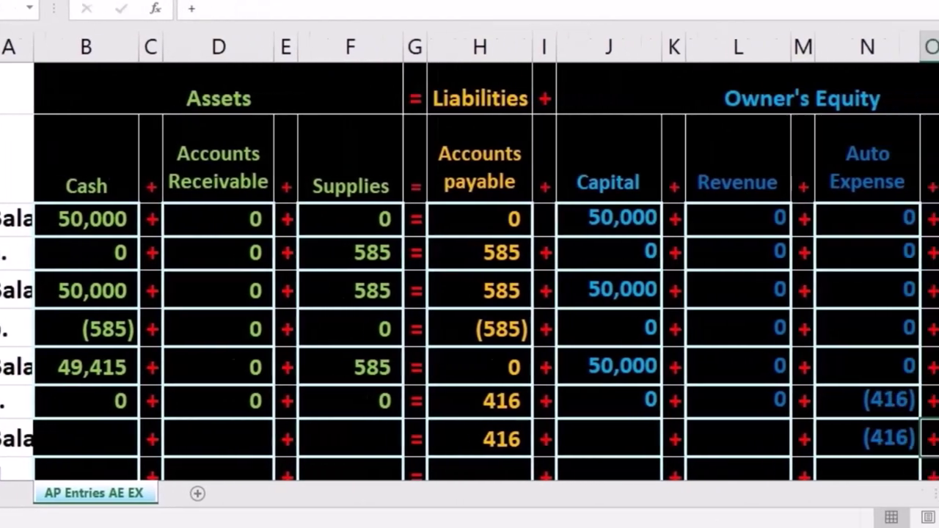
{"action": "left_click_drag", "start_coordinate": [797, 495], "coordinate": [759, 513]}
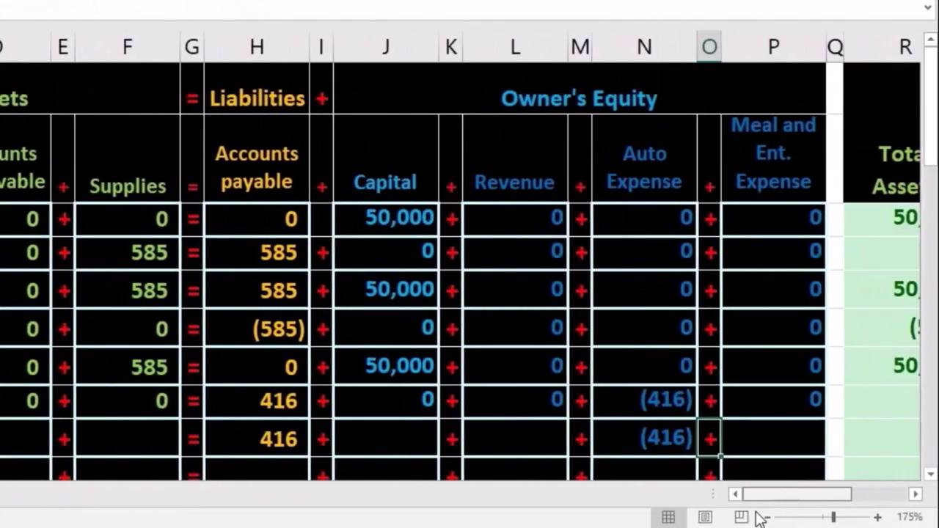
{"action": "left_click", "coordinate": [276, 369]}
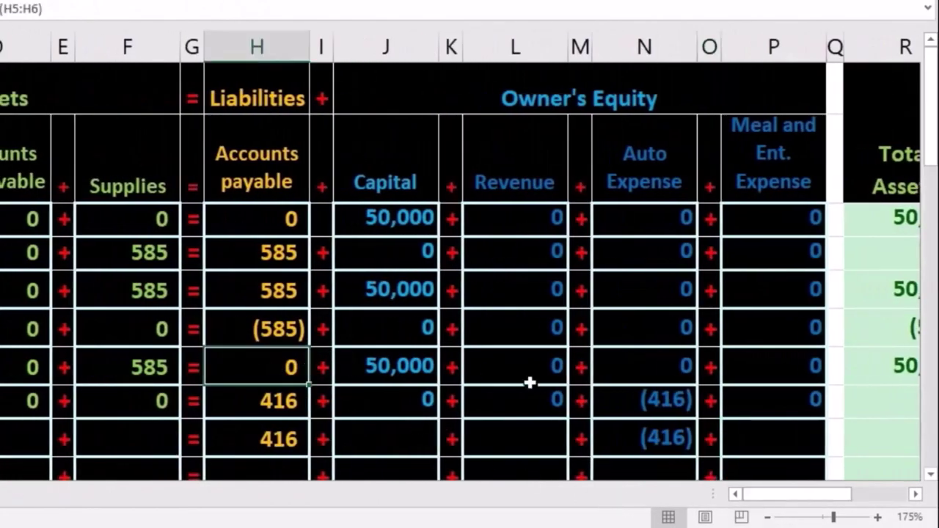
{"action": "left_click", "coordinate": [649, 364]}
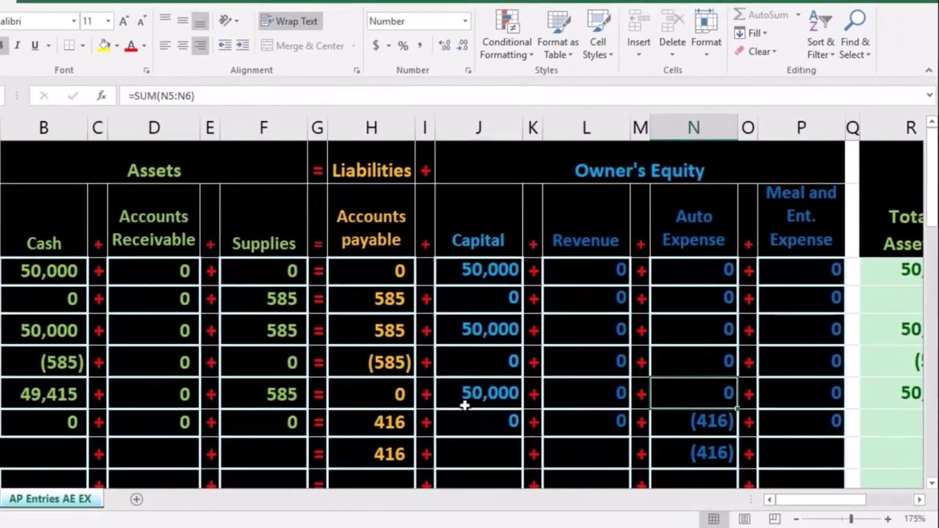
{"action": "left_click", "coordinate": [388, 391]}
{"action": "left_click", "coordinate": [682, 385]}
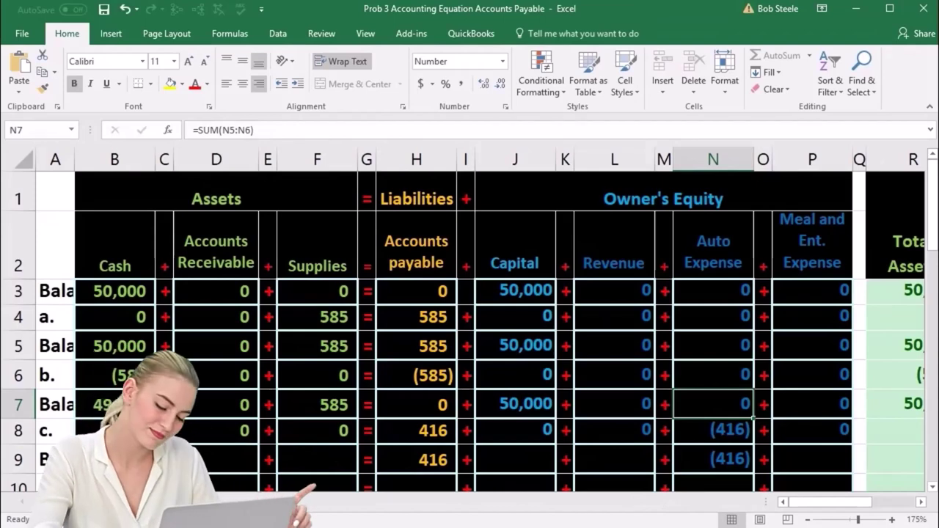
{"action": "left_click", "coordinate": [146, 400]}
{"action": "left_click", "coordinate": [308, 405]}
{"action": "left_click", "coordinate": [495, 409]}
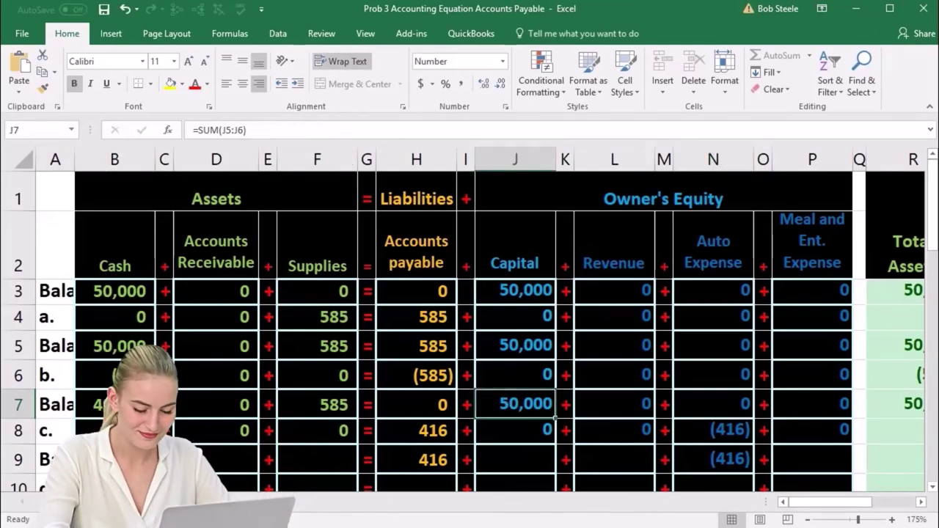
Step: Calculate the Cash balance after transaction c in B9 with a SUM of B7:B8
{"action": "left_click", "coordinate": [114, 460]}
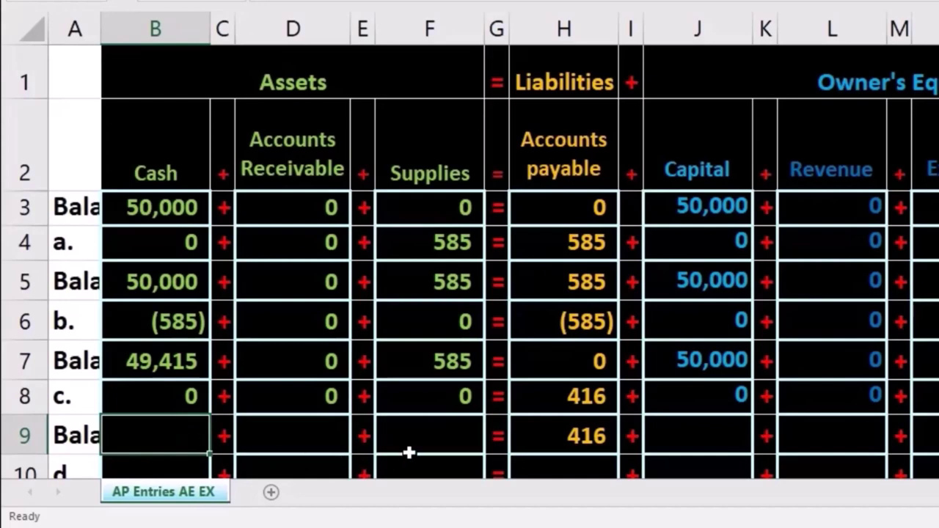
{"action": "type", "text": "=sum"}
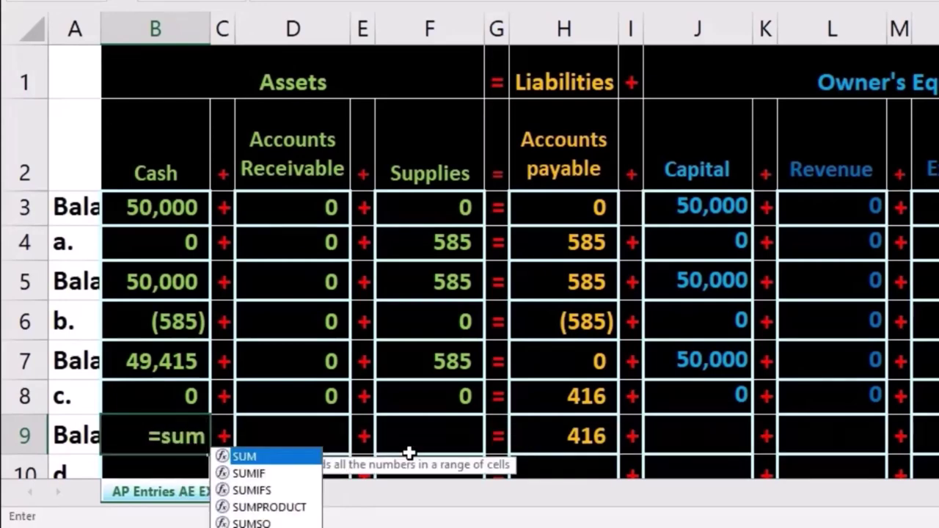
{"action": "double_click", "coordinate": [244, 456]}
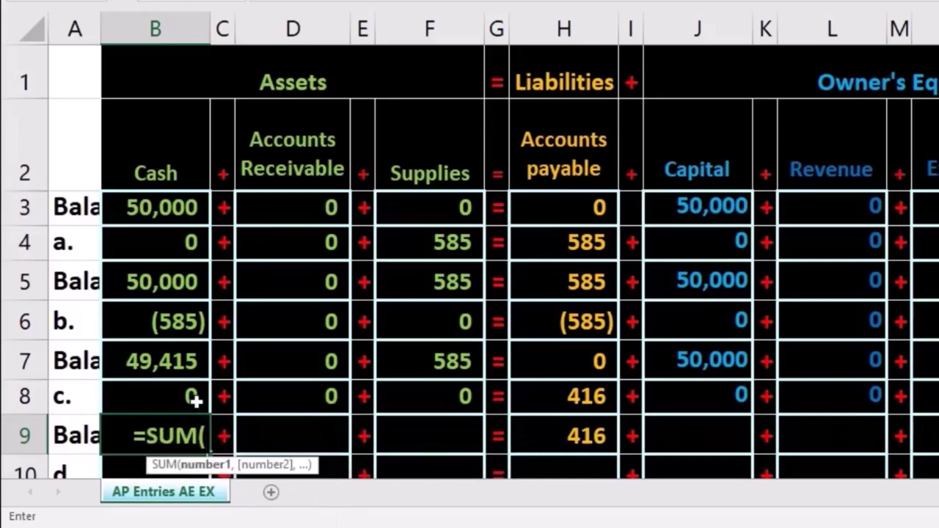
{"action": "left_click", "coordinate": [164, 366]}
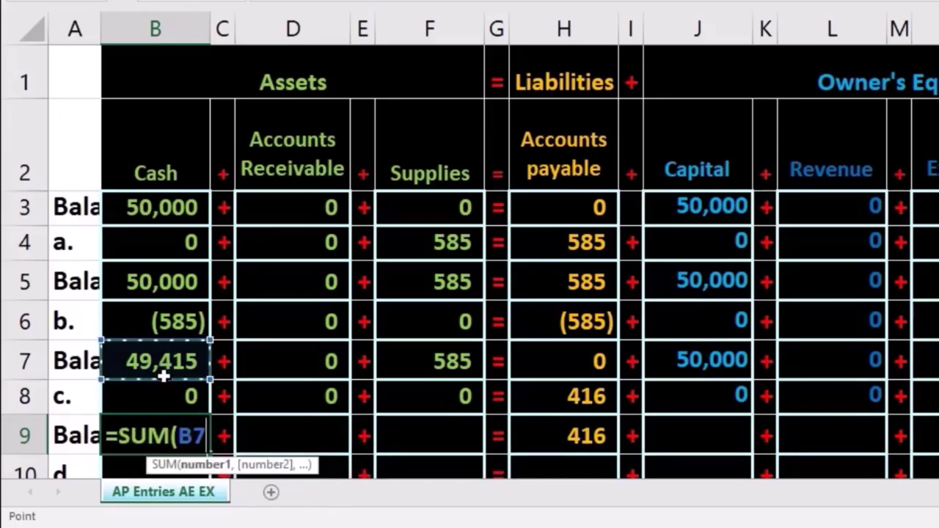
{"action": "left_click_drag", "start_coordinate": [163, 376], "coordinate": [163, 388]}
{"action": "key", "text": "Return"}
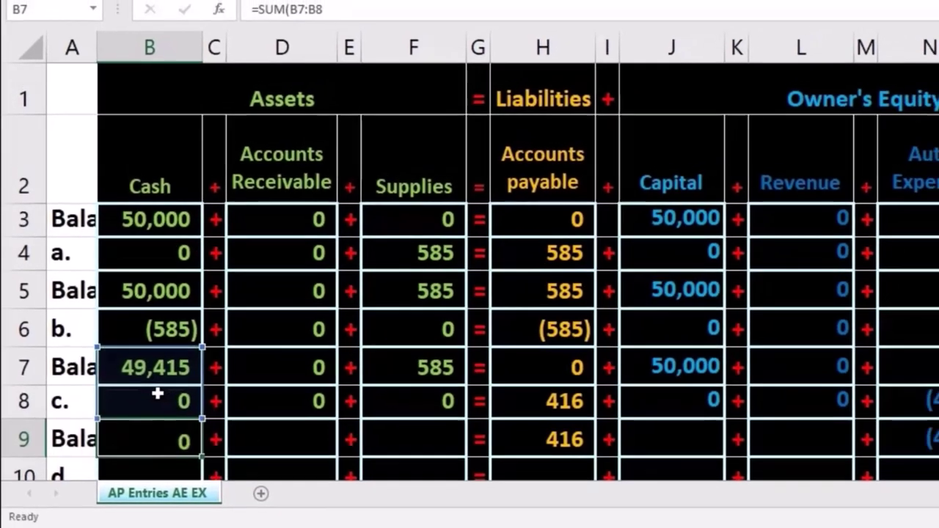
Step: Go past the Accounts Receivable balance to the Supplies balance cell F9 in the row after transaction c
{"action": "left_click", "coordinate": [323, 430]}
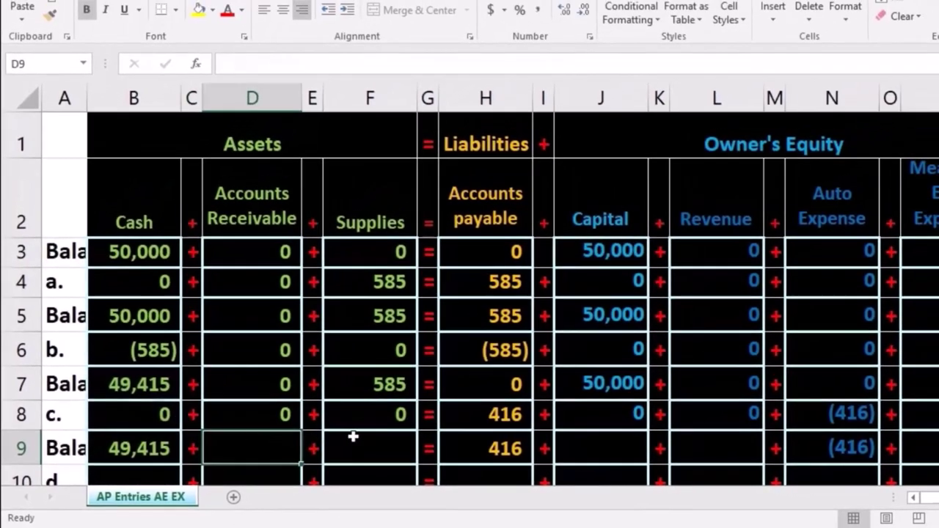
{"action": "left_click", "coordinate": [353, 436]}
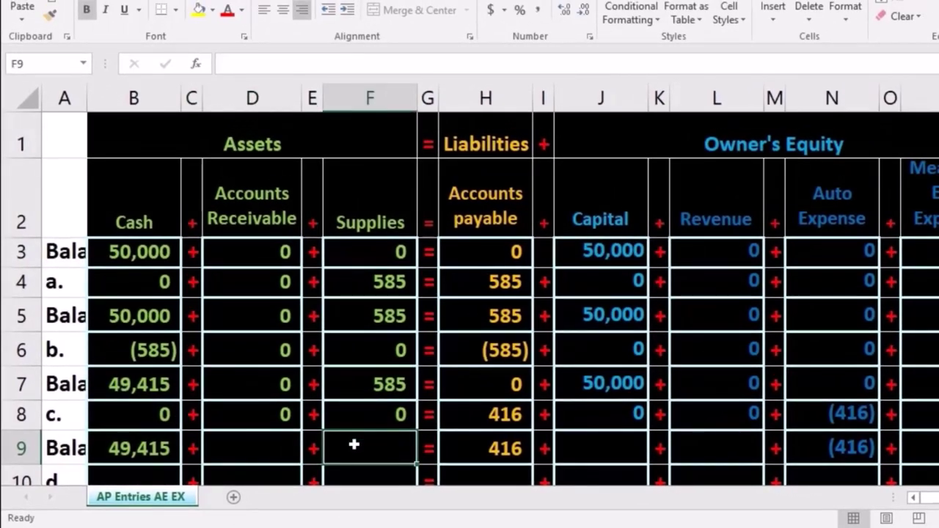
Step: Enter =SUM(F7:F8) in cell F9 to compute the Supplies balance after transaction c
{"action": "type", "text": "=sum"}
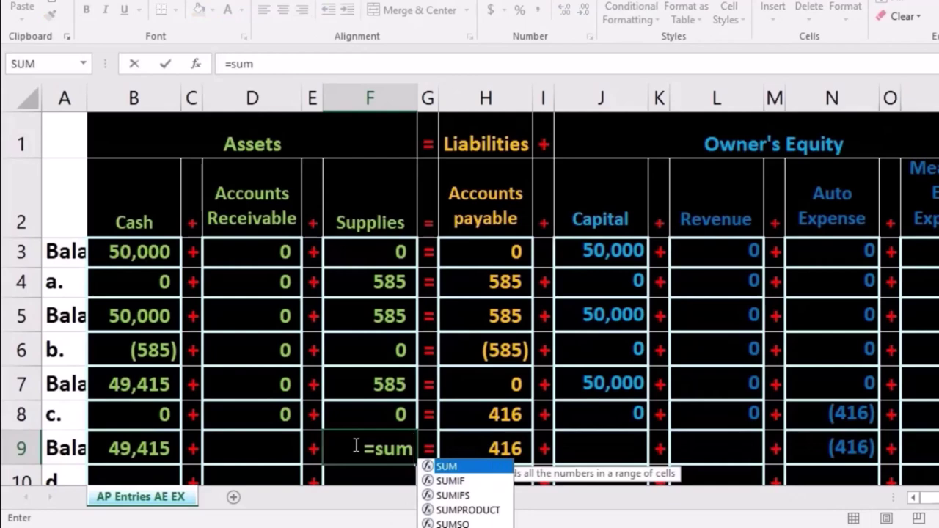
{"action": "double_click", "coordinate": [477, 469]}
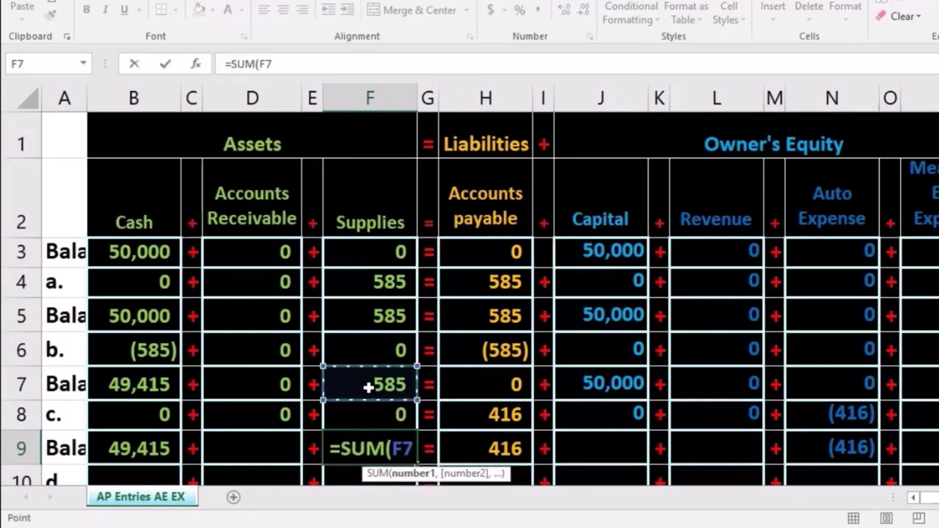
{"action": "left_click_drag", "start_coordinate": [374, 409], "coordinate": [373, 408]}
{"action": "key", "text": "Tab"}
Step: Compute the Capital balance in J9 by entering =SUM(J7:J8)
{"action": "key", "text": "Tab"}
{"action": "key", "text": "Tab"}
{"action": "key", "text": "Tab"}
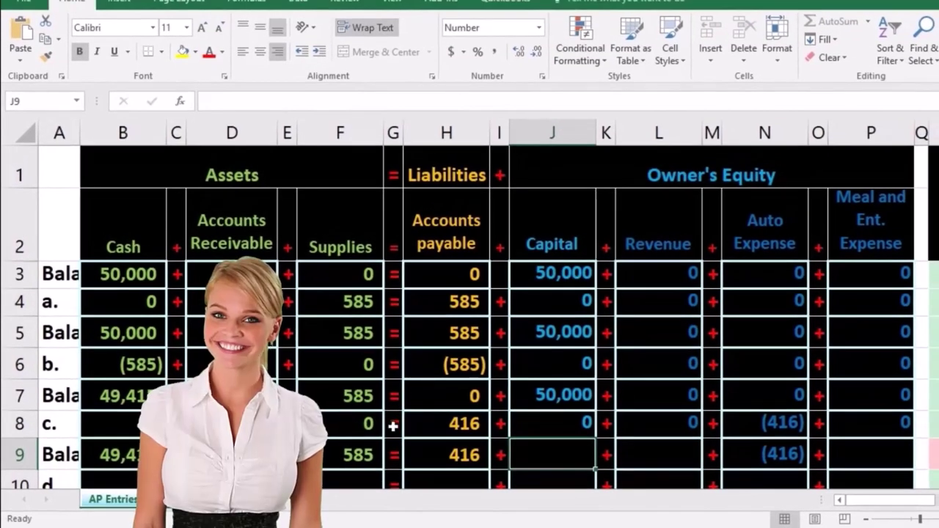
{"action": "type", "text": "=sum"}
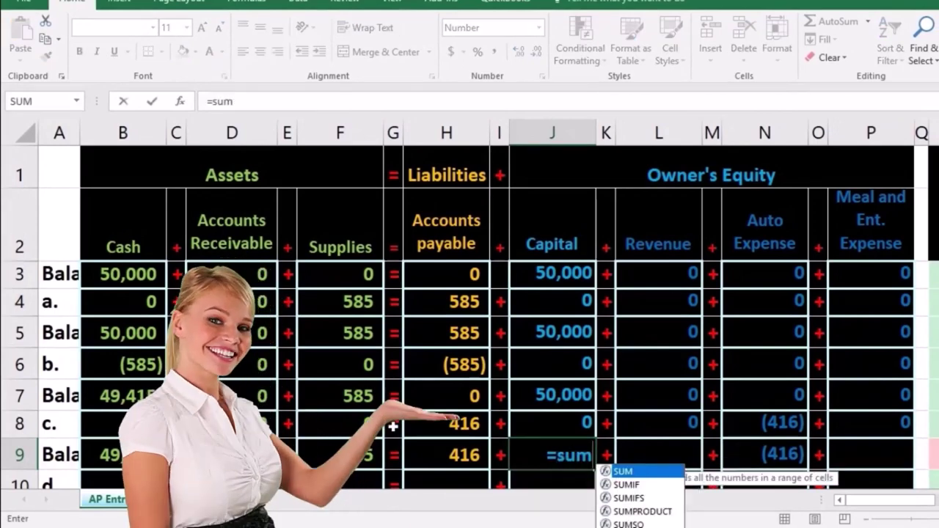
{"action": "key", "text": "Tab"}
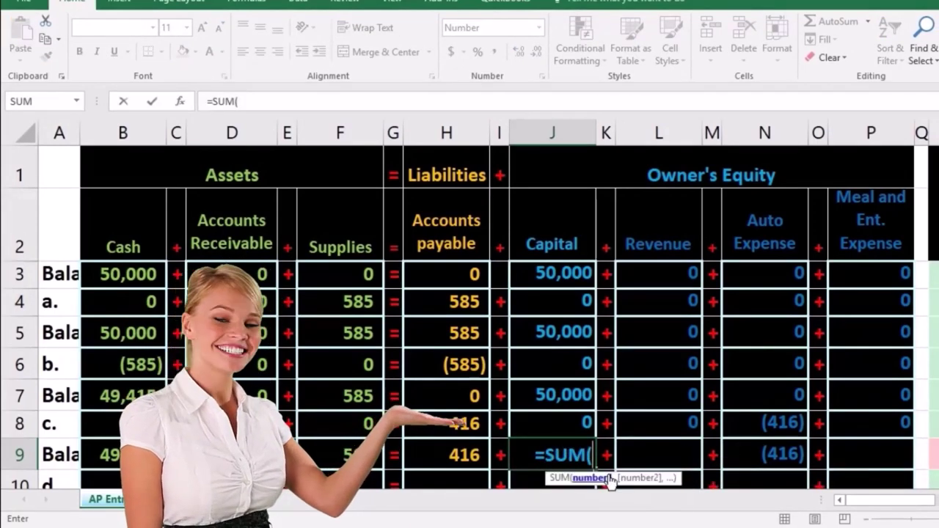
{"action": "left_click_drag", "start_coordinate": [549, 395], "coordinate": [557, 418]}
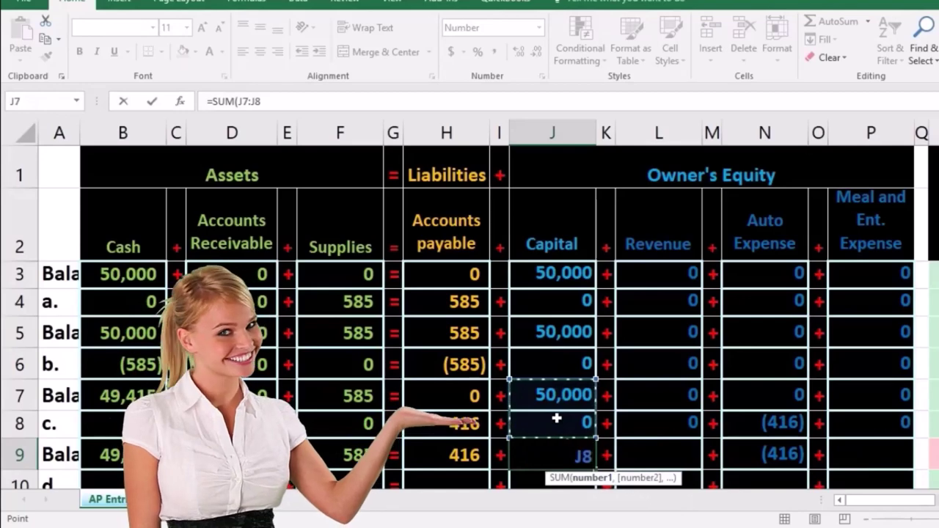
{"action": "key", "text": "Tab"}
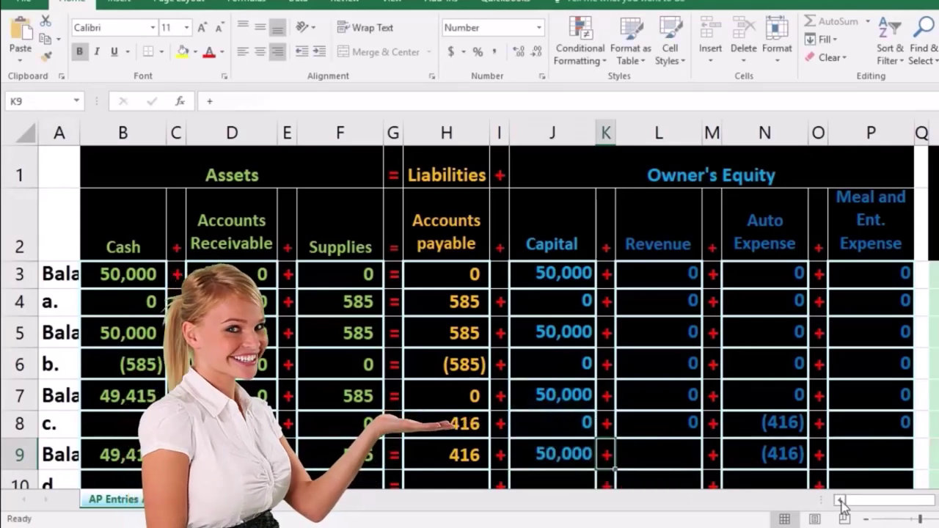
Step: Fill the empty Accounts Receivable balance in D9 with the formula =SUM(D7:D8)
{"action": "mouse_move", "coordinate": [859, 509]}
{"action": "left_mouse_down"}
{"action": "mouse_move", "coordinate": [896, 509]}
{"action": "mouse_move", "coordinate": [889, 518]}
{"action": "mouse_move", "coordinate": [796, 515]}
{"action": "mouse_move", "coordinate": [871, 518]}
{"action": "left_mouse_up"}
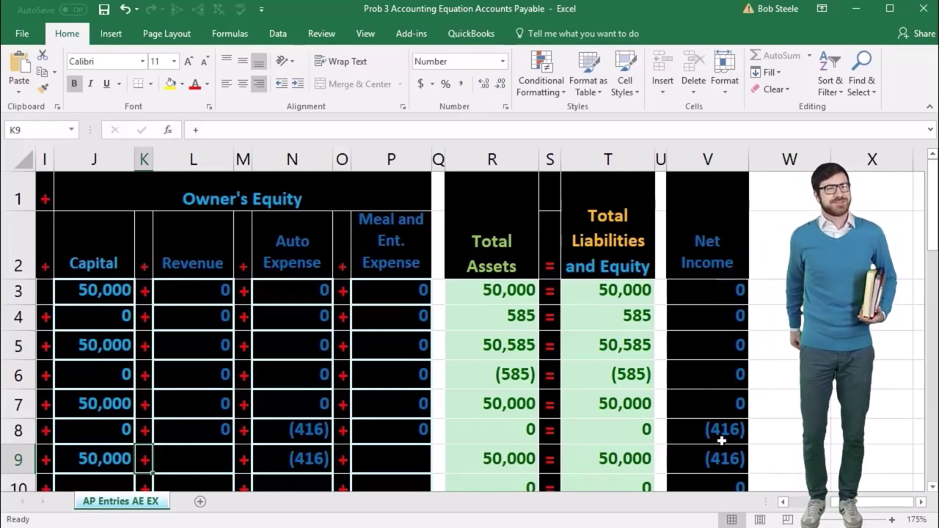
{"action": "left_click_drag", "start_coordinate": [859, 506], "coordinate": [784, 504]}
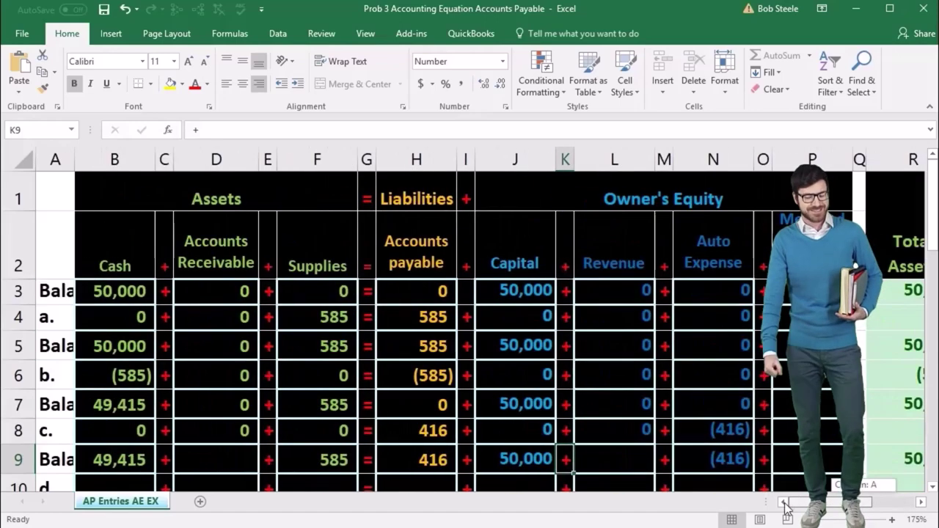
{"action": "scroll", "coordinate": [303, 463], "scroll_direction": "down", "scroll_amount": 1}
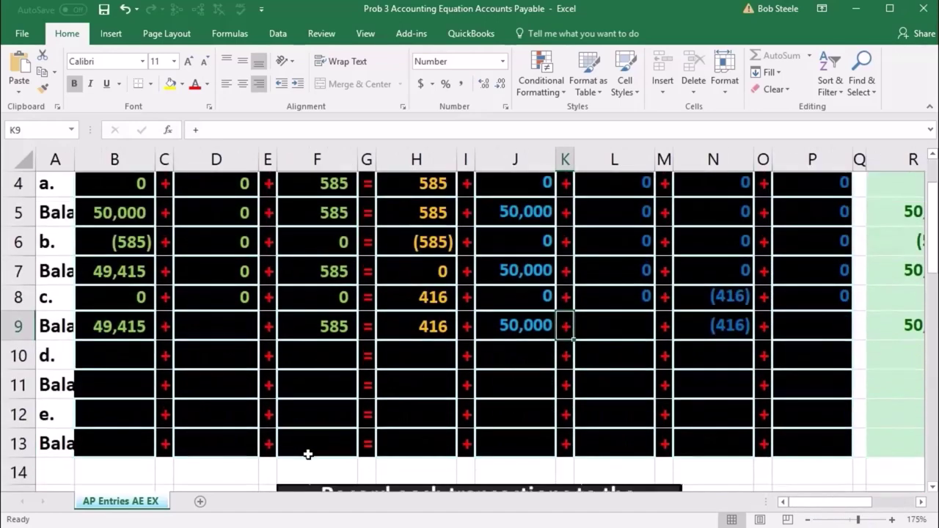
{"action": "scroll", "coordinate": [308, 454], "scroll_direction": "up", "scroll_amount": 1}
{"action": "left_click", "coordinate": [242, 460]}
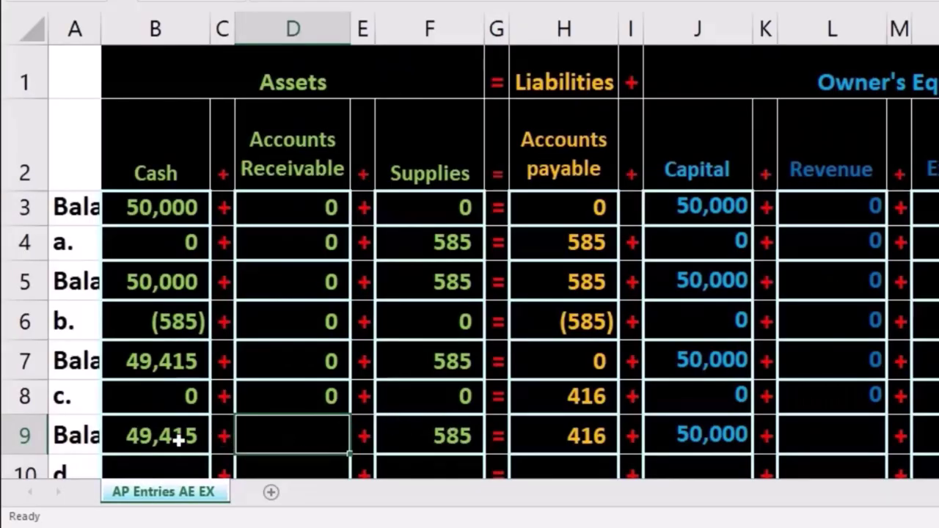
{"action": "type", "text": "sum"}
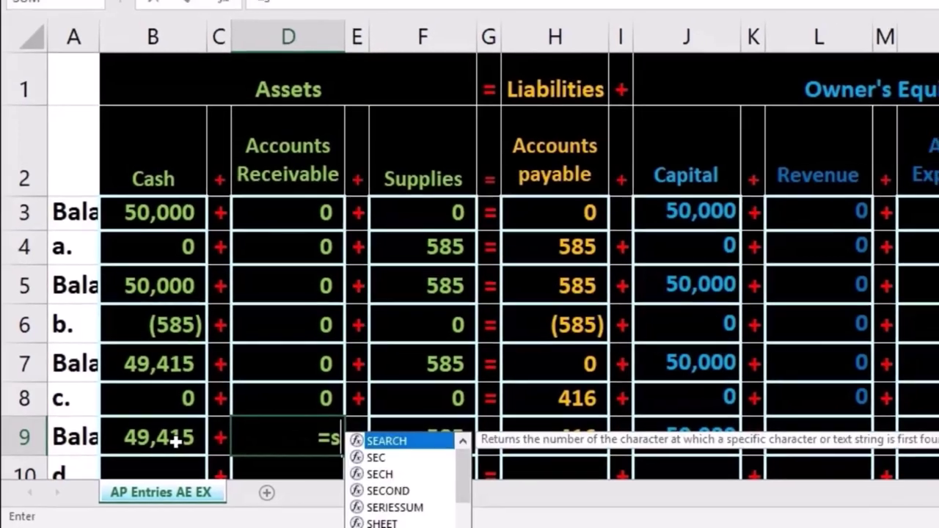
{"action": "type", "text": "("}
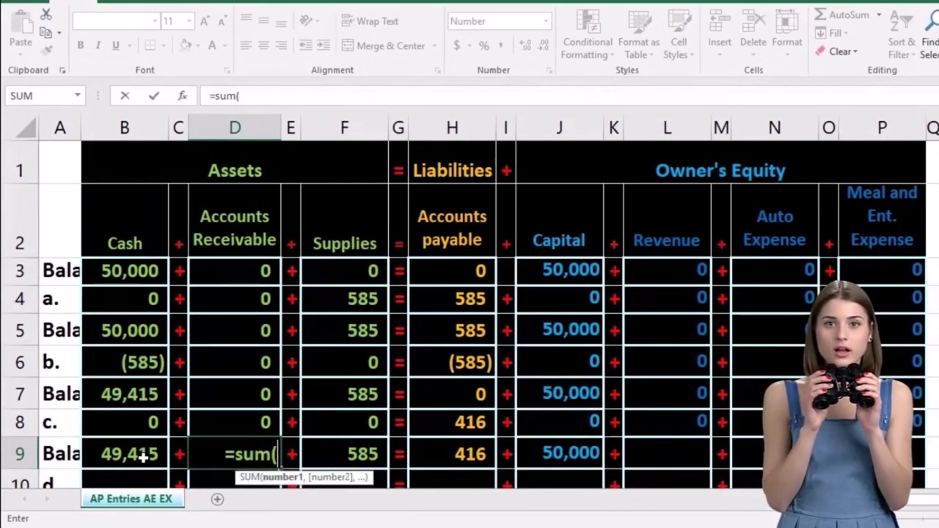
{"action": "key", "text": "Up"}
{"action": "key", "text": "shift+Up"}
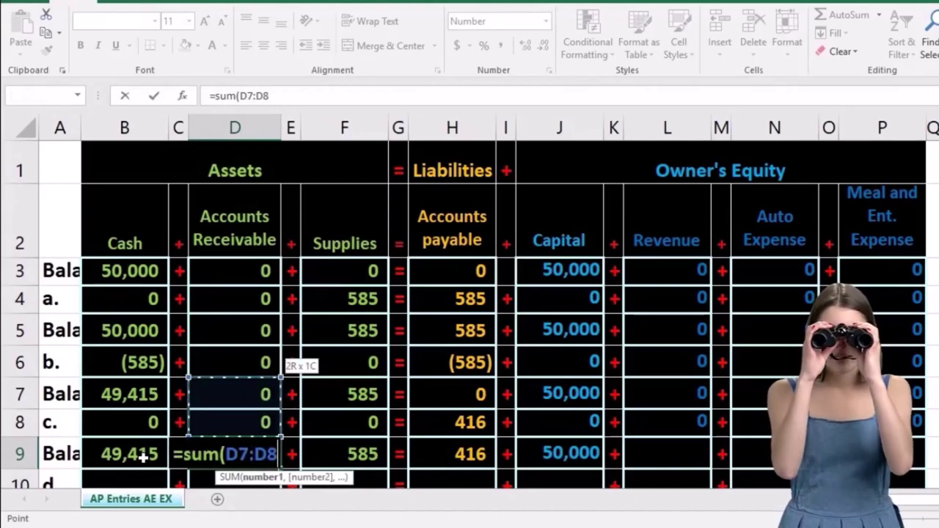
{"action": "key", "text": "Return"}
Step: Add the Revenue balance in L9 as the sum of L7:L8
{"action": "key", "text": "Right"}
{"action": "key", "text": "Right"}
{"action": "key", "text": "Right"}
{"action": "key", "text": "Right"}
{"action": "key", "text": "Right"}
{"action": "key", "text": "Right"}
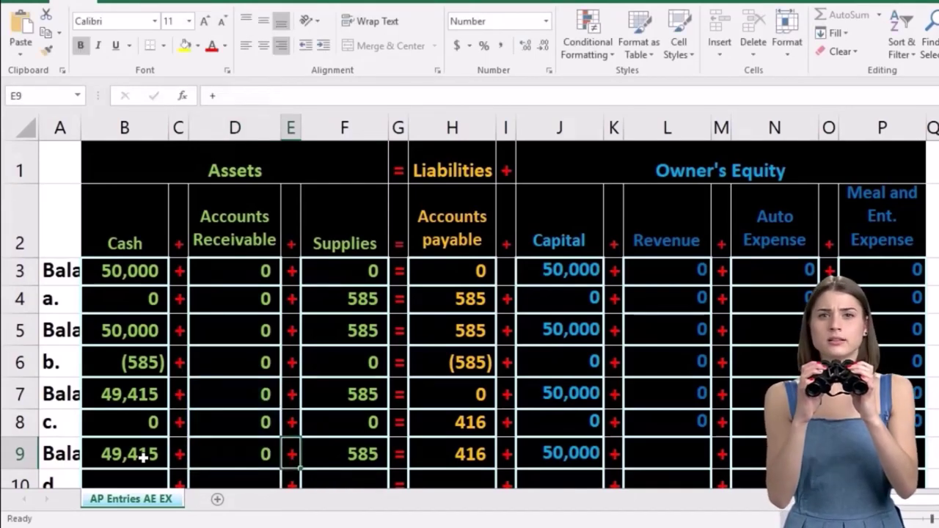
{"action": "key", "text": "Right"}
{"action": "key", "text": "Right"}
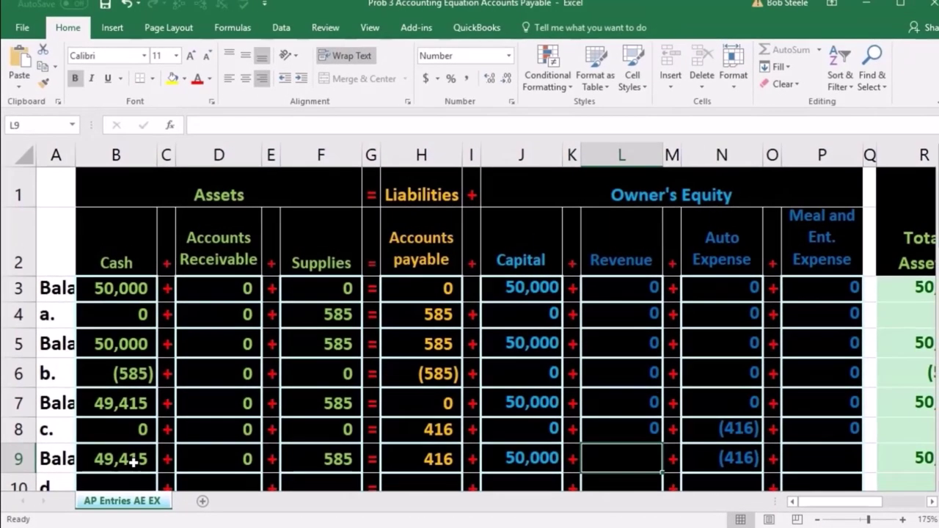
{"action": "type", "text": "=sum"}
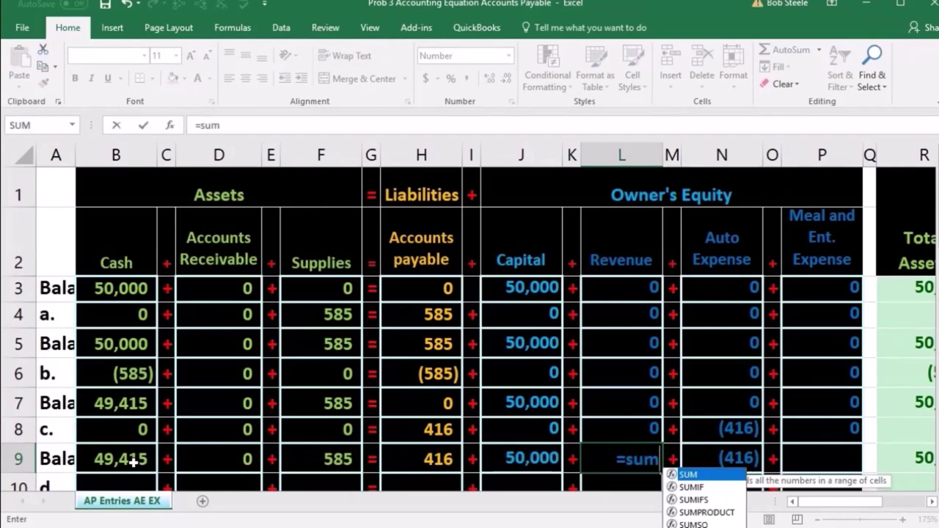
{"action": "type", "text": "("}
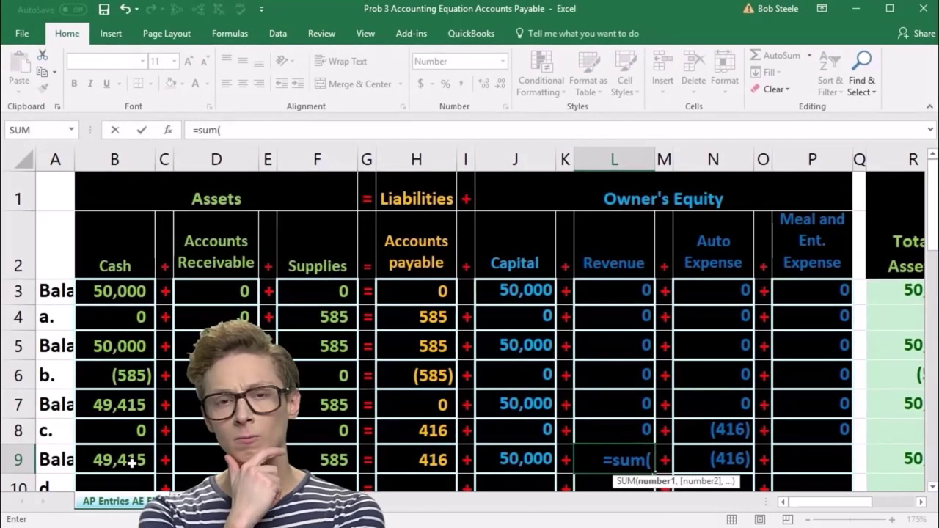
{"action": "key", "text": "Up"}
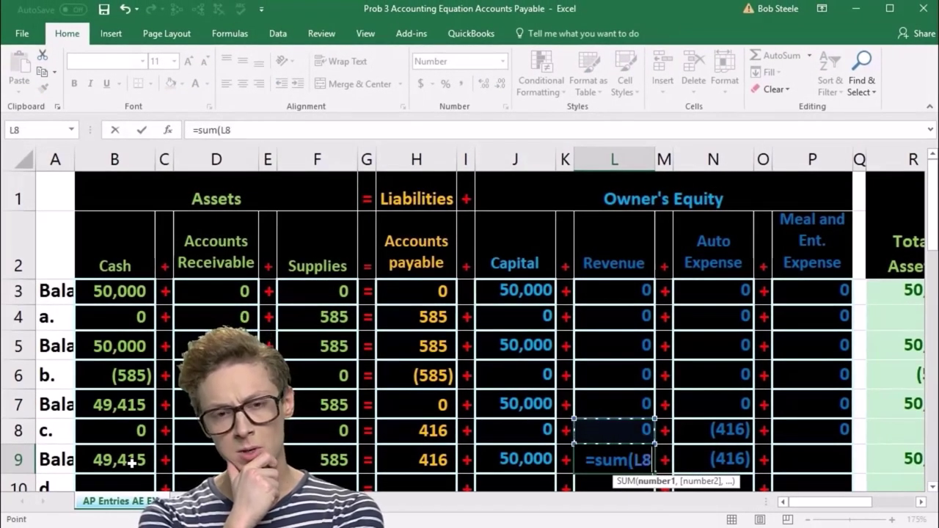
{"action": "key", "text": "shift+Up"}
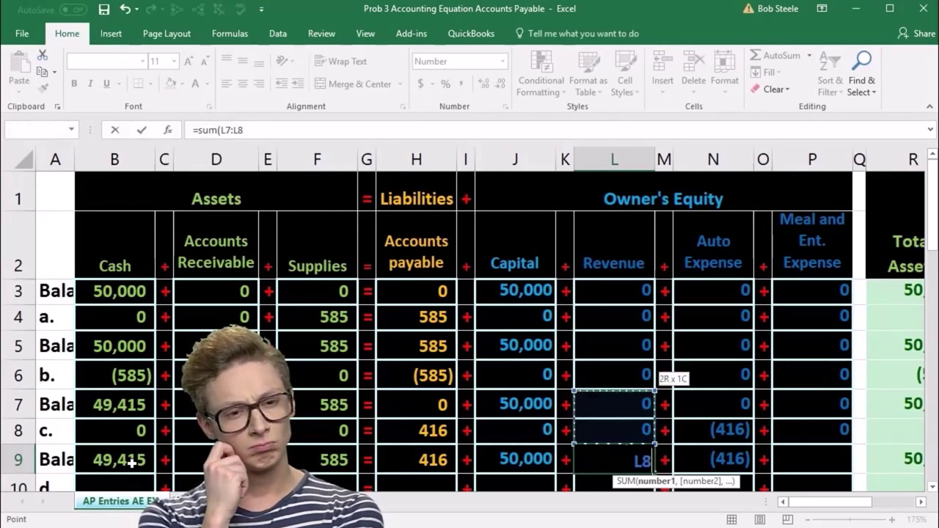
{"action": "key", "text": "Tab"}
Step: Complete the balance row with =SUM(P7:P8) for Meal and Ent. Expense in P9
{"action": "key", "text": "Tab"}
{"action": "key", "text": "Tab"}
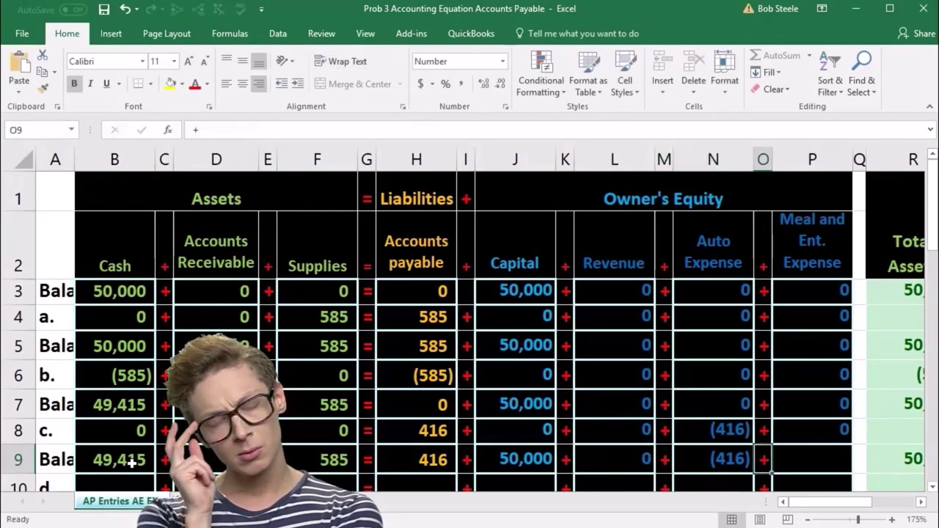
{"action": "key", "text": "Tab"}
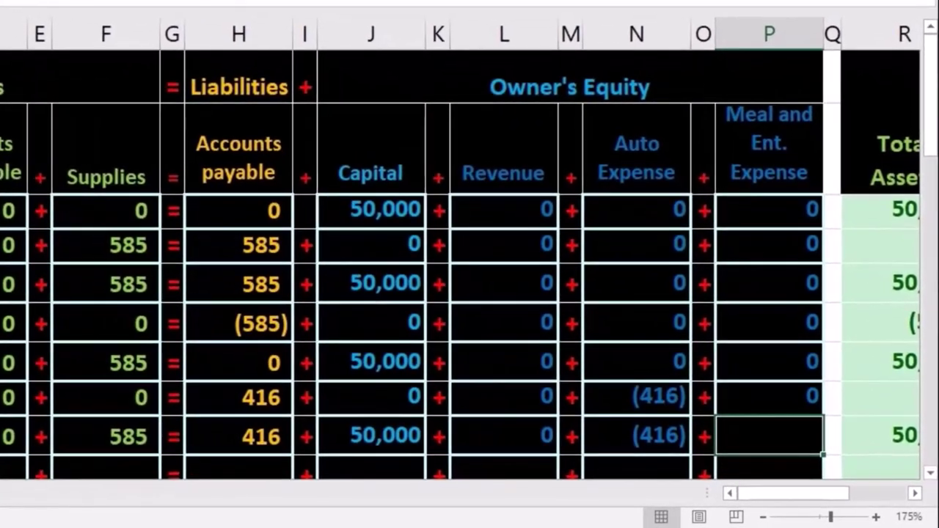
{"action": "type", "text": "=sum"}
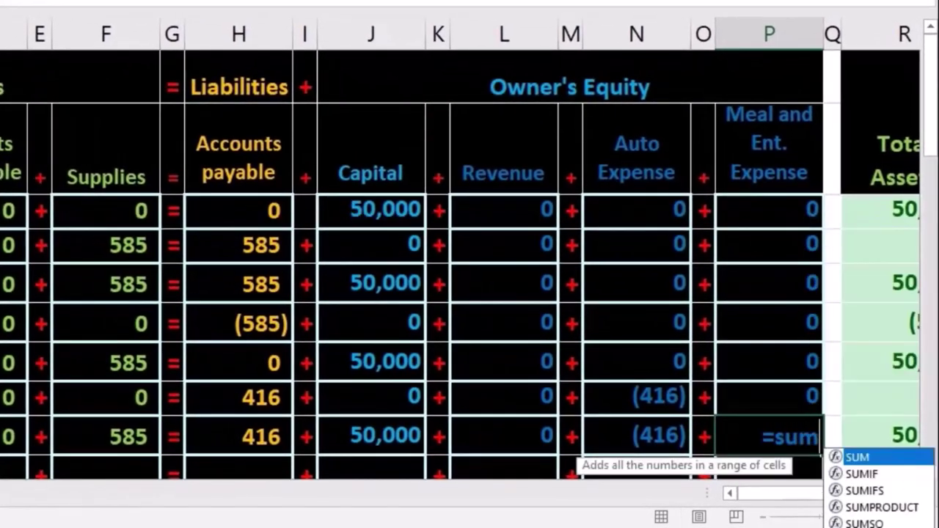
{"action": "type", "text": "("}
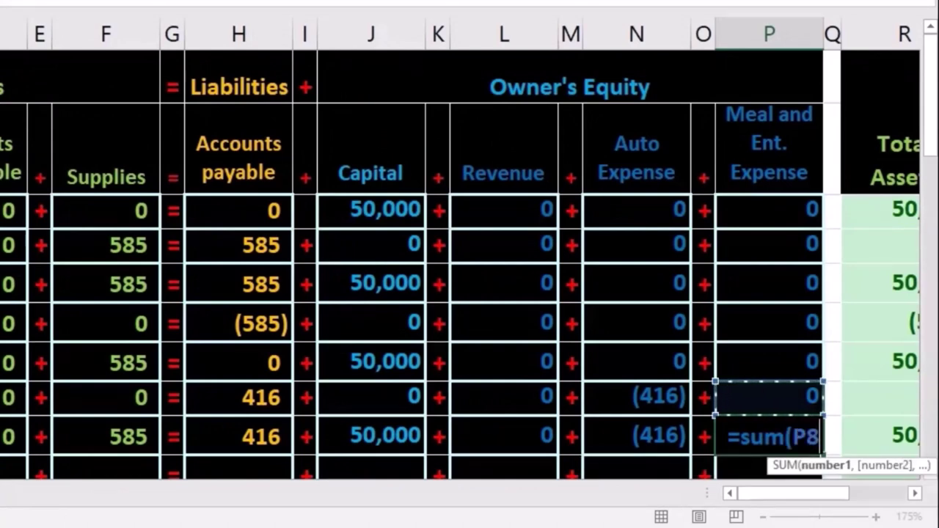
{"action": "left_click_drag", "start_coordinate": [771, 397], "coordinate": [807, 352]}
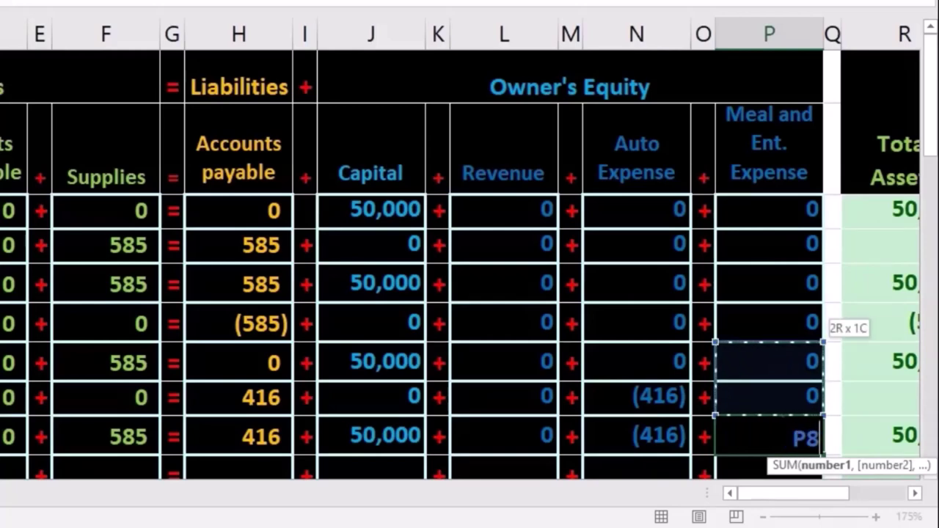
{"action": "key", "text": "Return"}
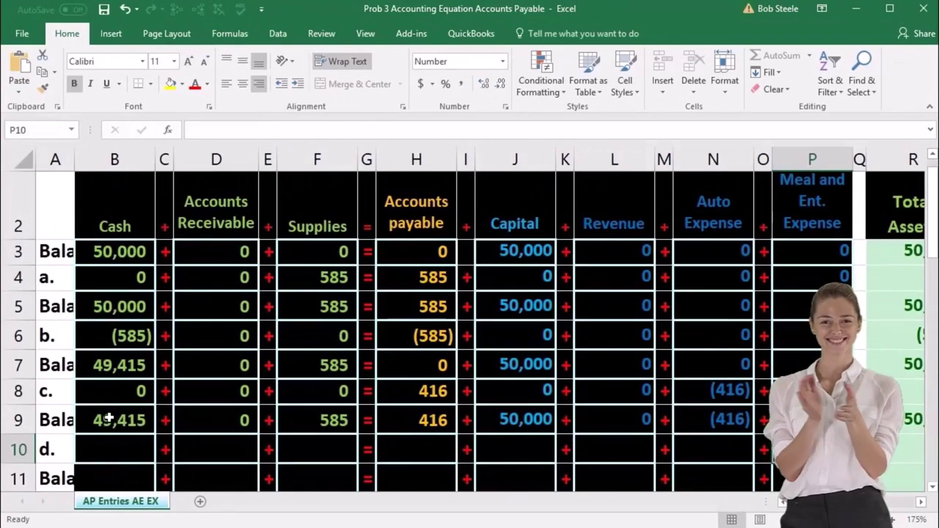
Step: Review the balances across B9:P9 against the rows above, and read transactions b to e in the list below the table
{"action": "left_click_drag", "start_coordinate": [109, 419], "coordinate": [786, 420]}
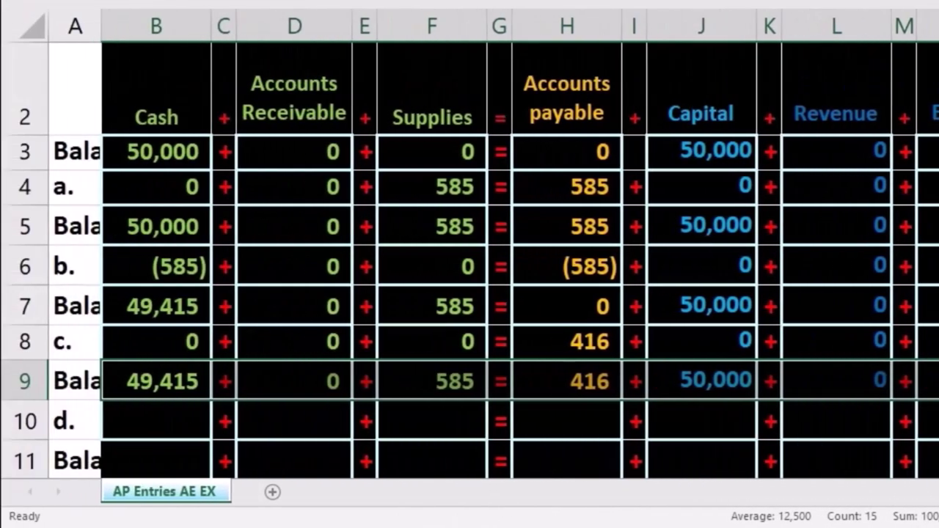
{"action": "left_click_drag", "start_coordinate": [731, 383], "coordinate": [734, 187]}
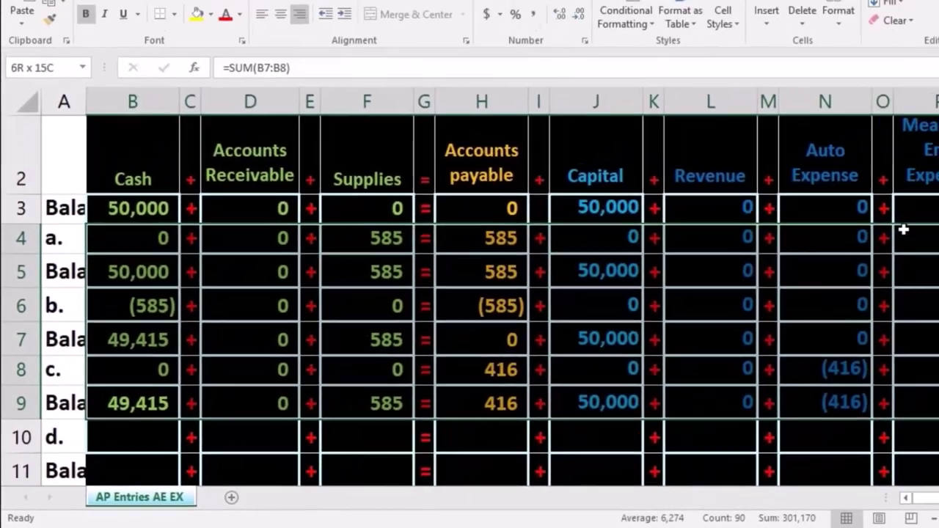
{"action": "left_click_drag", "start_coordinate": [903, 229], "coordinate": [931, 398]}
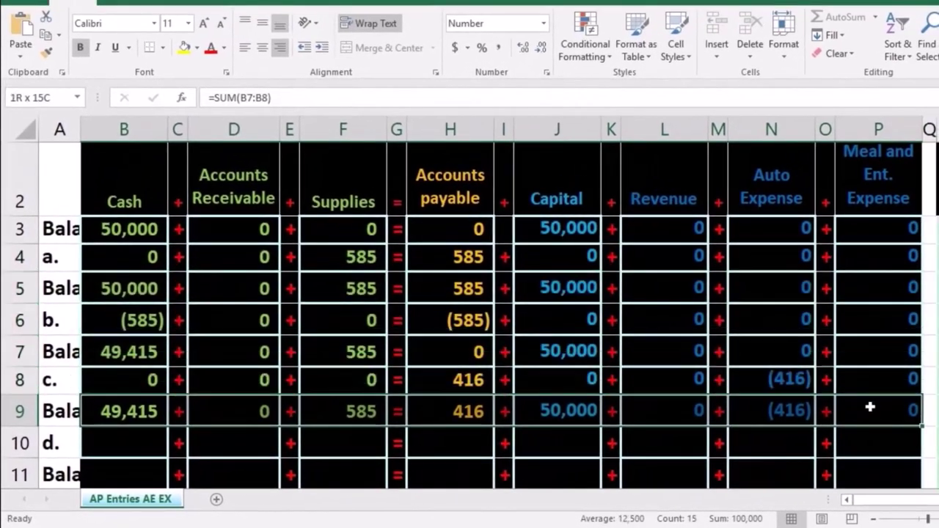
{"action": "left_click_drag", "start_coordinate": [870, 416], "coordinate": [873, 438]}
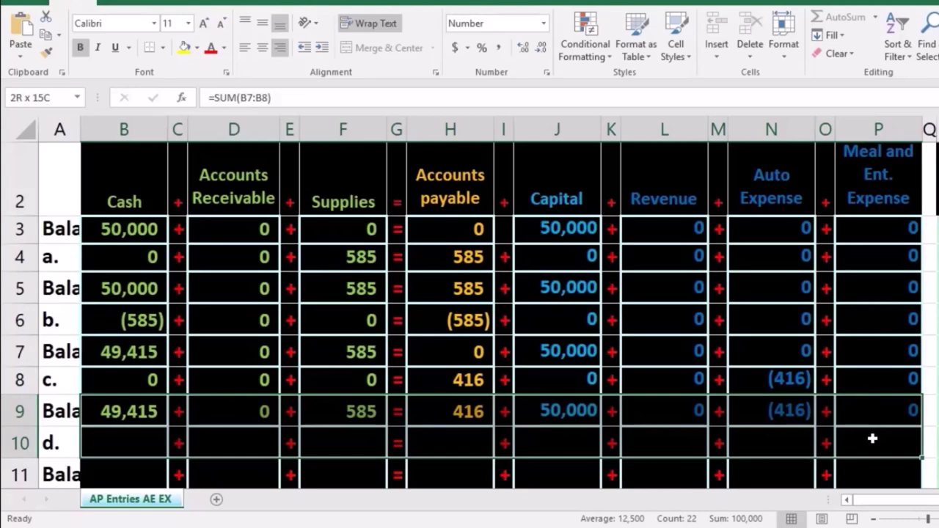
{"action": "left_click_drag", "start_coordinate": [873, 457], "coordinate": [873, 465]}
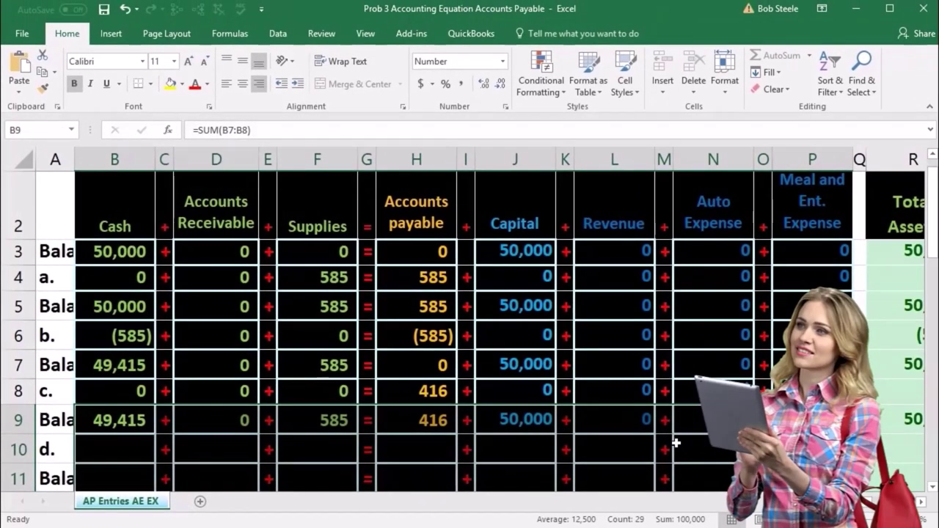
{"action": "scroll", "coordinate": [676, 443], "scroll_direction": "down", "scroll_amount": 1}
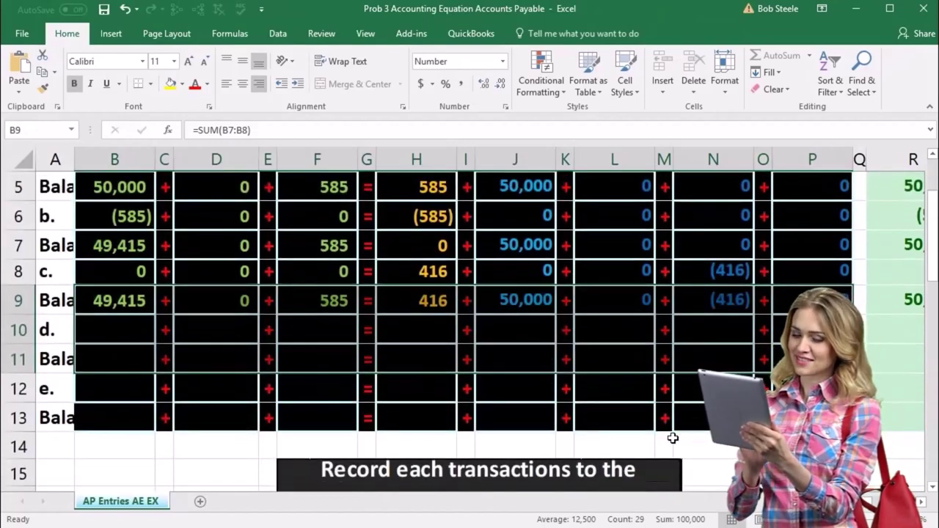
{"action": "scroll", "coordinate": [673, 438], "scroll_direction": "down", "scroll_amount": 3}
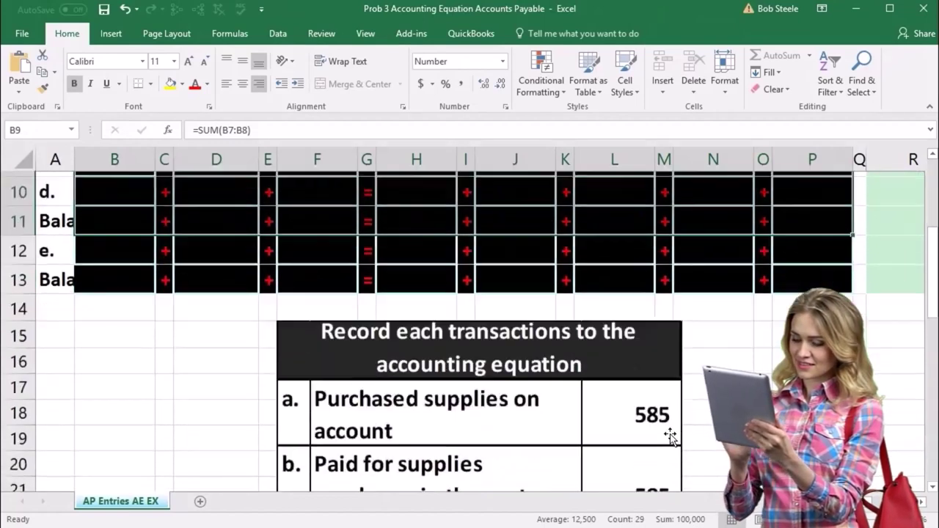
{"action": "scroll", "coordinate": [671, 437], "scroll_direction": "down", "scroll_amount": 1}
{"action": "scroll", "coordinate": [671, 438], "scroll_direction": "down", "scroll_amount": 1}
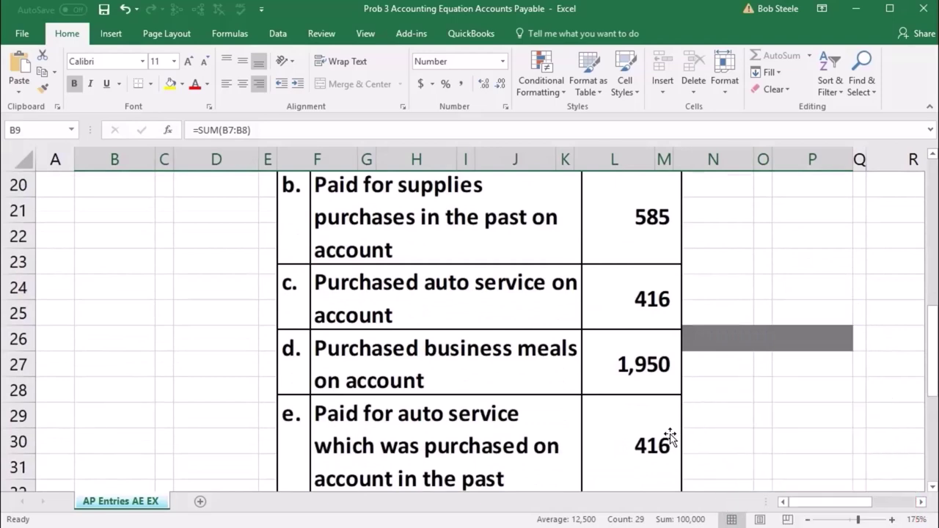
{"action": "scroll", "coordinate": [428, 448], "scroll_direction": "up", "scroll_amount": 4}
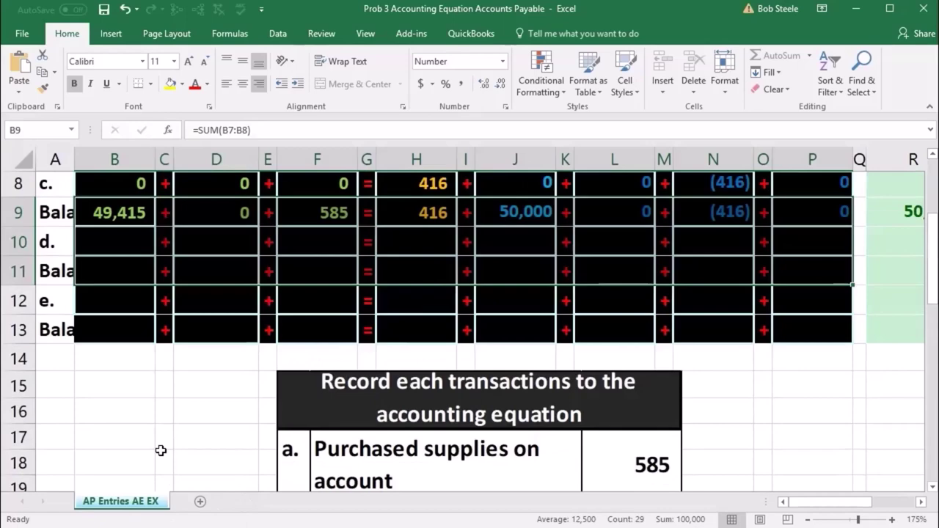
{"action": "scroll", "coordinate": [158, 448], "scroll_direction": "up", "scroll_amount": 2}
{"action": "scroll", "coordinate": [159, 447], "scroll_direction": "down", "scroll_amount": 1}
{"action": "left_click", "coordinate": [110, 356]}
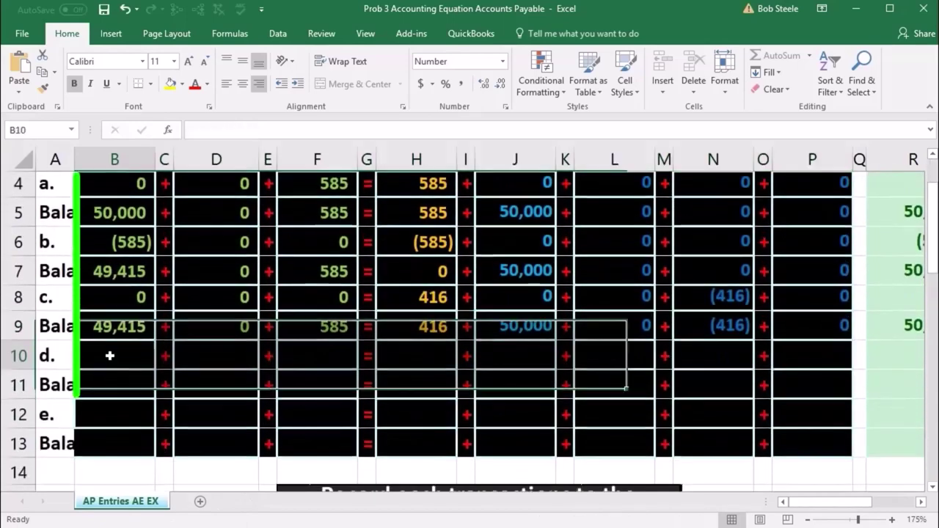
{"action": "scroll", "coordinate": [123, 396], "scroll_direction": "up", "scroll_amount": 1}
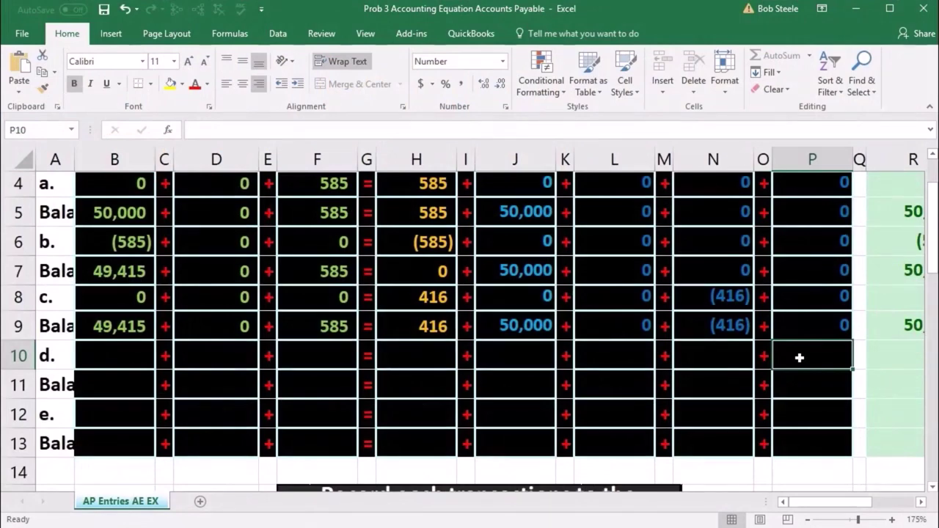
{"action": "scroll", "coordinate": [800, 358], "scroll_direction": "up", "scroll_amount": 1}
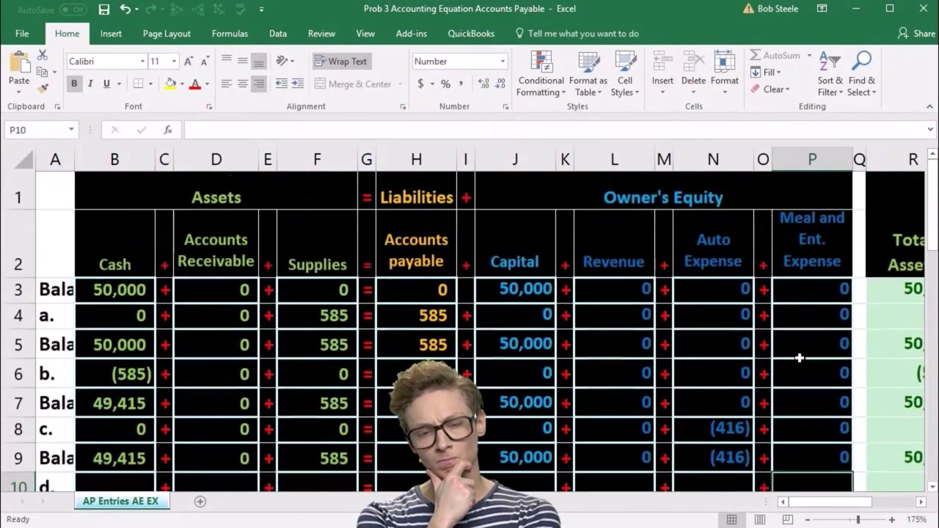
{"action": "scroll", "coordinate": [800, 357], "scroll_direction": "down", "scroll_amount": 1}
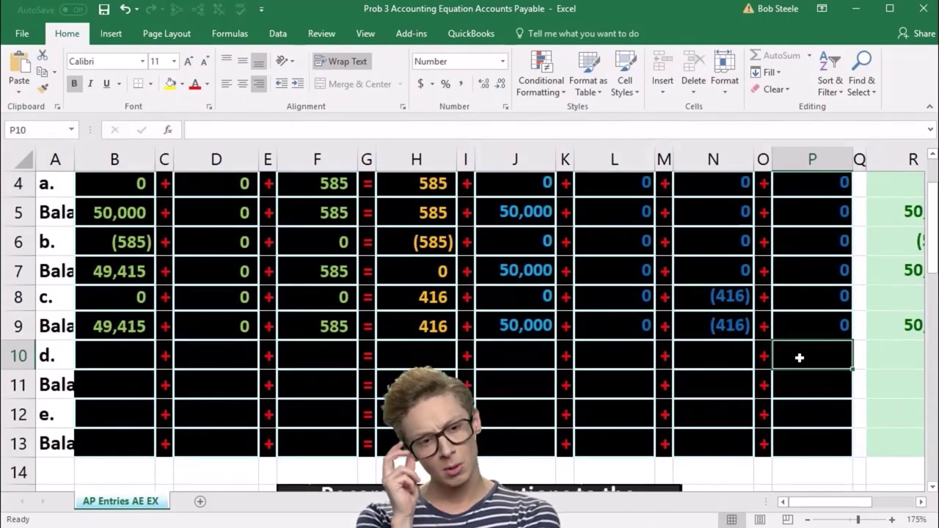
Step: Freeze the panes at cell B3 so the two header rows and the label column stay in view
{"action": "scroll", "coordinate": [714, 365], "scroll_direction": "up", "scroll_amount": 1}
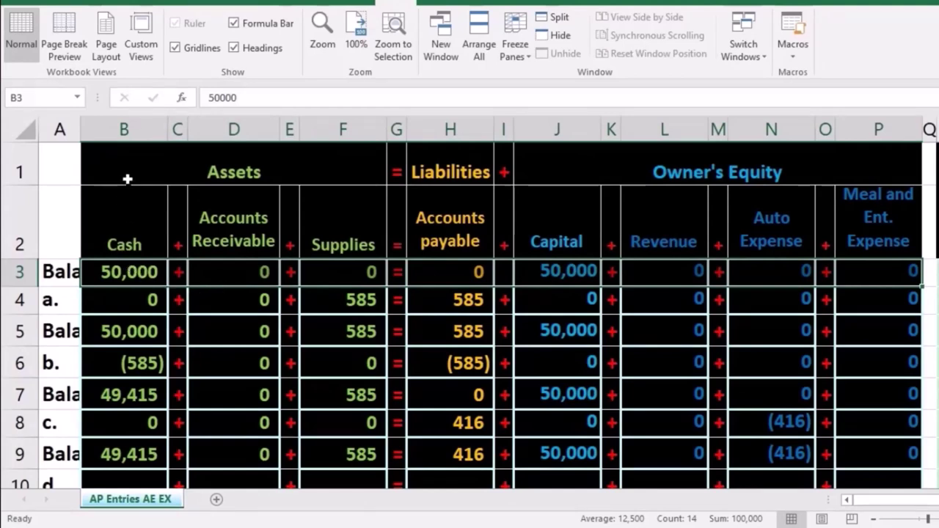
{"action": "left_click", "coordinate": [113, 275]}
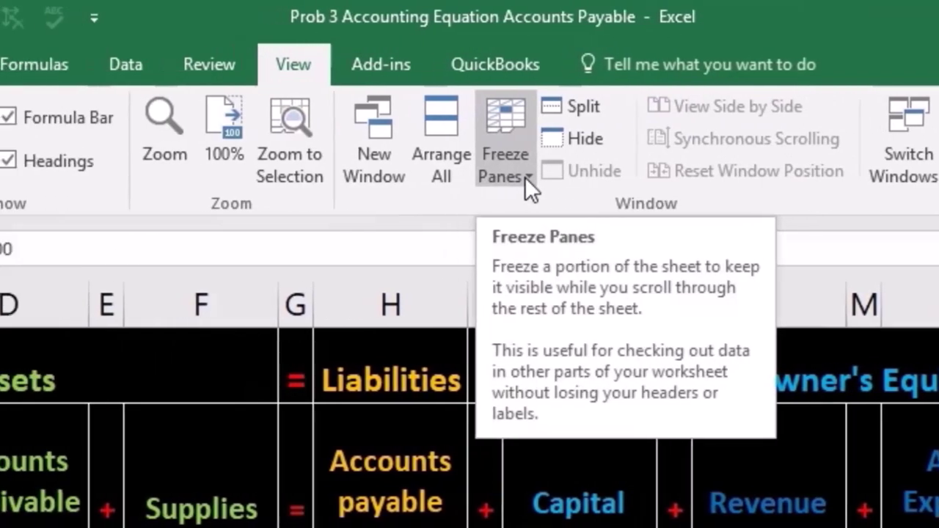
{"action": "left_click", "coordinate": [385, 177]}
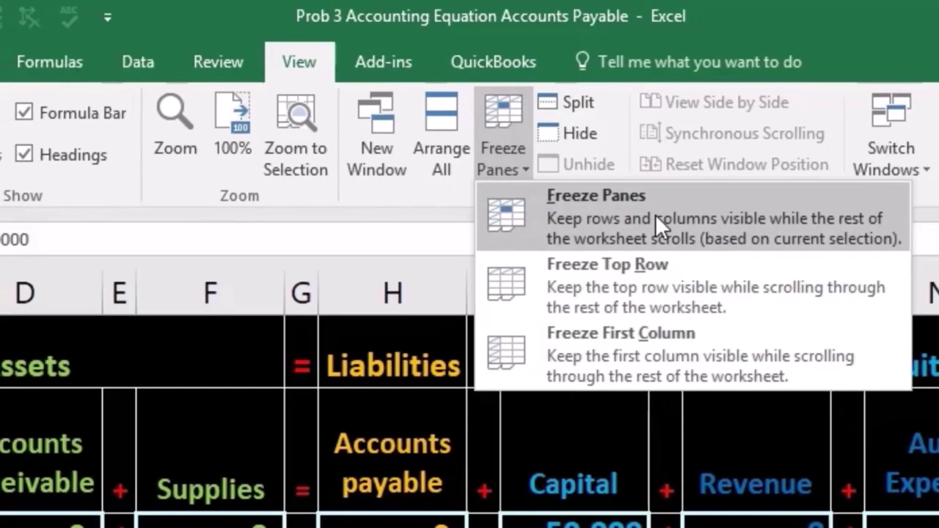
{"action": "left_click", "coordinate": [656, 214]}
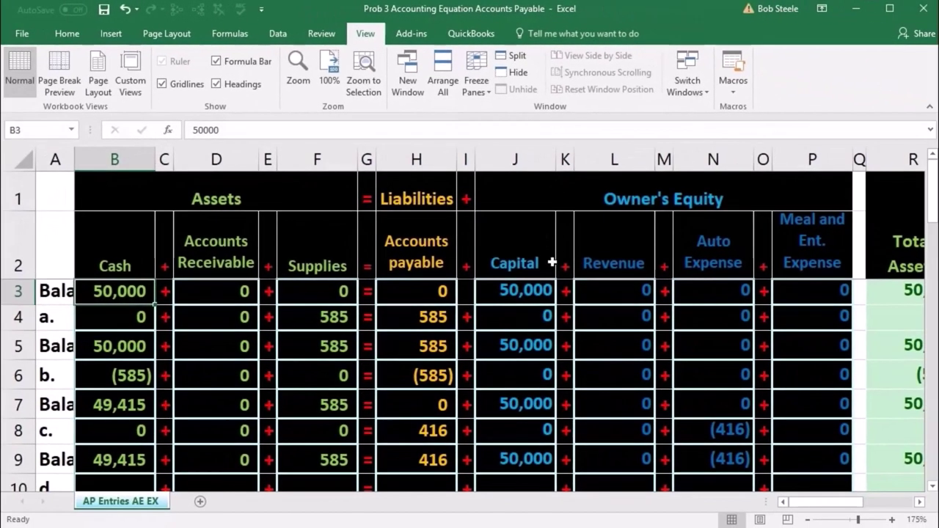
Step: Look up transaction d, business meals purchased on account, and enter -1950 under Meal and Ent. Expense in P10
{"action": "scroll", "coordinate": [561, 309], "scroll_direction": "down", "scroll_amount": 2}
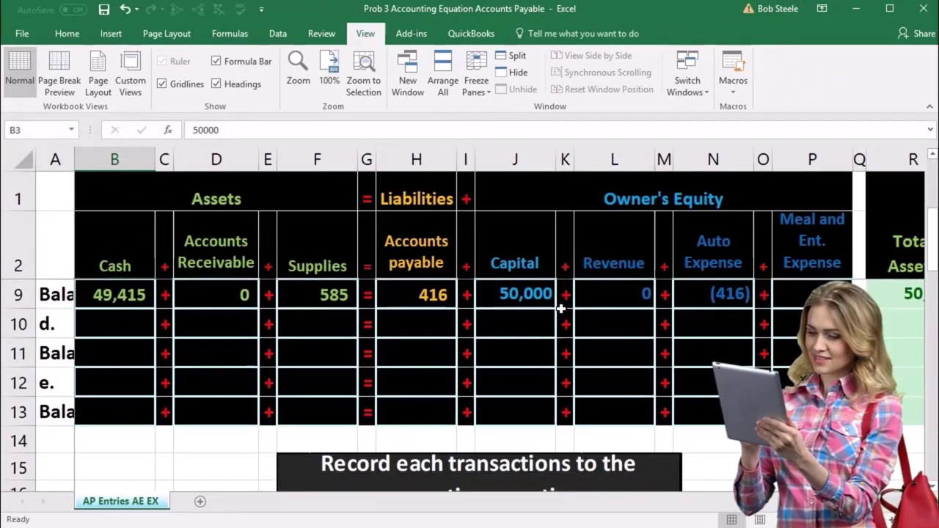
{"action": "scroll", "coordinate": [562, 309], "scroll_direction": "up", "scroll_amount": 1}
{"action": "scroll", "coordinate": [561, 309], "scroll_direction": "down", "scroll_amount": 1}
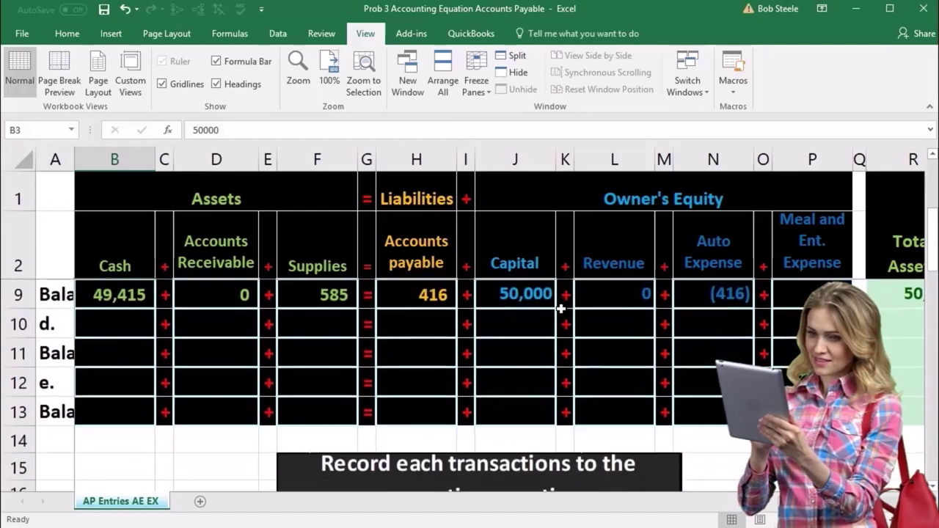
{"action": "scroll", "coordinate": [675, 390], "scroll_direction": "down", "scroll_amount": 3}
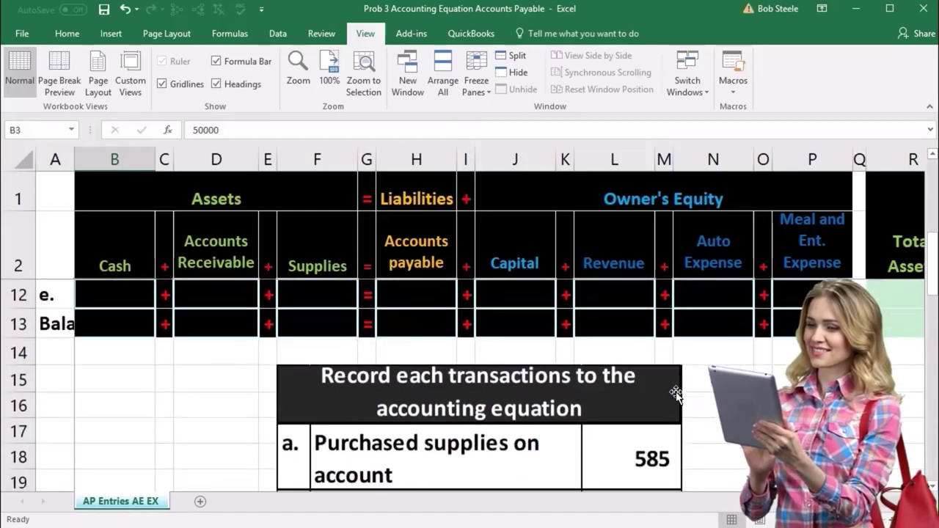
{"action": "scroll", "coordinate": [675, 395], "scroll_direction": "down", "scroll_amount": 1}
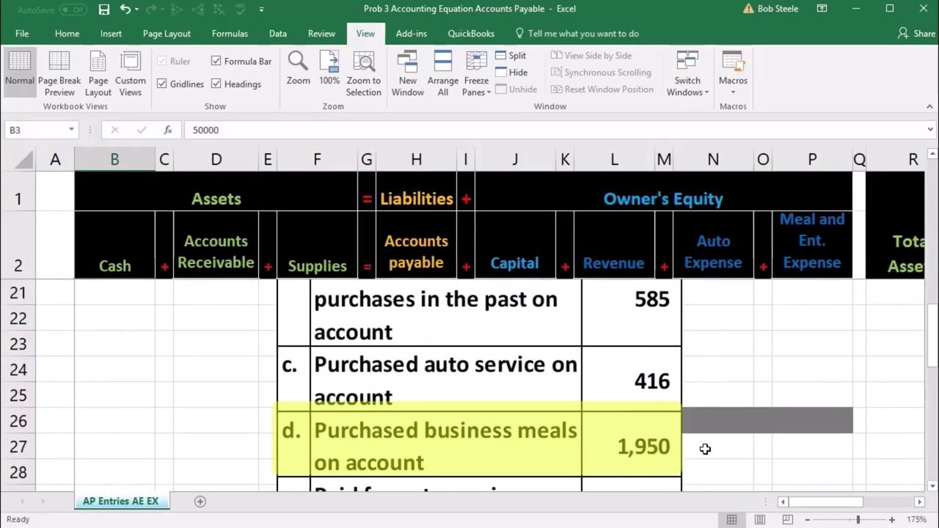
{"action": "scroll", "coordinate": [706, 443], "scroll_direction": "up", "scroll_amount": 5}
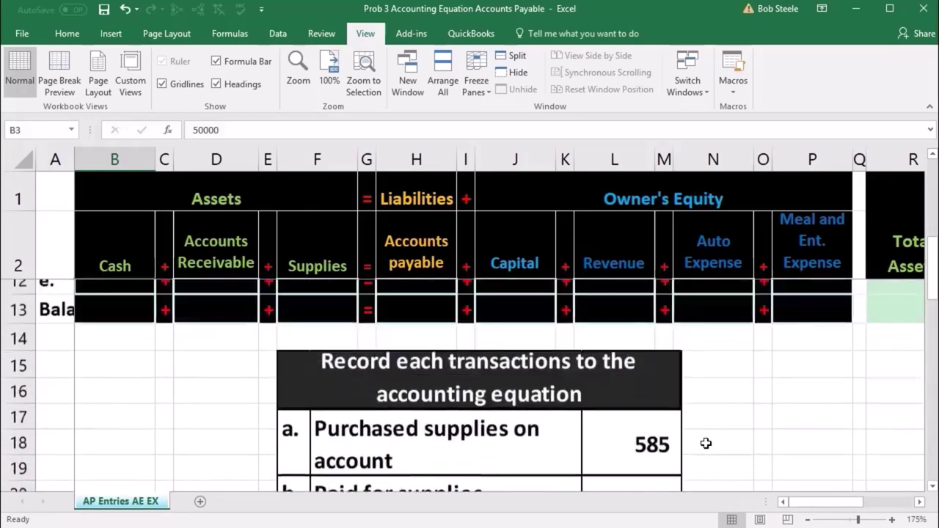
{"action": "left_click", "coordinate": [793, 321]}
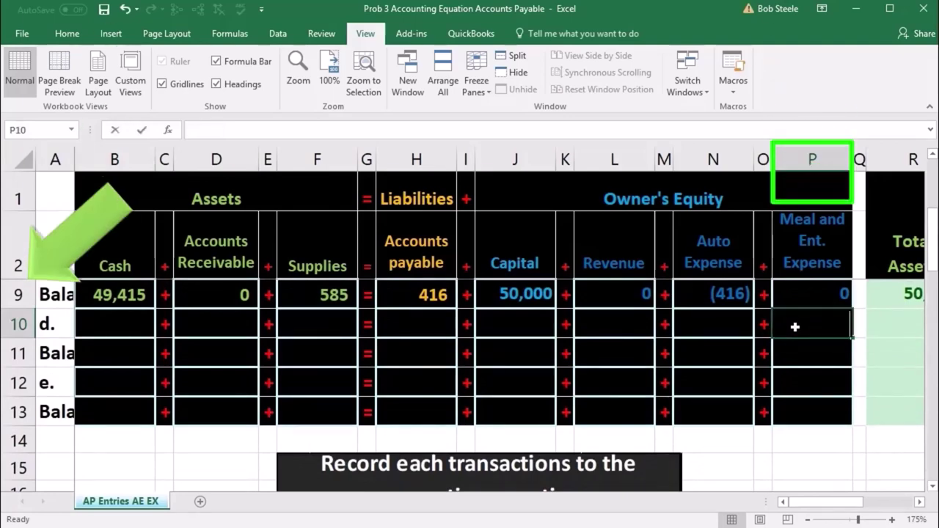
{"action": "type", "text": "195"}
{"action": "key", "text": "BackSpace"}
{"action": "key", "text": "BackSpace"}
{"action": "key", "text": "BackSpace"}
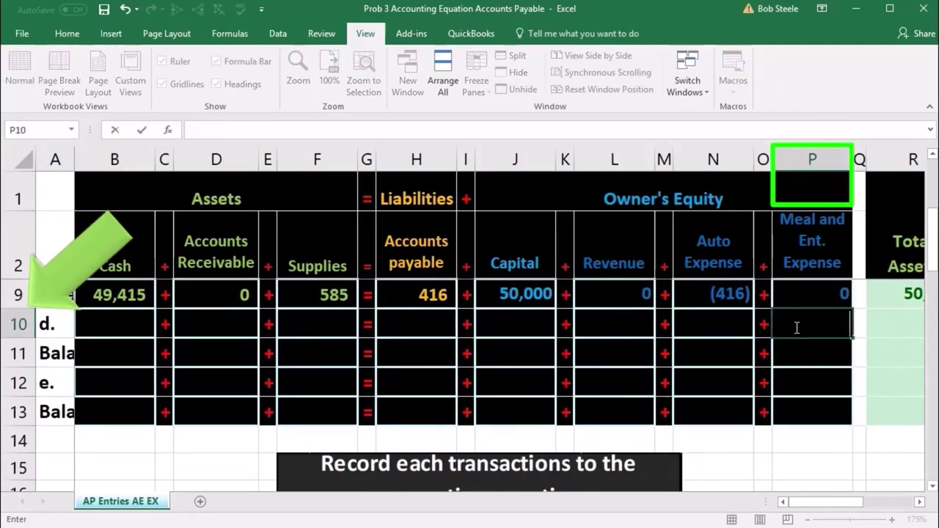
{"action": "type", "text": "-1950"}
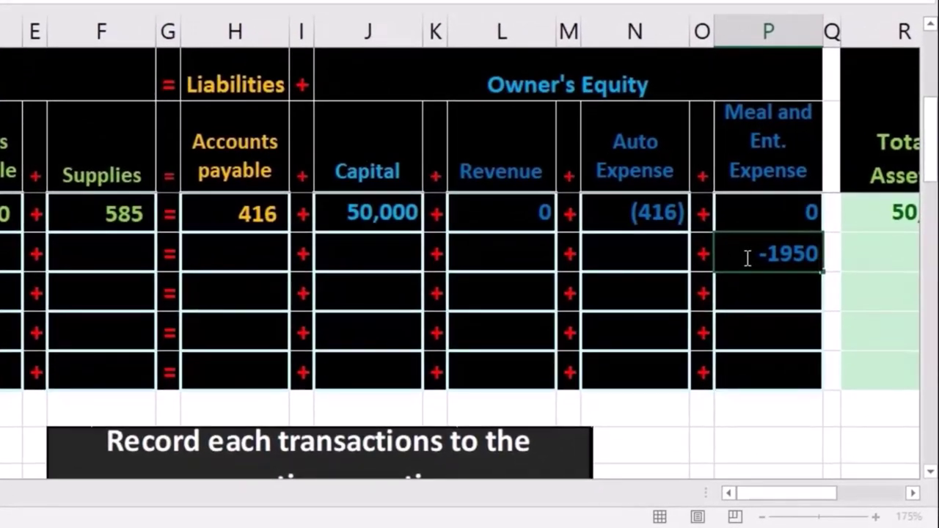
{"action": "key", "text": "Return"}
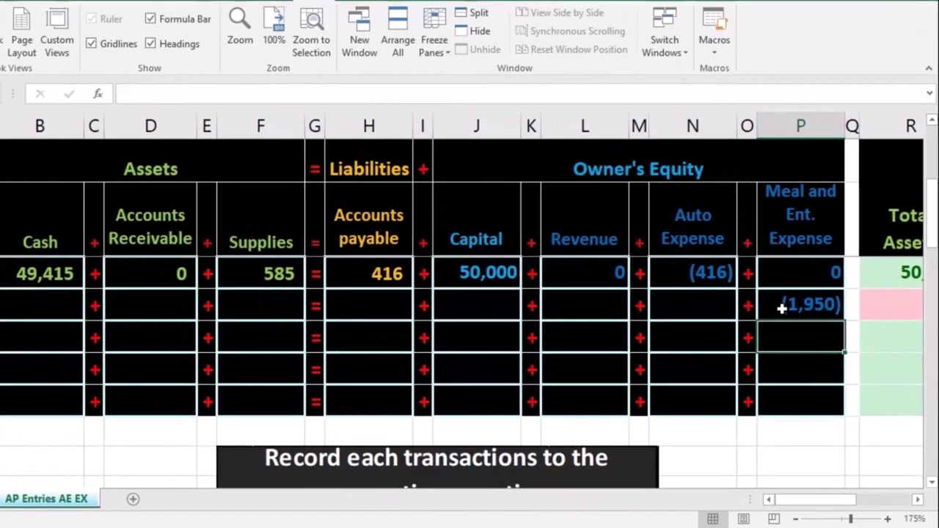
Step: Record the matching increase of 1950 under Accounts Payable in H10 for transaction d
{"action": "key", "text": "Left"}
{"action": "key", "text": "Left"}
{"action": "key", "text": "Left"}
{"action": "key", "text": "Left"}
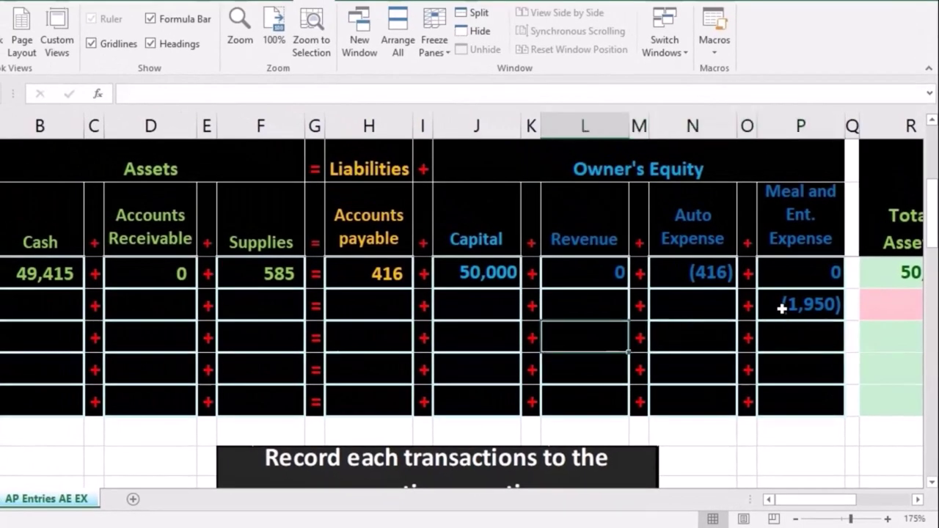
{"action": "key", "text": "Left"}
{"action": "key", "text": "Left"}
{"action": "key", "text": "Left"}
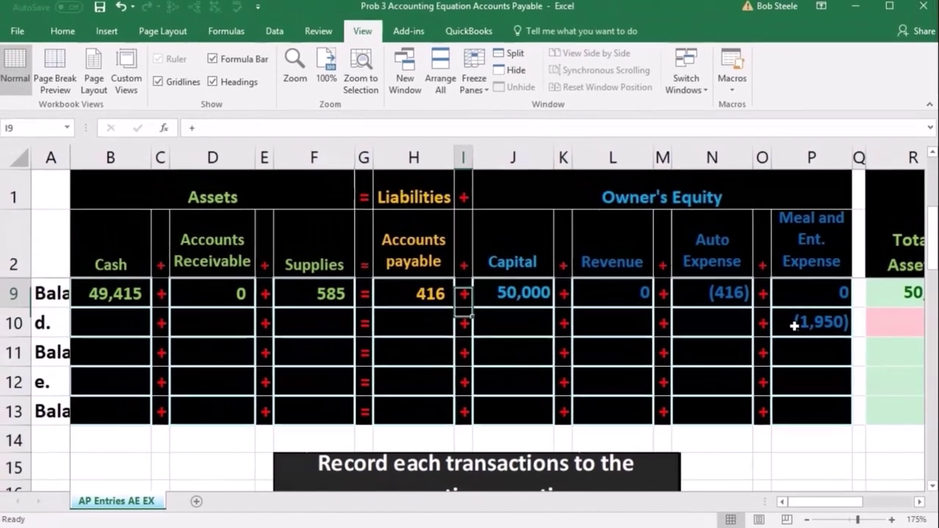
{"action": "key", "text": "Left"}
{"action": "key", "text": "Up"}
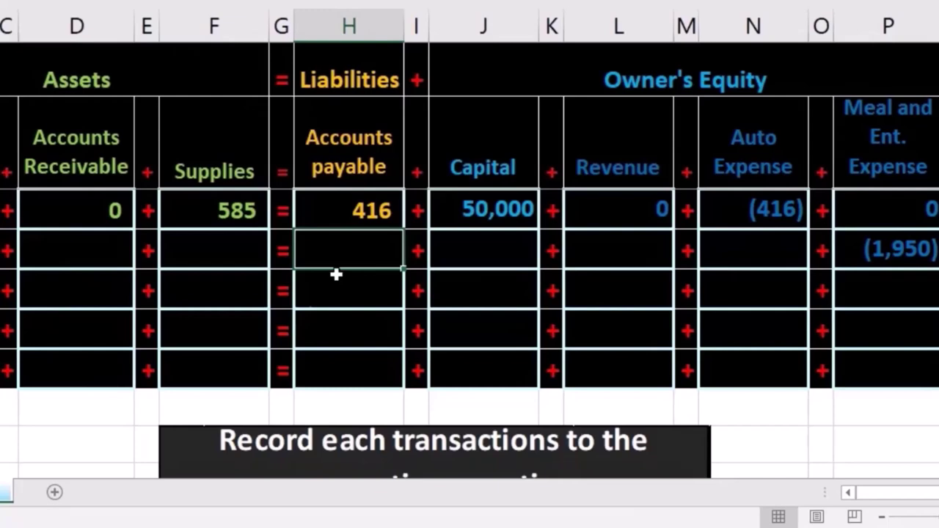
{"action": "type", "text": "1950"}
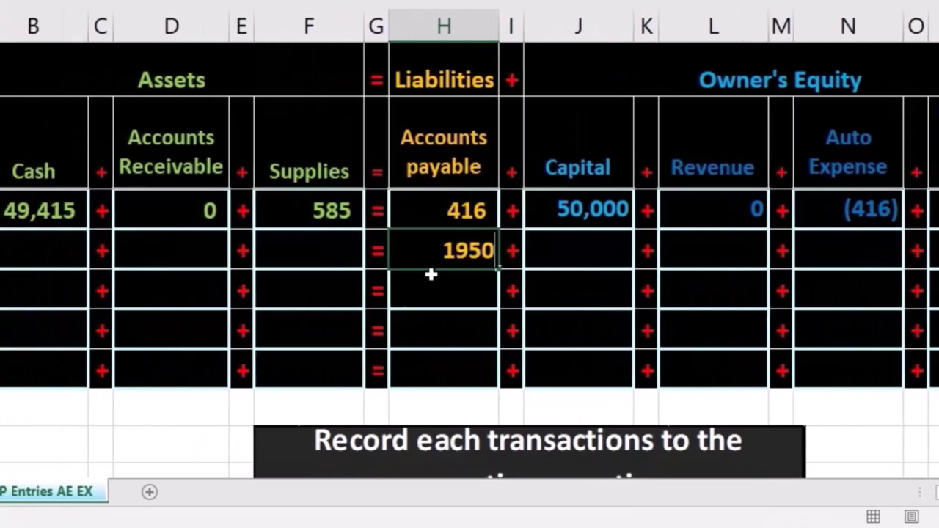
{"action": "key", "text": "Return"}
{"action": "left_click", "coordinate": [559, 252]}
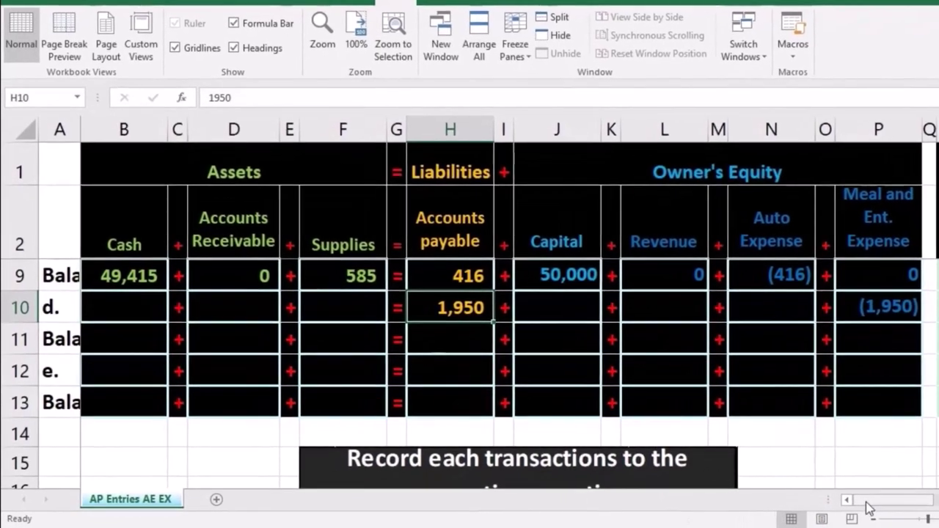
Step: Enter 0 for Cash, Accounts Receivable and Supplies in B10, D10 and F10 of transaction d
{"action": "left_click_drag", "start_coordinate": [796, 503], "coordinate": [813, 505]}
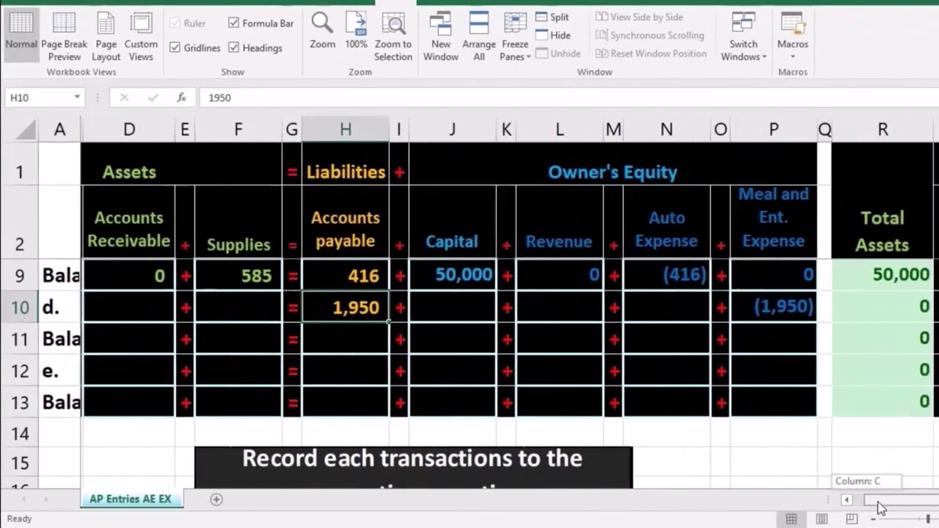
{"action": "left_click_drag", "start_coordinate": [881, 506], "coordinate": [860, 508]}
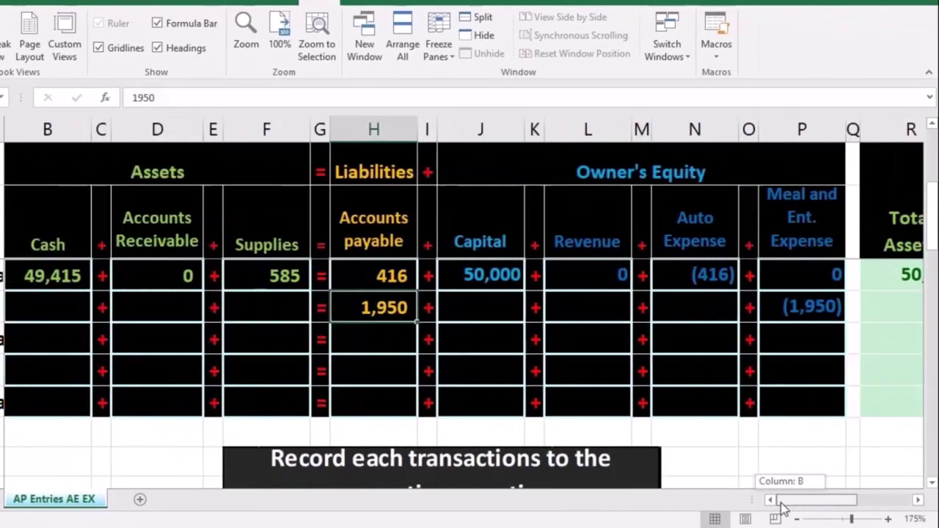
{"action": "left_click_drag", "start_coordinate": [782, 506], "coordinate": [783, 506]}
{"action": "left_click", "coordinate": [47, 313]}
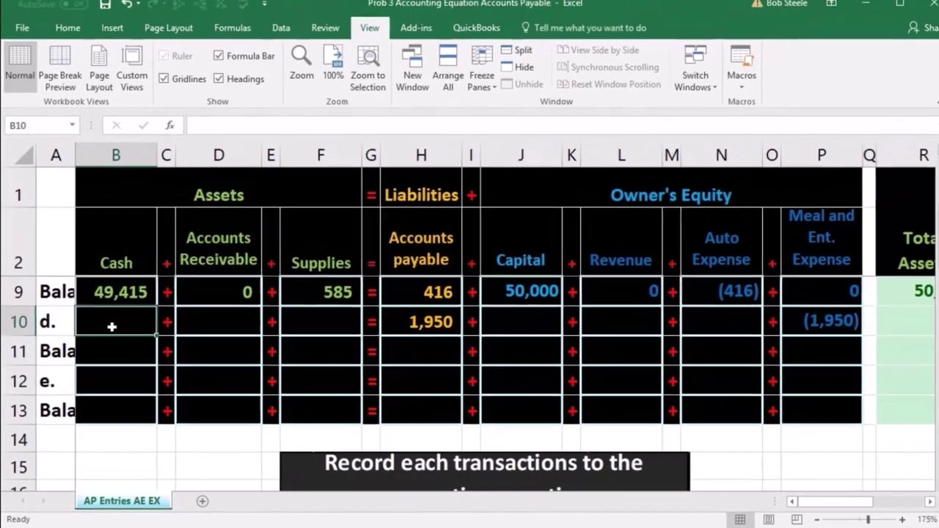
{"action": "type", "text": "0"}
{"action": "key", "text": "ctrl+Return"}
{"action": "key", "text": "Tab"}
{"action": "key", "text": "Tab"}
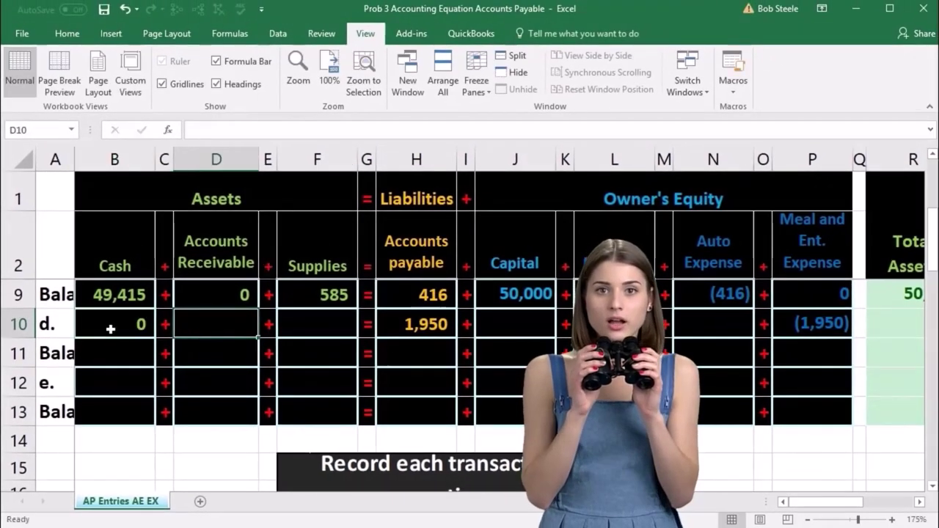
{"action": "type", "text": "0"}
{"action": "key", "text": "Tab"}
{"action": "key", "text": "Tab"}
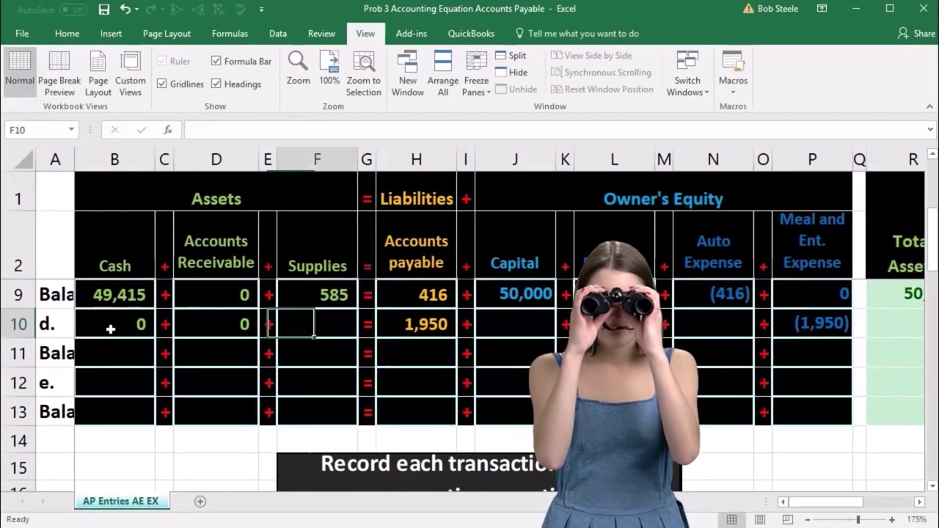
{"action": "type", "text": "0"}
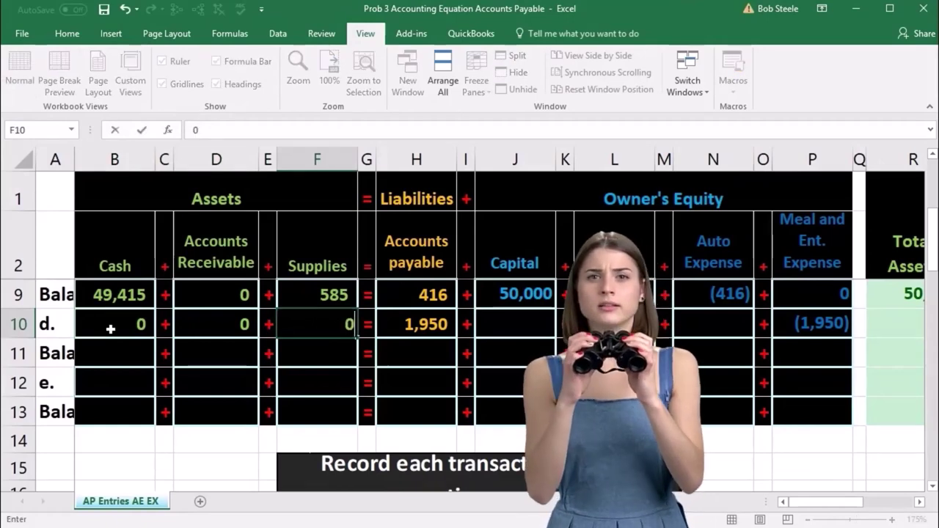
{"action": "key", "text": "Tab"}
Step: Enter 0 for Capital, Revenue and Auto Expense in J10, L10 and N10 to complete transaction d
{"action": "key", "text": "Tab"}
{"action": "key", "text": "Tab"}
{"action": "key", "text": "Tab"}
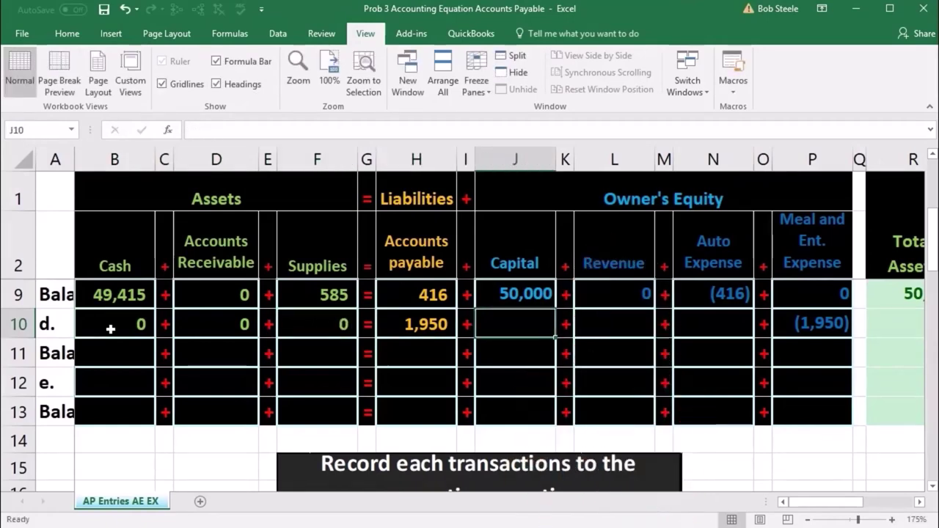
{"action": "type", "text": "0"}
{"action": "key", "text": "Tab"}
{"action": "key", "text": "Tab"}
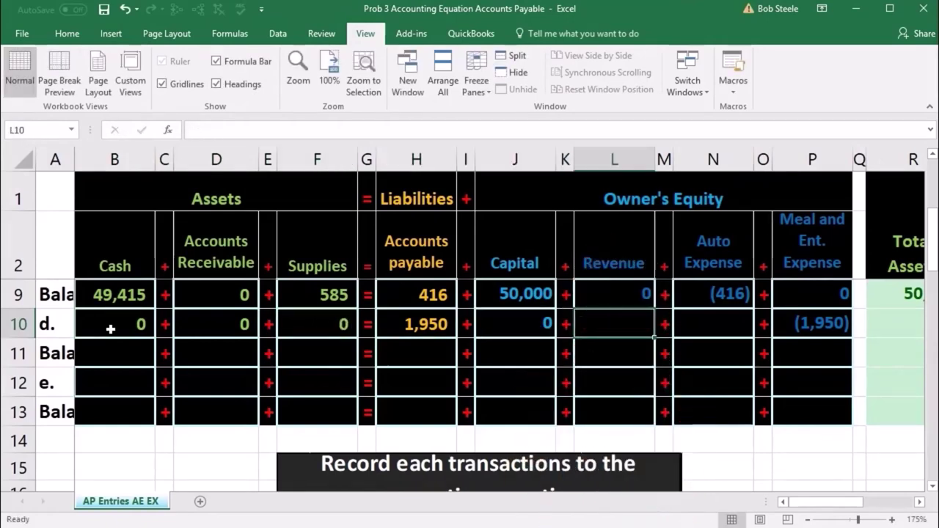
{"action": "type", "text": "0"}
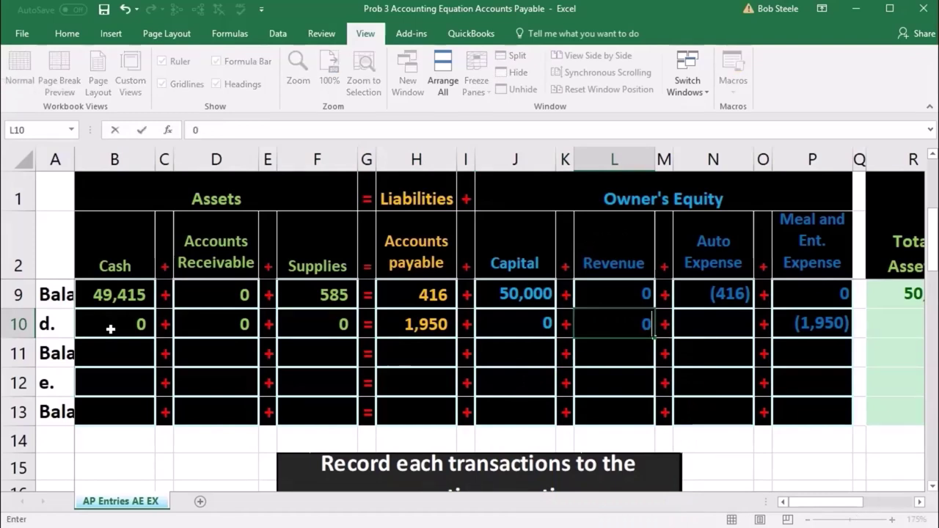
{"action": "key", "text": "Tab"}
{"action": "key", "text": "Tab"}
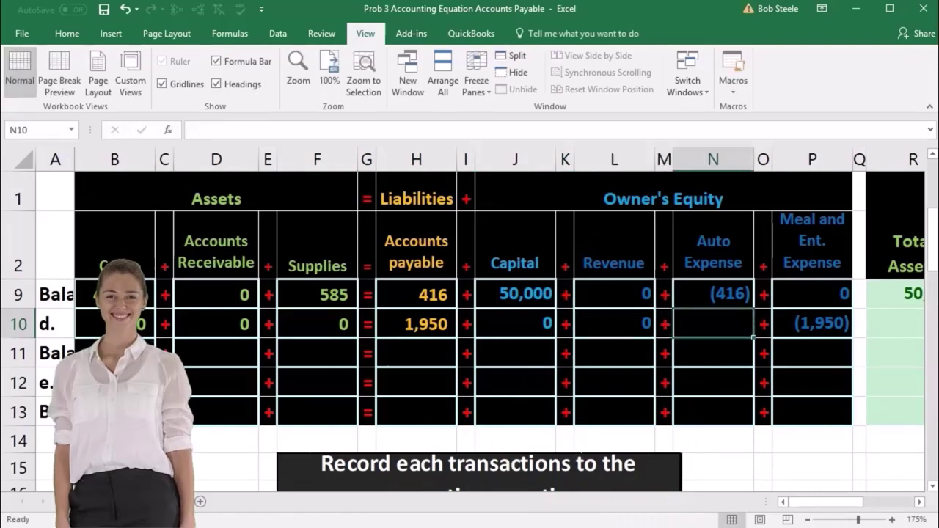
{"action": "type", "text": "0"}
{"action": "key", "text": "Return"}
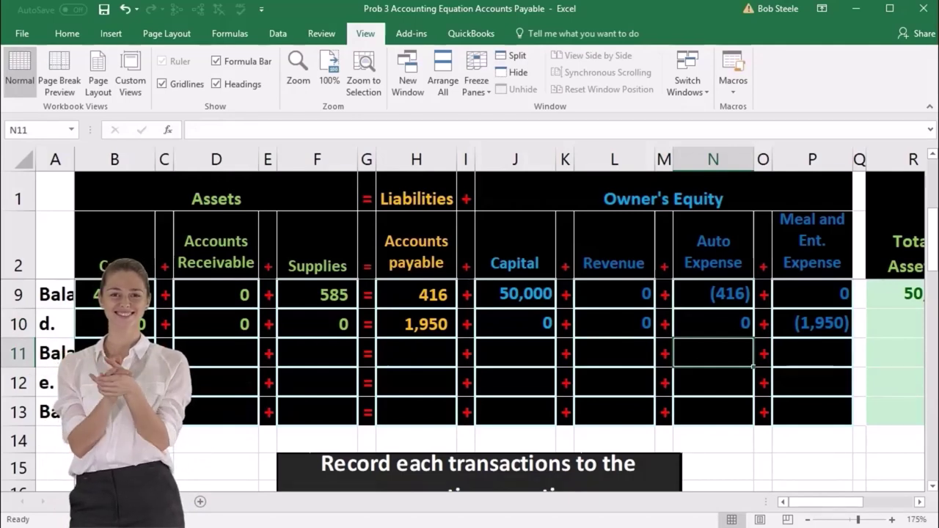
Step: Select B9:P11 to review the prior balances, the transaction d amounts and the empty balance row
{"action": "left_click_drag", "start_coordinate": [114, 293], "coordinate": [786, 314]}
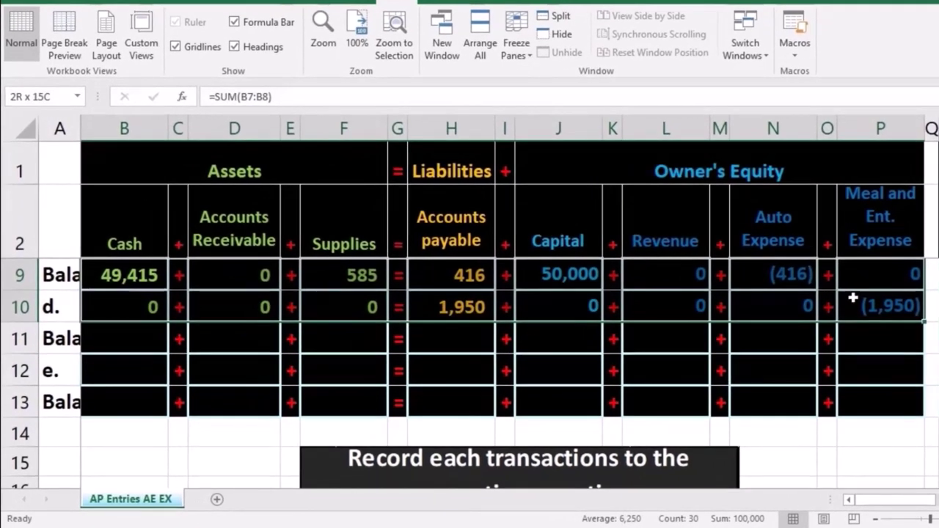
{"action": "left_click_drag", "start_coordinate": [854, 297], "coordinate": [853, 327]}
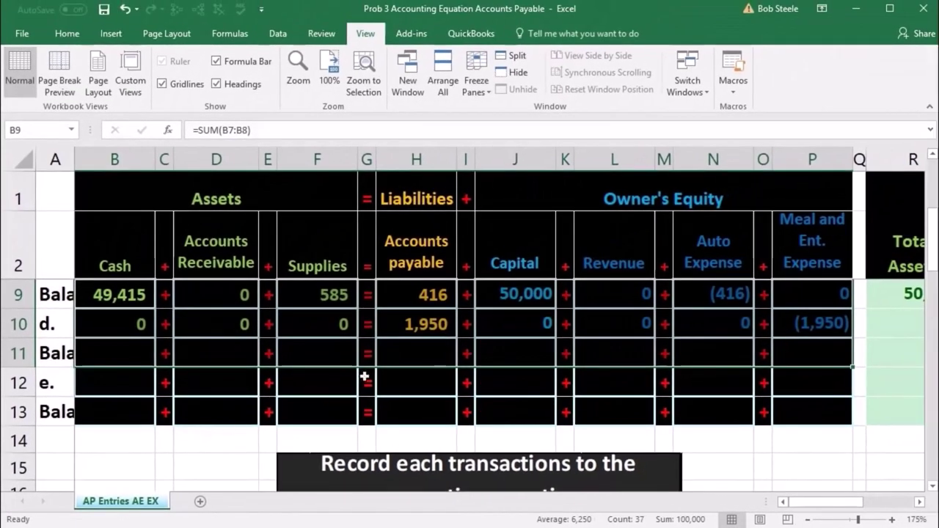
Step: Compute the Accounts Payable balance after transaction d in H11 as the SUM of H9:H10
{"action": "left_click", "coordinate": [394, 371]}
{"action": "left_click", "coordinate": [413, 351]}
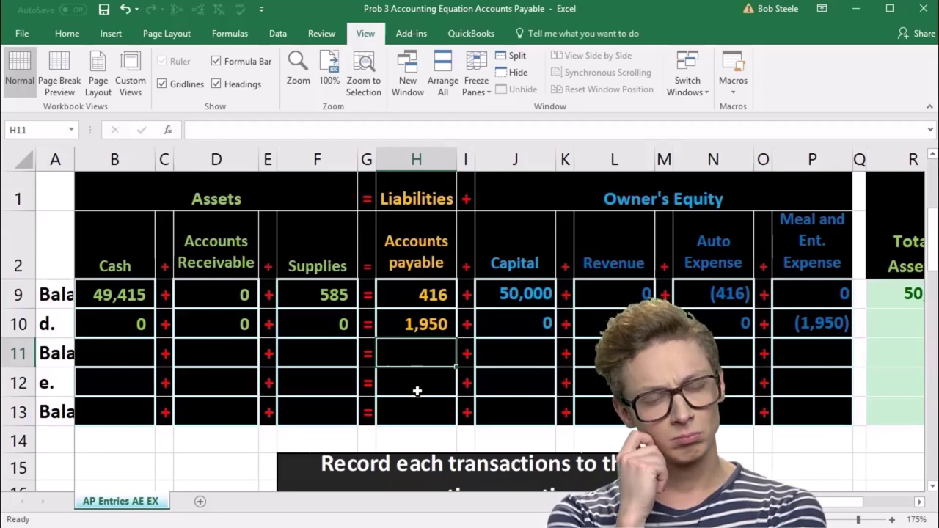
{"action": "type", "text": "=sum"}
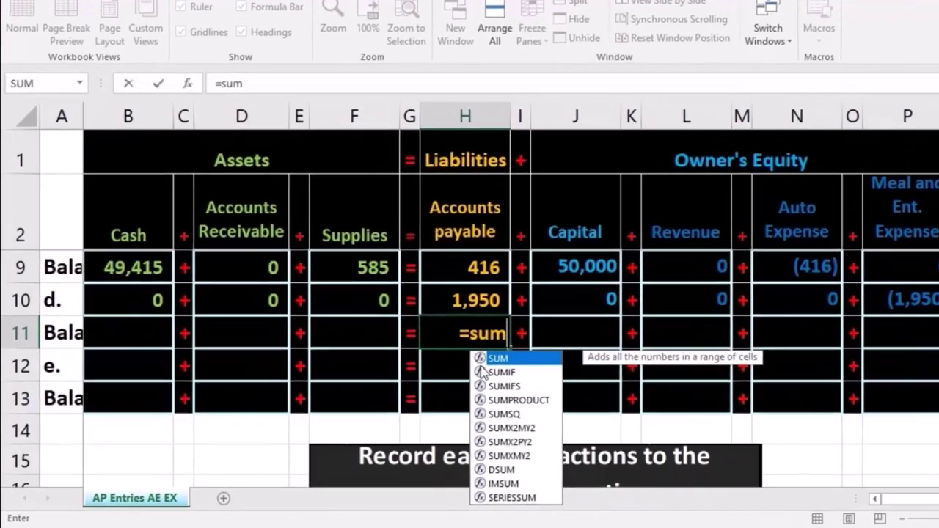
{"action": "key", "text": "Tab"}
{"action": "left_click", "coordinate": [543, 222]}
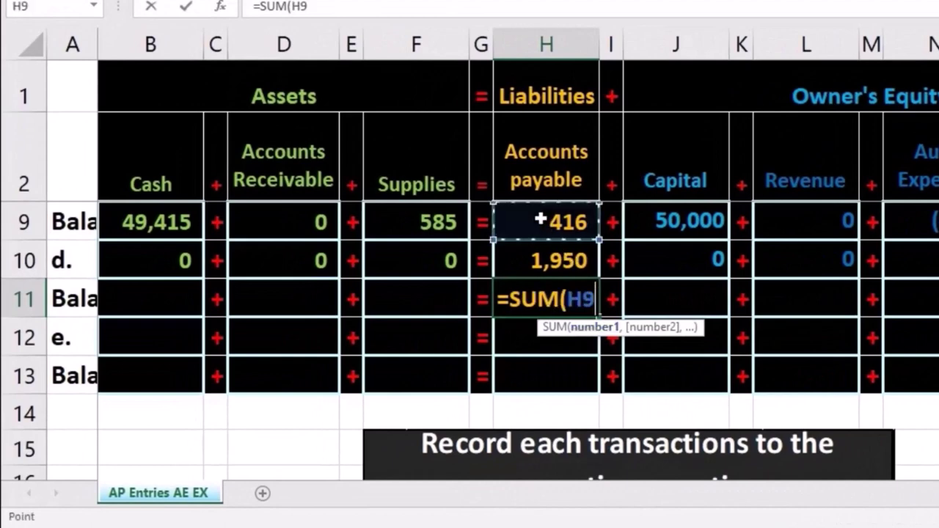
{"action": "left_click_drag", "start_coordinate": [541, 253], "coordinate": [542, 253]}
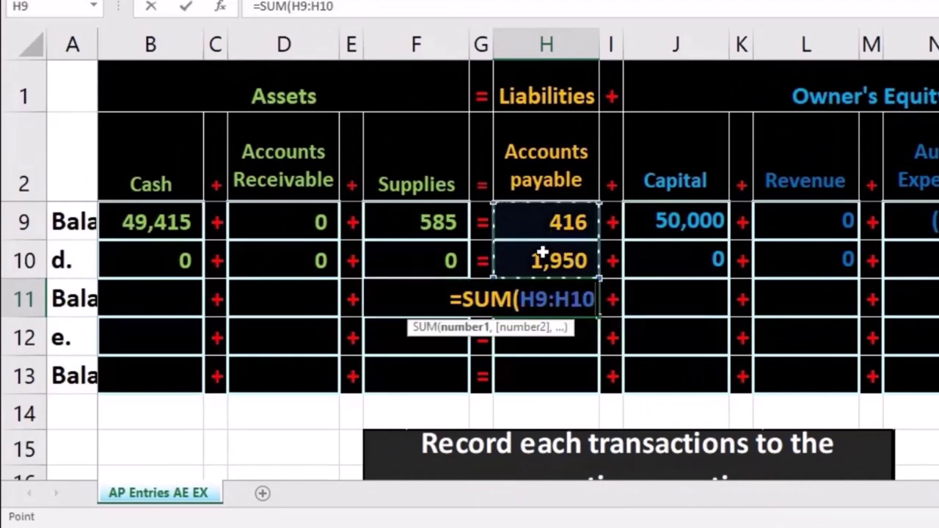
{"action": "key", "text": "Return"}
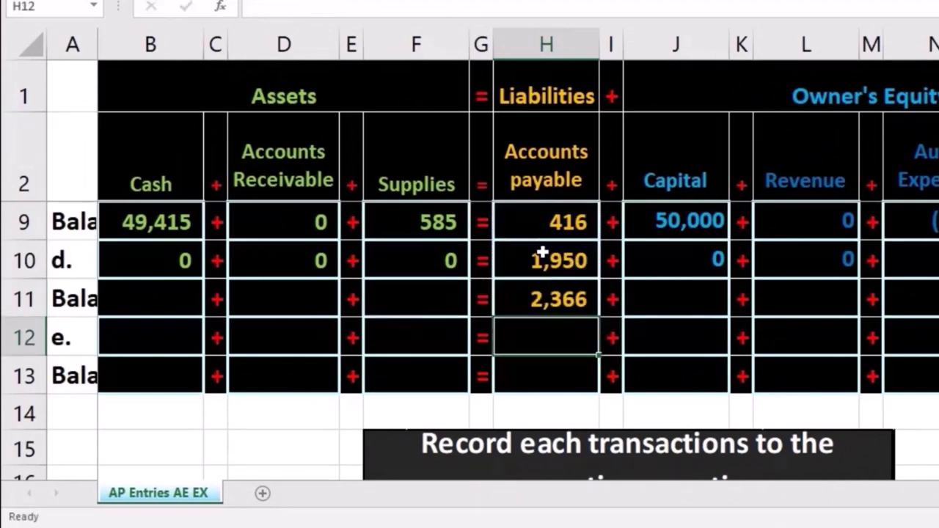
Step: Compute the Meal and Ent. Expense balance in P11 as the SUM of P9:P10
{"action": "left_click", "coordinate": [762, 297]}
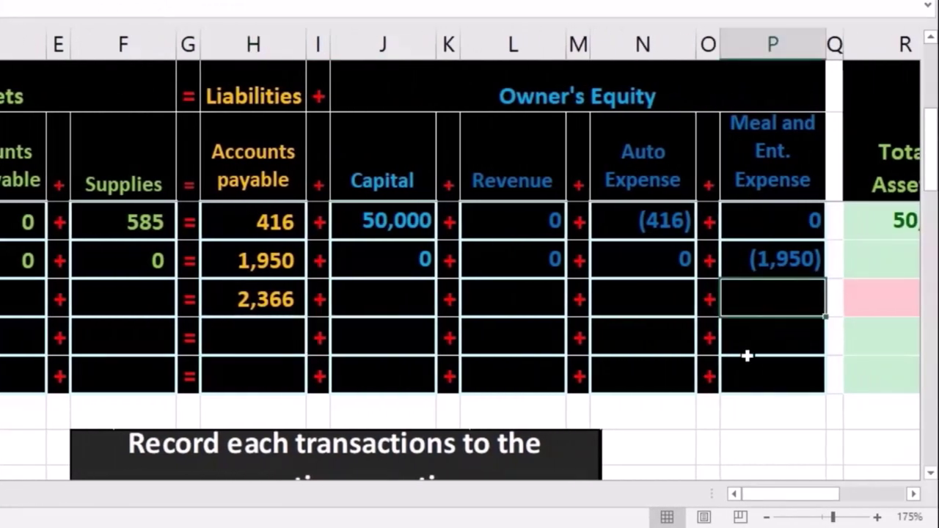
{"action": "type", "text": "=sum"}
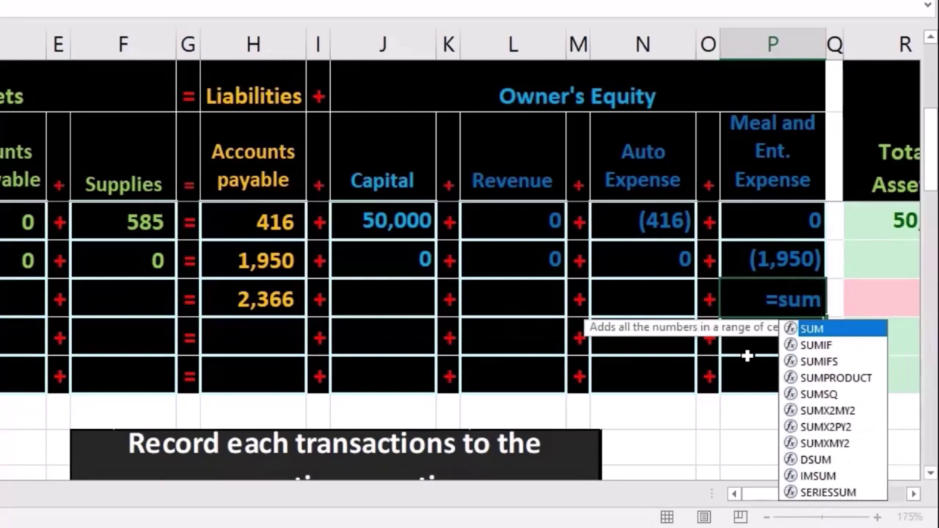
{"action": "double_click", "coordinate": [812, 330]}
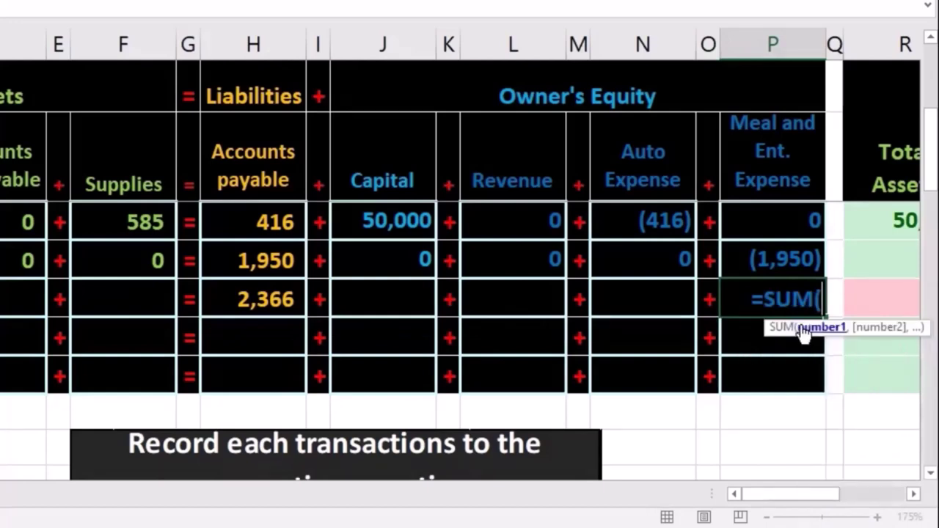
{"action": "left_click", "coordinate": [786, 224]}
{"action": "left_click_drag", "start_coordinate": [786, 224], "coordinate": [782, 252]}
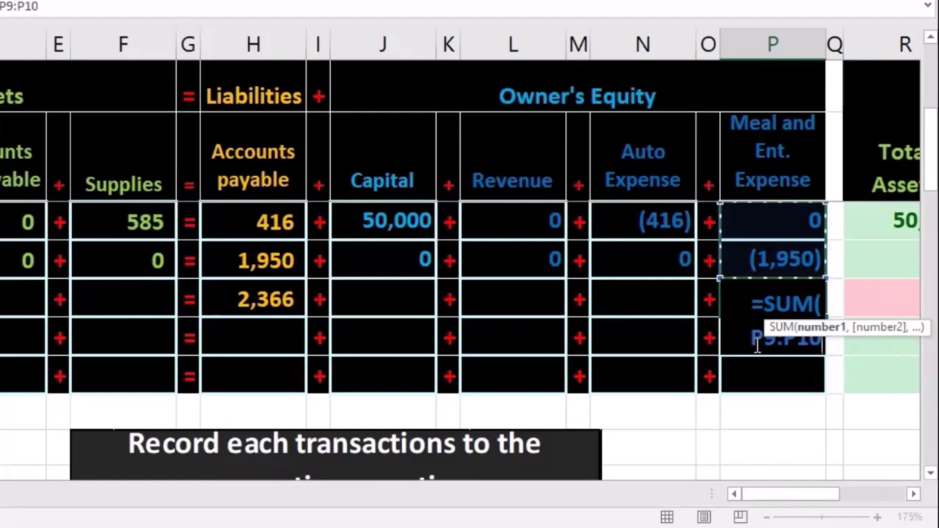
{"action": "key", "text": "Return"}
Step: Compute the Cash balance after transaction d in B11 as the SUM of B9:B10
{"action": "mouse_move", "coordinate": [793, 494]}
{"action": "left_mouse_down"}
{"action": "mouse_move", "coordinate": [759, 492]}
{"action": "mouse_move", "coordinate": [803, 495]}
{"action": "left_mouse_up"}
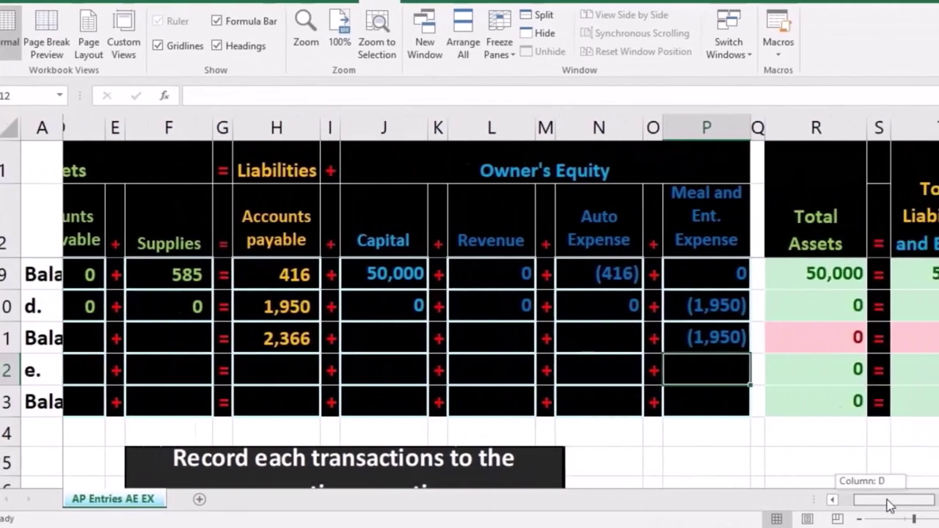
{"action": "left_click_drag", "start_coordinate": [889, 504], "coordinate": [891, 505]}
{"action": "left_click_drag", "start_coordinate": [828, 505], "coordinate": [656, 499]}
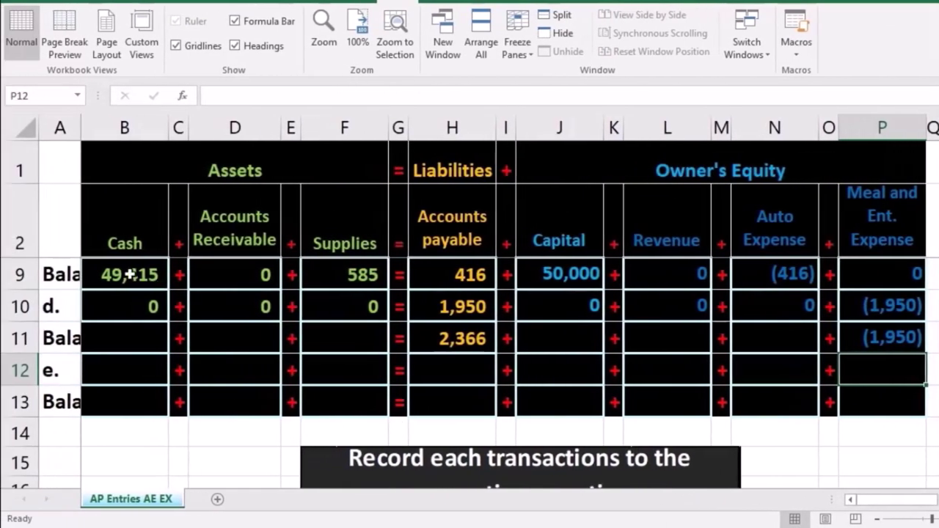
{"action": "left_click_drag", "start_coordinate": [129, 274], "coordinate": [329, 276]}
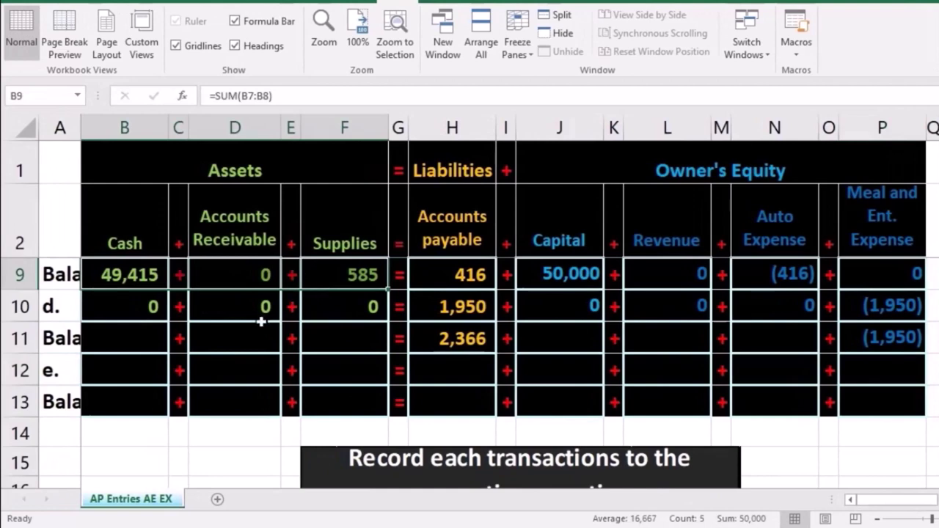
{"action": "left_click", "coordinate": [137, 338]}
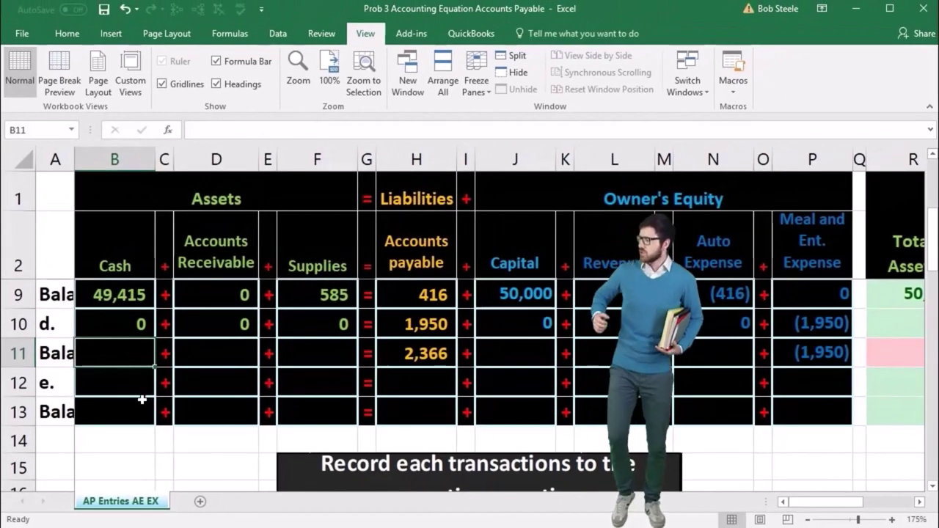
{"action": "type", "text": "=sum"}
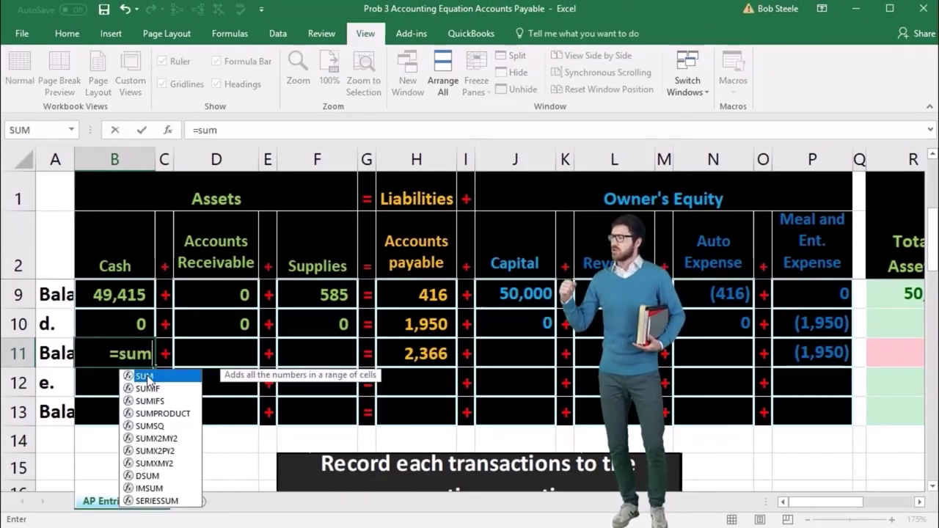
{"action": "double_click", "coordinate": [145, 375]}
{"action": "left_click_drag", "start_coordinate": [125, 294], "coordinate": [126, 314]}
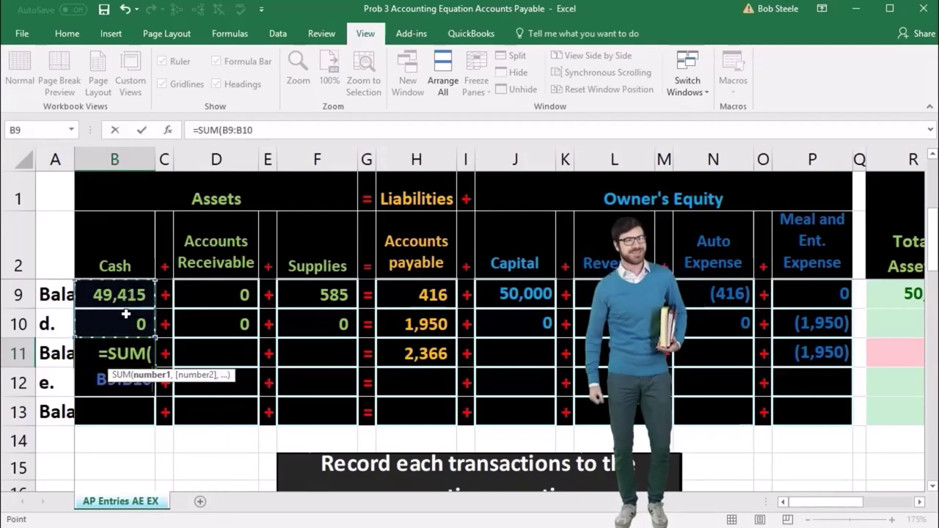
{"action": "key", "text": "Tab"}
Step: Compute the Supplies balance after transaction d in F11 as the SUM of F9:F10
{"action": "key", "text": "Tab"}
{"action": "key", "text": "Tab"}
{"action": "key", "text": "Tab"}
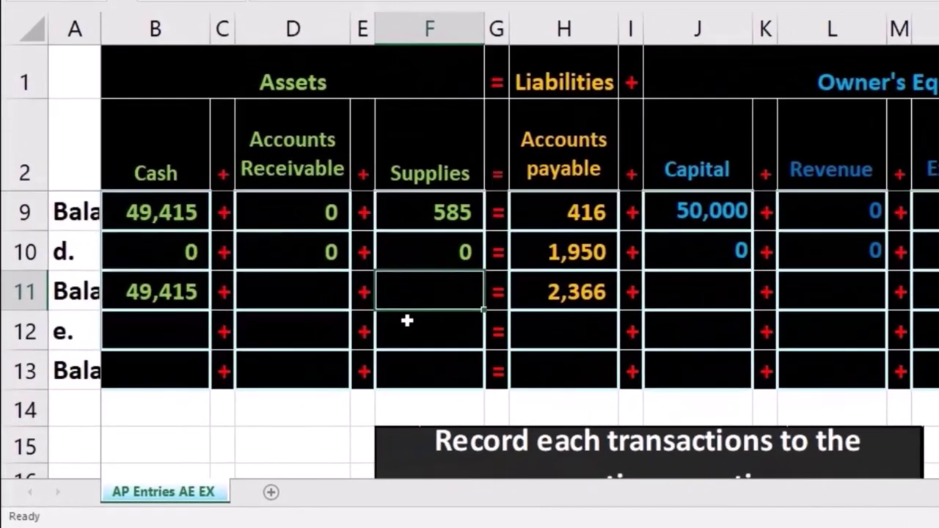
{"action": "type", "text": "=sum"}
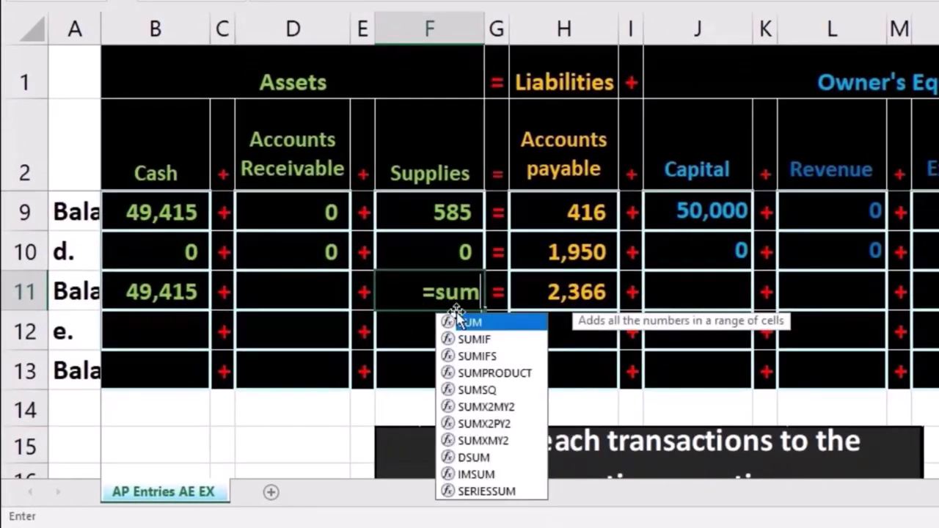
{"action": "double_click", "coordinate": [465, 328]}
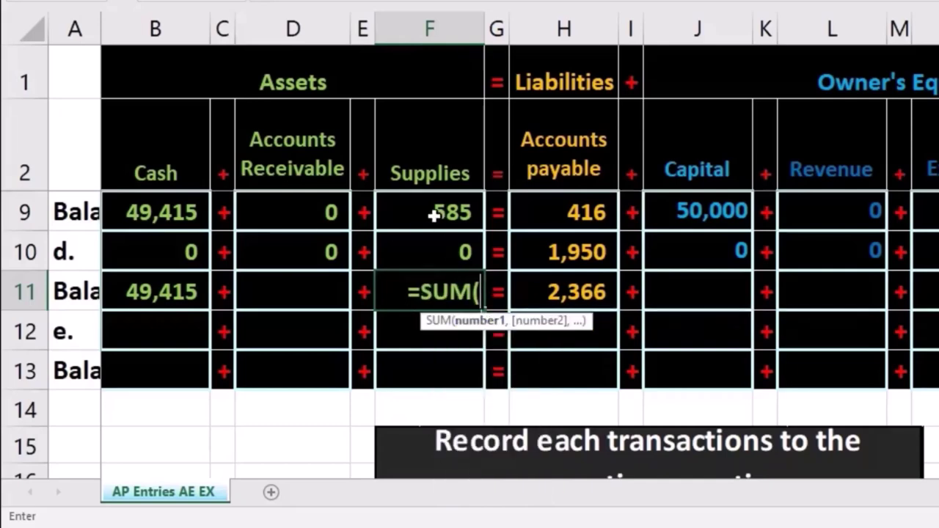
{"action": "left_click_drag", "start_coordinate": [433, 215], "coordinate": [430, 235]}
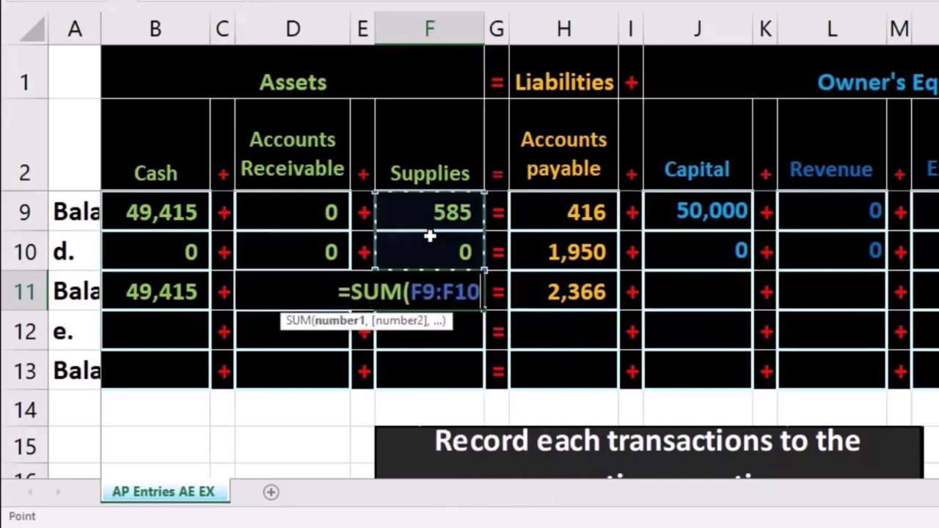
{"action": "key", "text": "Tab"}
Step: Compute the Capital balance after transaction d in J11 as the SUM of J9:J10
{"action": "key", "text": "Tab"}
{"action": "key", "text": "Tab"}
{"action": "key", "text": "Tab"}
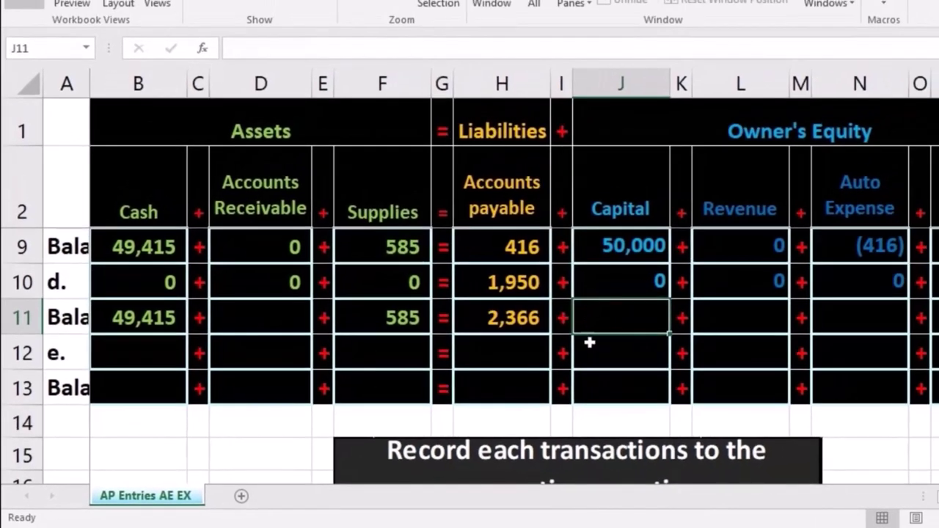
{"action": "type", "text": "=sum"}
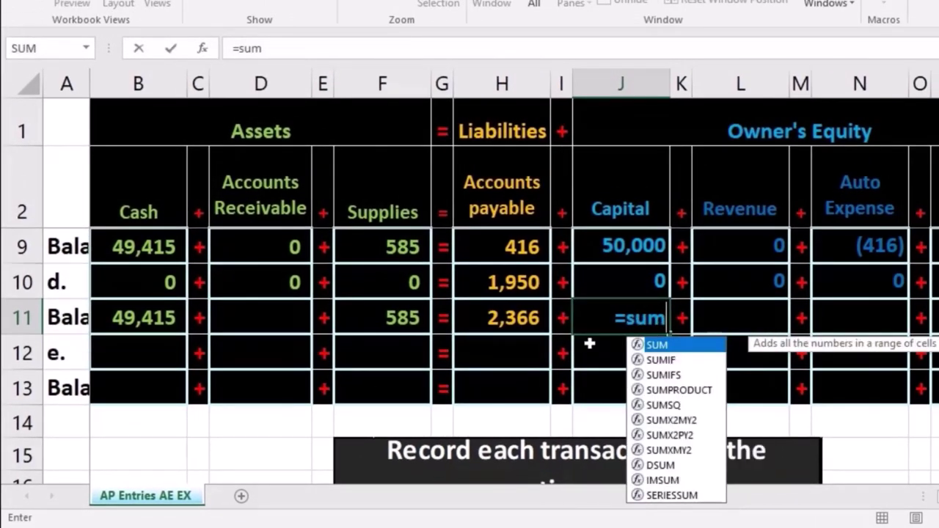
{"action": "double_click", "coordinate": [651, 345]}
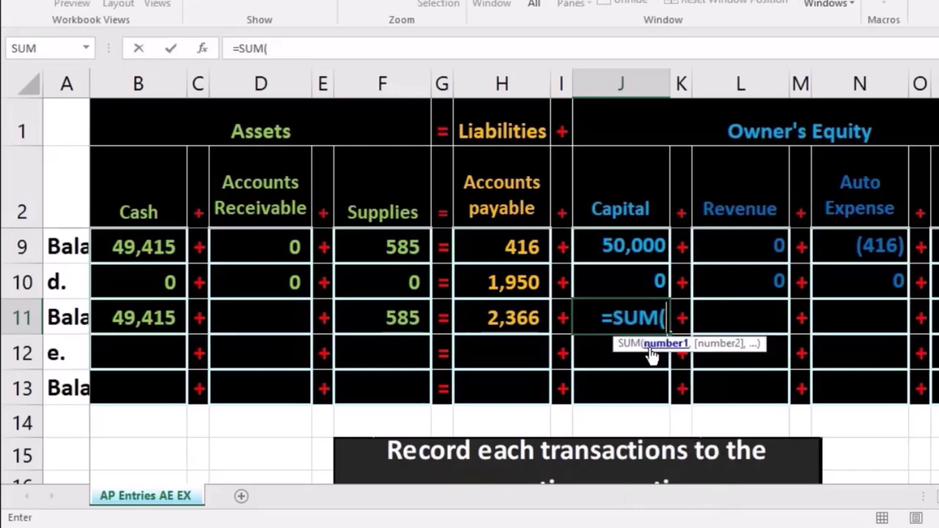
{"action": "left_click", "coordinate": [621, 249]}
{"action": "left_click_drag", "start_coordinate": [621, 248], "coordinate": [621, 266]}
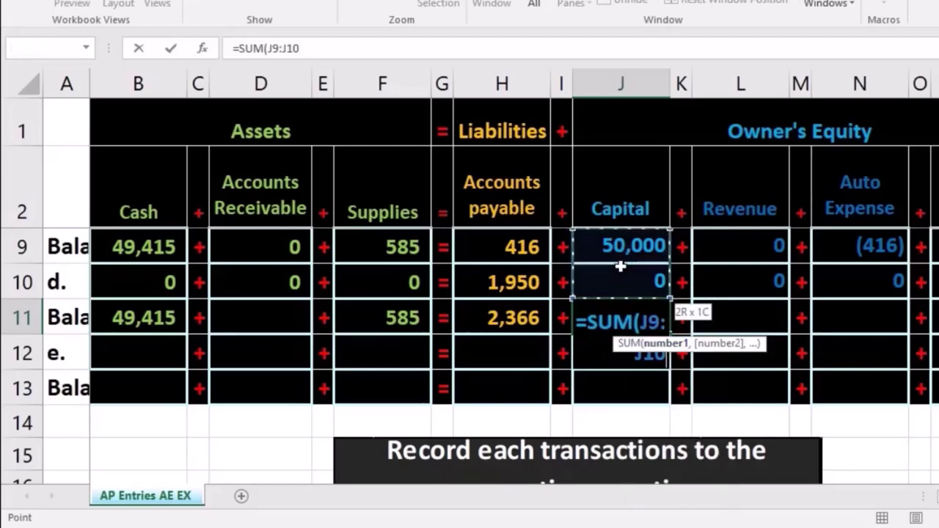
{"action": "key", "text": "Tab"}
Step: Compute the Auto Expense balance after transaction d in N11 as the SUM of N9:N10
{"action": "key", "text": "Tab"}
{"action": "key", "text": "Tab"}
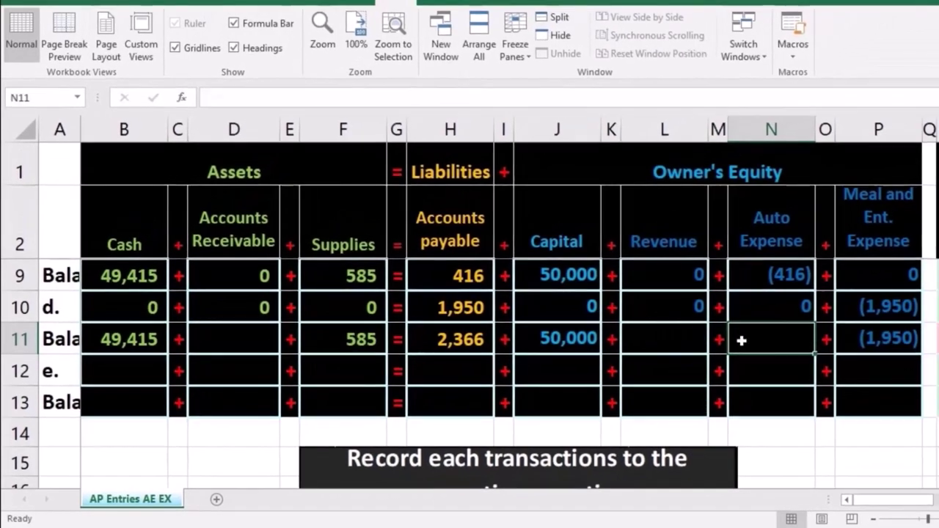
{"action": "type", "text": "=sum"}
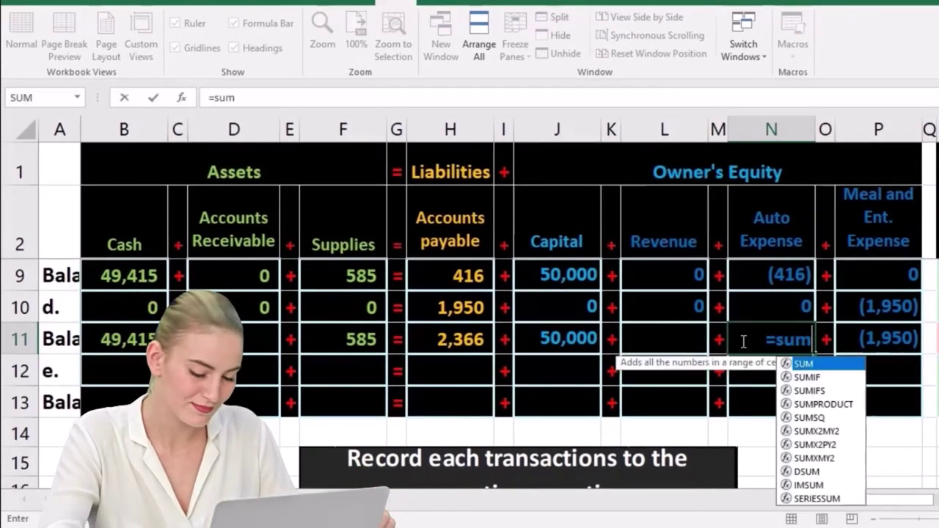
{"action": "double_click", "coordinate": [807, 363]}
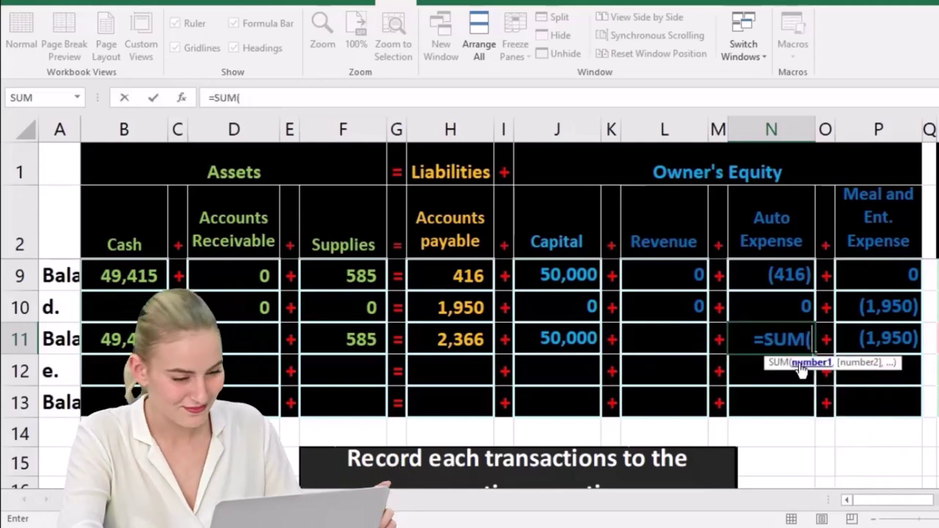
{"action": "left_click_drag", "start_coordinate": [761, 290], "coordinate": [760, 301]}
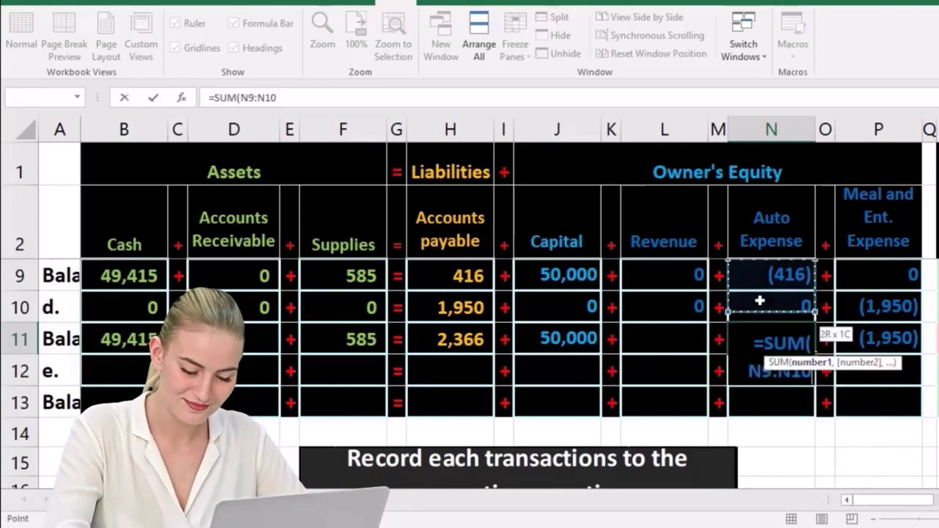
{"action": "key", "text": "Return"}
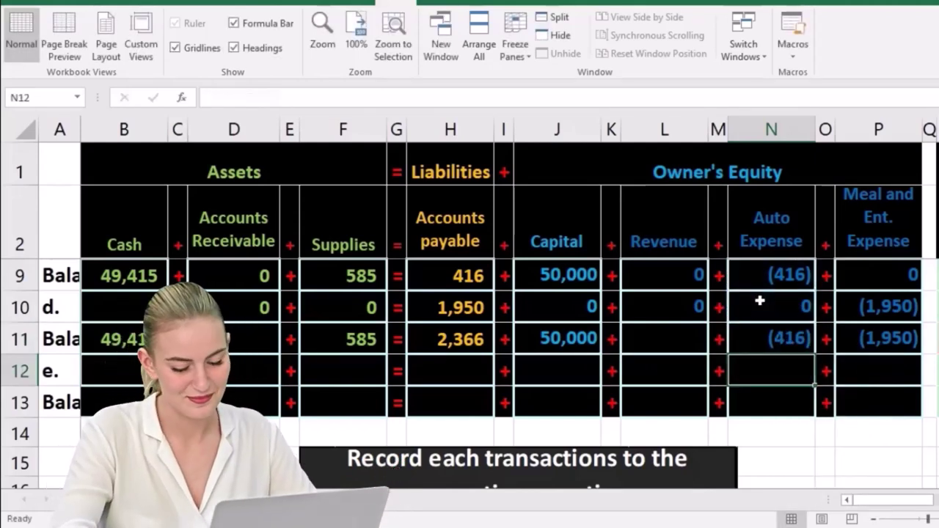
Step: Fill in the missing Accounts Receivable balance in D11 as the SUM of D9:D10
{"action": "key", "text": "Left"}
{"action": "key", "text": "Left"}
{"action": "key", "text": "Left"}
{"action": "key", "text": "Left"}
{"action": "key", "text": "Left"}
{"action": "key", "text": "Left"}
{"action": "key", "text": "Left"}
{"action": "key", "text": "Left"}
{"action": "key", "text": "Left"}
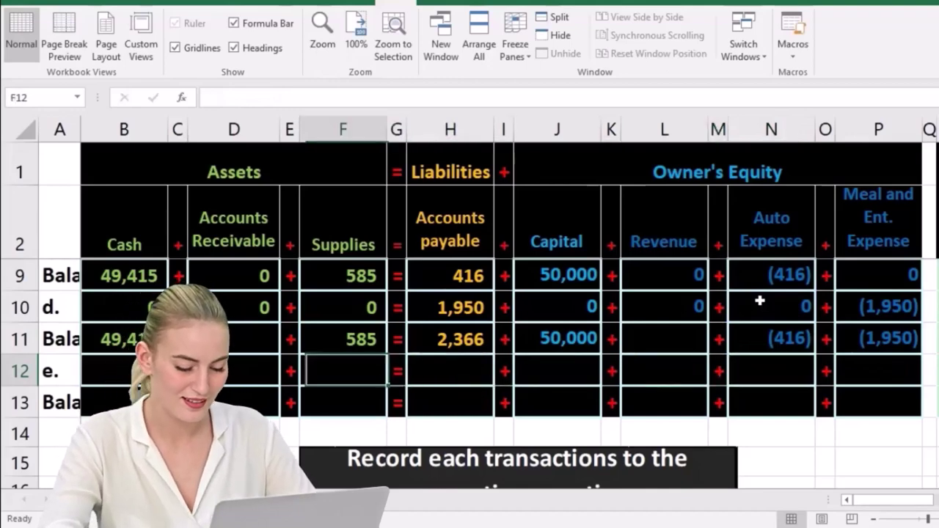
{"action": "key", "text": "Up"}
{"action": "key", "text": "Left"}
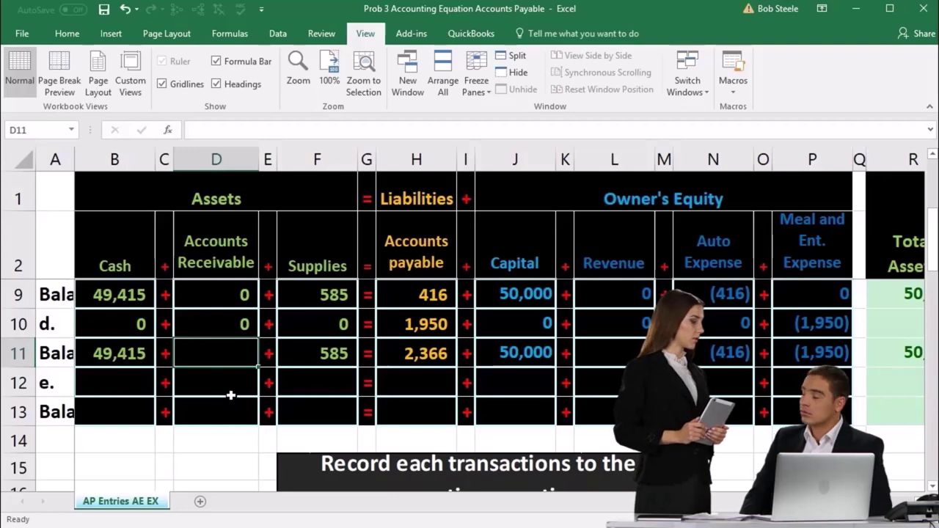
{"action": "type", "text": "=su"}
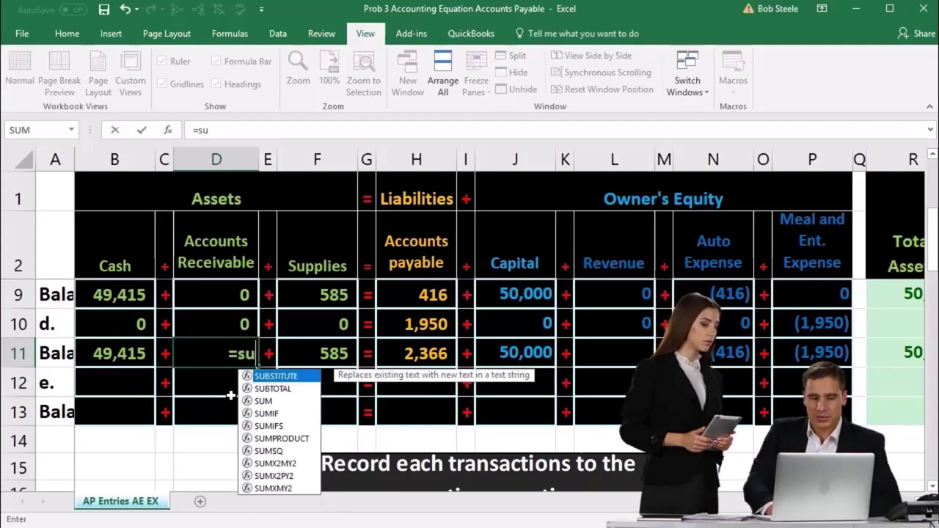
{"action": "type", "text": "m("}
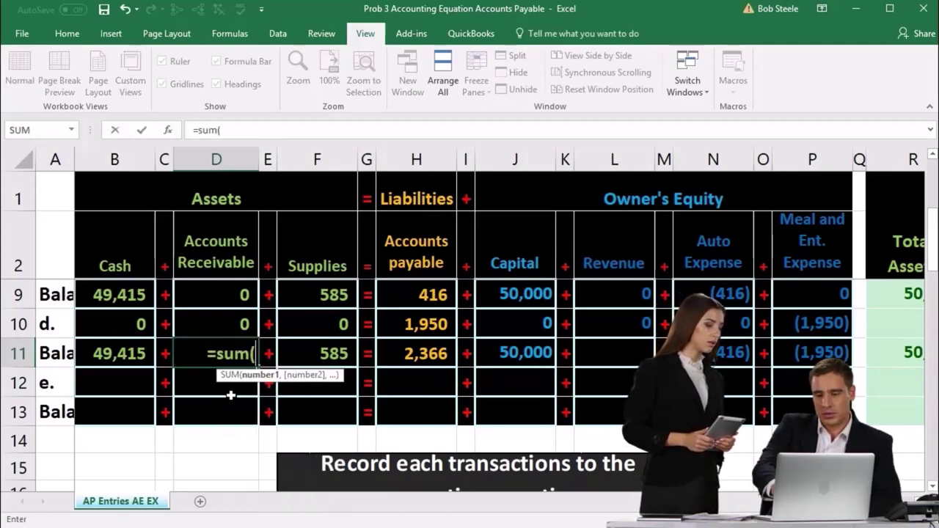
{"action": "key", "text": "Up"}
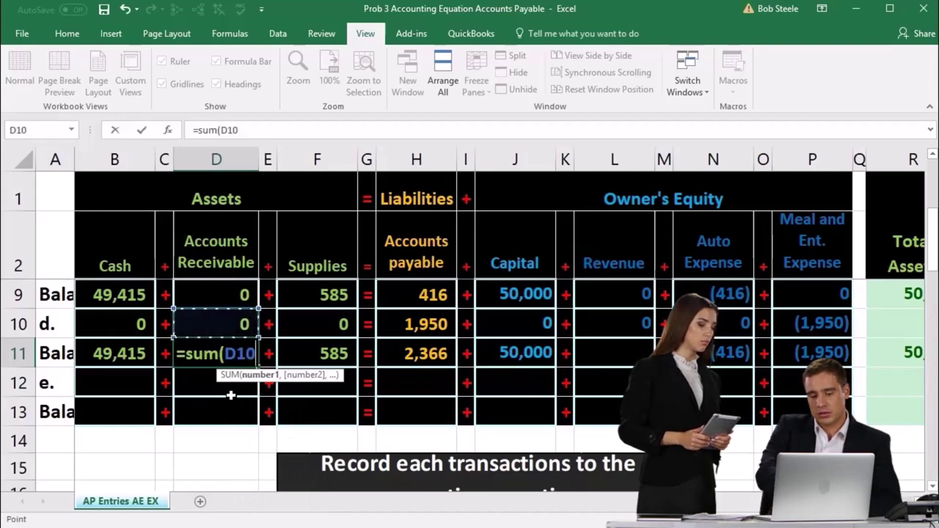
{"action": "key", "text": "shift+Up"}
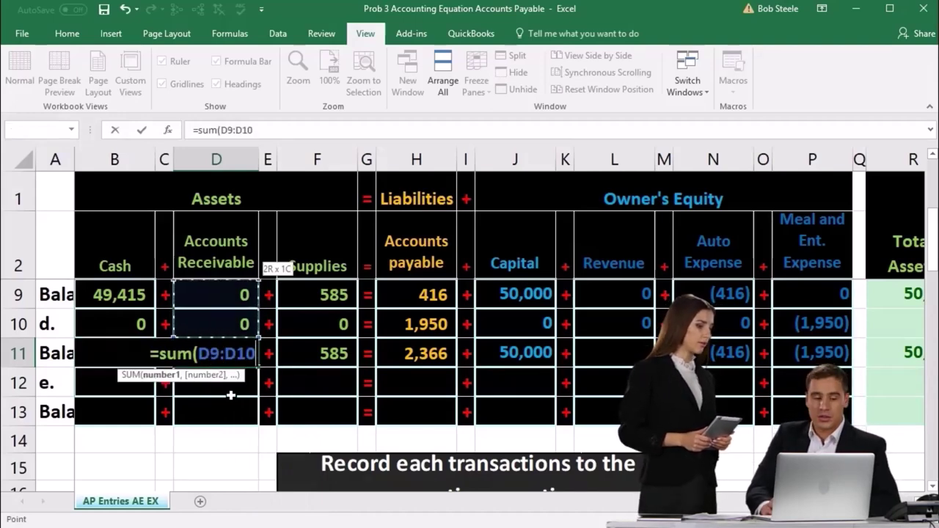
{"action": "key", "text": "Tab"}
{"action": "key", "text": "Tab"}
{"action": "key", "text": "Tab"}
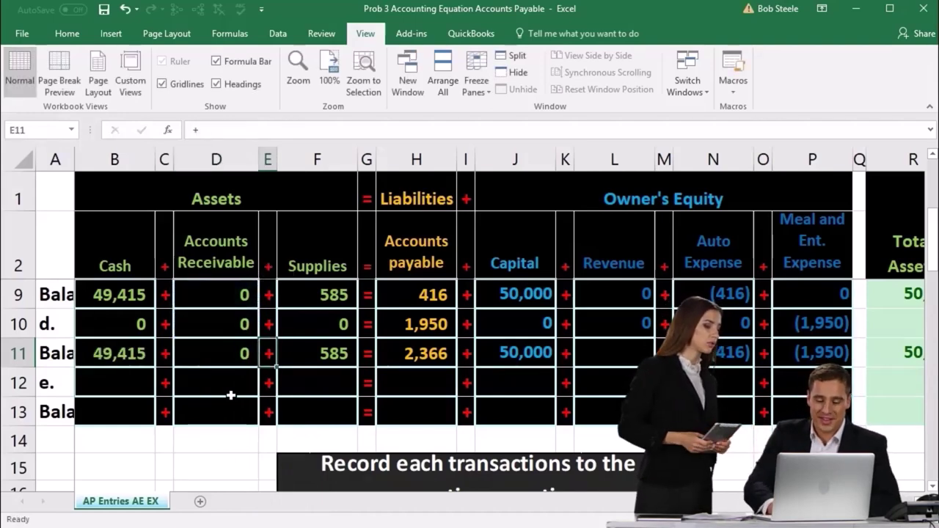
Step: Compute the Revenue balance after transaction d in L11 as the SUM of L9:L10
{"action": "key", "text": "Tab"}
{"action": "key", "text": "Tab"}
{"action": "key", "text": "Tab"}
{"action": "key", "text": "Tab"}
{"action": "key", "text": "Tab"}
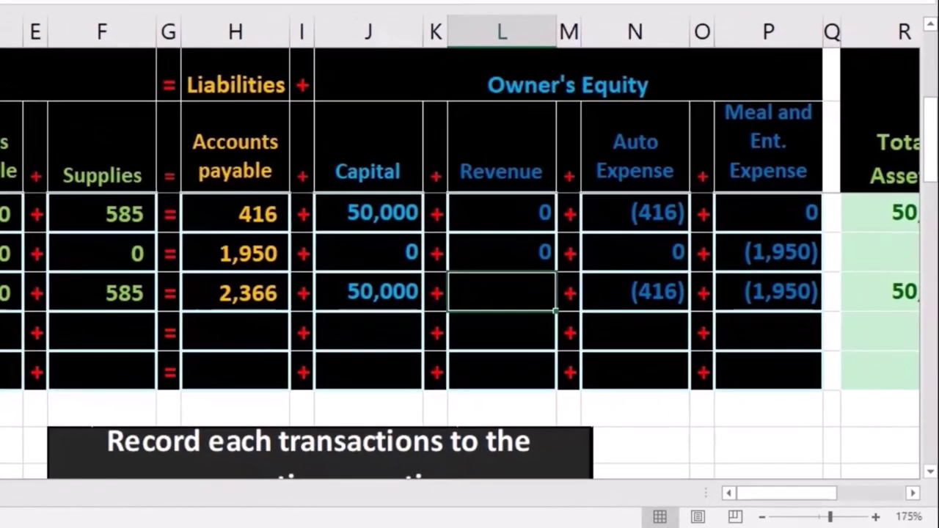
{"action": "type", "text": "=s"}
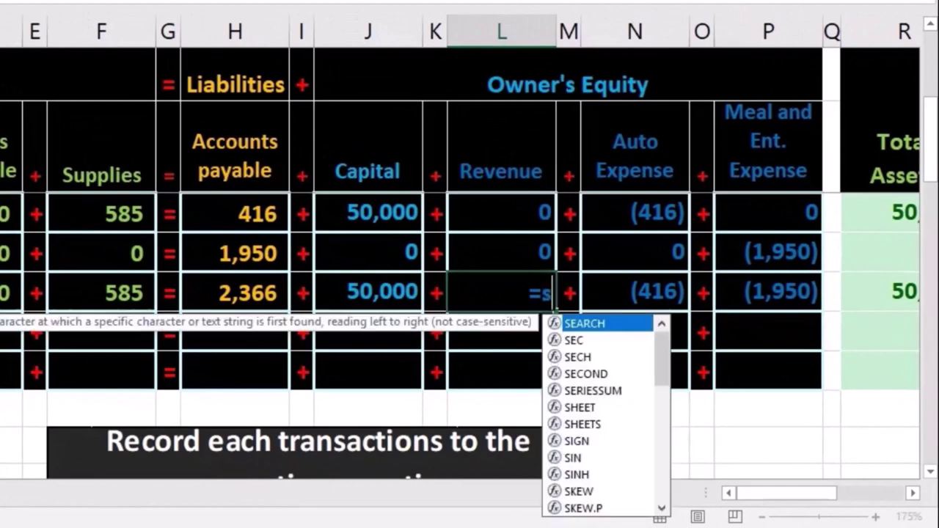
{"action": "type", "text": "um"}
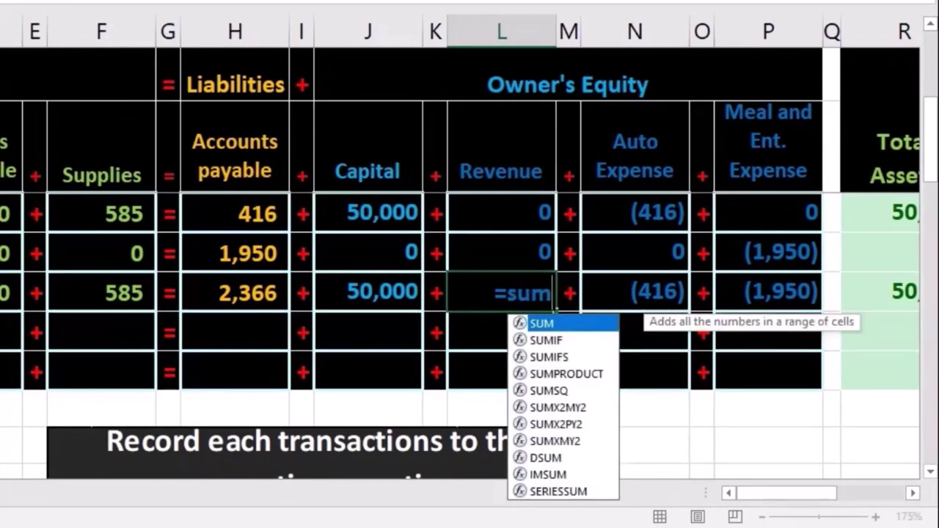
{"action": "type", "text": "("}
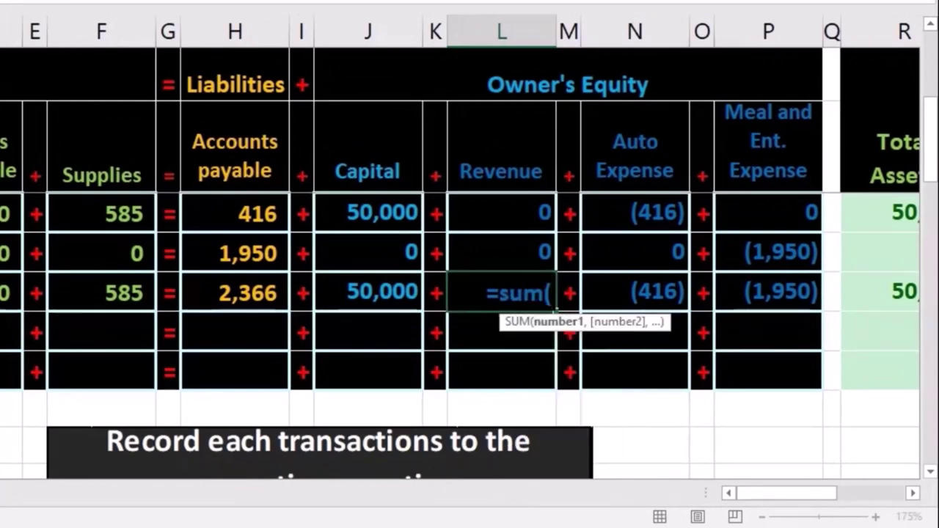
{"action": "key", "text": "Up"}
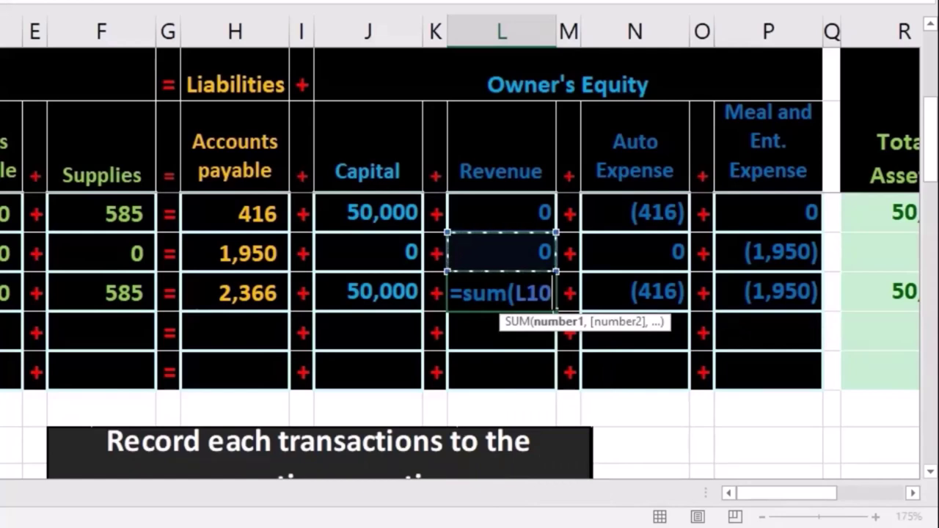
{"action": "key", "text": "shift+Up"}
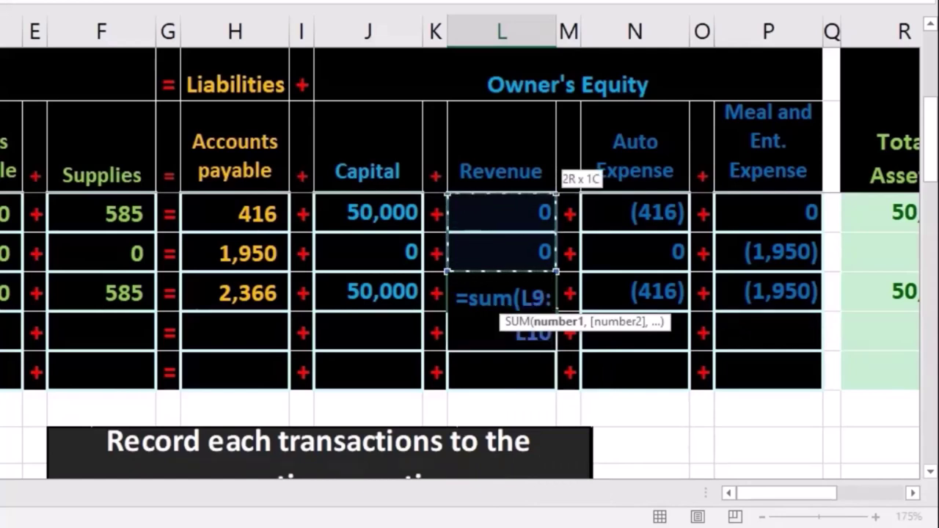
{"action": "key", "text": "Return"}
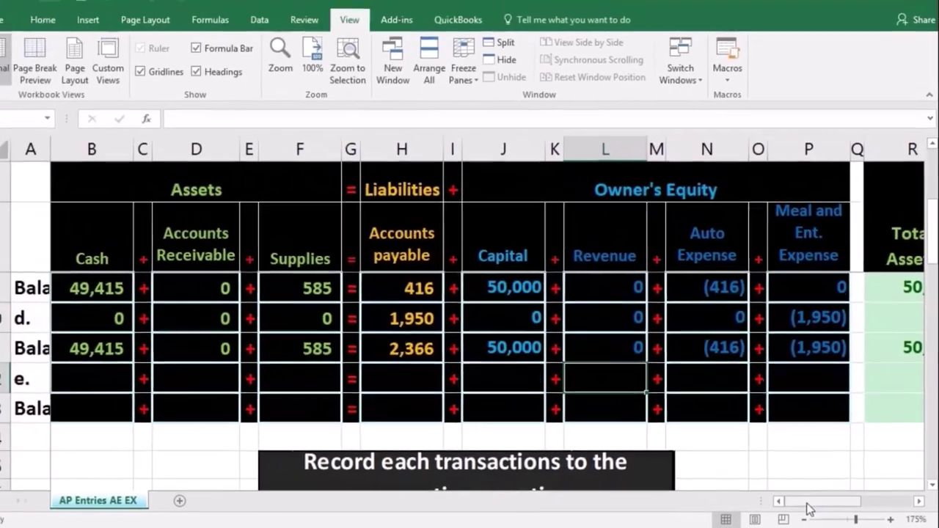
Step: Compare total assets with total liabilities and equity after transaction d, and read the description and amount of transaction e
{"action": "left_click_drag", "start_coordinate": [766, 496], "coordinate": [835, 512]}
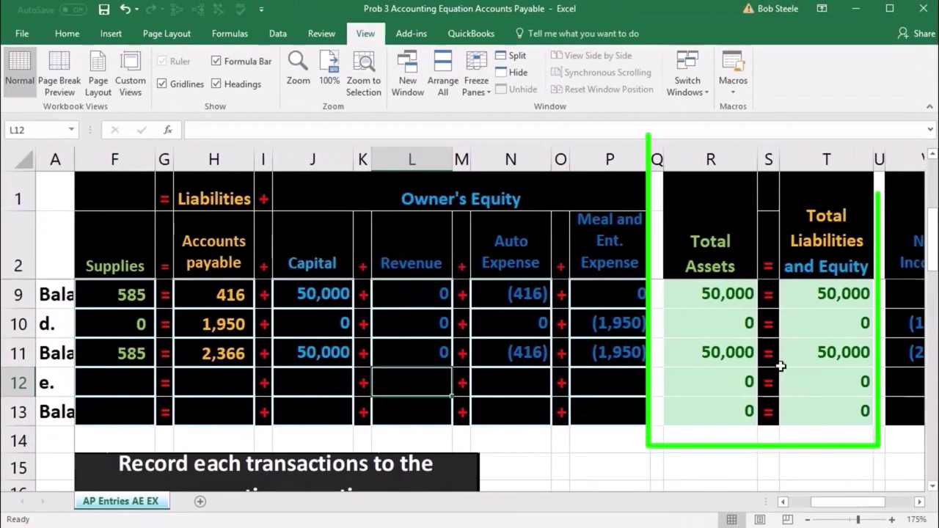
{"action": "left_click_drag", "start_coordinate": [862, 507], "coordinate": [871, 509]}
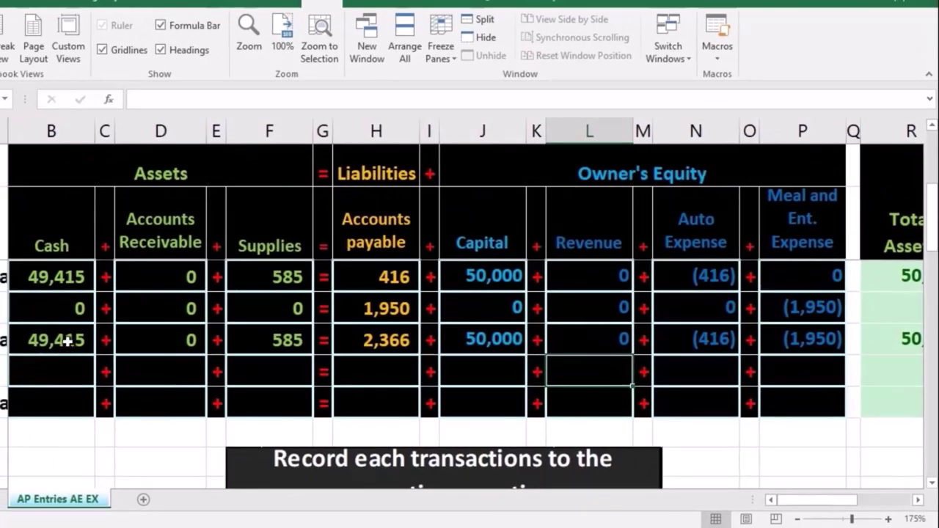
{"action": "left_click_drag", "start_coordinate": [67, 339], "coordinate": [841, 391]}
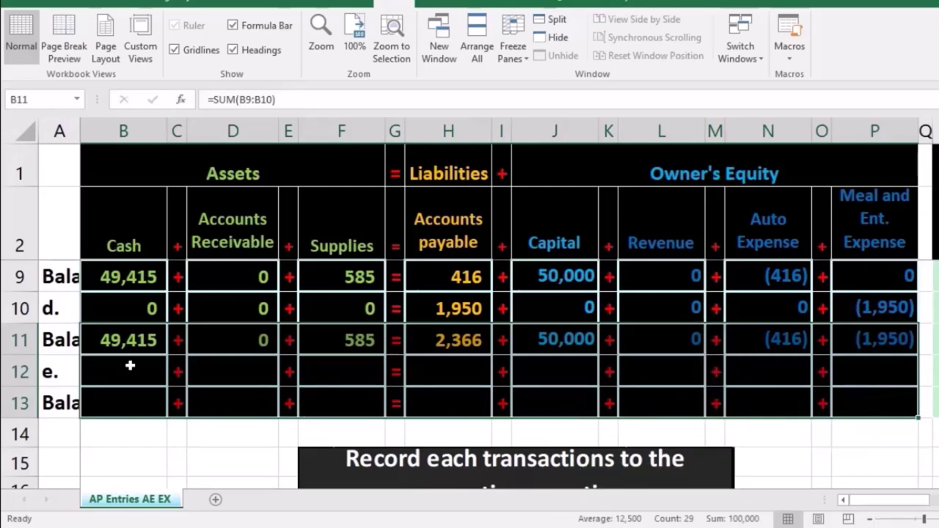
{"action": "scroll", "coordinate": [179, 441], "scroll_direction": "down", "scroll_amount": 4}
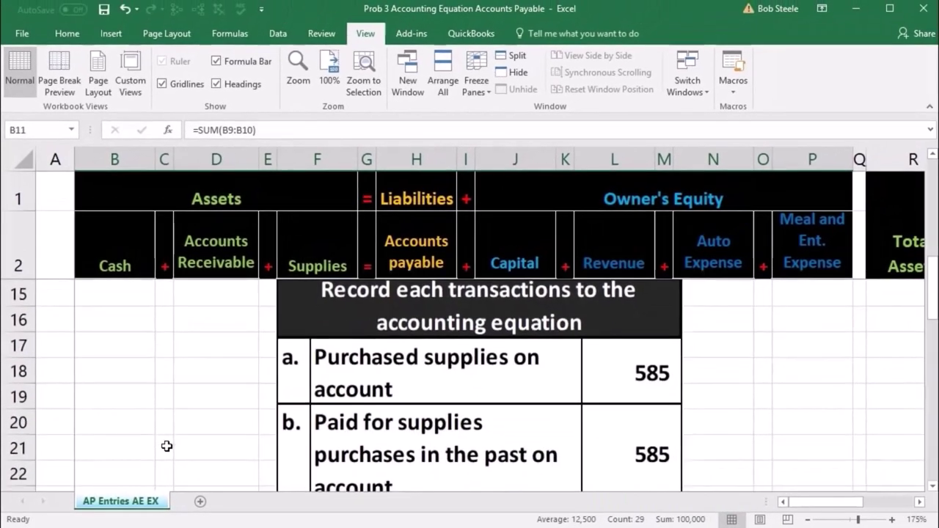
{"action": "scroll", "coordinate": [167, 446], "scroll_direction": "down", "scroll_amount": 3}
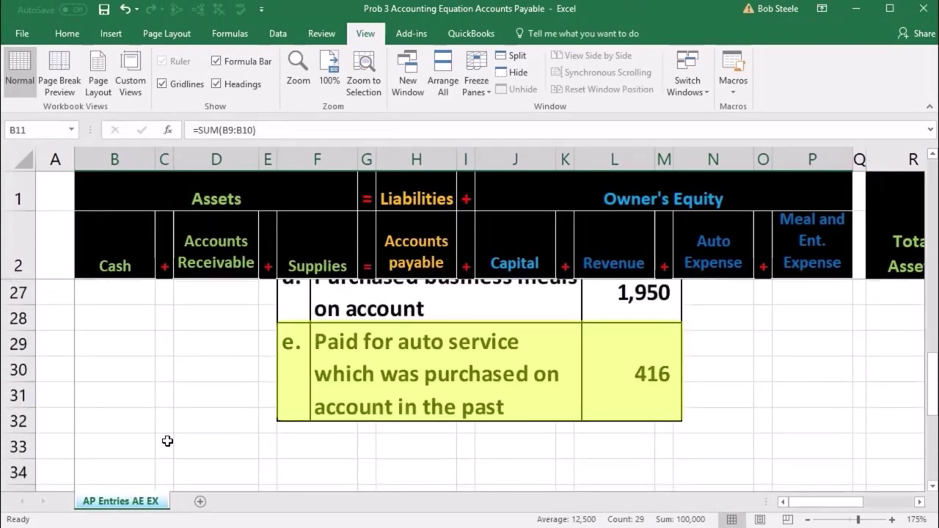
{"action": "scroll", "coordinate": [168, 441], "scroll_direction": "up", "scroll_amount": 5}
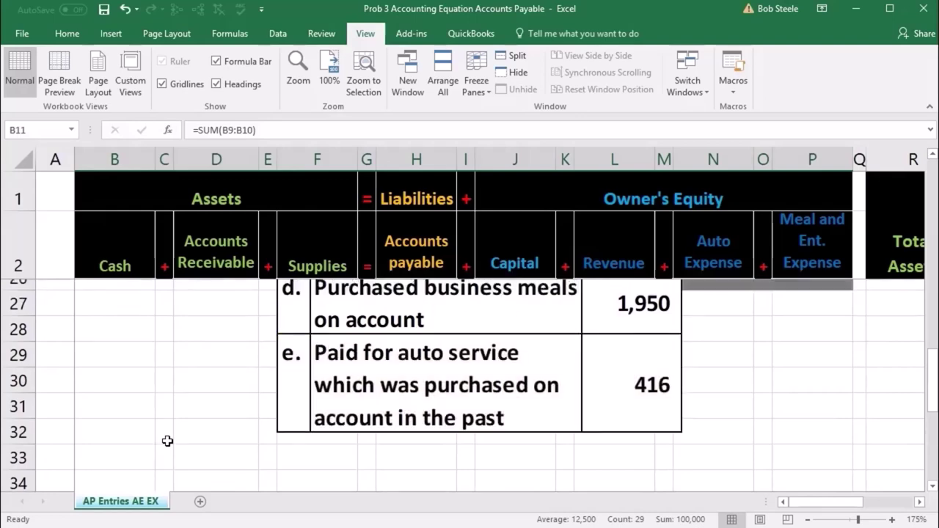
{"action": "scroll", "coordinate": [167, 441], "scroll_direction": "up", "scroll_amount": 2}
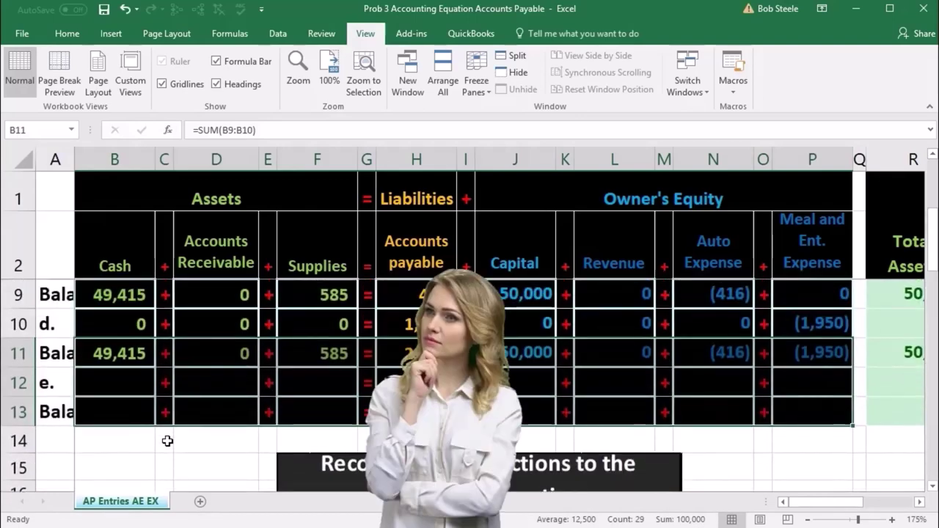
Step: Record the cash payment for transaction e by entering -416 in the Cash cell B12
{"action": "left_click", "coordinate": [126, 386]}
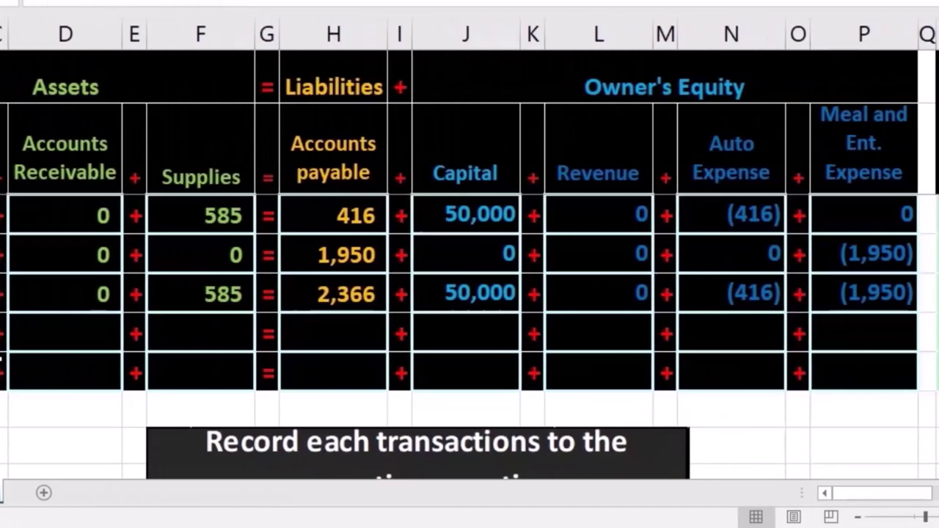
{"action": "scroll", "coordinate": [2, 357], "scroll_direction": "down", "scroll_amount": 5}
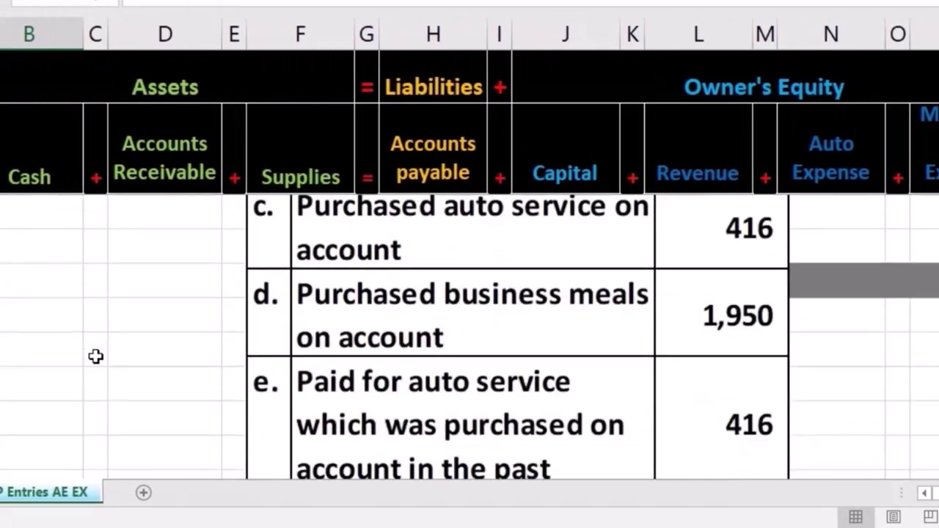
{"action": "scroll", "coordinate": [95, 357], "scroll_direction": "down", "scroll_amount": 1}
{"action": "scroll", "coordinate": [96, 357], "scroll_direction": "up", "scroll_amount": 4}
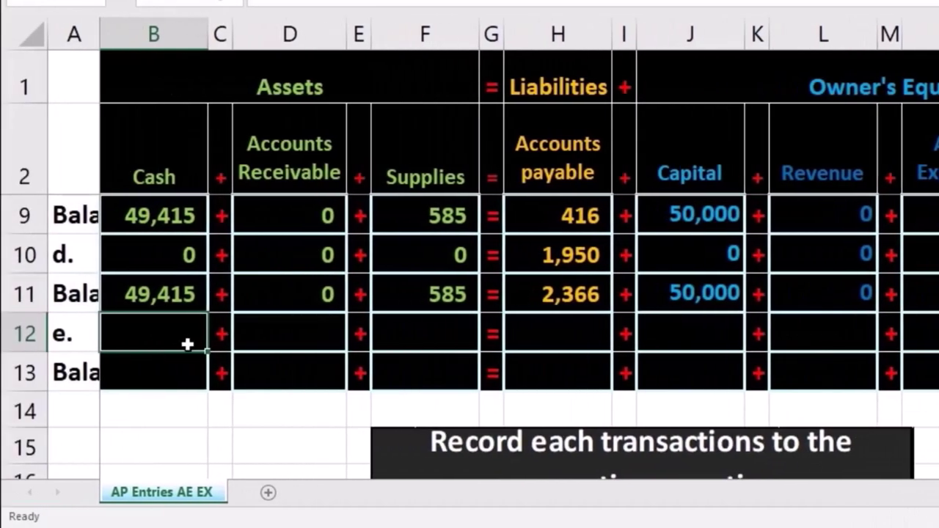
{"action": "type", "text": "-"}
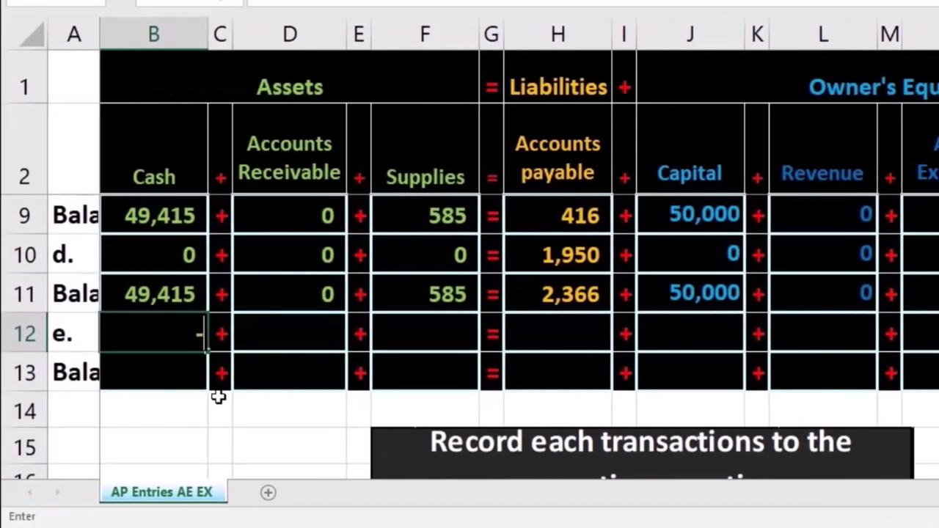
{"action": "type", "text": "416"}
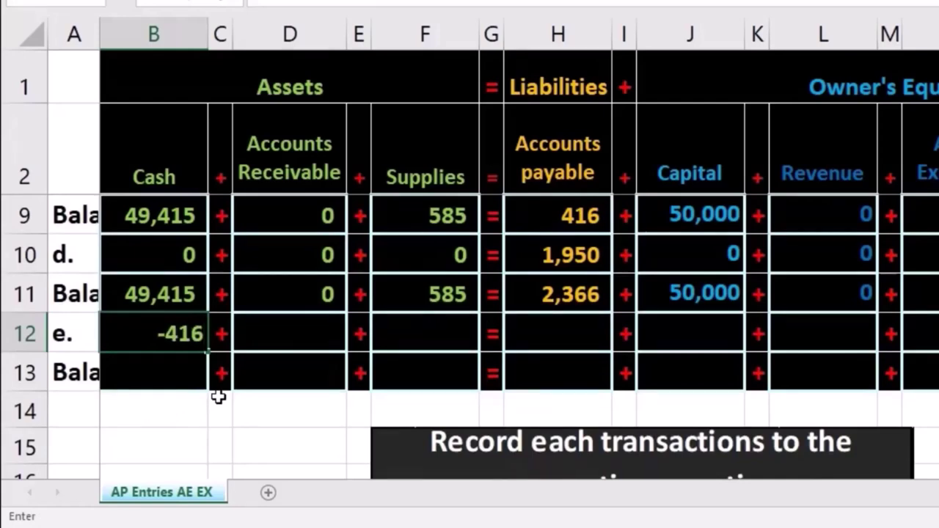
{"action": "key", "text": "Return"}
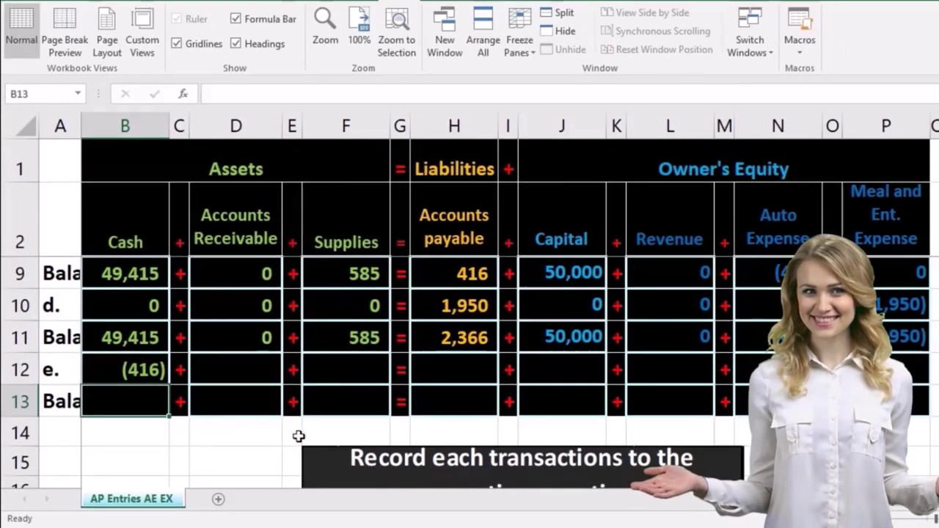
Step: Reduce Accounts Payable for transaction e by entering -416 in H12, and review the row's asset and liability entries
{"action": "left_click", "coordinate": [452, 375]}
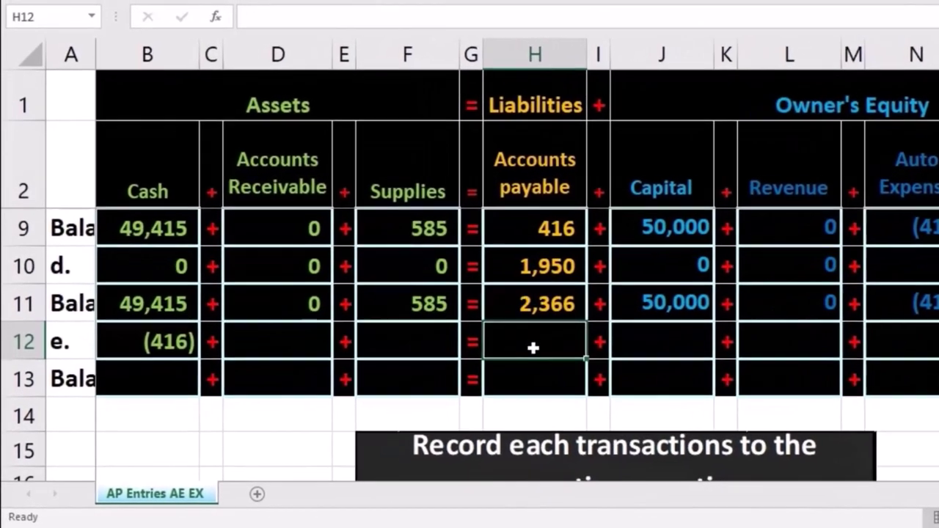
{"action": "type", "text": "-"}
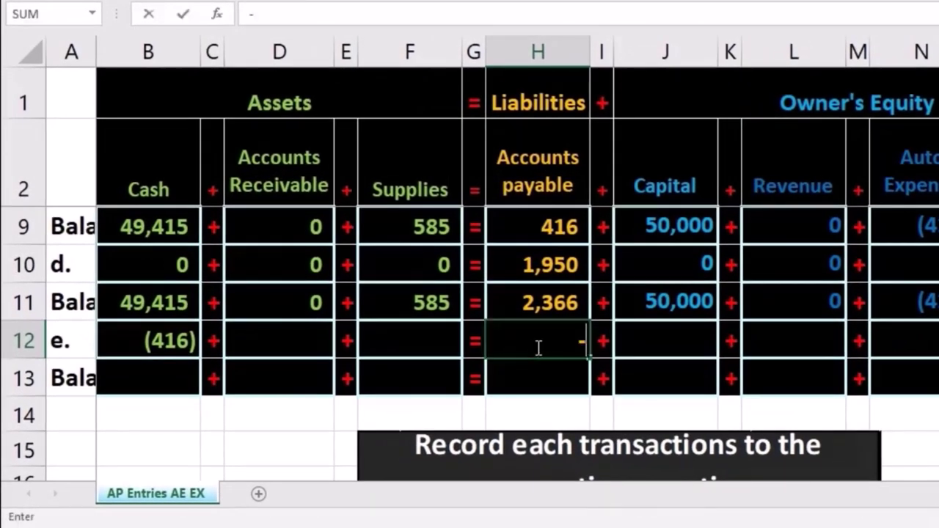
{"action": "type", "text": "416"}
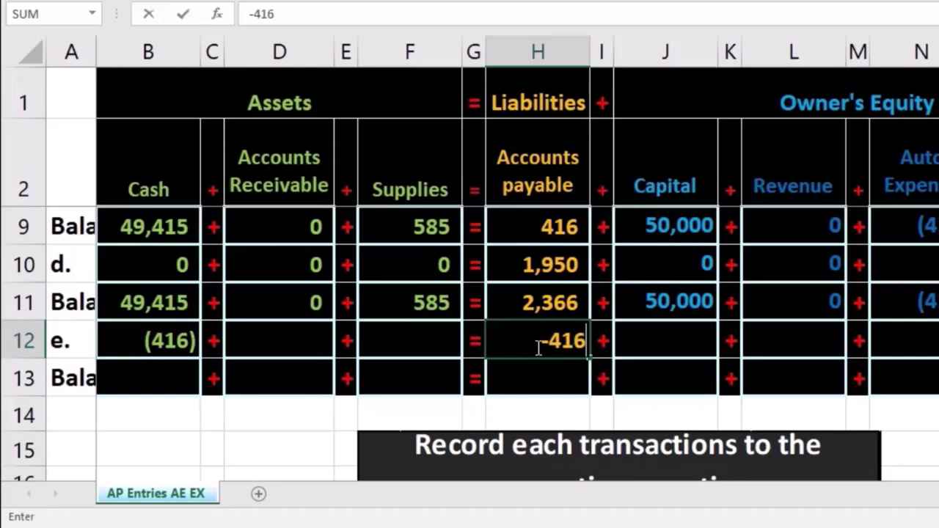
{"action": "key", "text": "Return"}
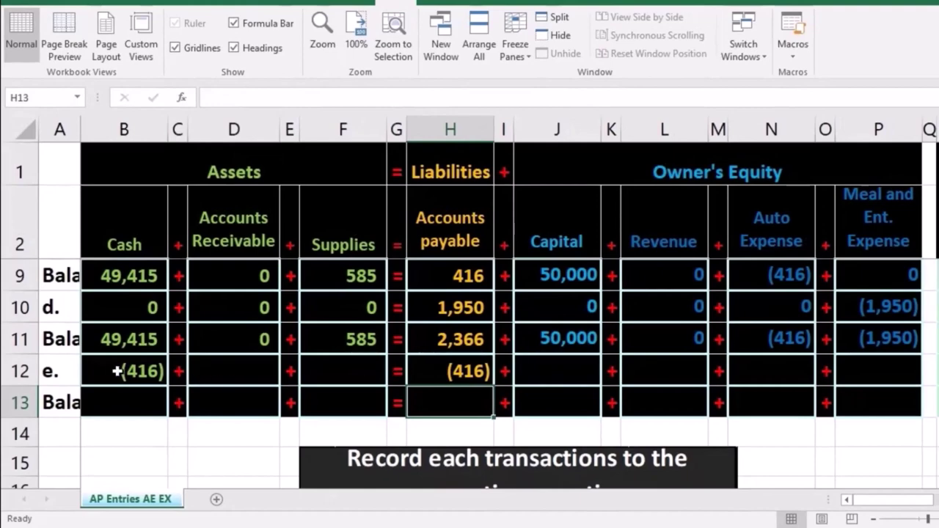
{"action": "left_click_drag", "start_coordinate": [118, 371], "coordinate": [327, 369]}
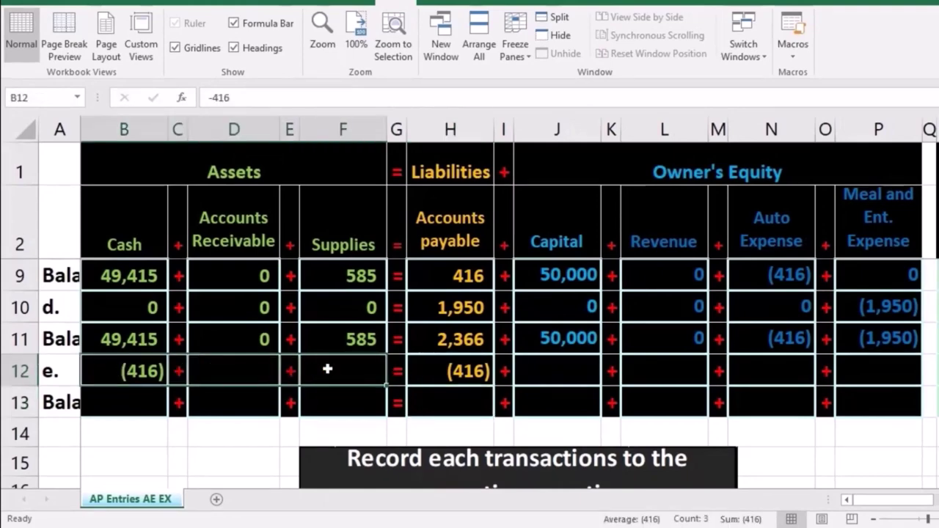
{"action": "left_click", "coordinate": [449, 374]}
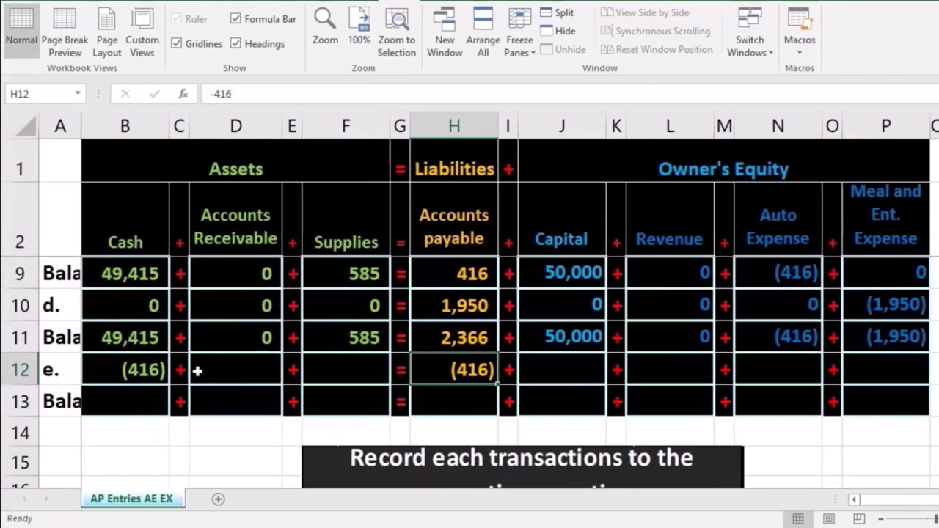
Step: Enter 0 for Accounts Receivable in D12 and Supplies in F12 on the transaction e row
{"action": "left_click", "coordinate": [238, 373]}
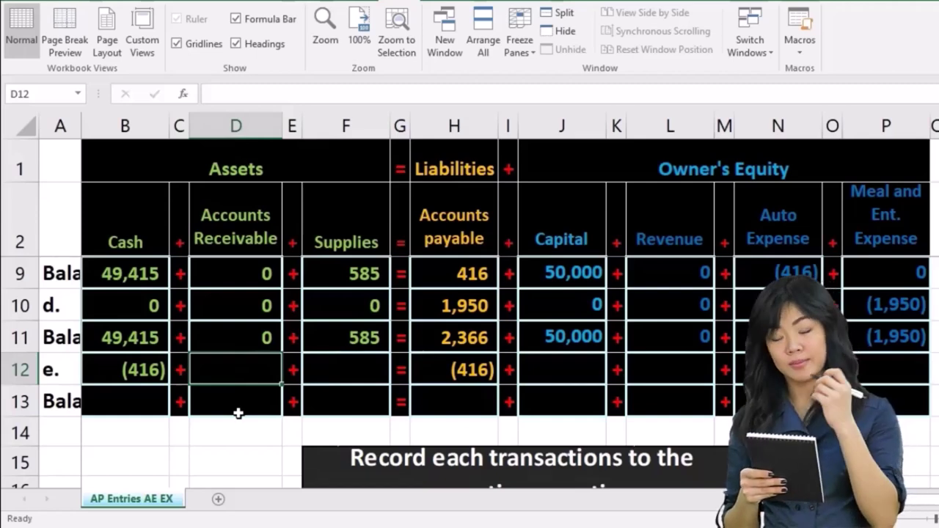
{"action": "type", "text": "0"}
{"action": "key", "text": "Tab"}
{"action": "key", "text": "Tab"}
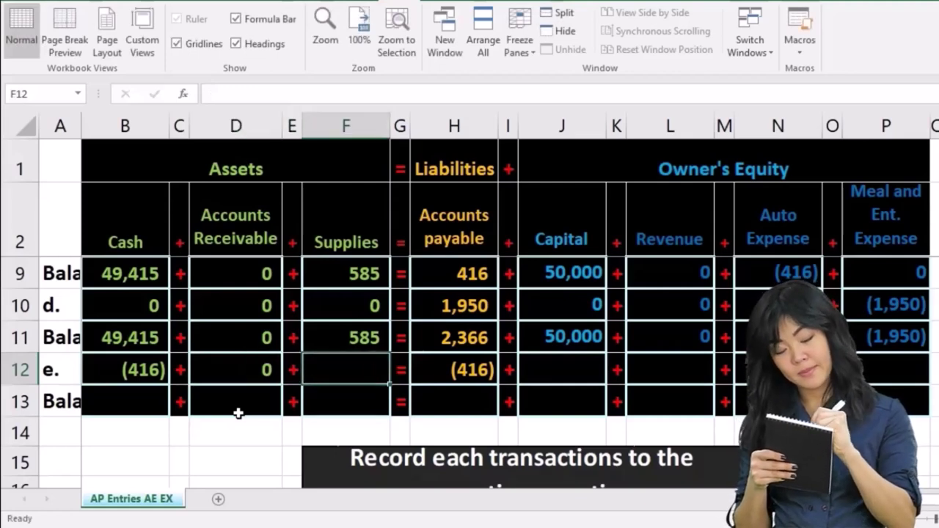
{"action": "type", "text": "0"}
{"action": "key", "text": "Tab"}
Step: Enter 0 for Capital, Revenue, Auto Expense, and Meal and Ent. Expense in J12, L12, N12 and P12
{"action": "key", "text": "Tab"}
{"action": "key", "text": "Tab"}
{"action": "key", "text": "Tab"}
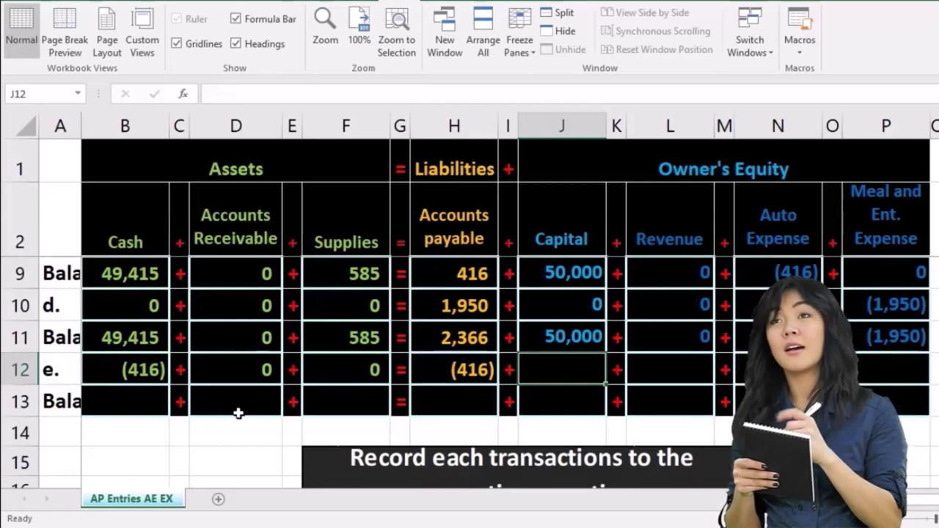
{"action": "type", "text": "0"}
{"action": "key", "text": "Tab"}
{"action": "key", "text": "Tab"}
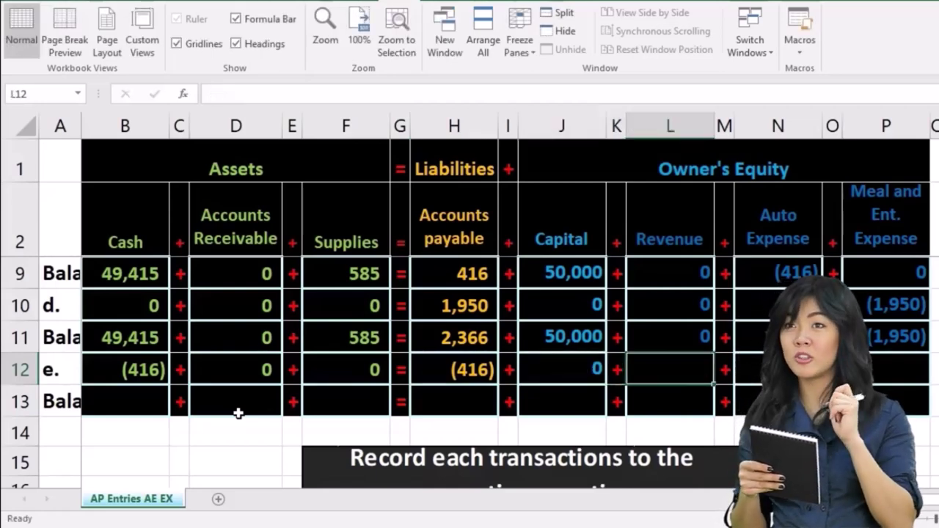
{"action": "type", "text": "0"}
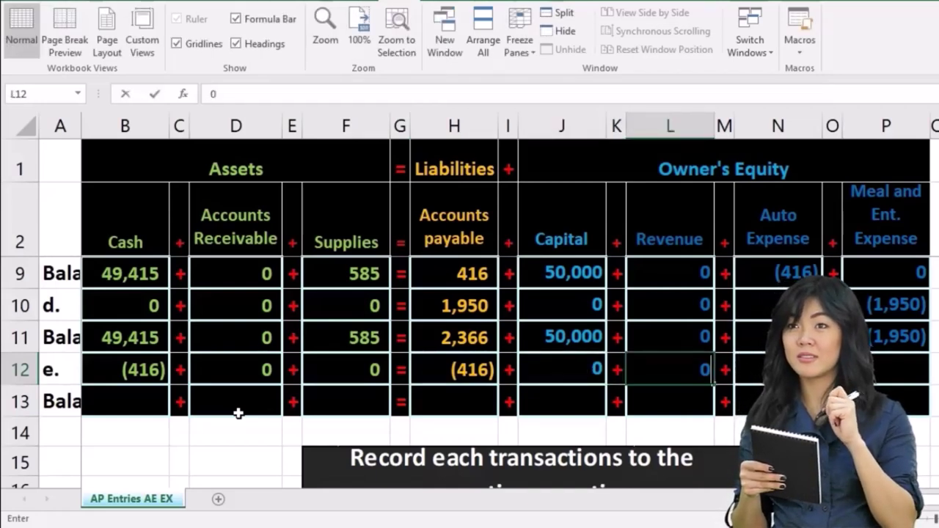
{"action": "key", "text": "Tab"}
{"action": "key", "text": "Tab"}
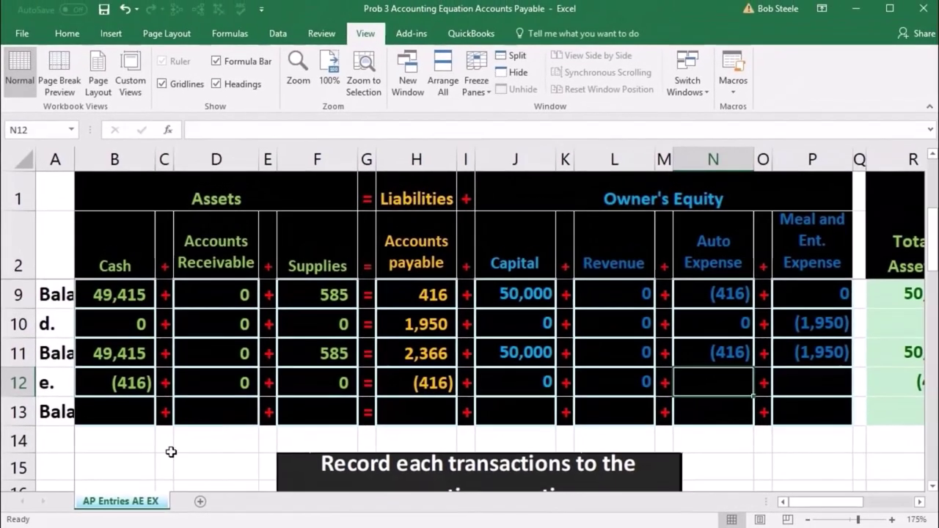
{"action": "type", "text": "0"}
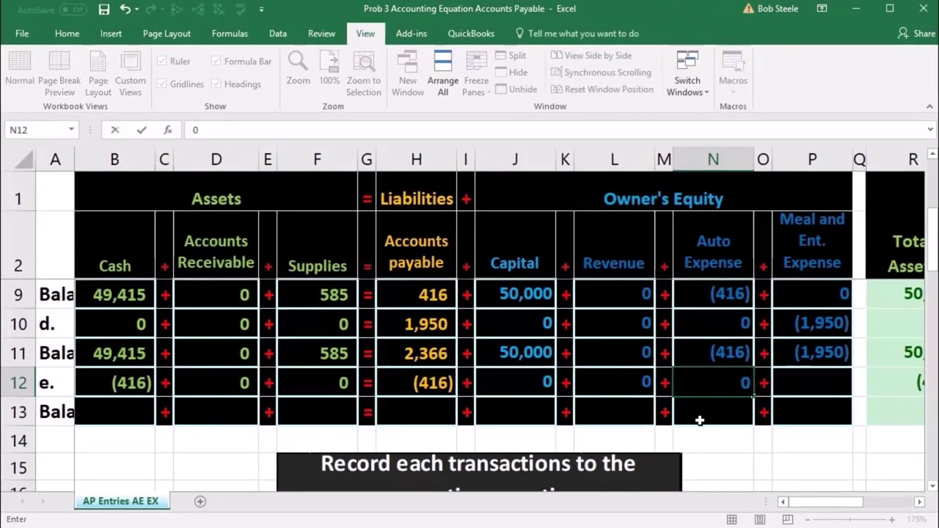
{"action": "key", "text": "Tab"}
{"action": "key", "text": "Tab"}
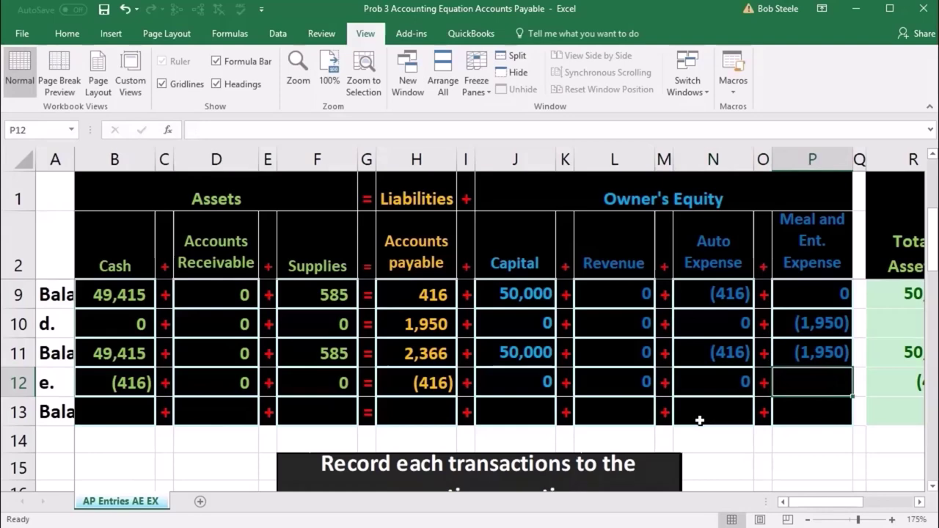
{"action": "type", "text": "0"}
{"action": "key", "text": "Return"}
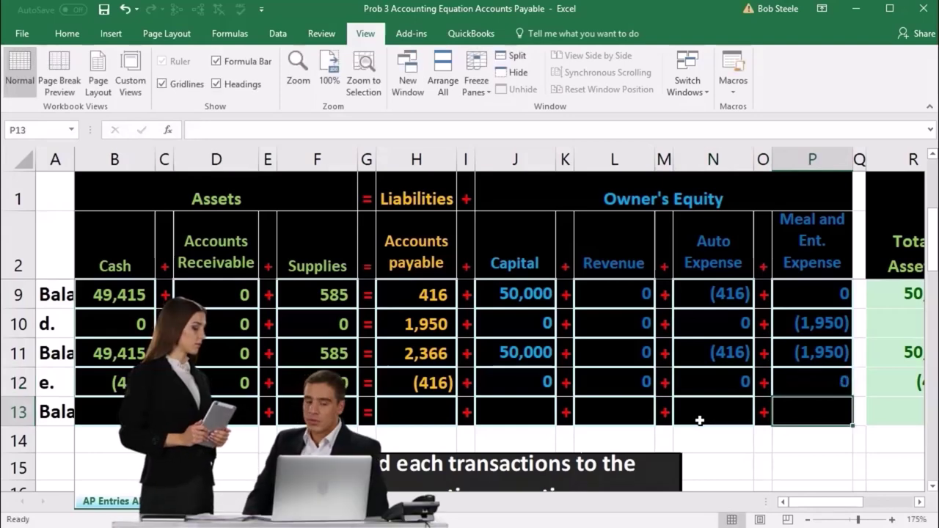
Step: Review the transaction e entries and compute the new Cash balance in B13 as the SUM of B11:B12
{"action": "left_click_drag", "start_coordinate": [129, 355], "coordinate": [788, 403]}
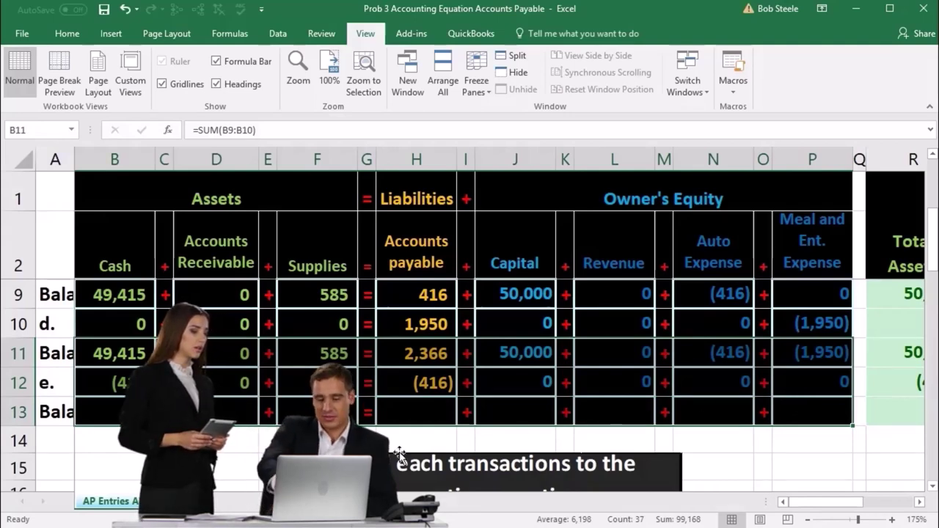
{"action": "left_click", "coordinate": [115, 411]}
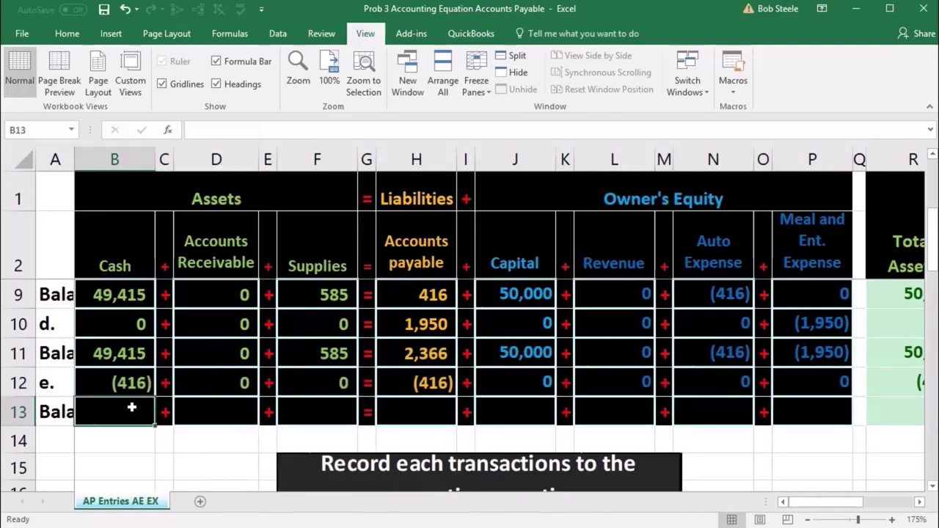
{"action": "left_click", "coordinate": [132, 382]}
{"action": "left_click", "coordinate": [430, 380]}
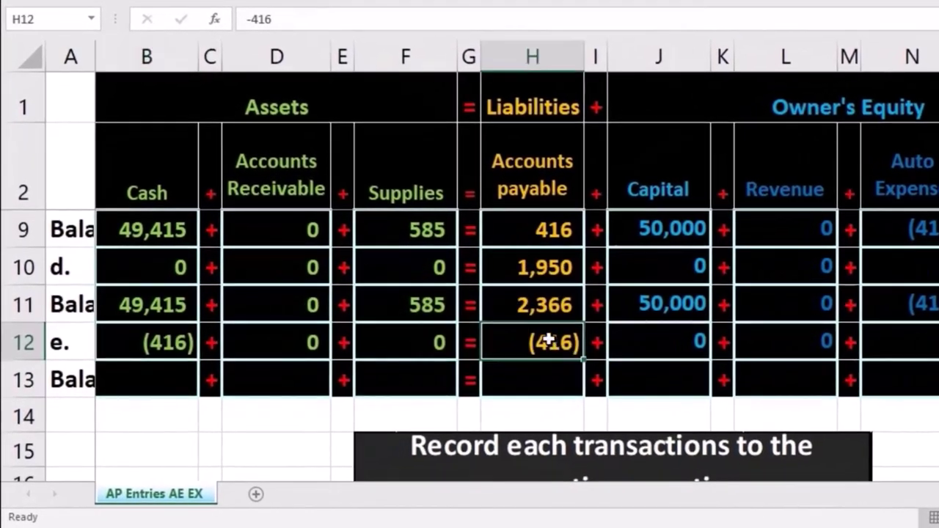
{"action": "left_click", "coordinate": [150, 378]}
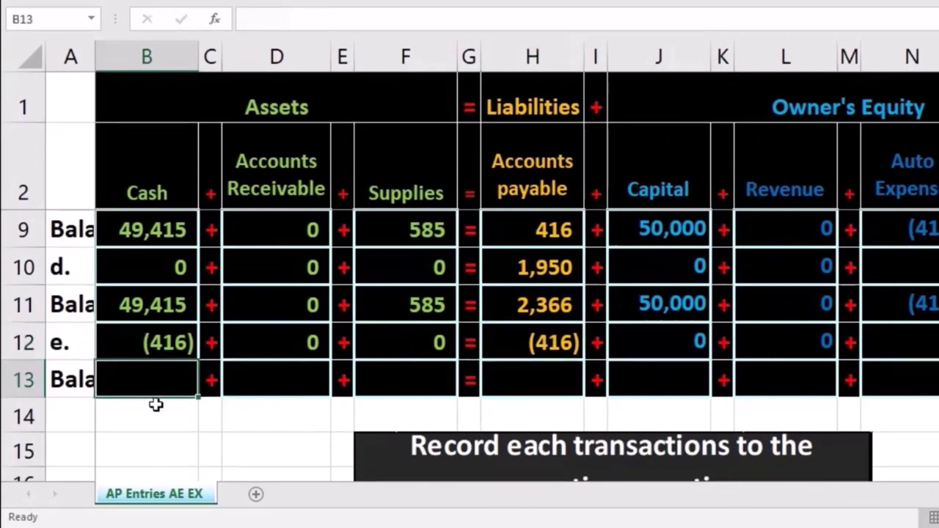
{"action": "type", "text": "=sum"}
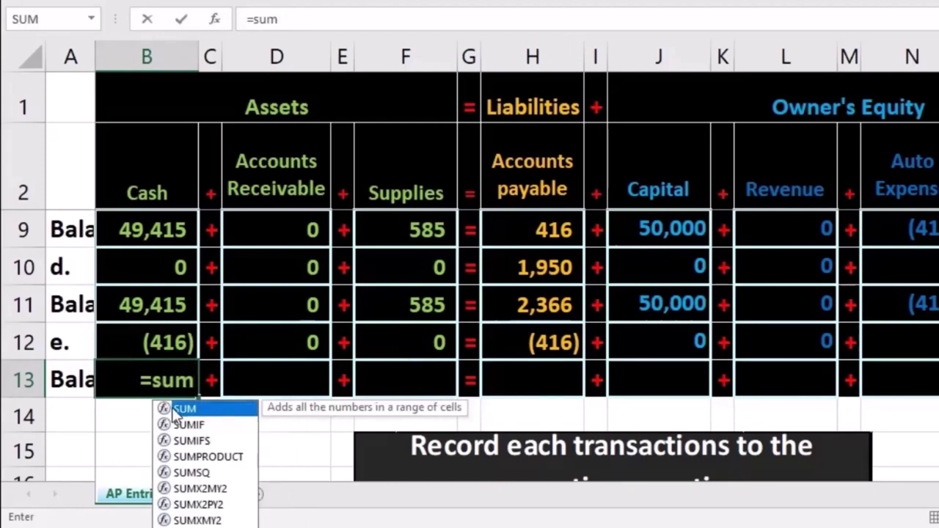
{"action": "double_click", "coordinate": [167, 408]}
{"action": "left_click_drag", "start_coordinate": [150, 314], "coordinate": [152, 331]}
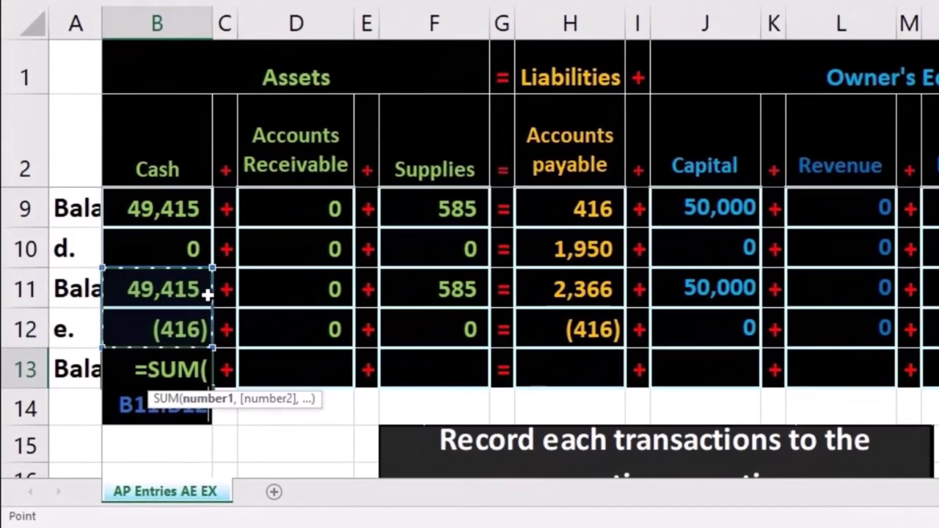
{"action": "key", "text": "Return"}
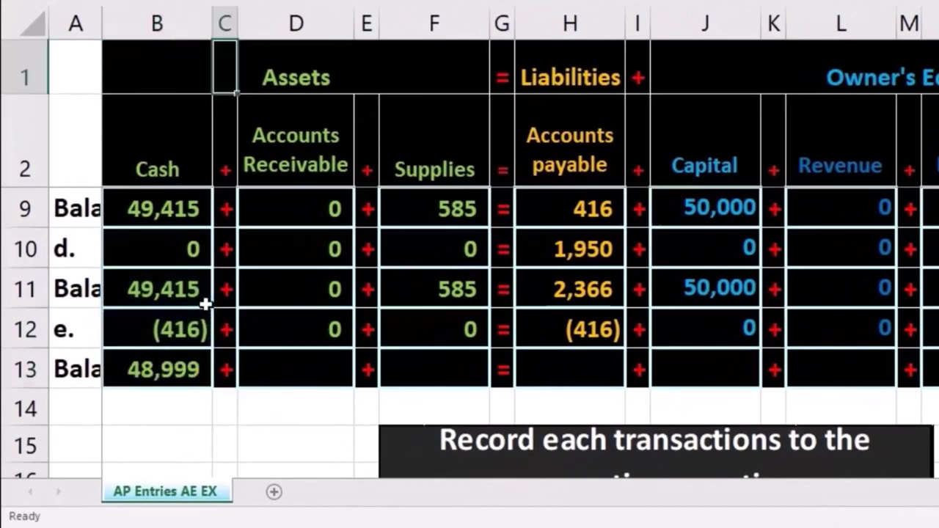
Step: Compute the Accounts Payable balance after transaction e in H13 as the SUM of H11:H12
{"action": "key", "text": "Right"}
{"action": "key", "text": "Right"}
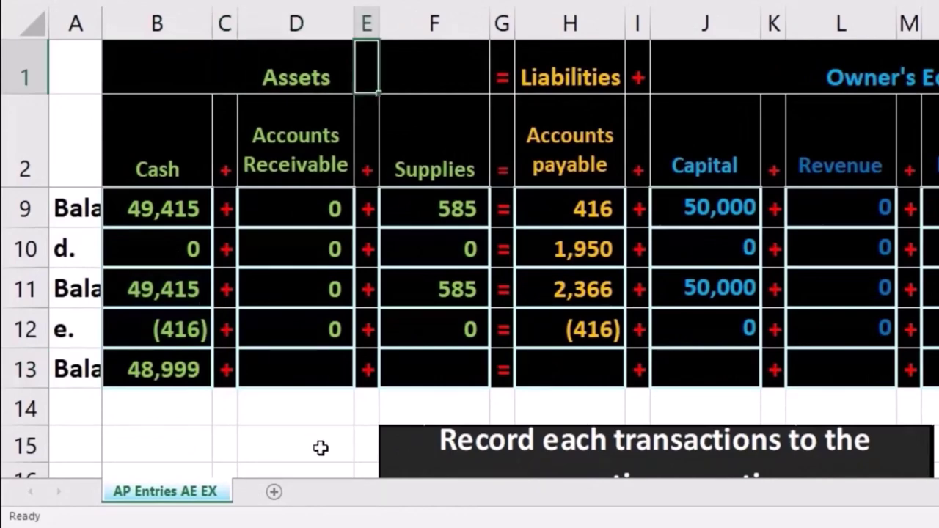
{"action": "left_click", "coordinate": [569, 367]}
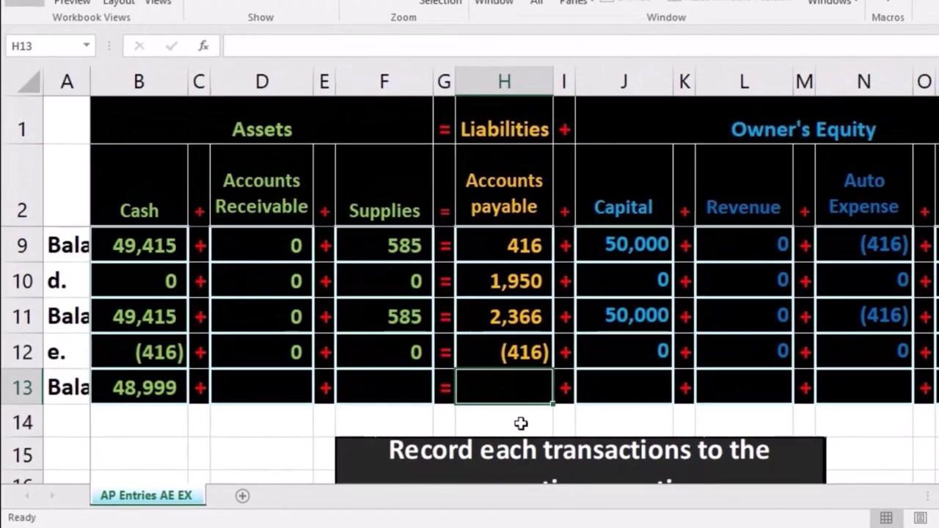
{"action": "type", "text": "=sum"}
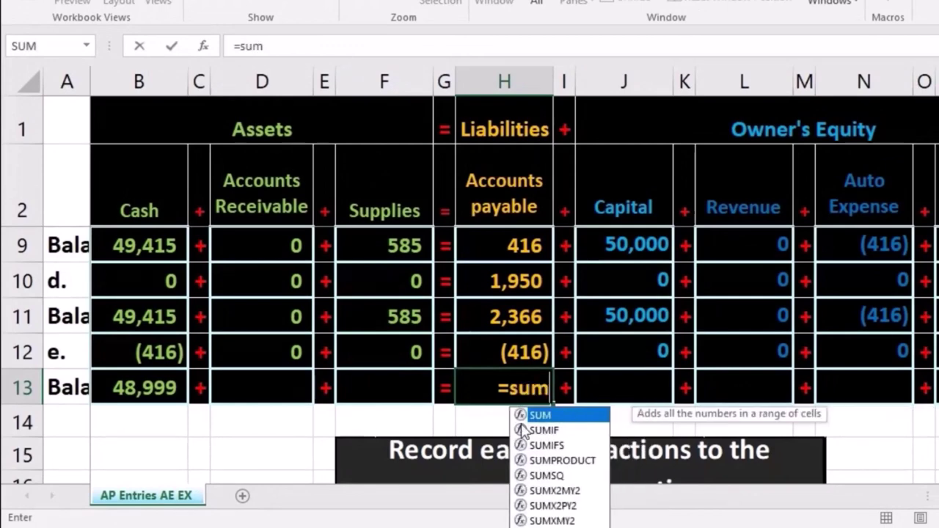
{"action": "double_click", "coordinate": [526, 417]}
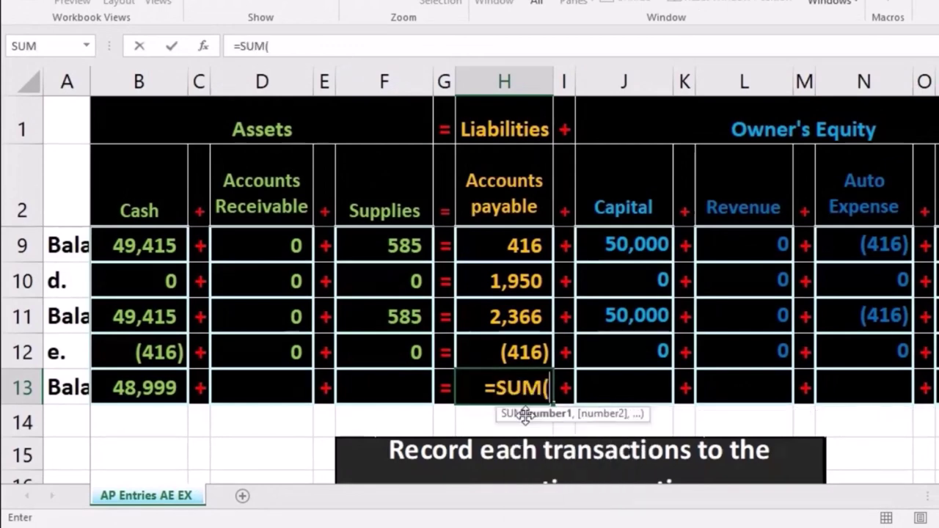
{"action": "left_click", "coordinate": [487, 317]}
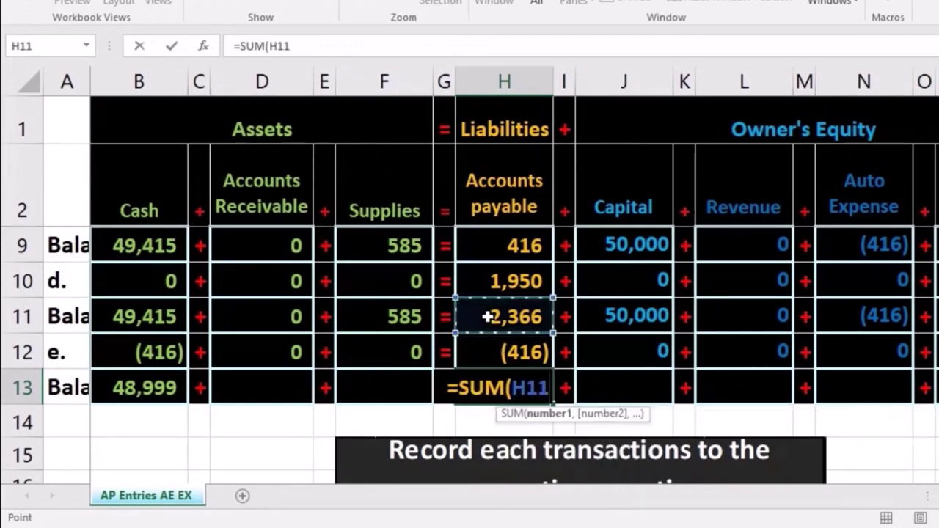
{"action": "left_click_drag", "start_coordinate": [487, 317], "coordinate": [492, 342]}
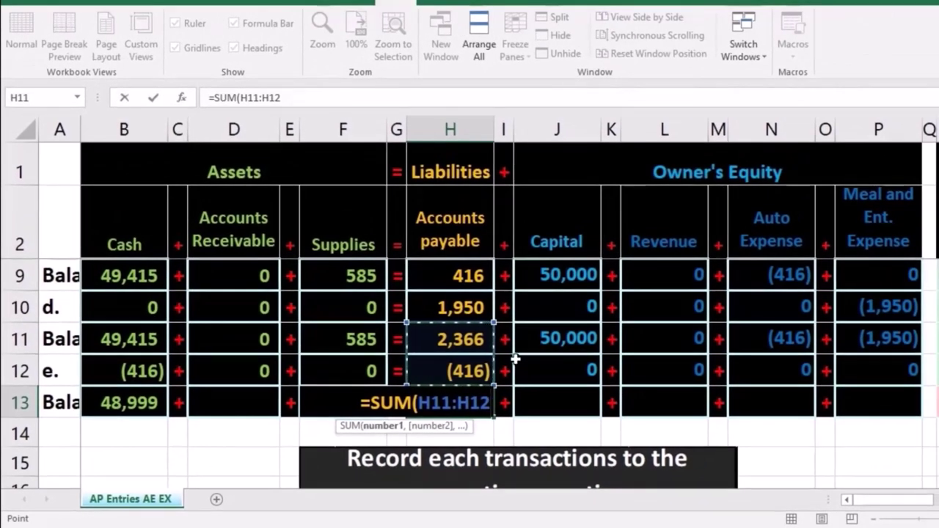
{"action": "key", "text": "Return"}
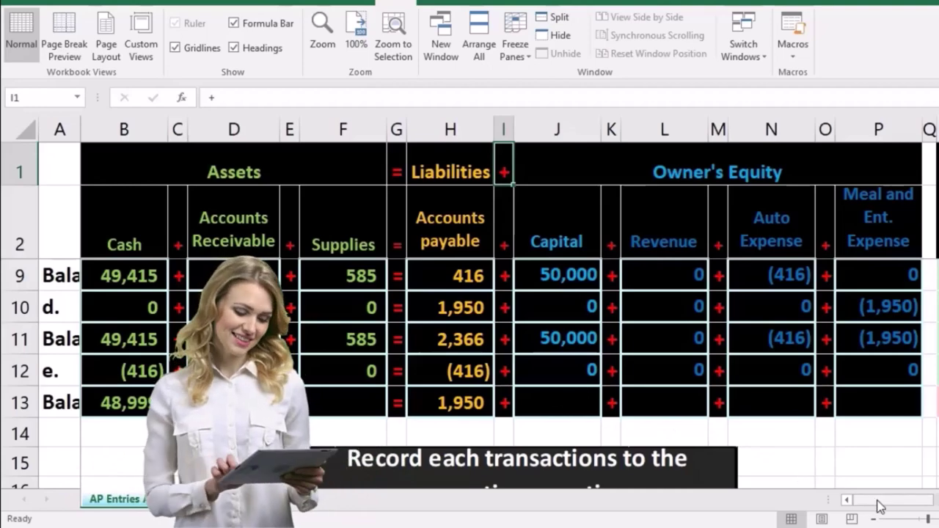
Step: Compare total assets with total liabilities and equity, and compute the Supplies balance in F13 as the SUM of F11:F12
{"action": "left_click_drag", "start_coordinate": [877, 504], "coordinate": [901, 506]}
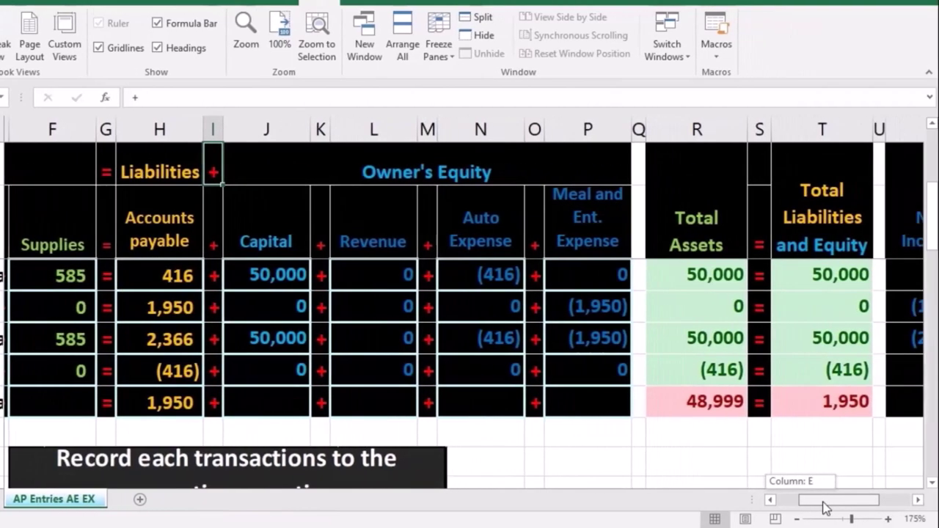
{"action": "left_click_drag", "start_coordinate": [826, 507], "coordinate": [799, 505]}
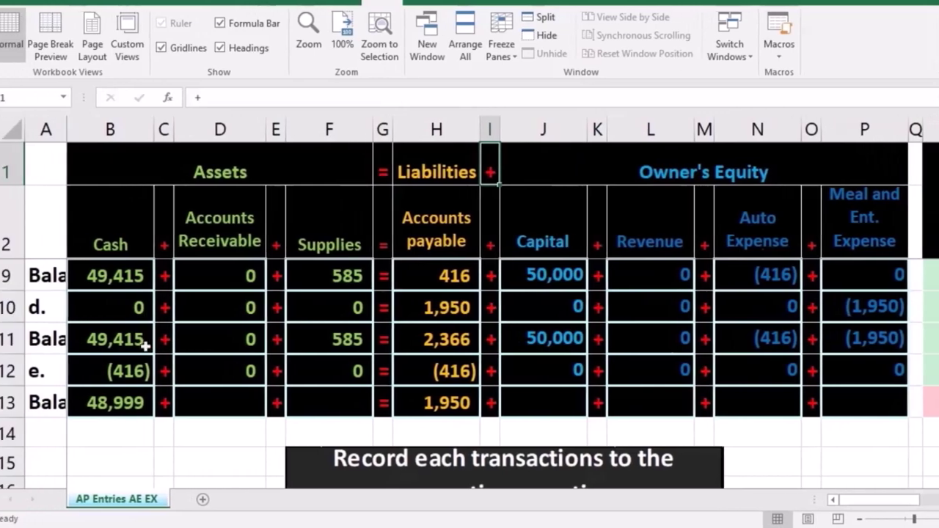
{"action": "left_click_drag", "start_coordinate": [145, 345], "coordinate": [865, 339]}
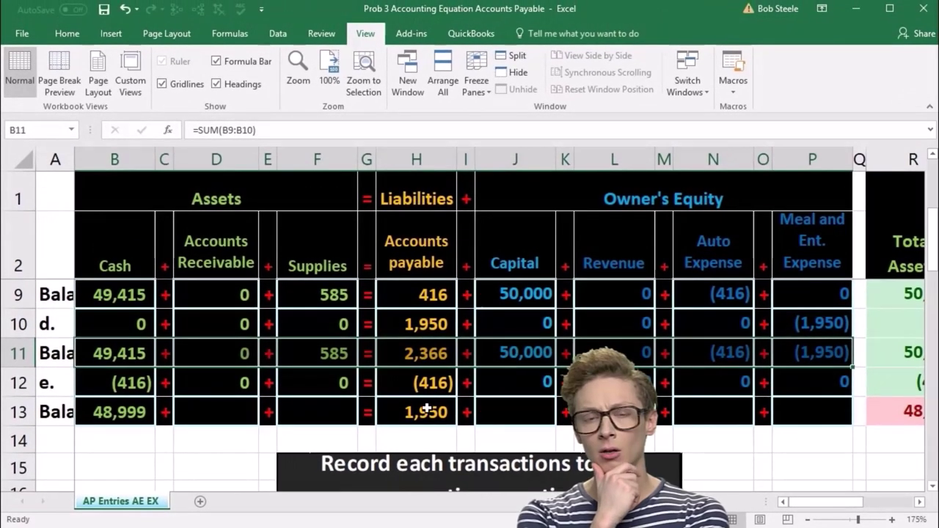
{"action": "left_click", "coordinate": [330, 413]}
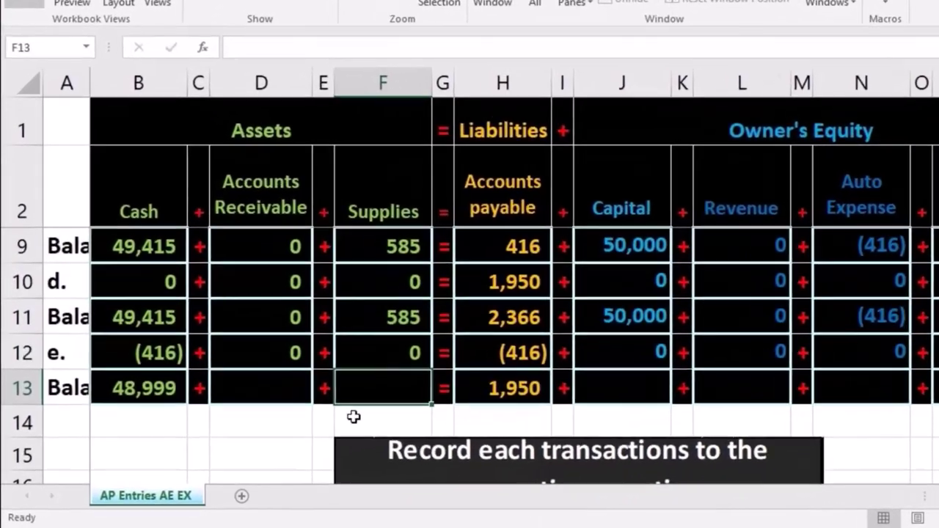
{"action": "type", "text": "="}
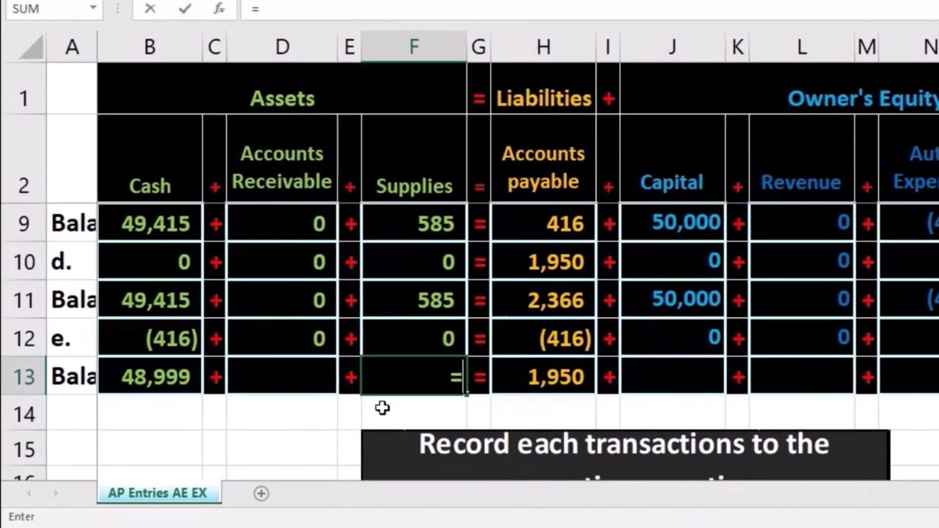
{"action": "type", "text": "sum"}
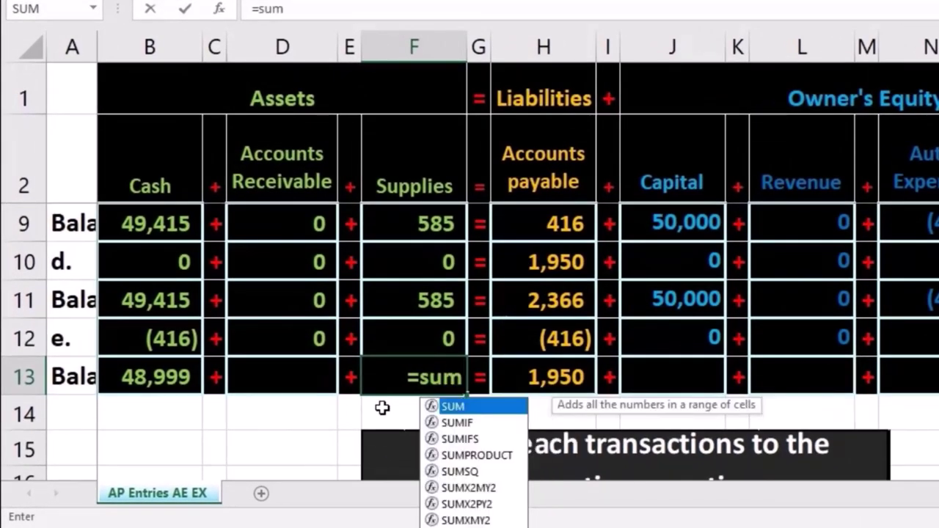
{"action": "left_click", "coordinate": [419, 306]}
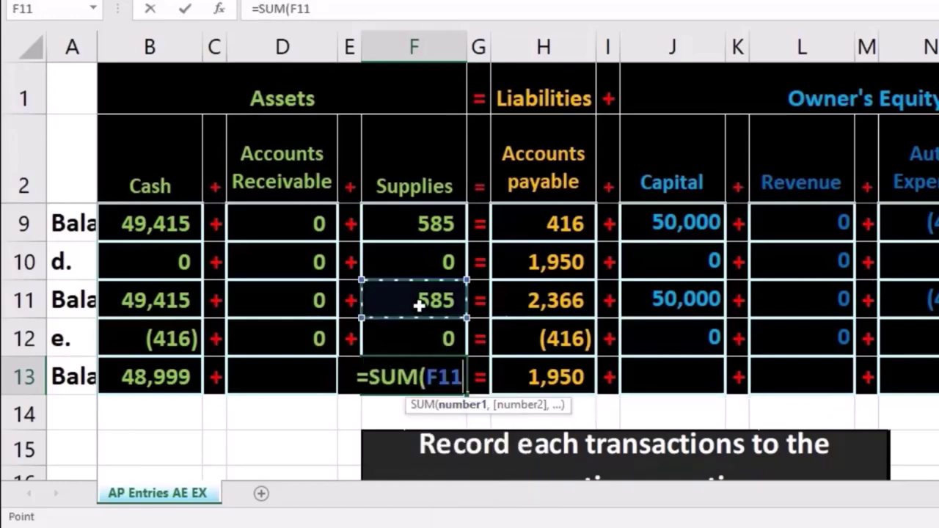
{"action": "left_click_drag", "start_coordinate": [419, 309], "coordinate": [419, 330]}
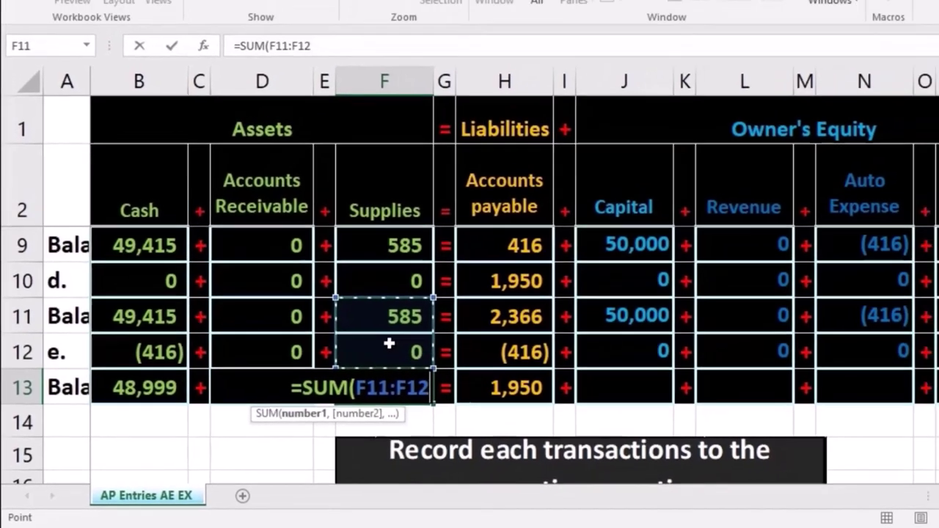
{"action": "key", "text": "Tab"}
Step: Compute the Capital balance after transaction e in J13 as the SUM of J11:J12
{"action": "key", "text": "Tab"}
{"action": "key", "text": "Tab"}
{"action": "key", "text": "Tab"}
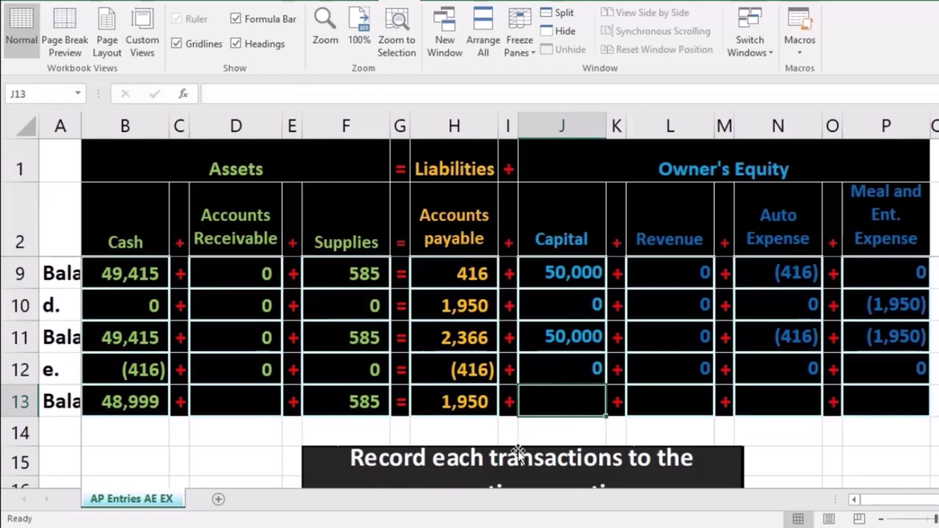
{"action": "type", "text": "=sum"}
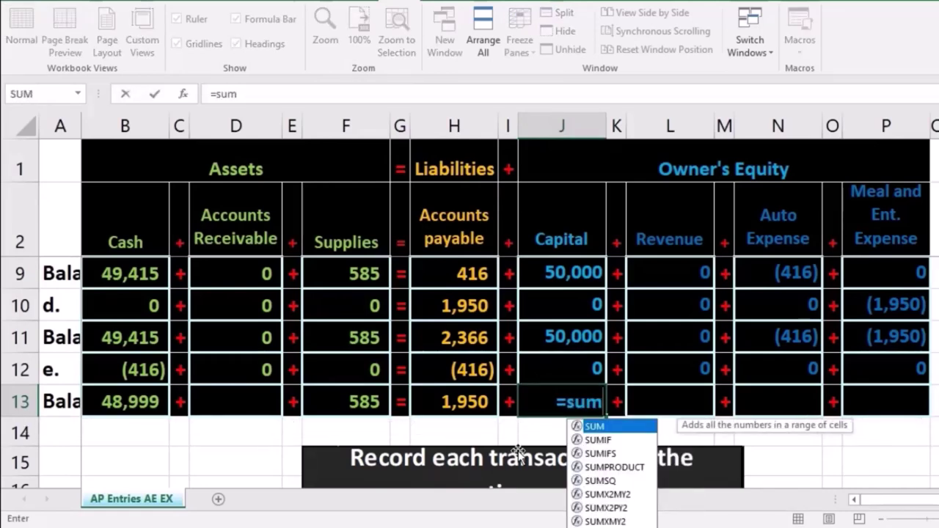
{"action": "key", "text": "Tab"}
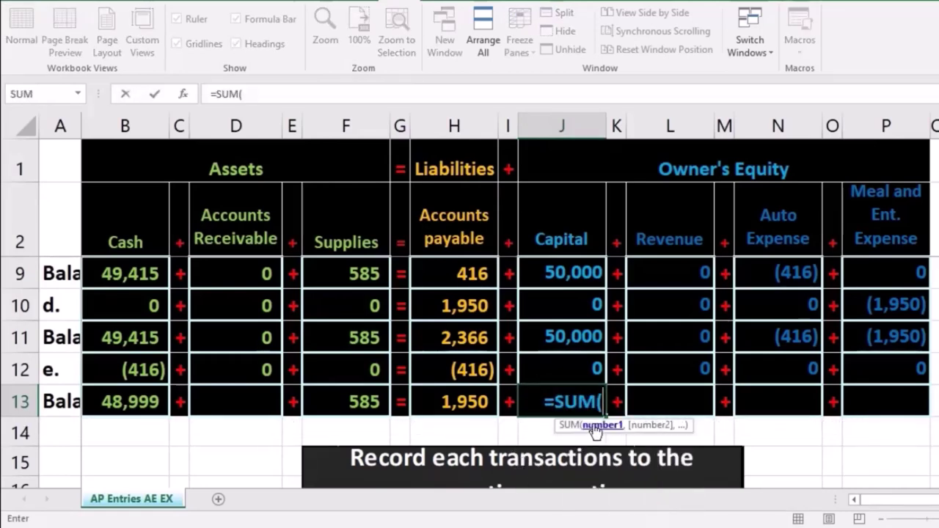
{"action": "left_click", "coordinate": [597, 339]}
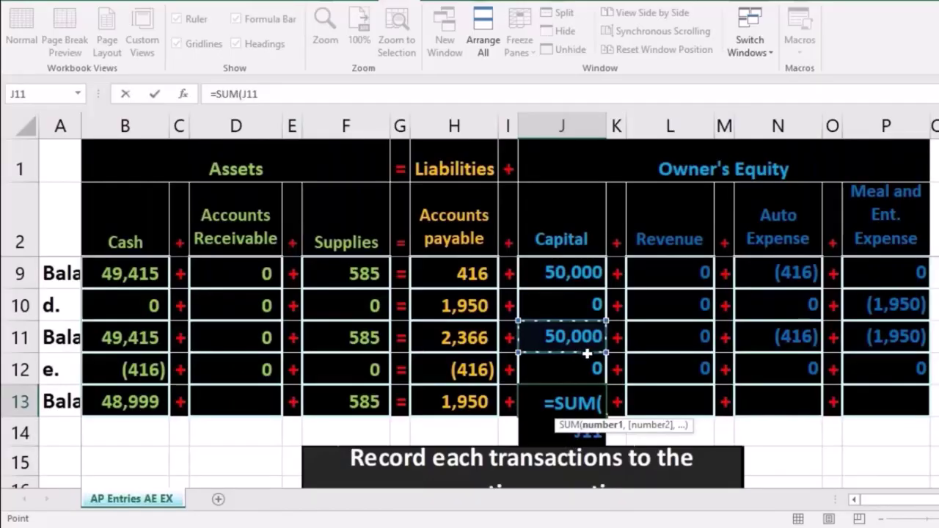
{"action": "left_click_drag", "start_coordinate": [587, 338], "coordinate": [587, 357]}
{"action": "key", "text": "Tab"}
Step: Compute the Auto Expense balance after transaction e in N13 as the SUM of N11:N12
{"action": "key", "text": "Tab"}
{"action": "key", "text": "Tab"}
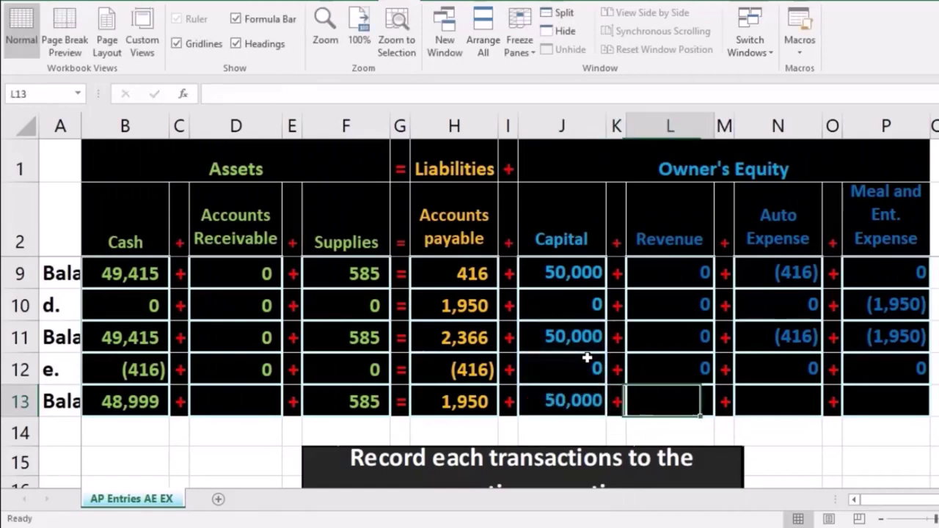
{"action": "key", "text": "Tab"}
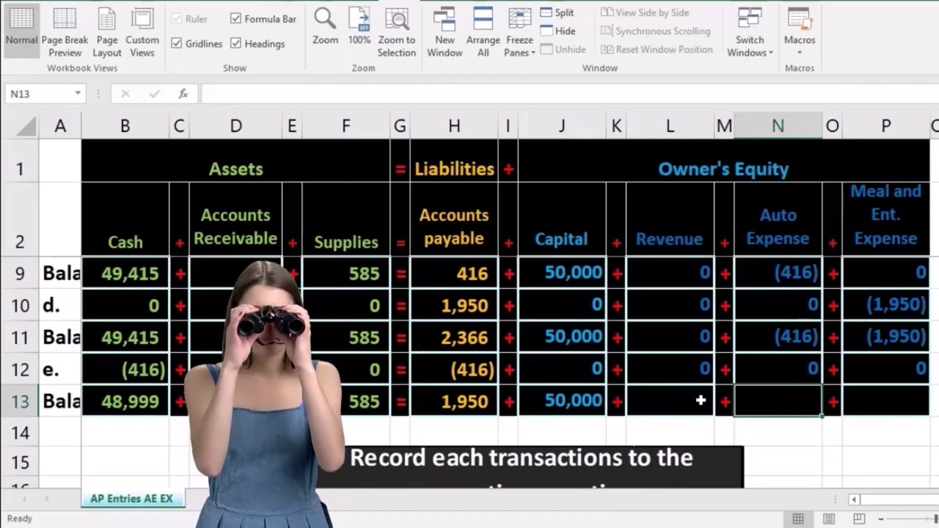
{"action": "type", "text": "=sum"}
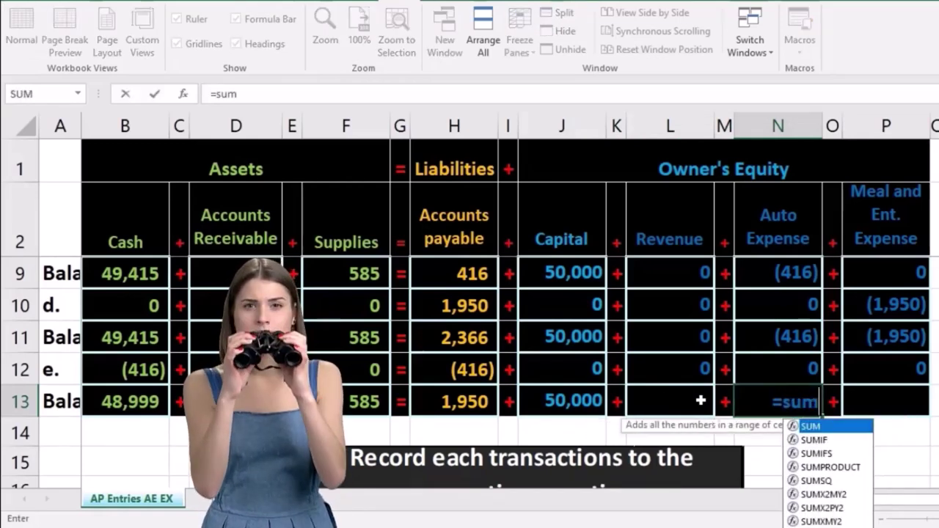
{"action": "double_click", "coordinate": [795, 425]}
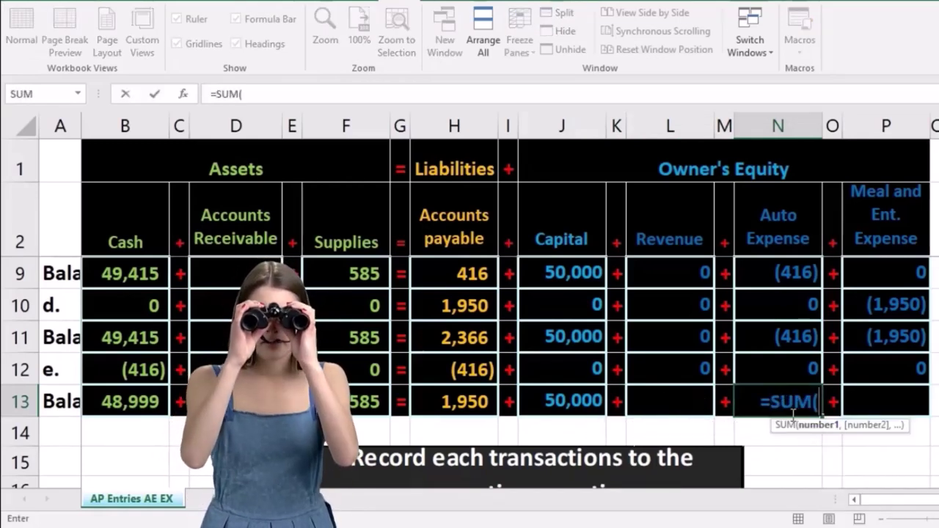
{"action": "mouse_move", "coordinate": [767, 346]}
{"action": "left_mouse_down"}
{"action": "mouse_move", "coordinate": [775, 335]}
{"action": "mouse_move", "coordinate": [773, 362]}
{"action": "left_mouse_up"}
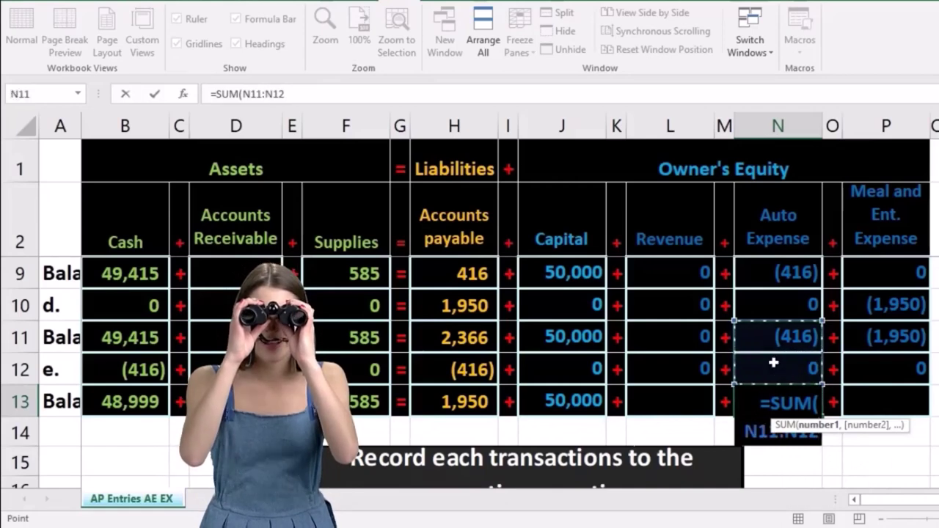
{"action": "key", "text": "Tab"}
Step: Compute the Meal and Ent. Expense balance after transaction e in P13 as the SUM of P11:P12
{"action": "key", "text": "Tab"}
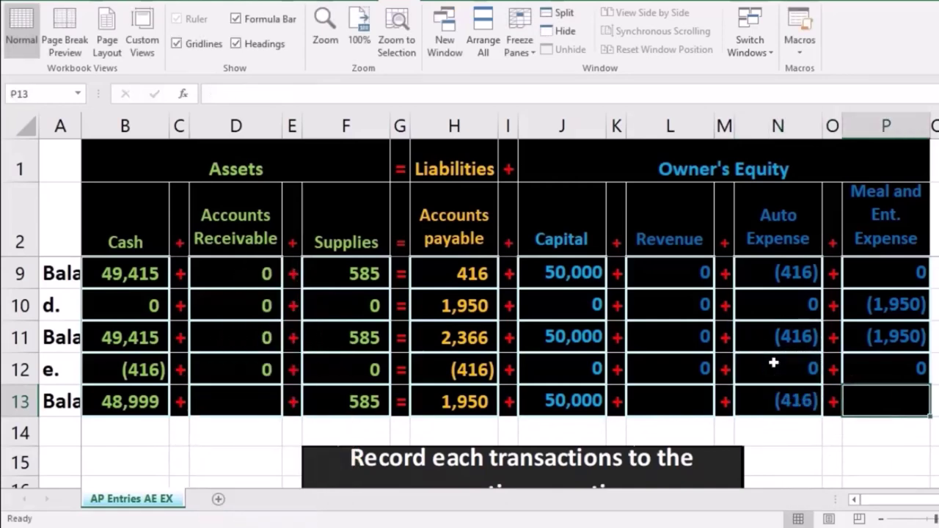
{"action": "type", "text": "=sum"}
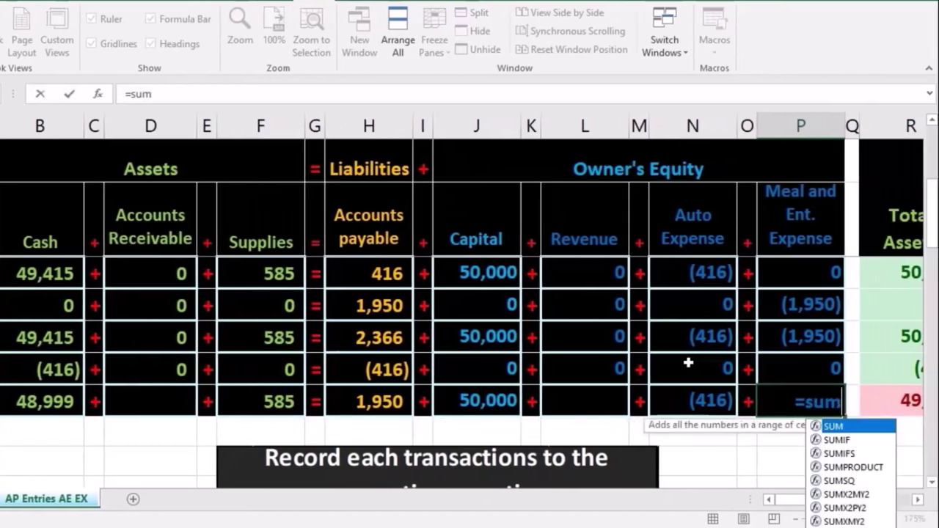
{"action": "double_click", "coordinate": [833, 427]}
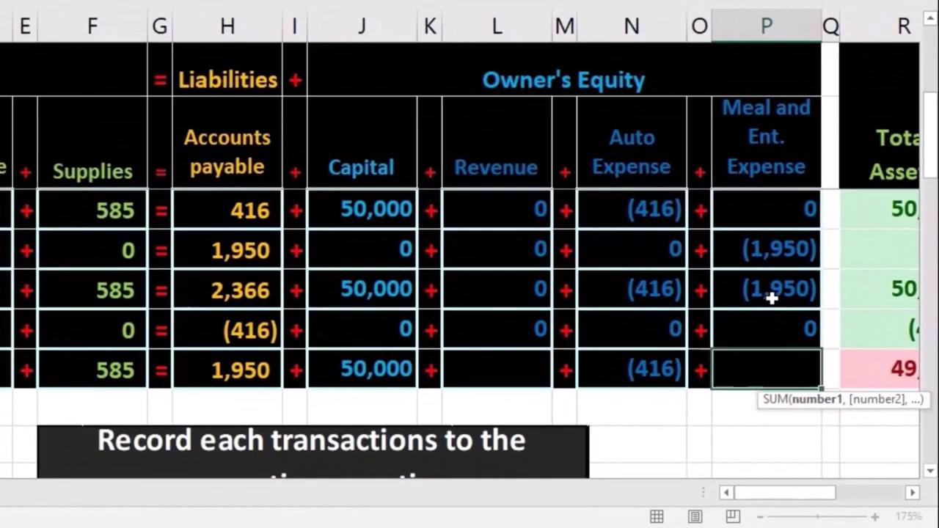
{"action": "left_click", "coordinate": [805, 344]}
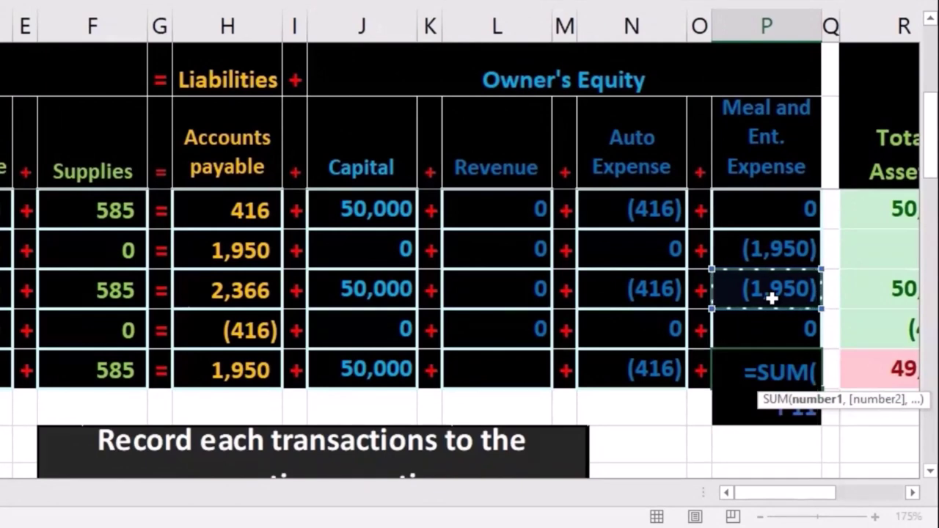
{"action": "left_click_drag", "start_coordinate": [772, 297], "coordinate": [775, 326]}
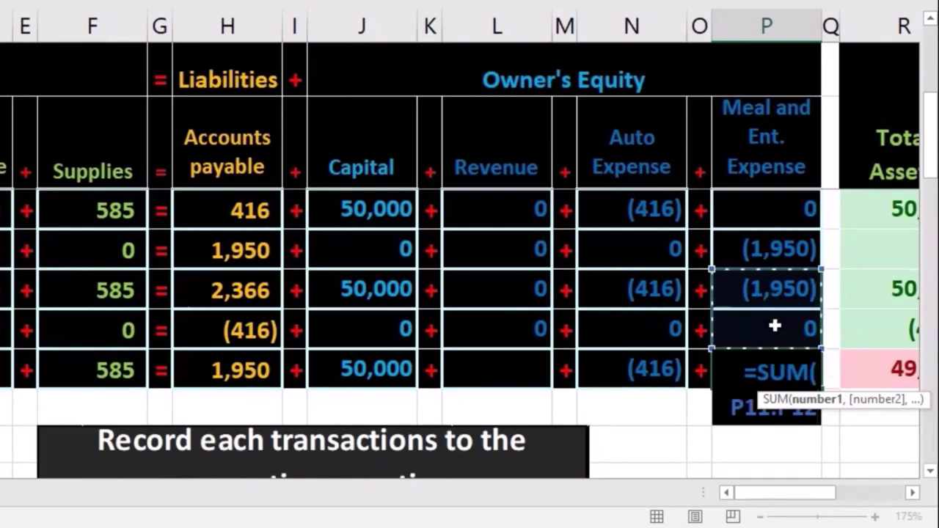
{"action": "key", "text": "Return"}
Step: Compare total assets with total liabilities and equity, and check net income against the sum of the expense balances in N13:P13
{"action": "left_click_drag", "start_coordinate": [816, 493], "coordinate": [830, 493]}
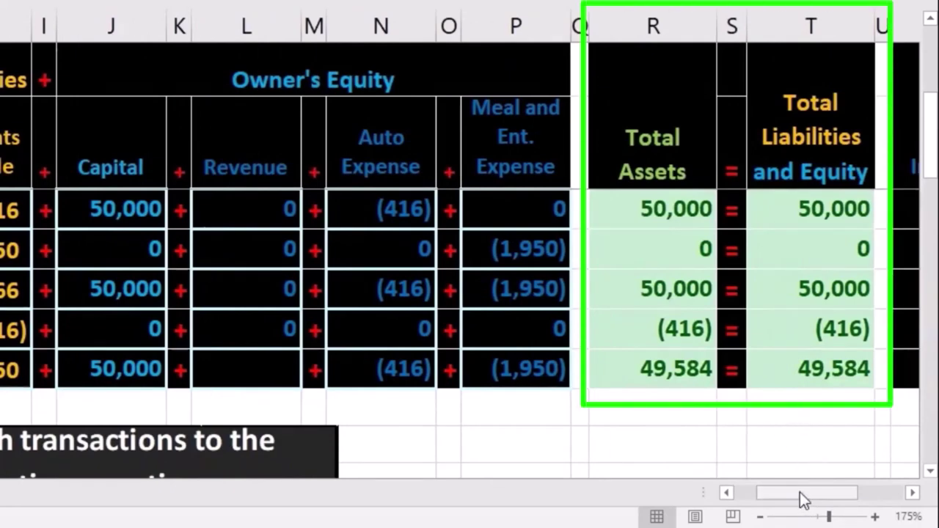
{"action": "left_click_drag", "start_coordinate": [800, 493], "coordinate": [828, 490]}
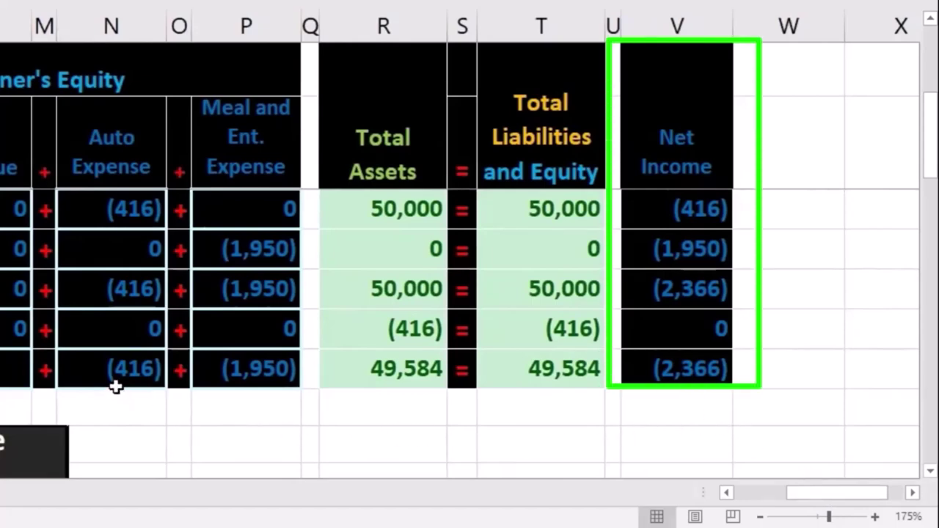
{"action": "left_click_drag", "start_coordinate": [113, 375], "coordinate": [226, 366]}
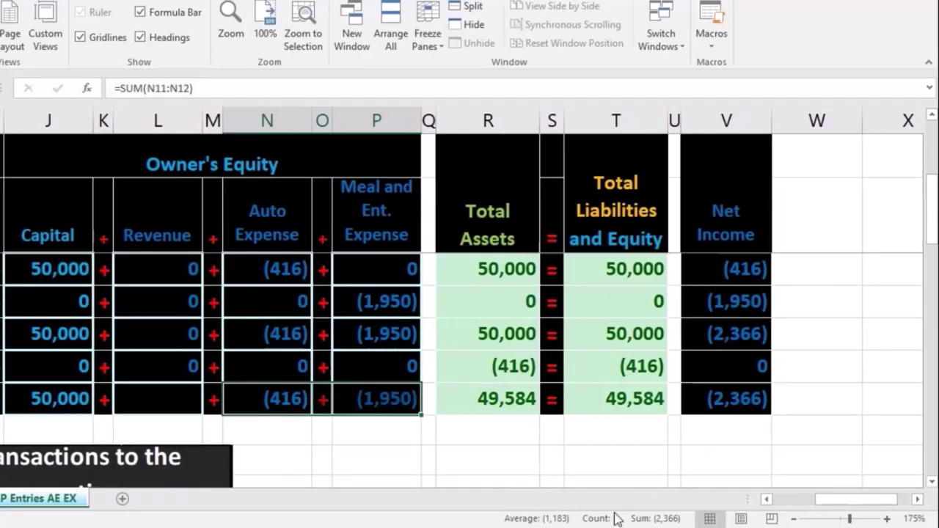
Step: Check the sum of the asset balances B13:F13 against the sum of the liability and equity balances H13:P13
{"action": "scroll", "coordinate": [470, 331], "scroll_direction": "left", "scroll_amount": 5}
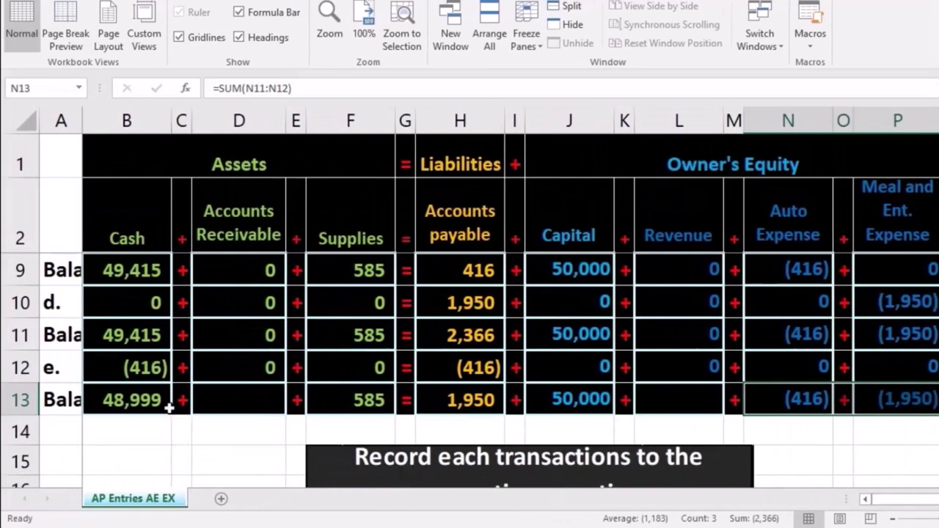
{"action": "left_click", "coordinate": [143, 400]}
{"action": "left_click_drag", "start_coordinate": [146, 400], "coordinate": [352, 389]}
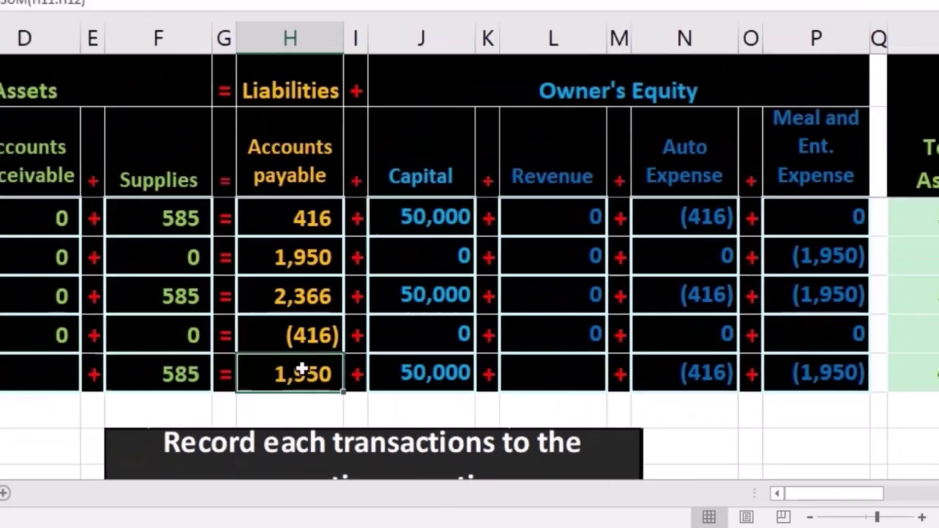
{"action": "left_click_drag", "start_coordinate": [304, 369], "coordinate": [801, 401]}
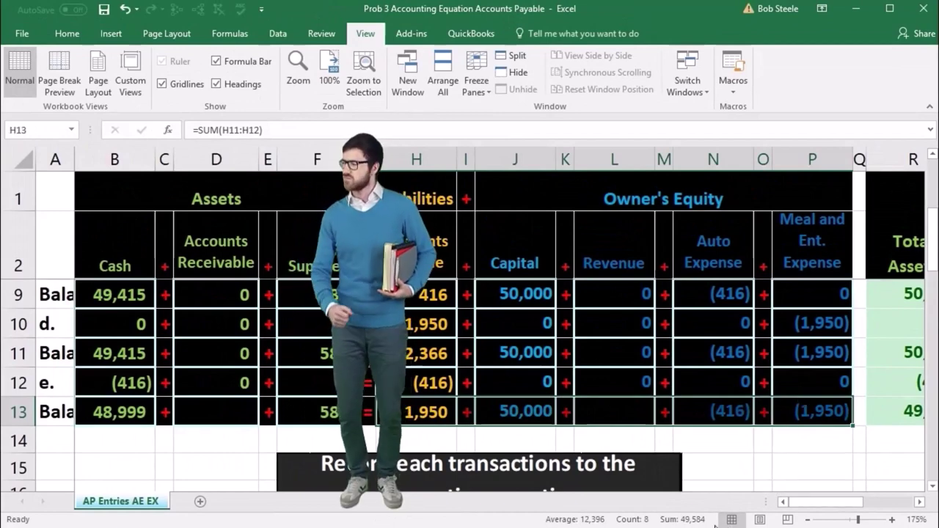
Step: Compute the Accounts Receivable balance after transaction e in D13 as the SUM of D11:D12
{"action": "left_click", "coordinate": [242, 408]}
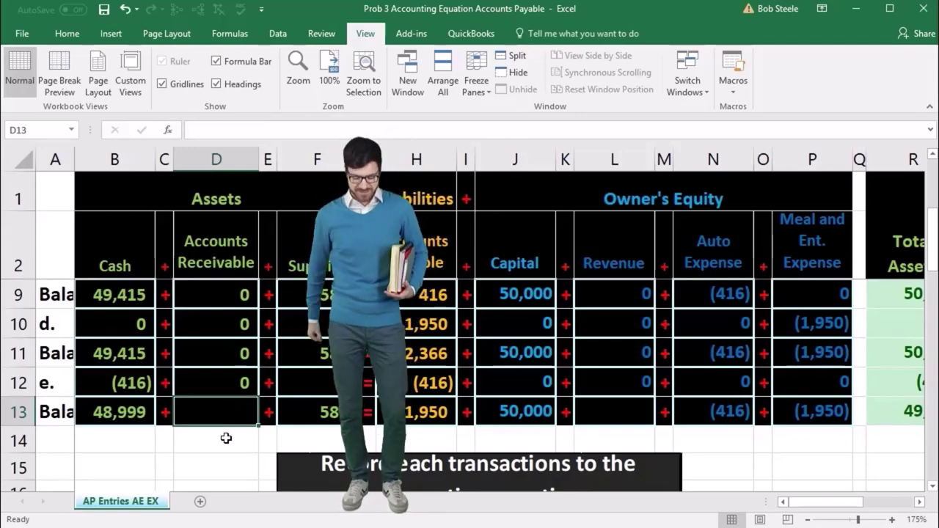
{"action": "type", "text": "=sum"}
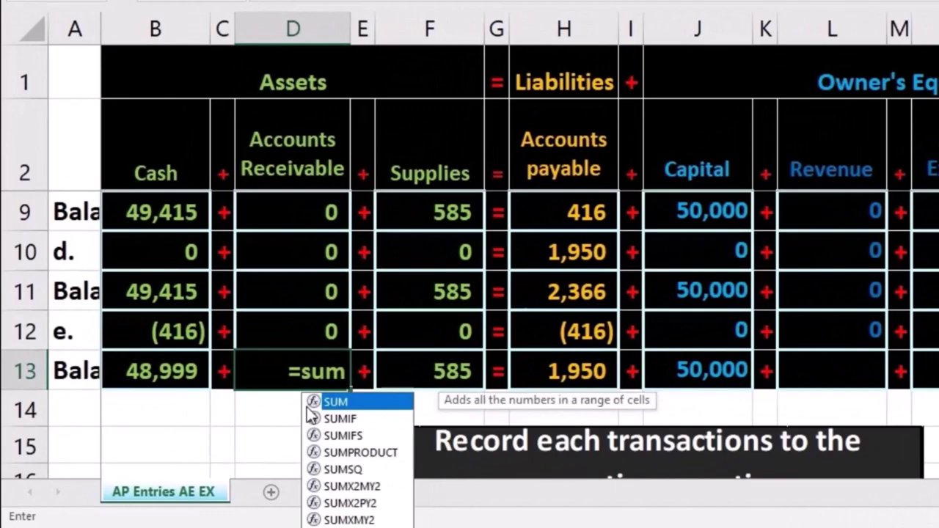
{"action": "type", "text": "("}
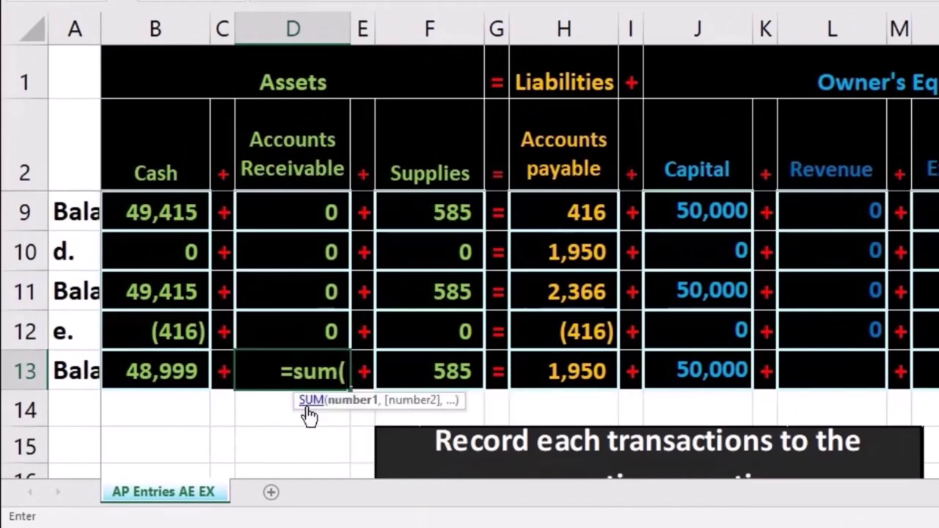
{"action": "key", "text": "Up"}
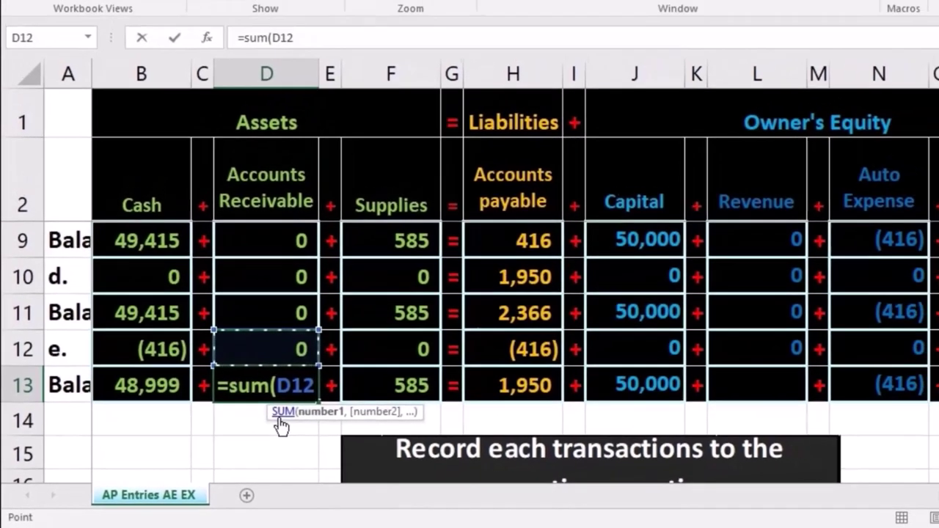
{"action": "key", "text": "shift+Up"}
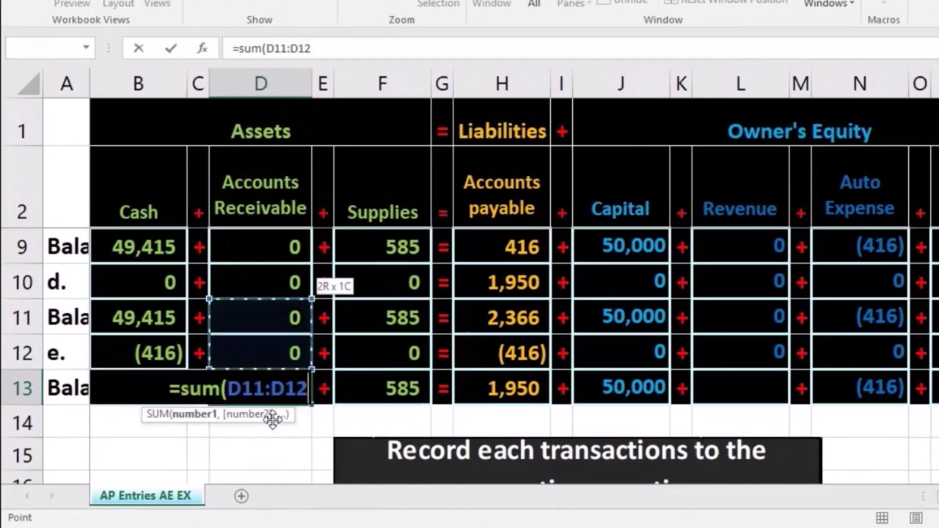
{"action": "key", "text": "ctrl+Return"}
Step: Compute the Revenue balance after transaction e in L13 as the SUM of L11:L12
{"action": "key", "text": "Right"}
{"action": "key", "text": "Right"}
{"action": "key", "text": "Right"}
{"action": "key", "text": "Right"}
{"action": "key", "text": "Right"}
{"action": "key", "text": "Right"}
{"action": "key", "text": "Right"}
{"action": "key", "text": "Right"}
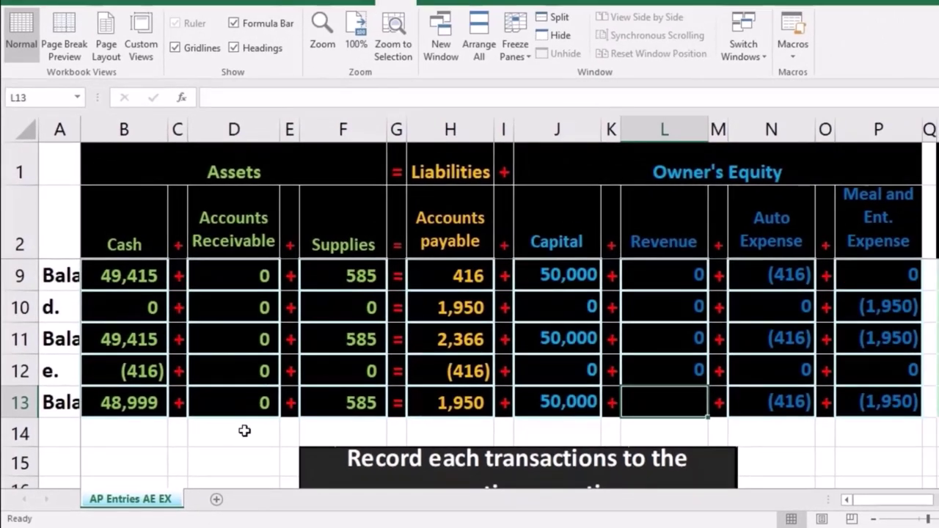
{"action": "type", "text": "=sum"}
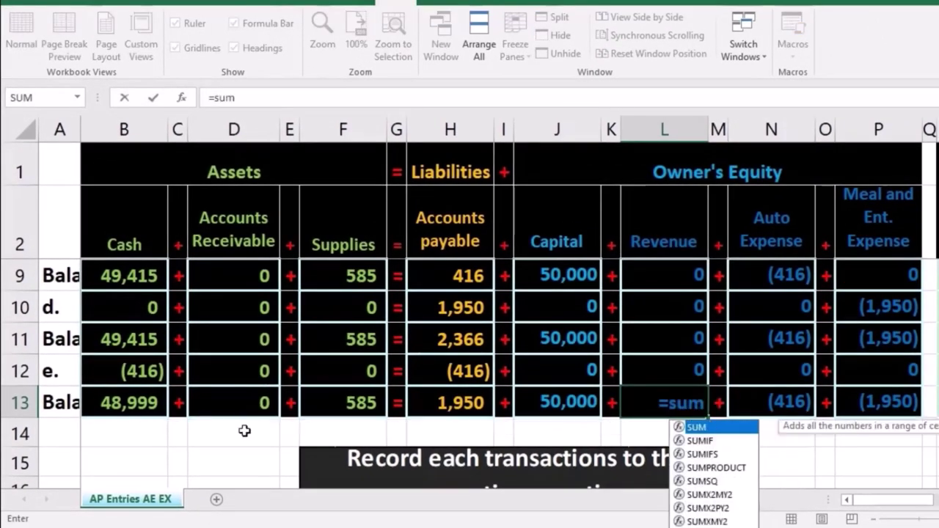
{"action": "type", "text": "("}
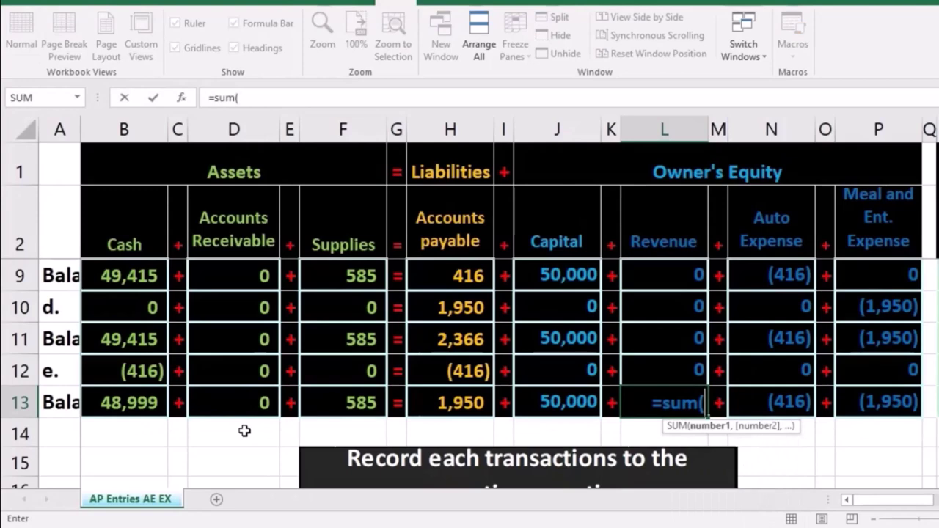
{"action": "key", "text": "Up"}
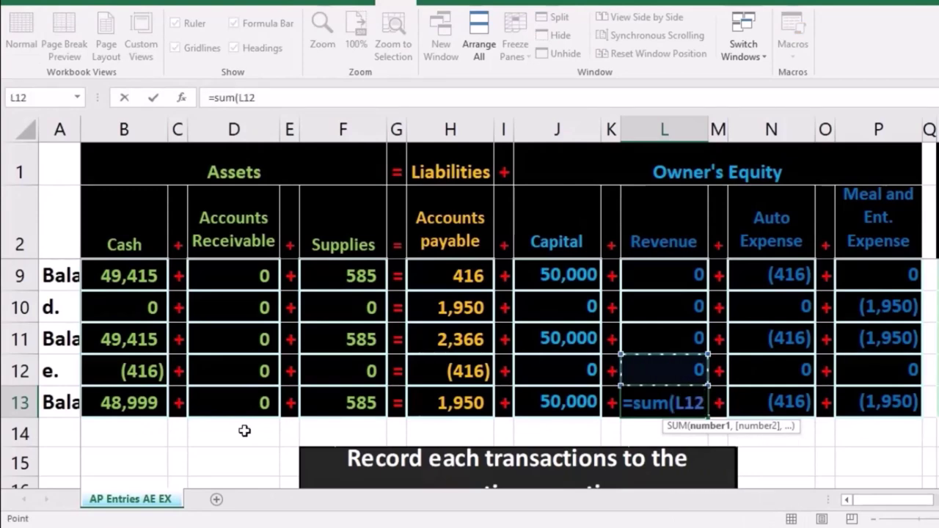
{"action": "key", "text": "shift+Up"}
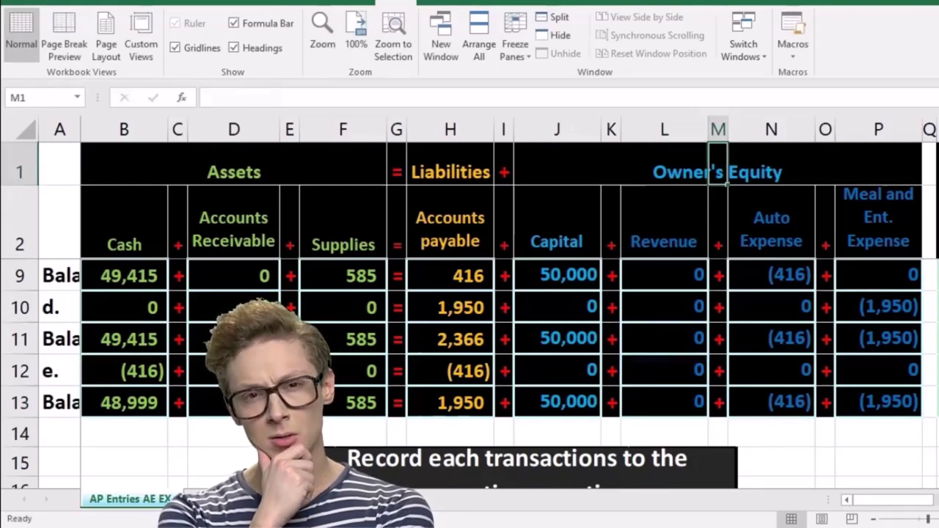
Step: Review the Accounts Payable entries of transactions a to e one by one, from H4 to H12
{"action": "scroll", "coordinate": [330, 394], "scroll_direction": "up", "scroll_amount": 2}
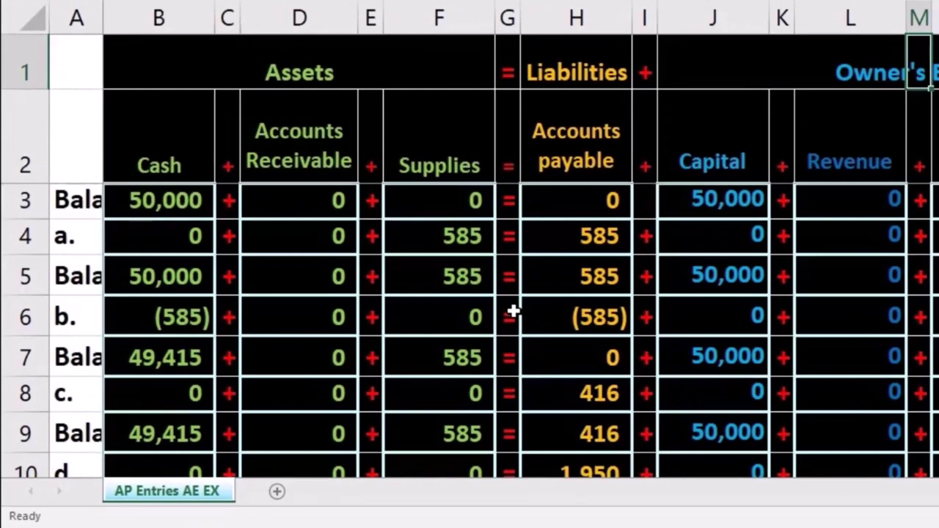
{"action": "left_click", "coordinate": [557, 241]}
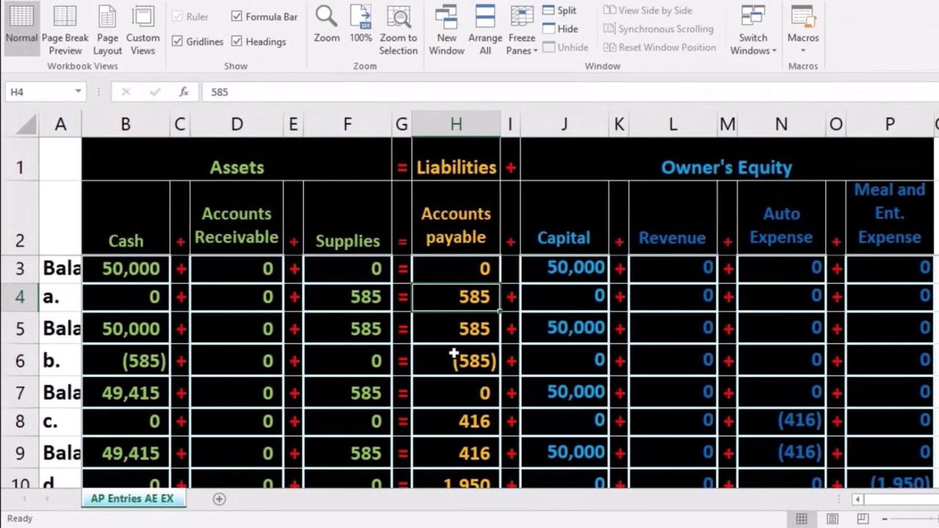
{"action": "left_click", "coordinate": [455, 360]}
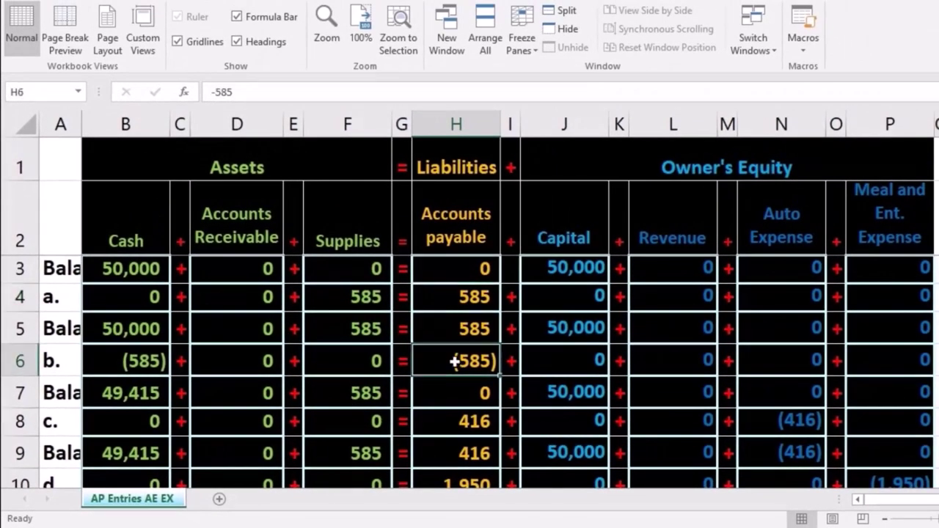
{"action": "scroll", "coordinate": [455, 361], "scroll_direction": "down", "scroll_amount": 1}
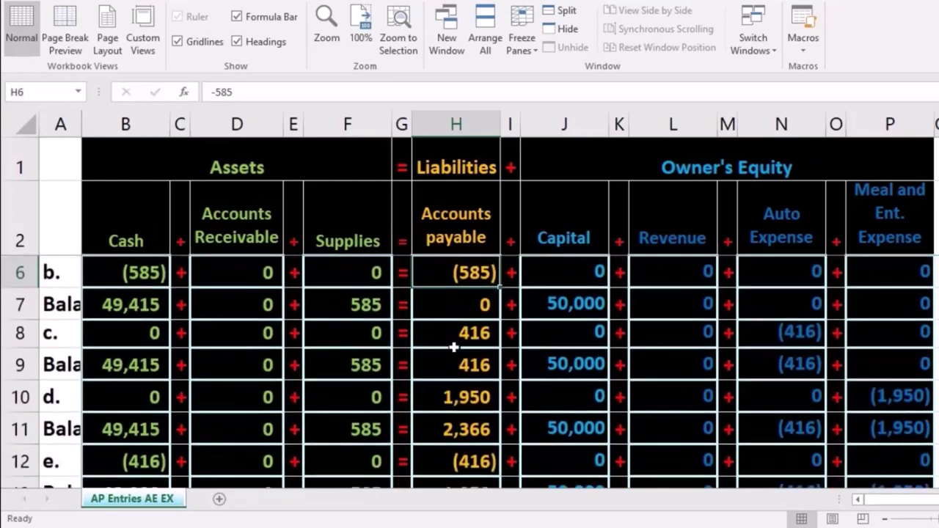
{"action": "left_click", "coordinate": [452, 340]}
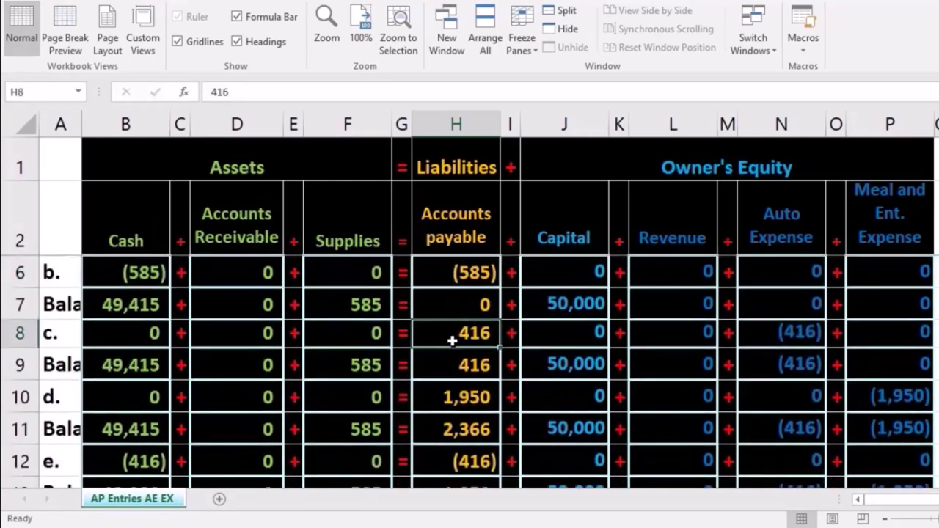
{"action": "scroll", "coordinate": [452, 341], "scroll_direction": "down", "scroll_amount": 1}
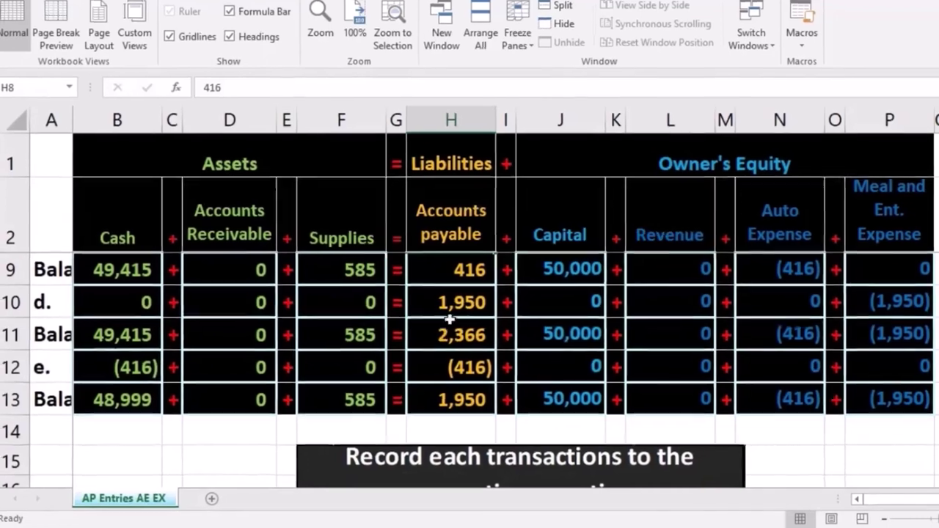
{"action": "left_click", "coordinate": [454, 305]}
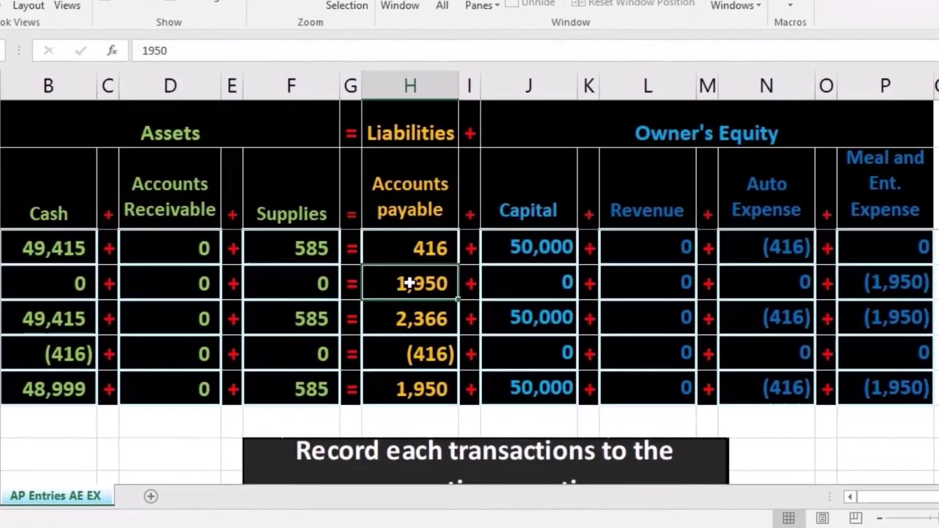
{"action": "left_click", "coordinate": [417, 352]}
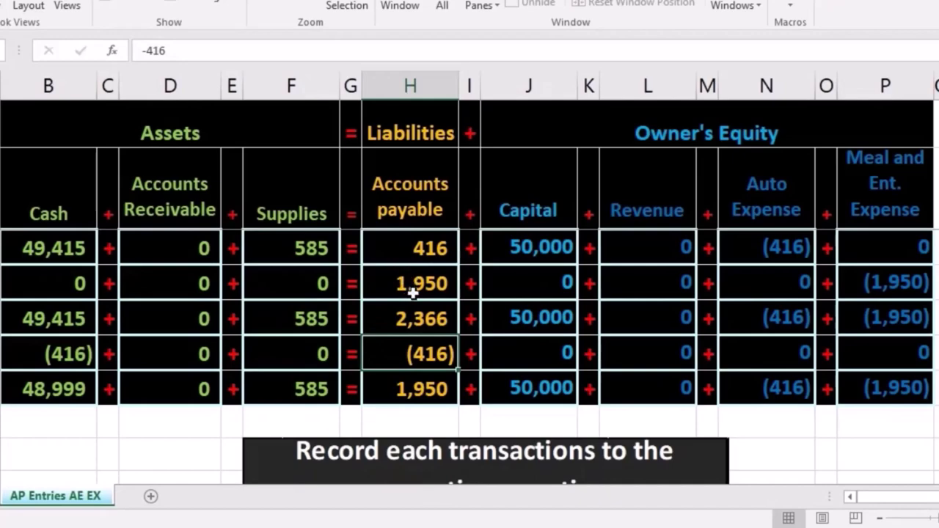
Step: Match the Accounts Payable bills with their payments, H4 with H6 and H8 with H12, and compare H10 with the final balance in H13
{"action": "scroll", "coordinate": [413, 294], "scroll_direction": "up", "scroll_amount": 2}
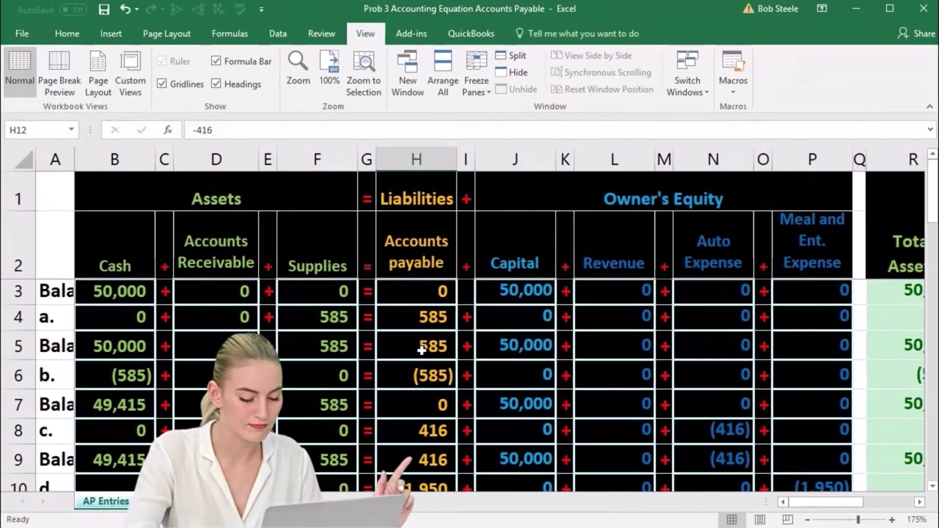
{"action": "left_click", "coordinate": [413, 321]}
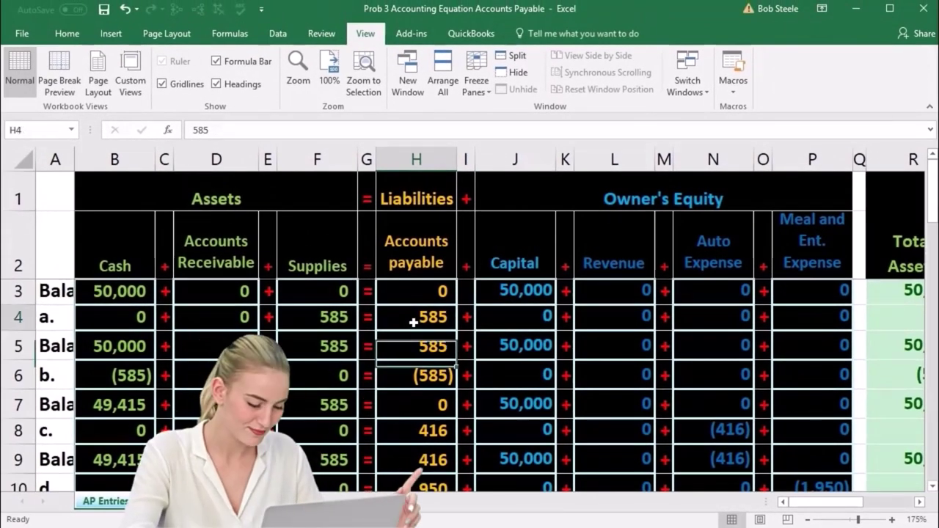
{"action": "left_click", "coordinate": [409, 366]}
{"action": "scroll", "coordinate": [410, 361], "scroll_direction": "down", "scroll_amount": 1}
{"action": "left_click", "coordinate": [408, 356]}
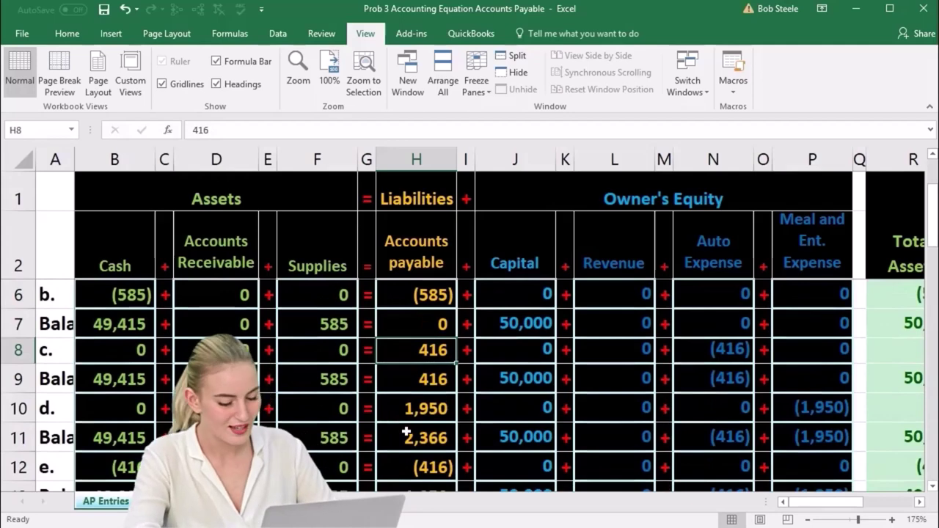
{"action": "left_click", "coordinate": [417, 464]}
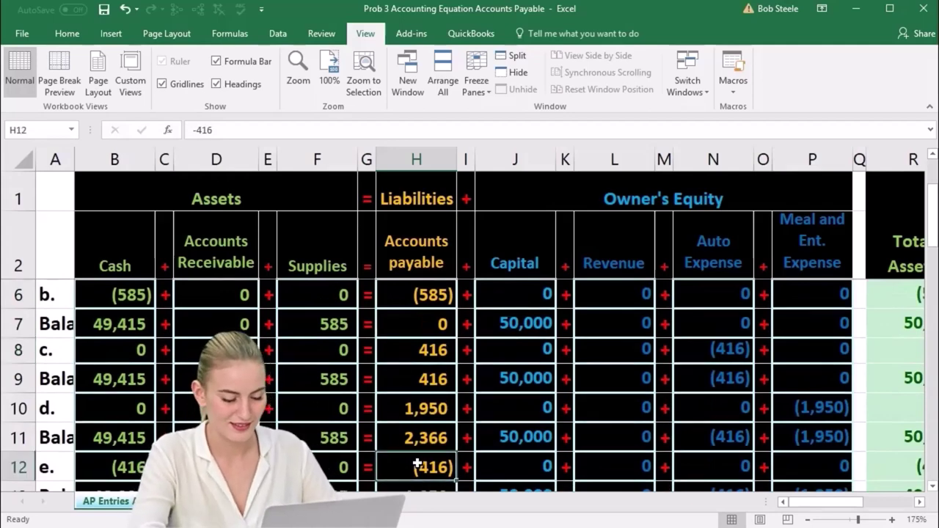
{"action": "left_click", "coordinate": [417, 439]}
{"action": "scroll", "coordinate": [417, 438], "scroll_direction": "down", "scroll_amount": 1}
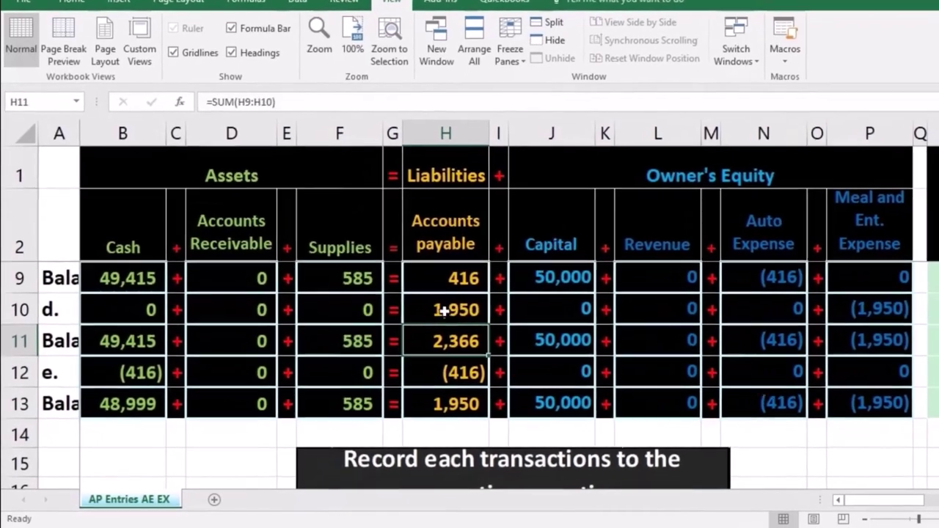
{"action": "left_click", "coordinate": [444, 312]}
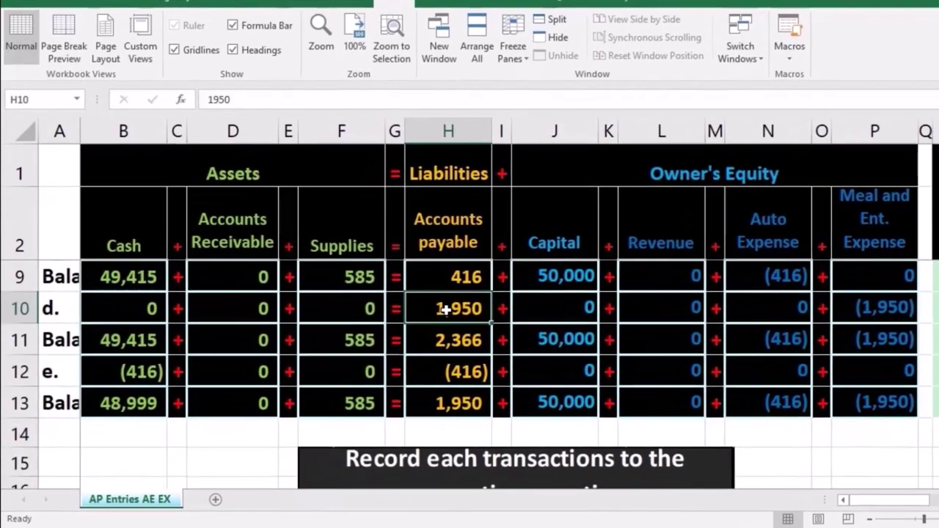
{"action": "left_click", "coordinate": [455, 402]}
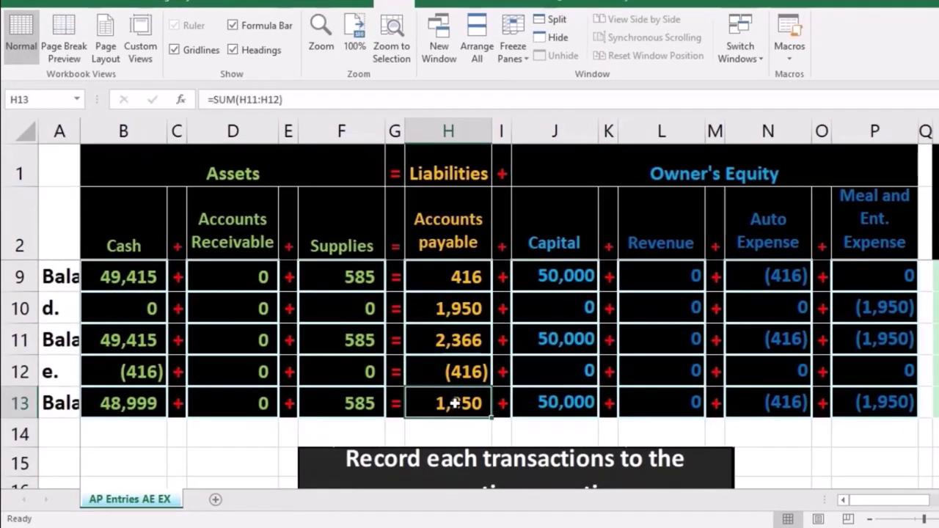